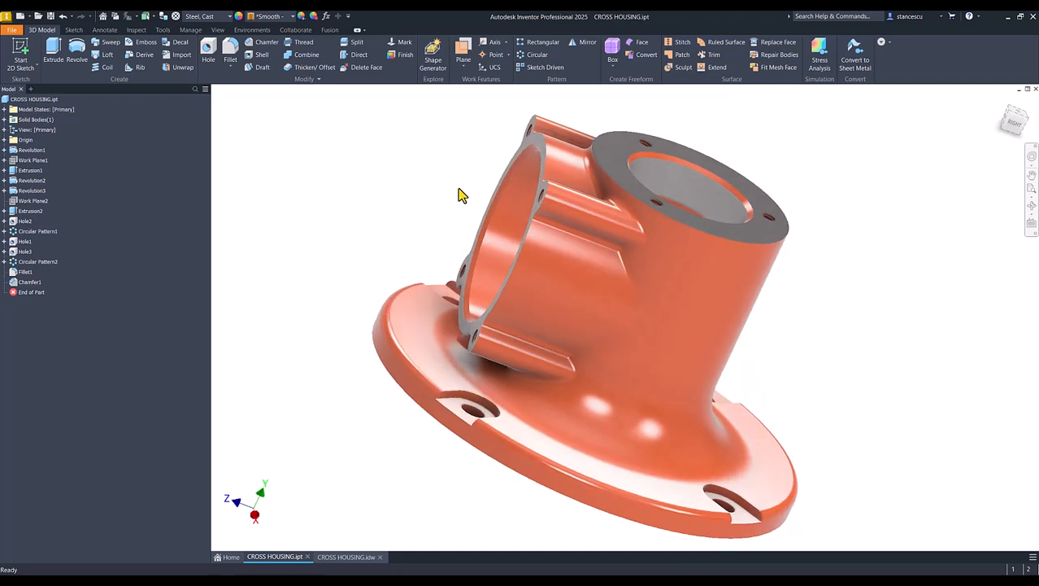
- Bring up the CROSS HOUSING drawing for reference and create a new part file
{"action": "key", "text": "F6"}
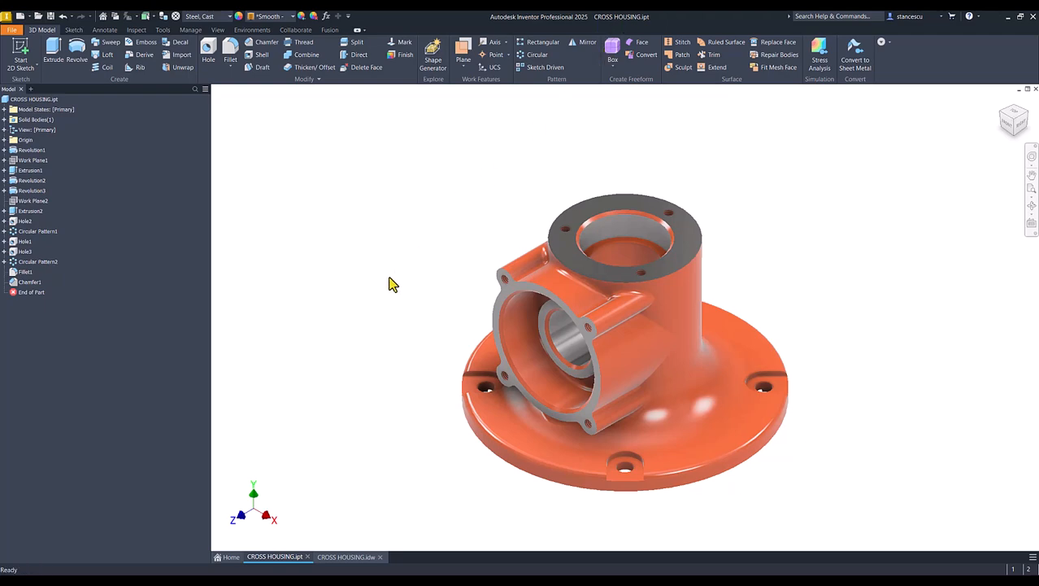
{"action": "left_click", "coordinate": [348, 556]}
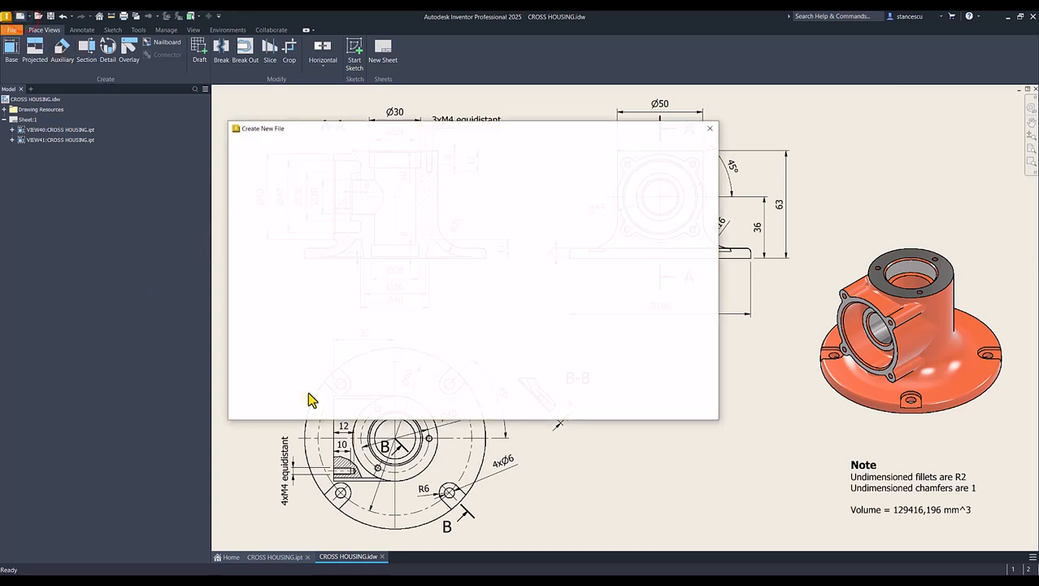
{"action": "double_click", "coordinate": [424, 198]}
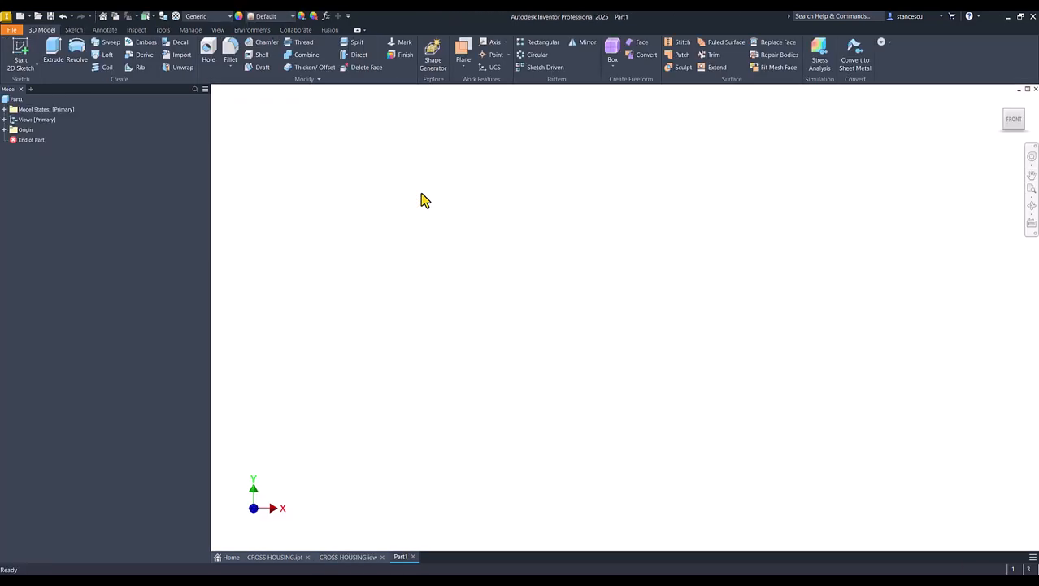
- Start a sketch on the front (XY) plane and draw a vertical 63 mm line upward from the origin
{"action": "left_click", "coordinate": [20, 53]}
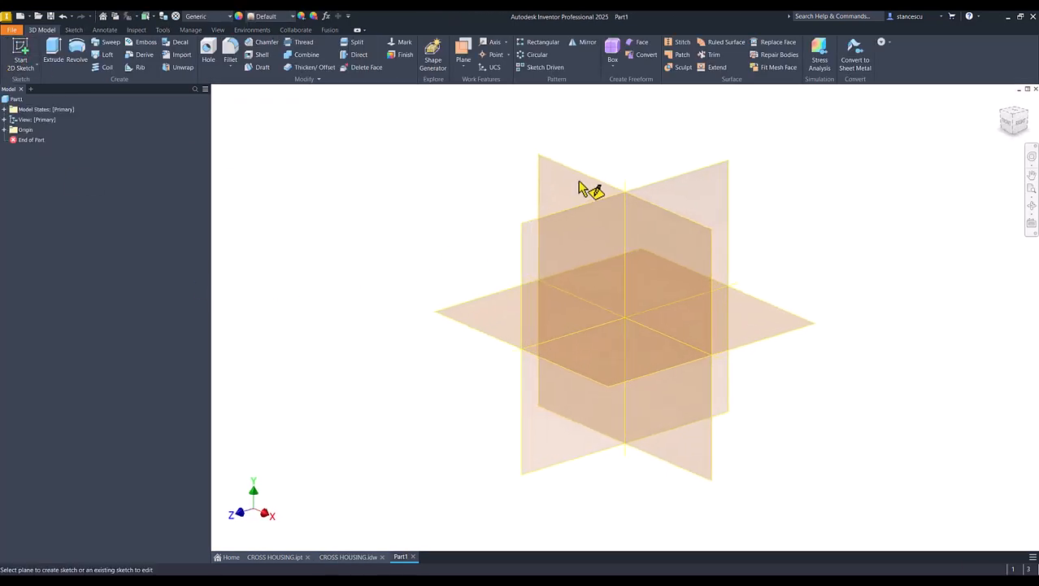
{"action": "left_click", "coordinate": [583, 174]}
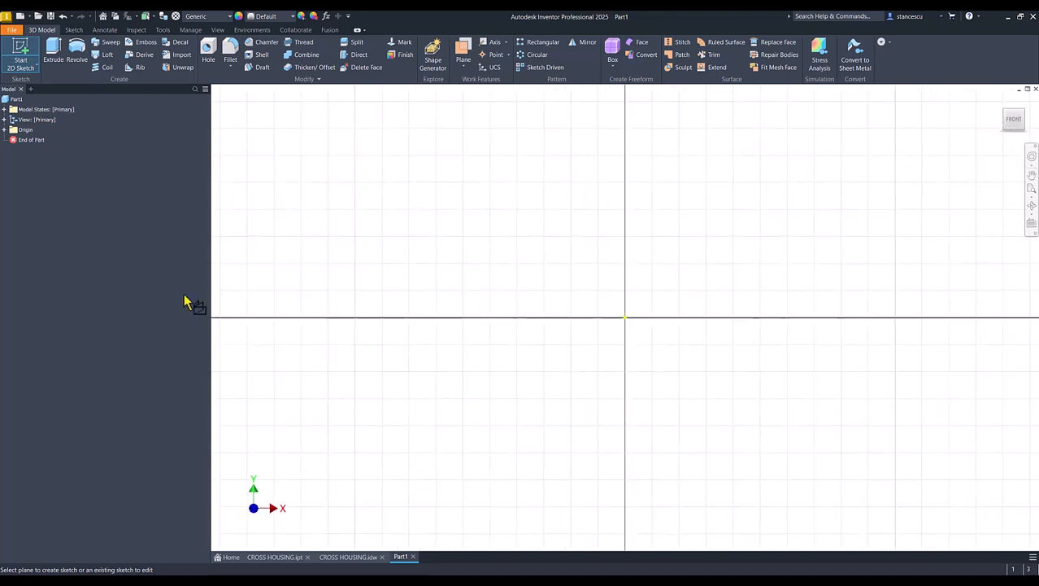
{"action": "left_click", "coordinate": [54, 51]}
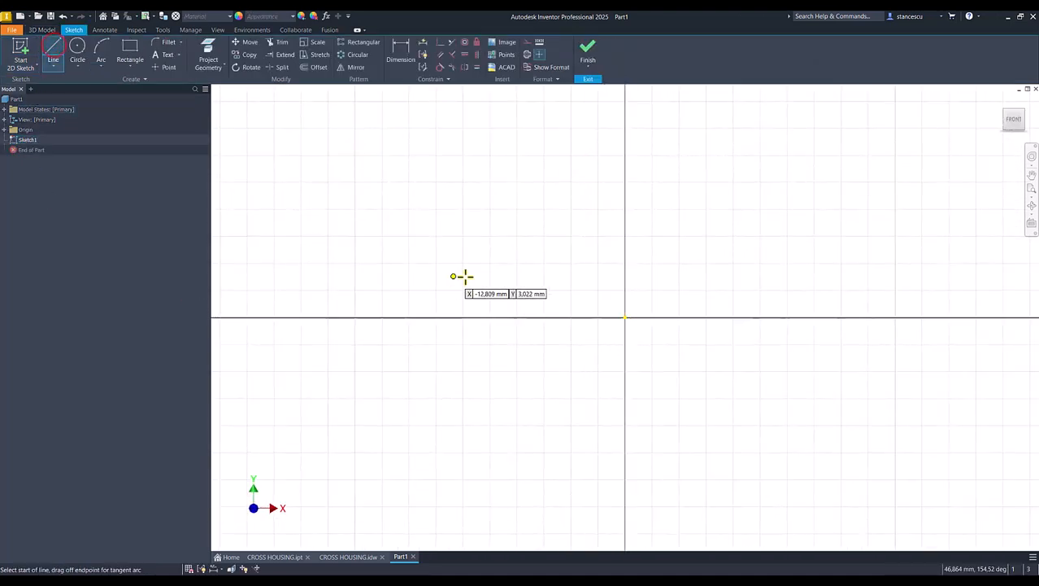
{"action": "left_click", "coordinate": [625, 317]}
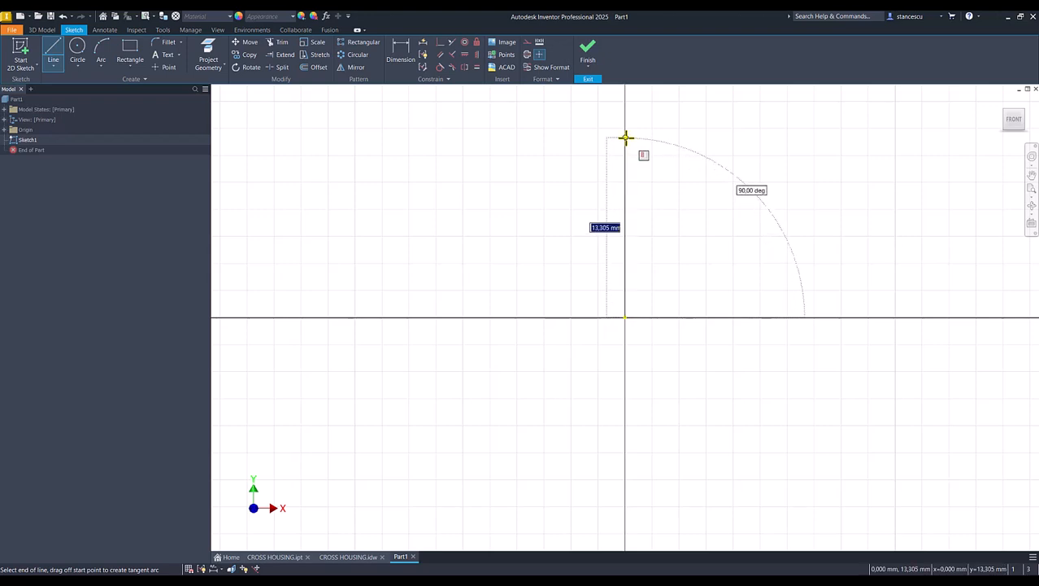
{"action": "key", "text": "Return"}
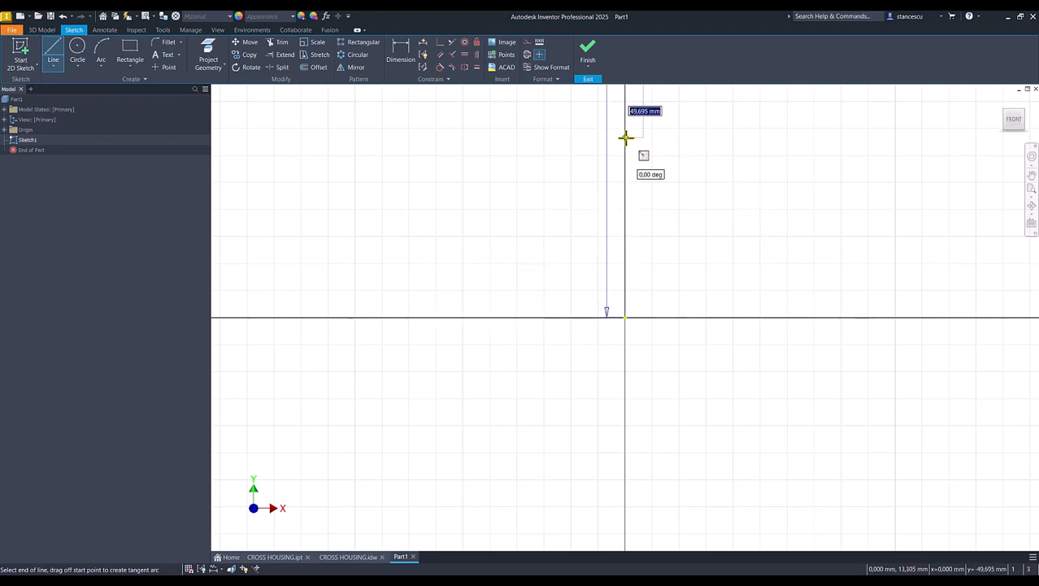
{"action": "key", "text": "Escape"}
{"action": "key", "text": "Home"}
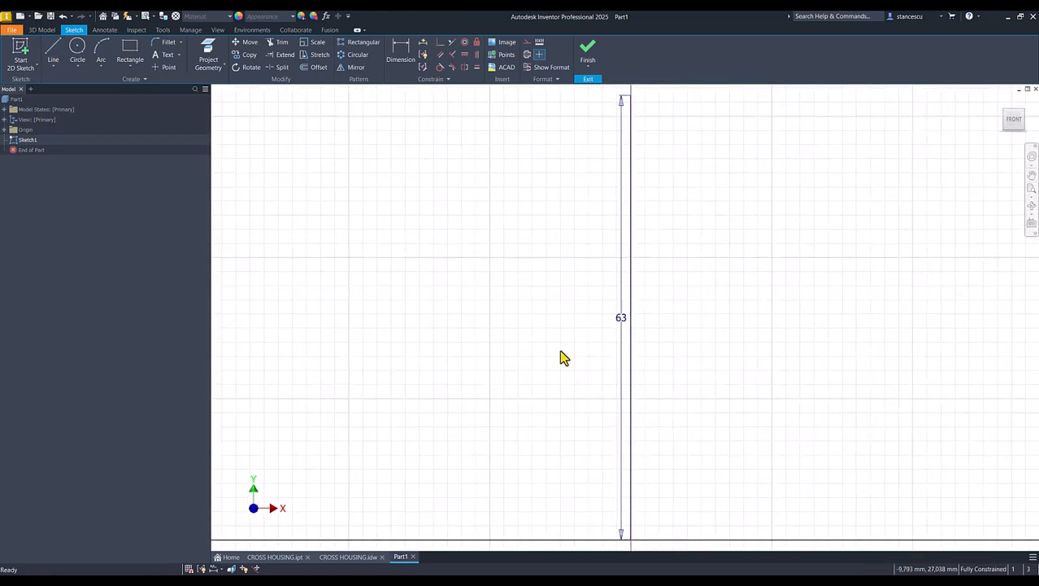
- Convert the vertical line to a centerline and move its 63 mm dimension farther out on the line's right side
{"action": "left_click", "coordinate": [627, 176]}
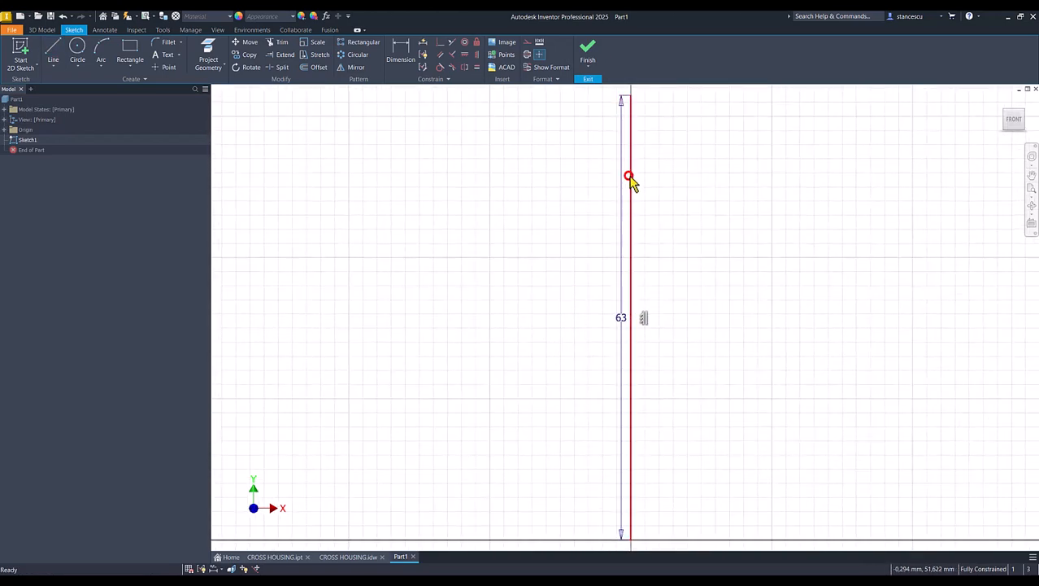
{"action": "left_click", "coordinate": [529, 59]}
{"action": "key", "text": "Escape"}
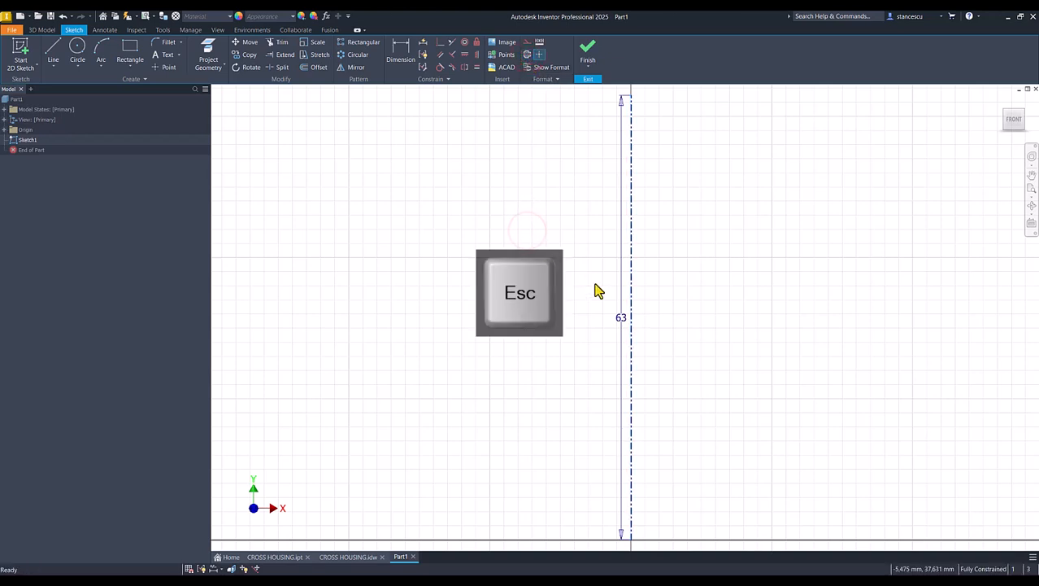
{"action": "left_click_drag", "start_coordinate": [627, 330], "coordinate": [742, 307]}
{"action": "left_click", "coordinate": [519, 154]}
- Draw a horizontal line about 19 mm leftward from the centerline's upper end, followed by a vertical line about 34 mm downward
{"action": "left_click", "coordinate": [53, 50]}
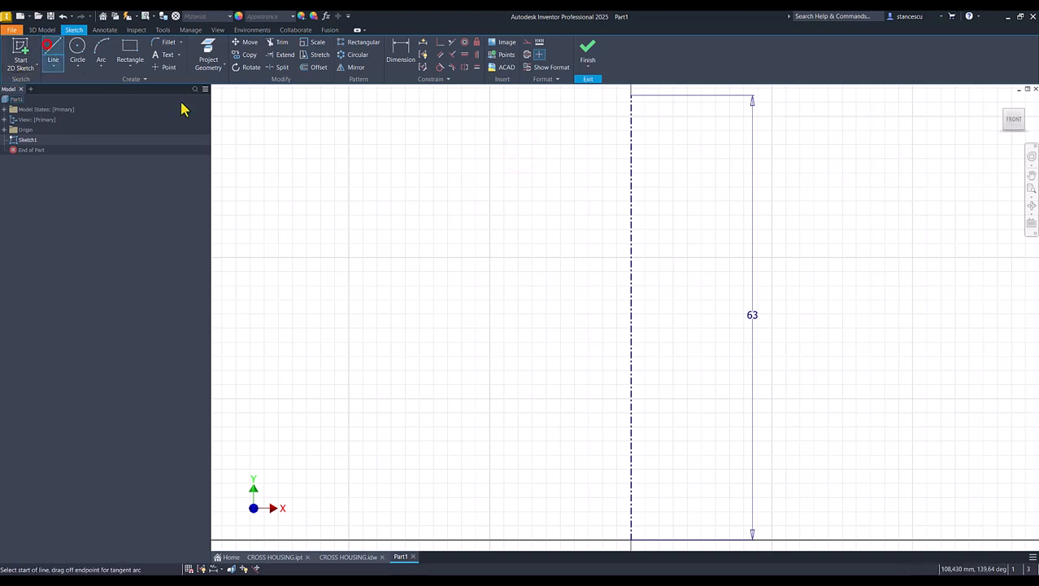
{"action": "left_click", "coordinate": [631, 95]}
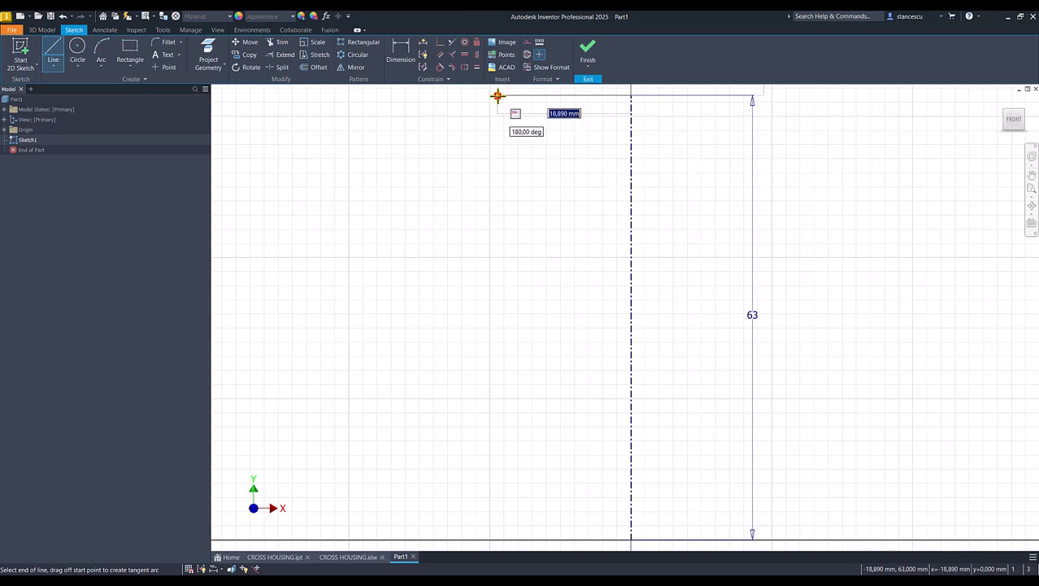
{"action": "left_click", "coordinate": [498, 95]}
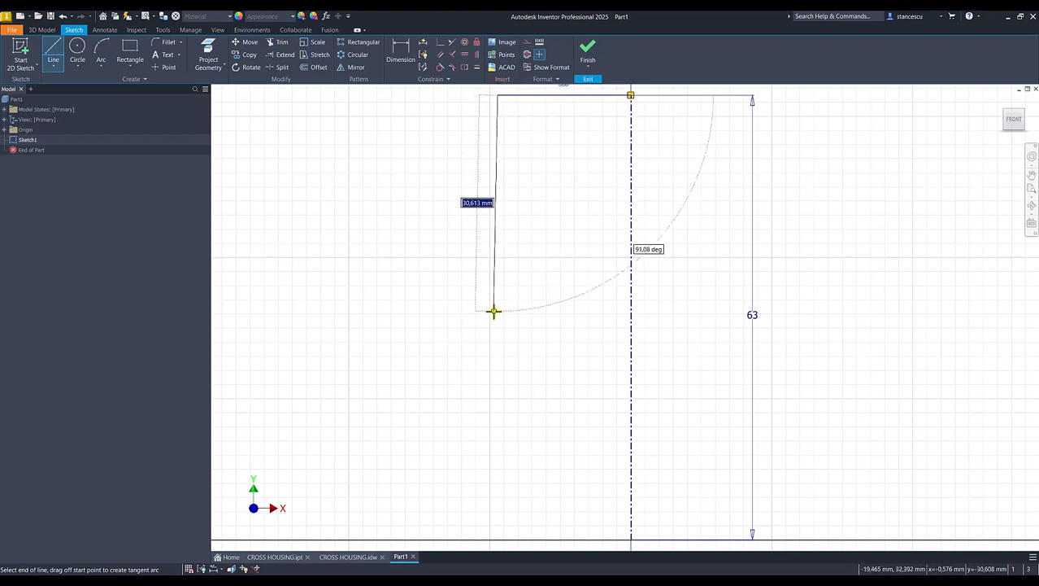
{"action": "left_click", "coordinate": [496, 336]}
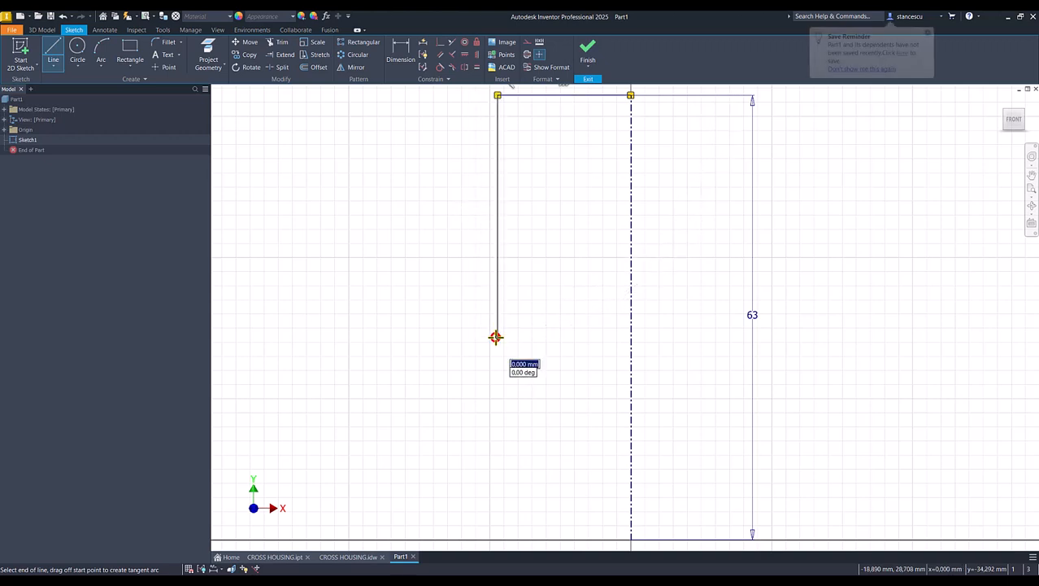
- Continue with a tangent arc of about 24 mm radius, then close the profile to the origin with a flange step about 7 by 5 mm
{"action": "left_click_drag", "start_coordinate": [496, 336], "coordinate": [476, 409]}
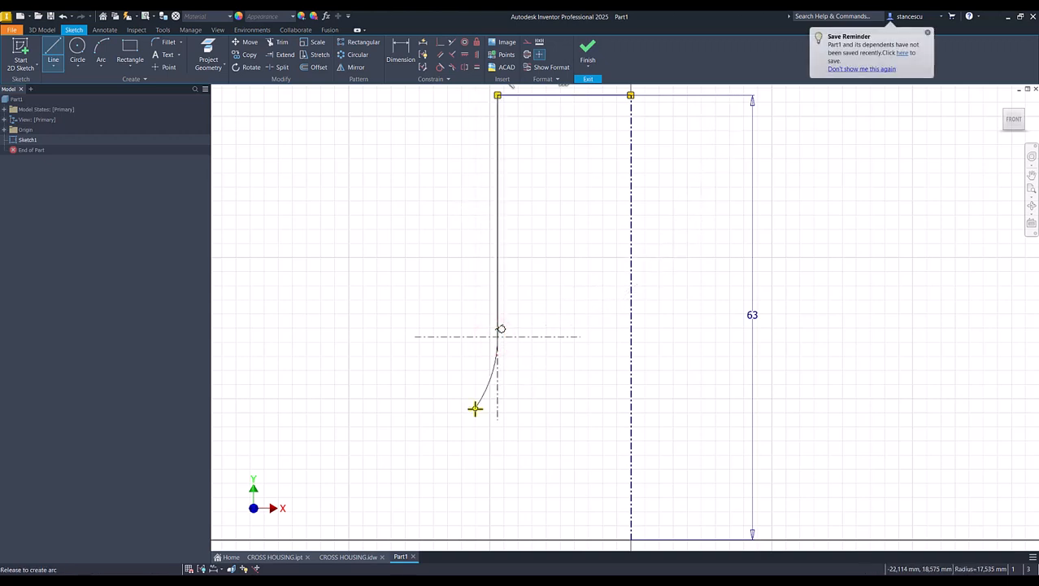
{"action": "left_click_drag", "start_coordinate": [431, 437], "coordinate": [330, 505]}
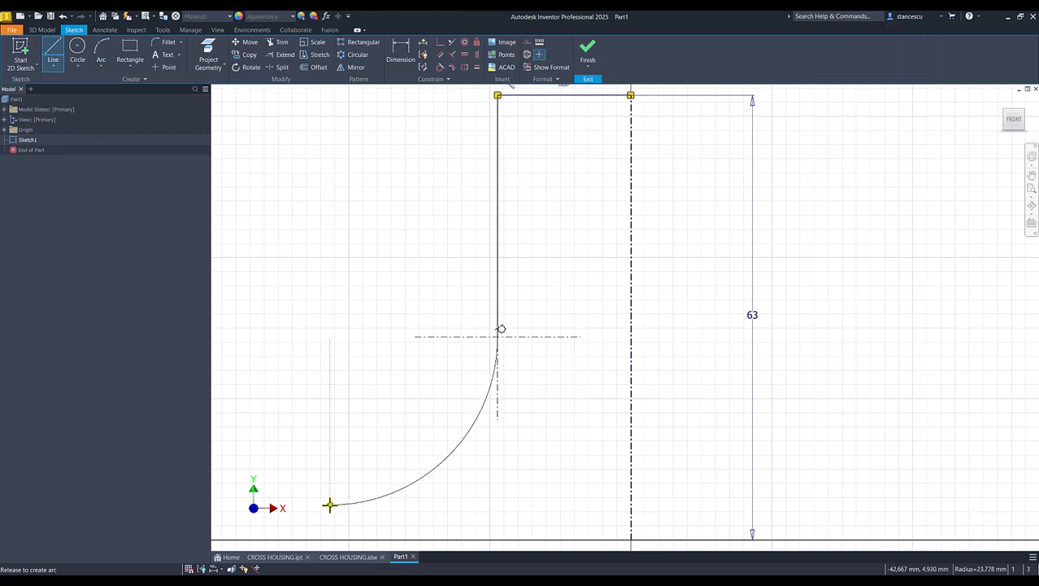
{"action": "left_click_drag", "start_coordinate": [330, 505], "coordinate": [329, 504]}
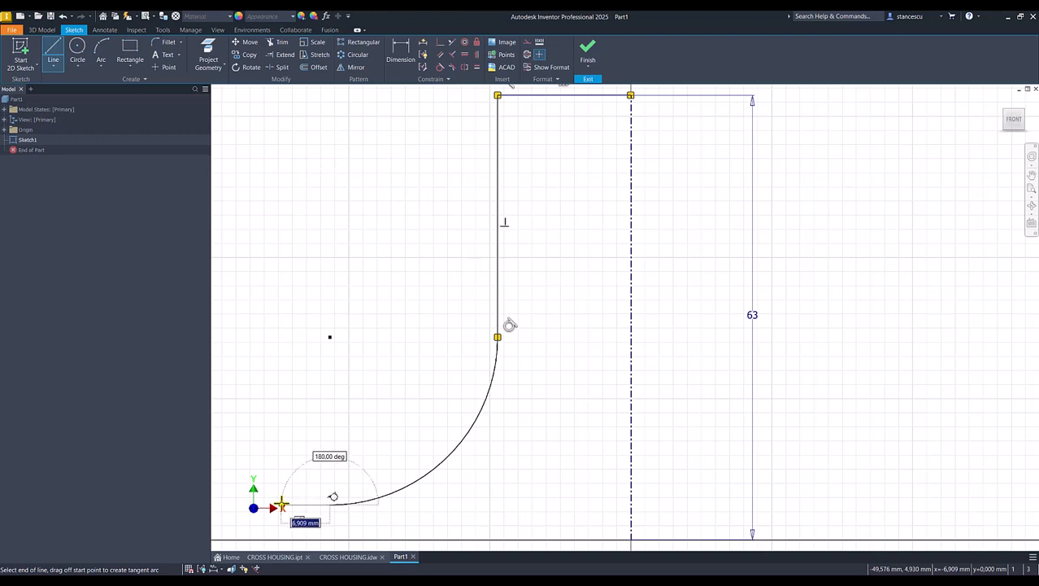
{"action": "left_click", "coordinate": [280, 504]}
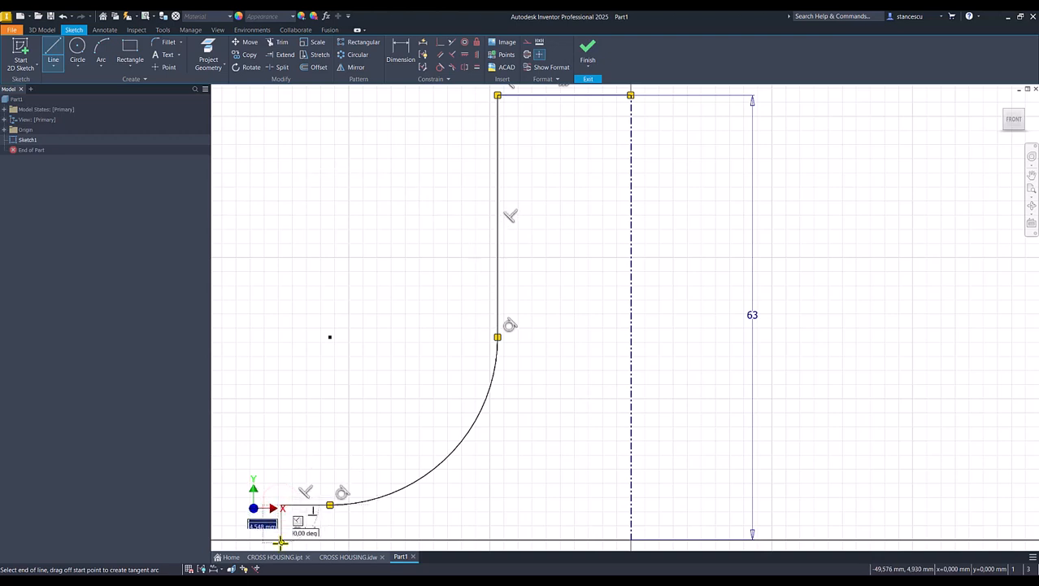
{"action": "left_click", "coordinate": [281, 539]}
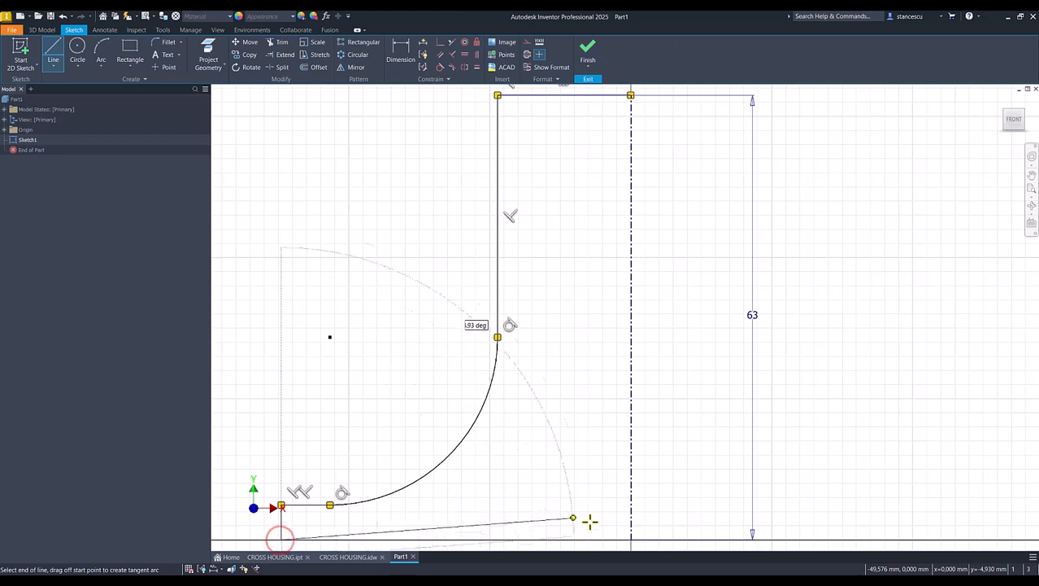
{"action": "left_click", "coordinate": [631, 539]}
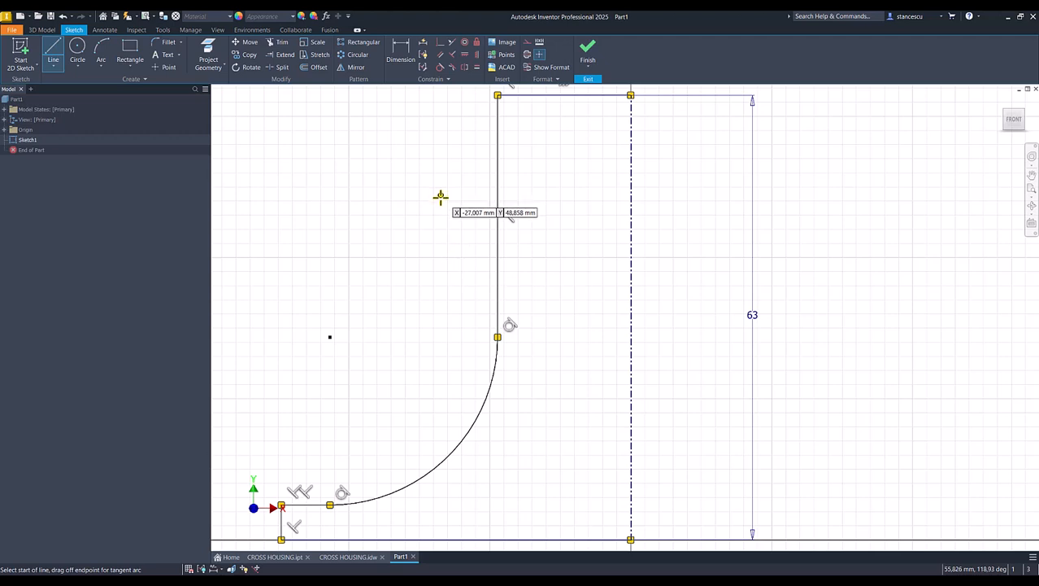
- Dimension the upper vertical edge against the centerline as a 50 mm diameter
{"action": "scroll", "coordinate": [440, 202], "scroll_direction": "up", "scroll_amount": 2}
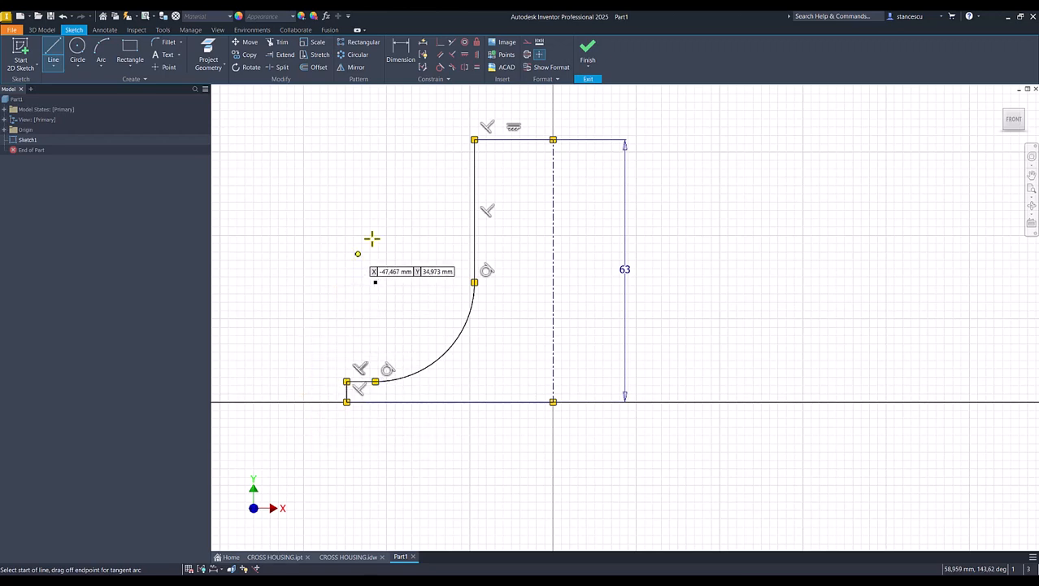
{"action": "left_click", "coordinate": [402, 56]}
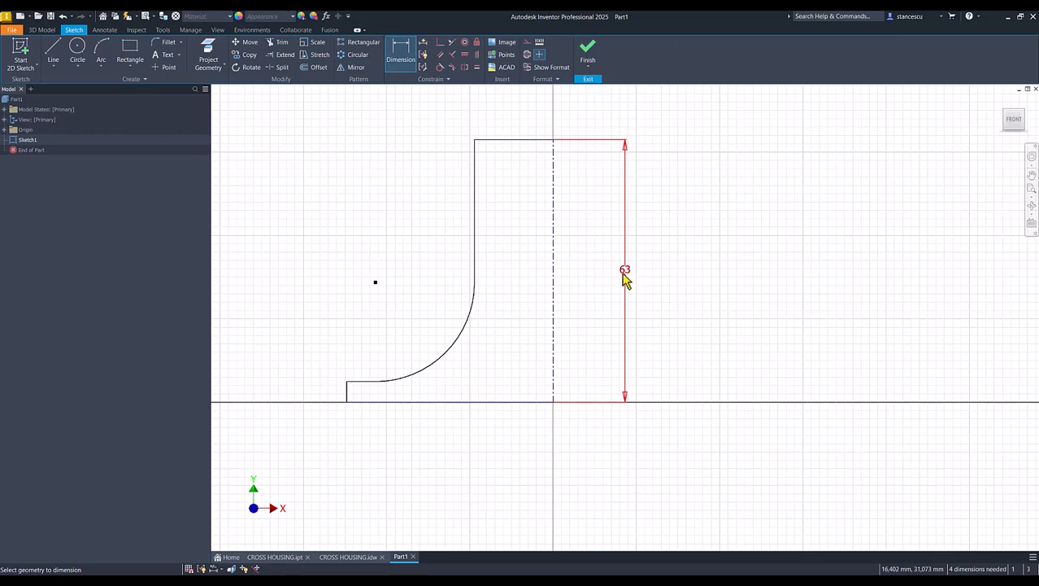
{"action": "left_click", "coordinate": [477, 177]}
{"action": "left_click", "coordinate": [553, 183]}
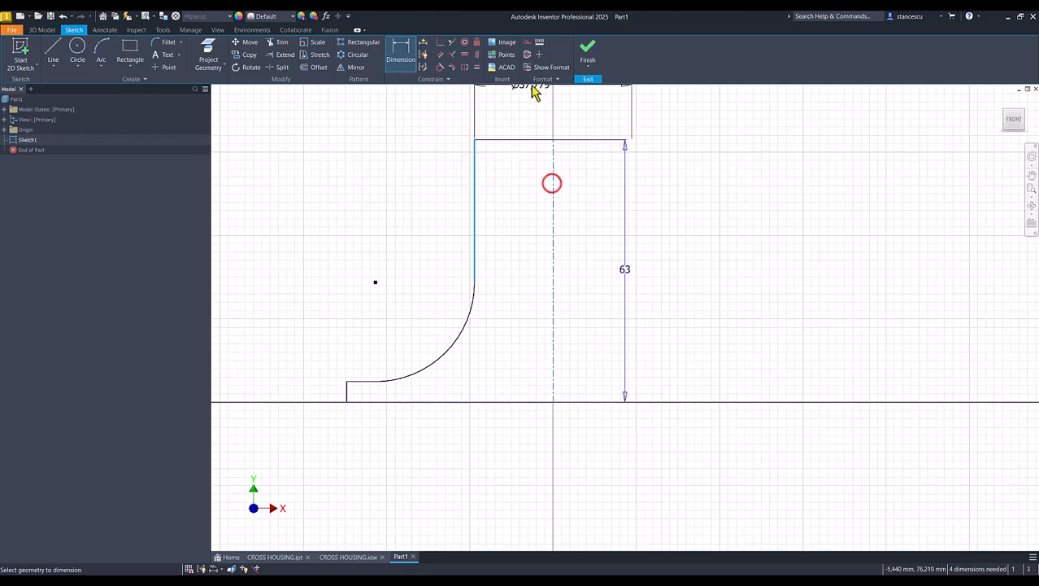
{"action": "left_click", "coordinate": [535, 117]}
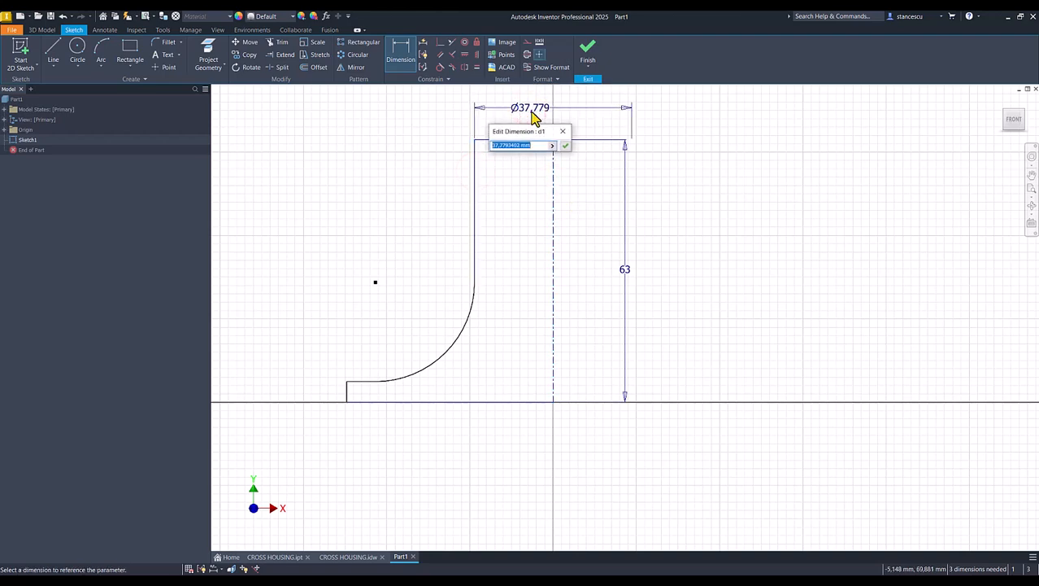
{"action": "key", "text": "Return"}
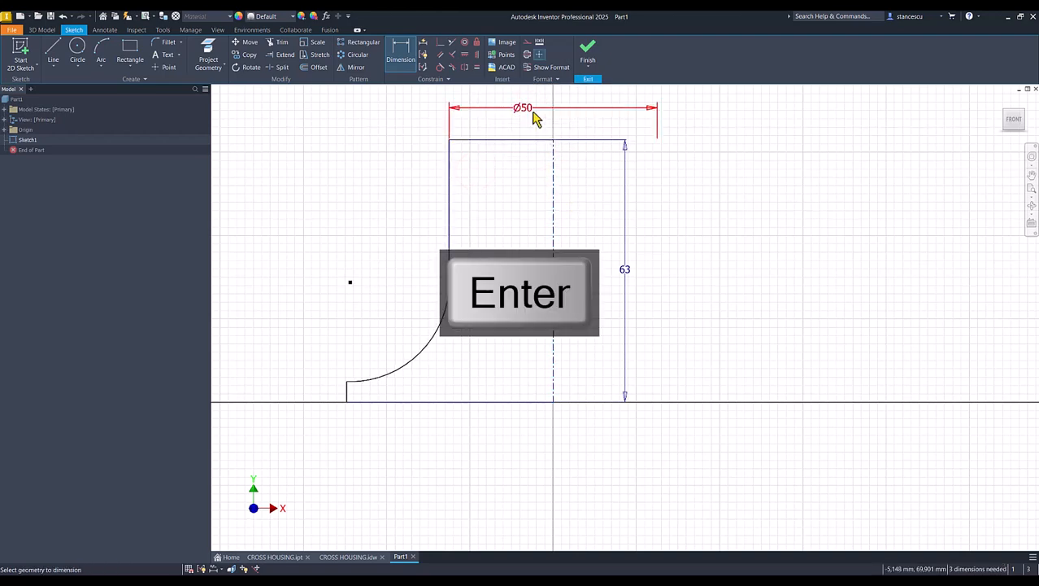
- Dimension the flange's short outer edge against the centerline as a 106 mm diameter
{"action": "left_click", "coordinate": [346, 396]}
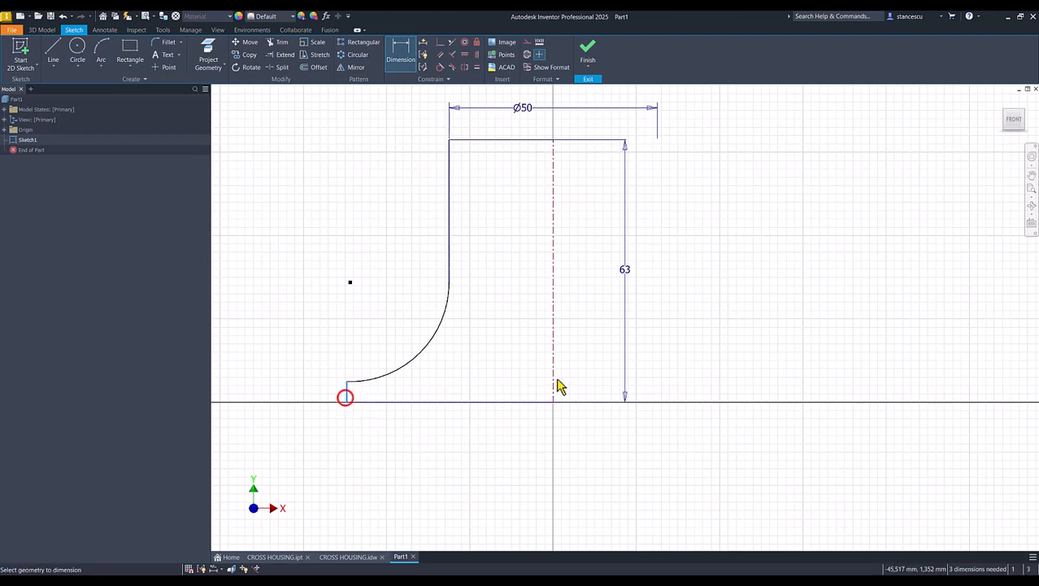
{"action": "left_click", "coordinate": [553, 388]}
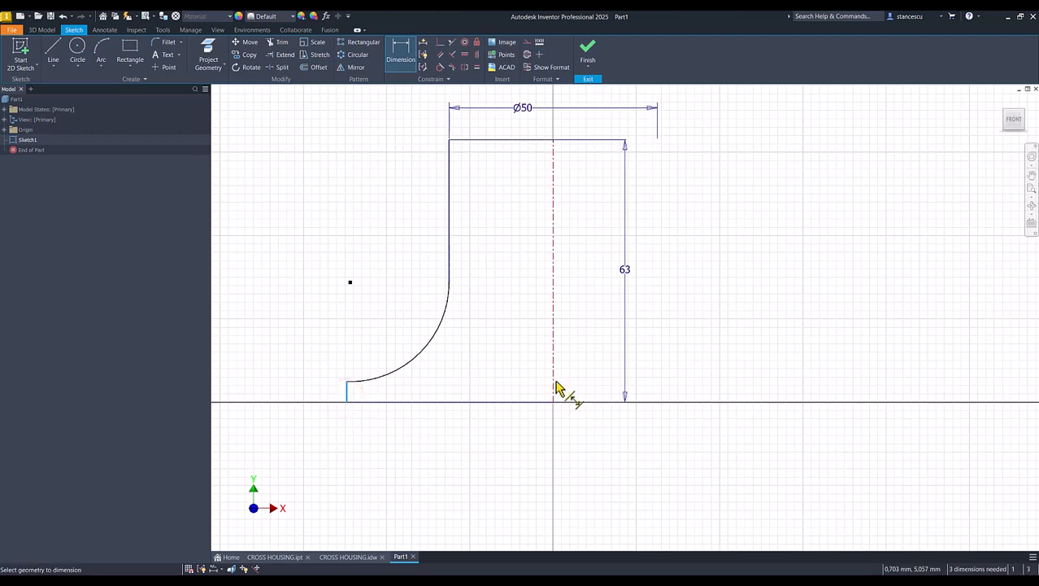
{"action": "left_click", "coordinate": [503, 449]}
{"action": "type", "text": "106"}
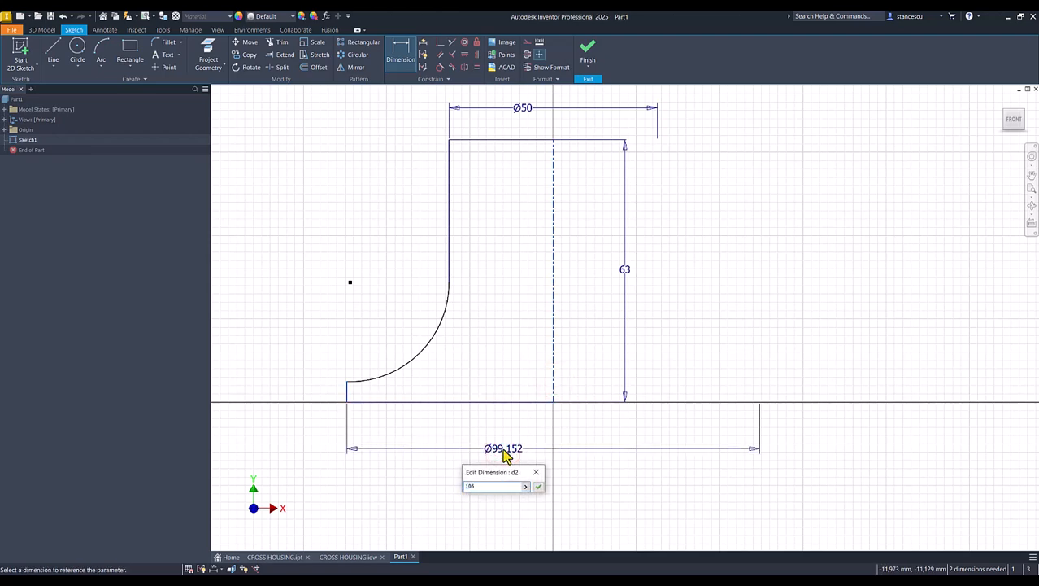
{"action": "key", "text": "Return"}
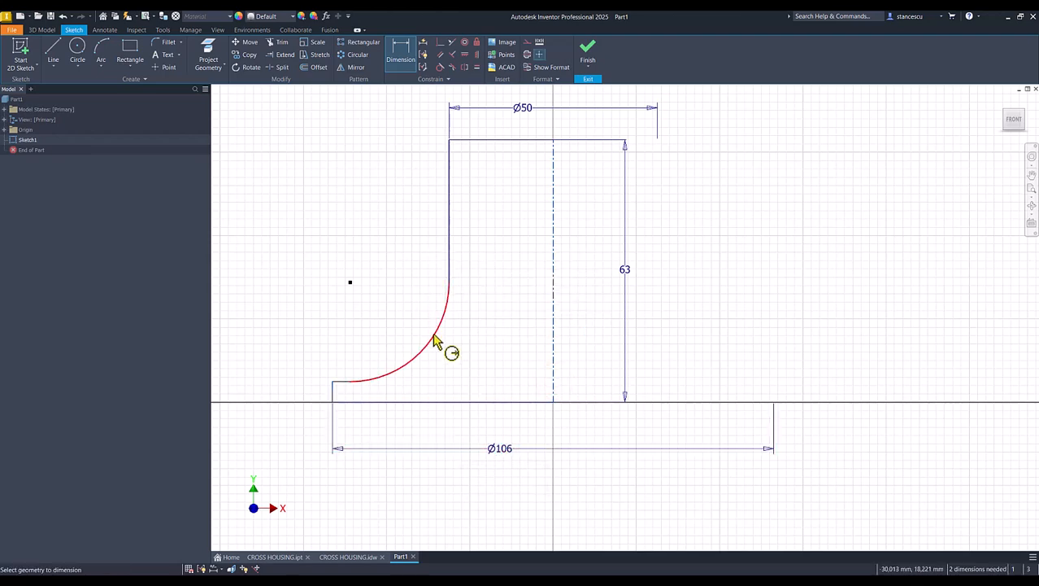
- Dimension the arc between the body and the flange with a 16 mm radius
{"action": "left_click", "coordinate": [437, 333]}
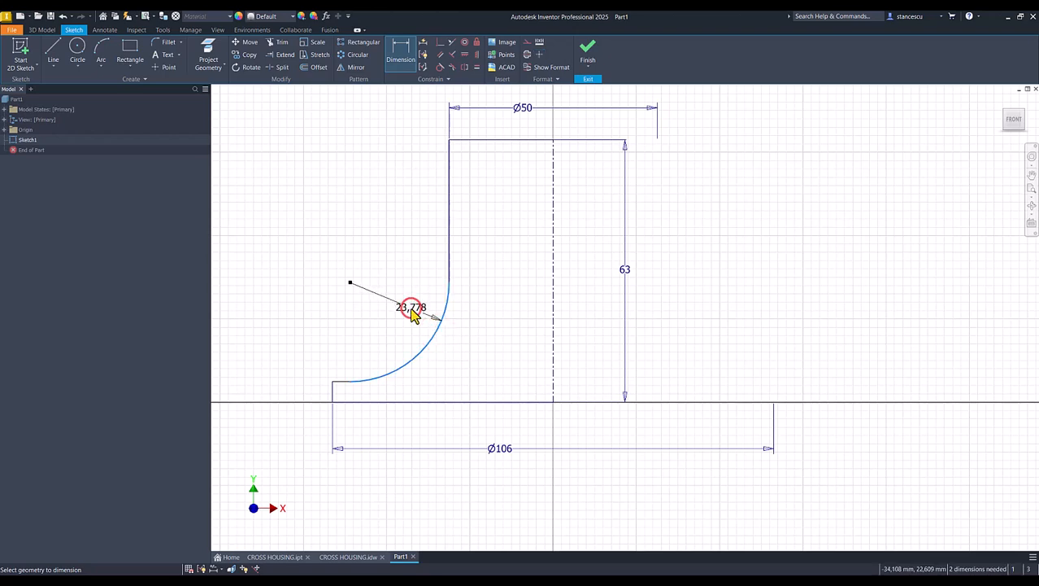
{"action": "left_click", "coordinate": [413, 311]}
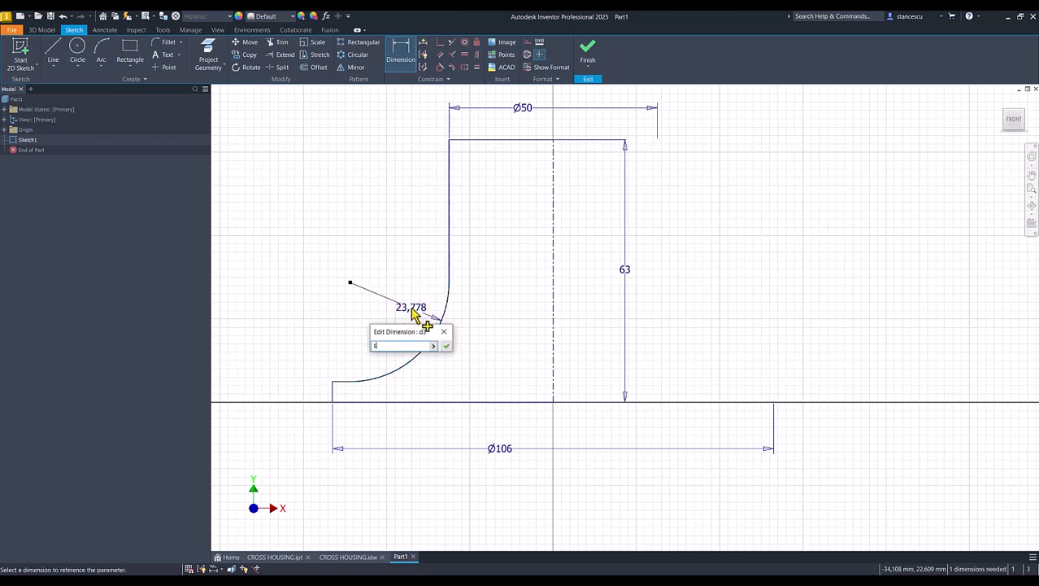
{"action": "key", "text": "Return"}
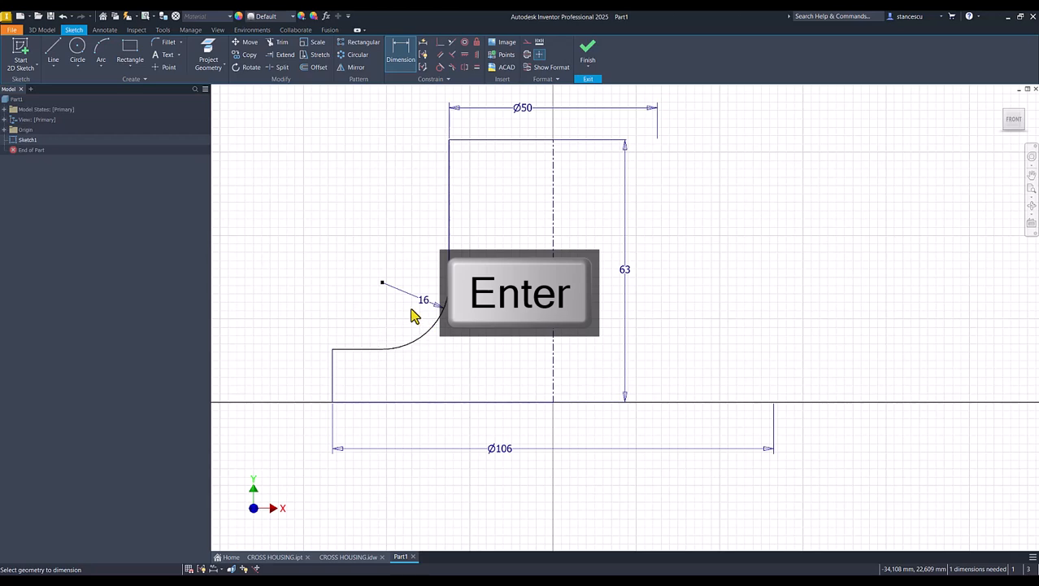
- Dimension the flange's thickness between its upper edge and the base line as 6 mm
{"action": "left_click", "coordinate": [342, 351]}
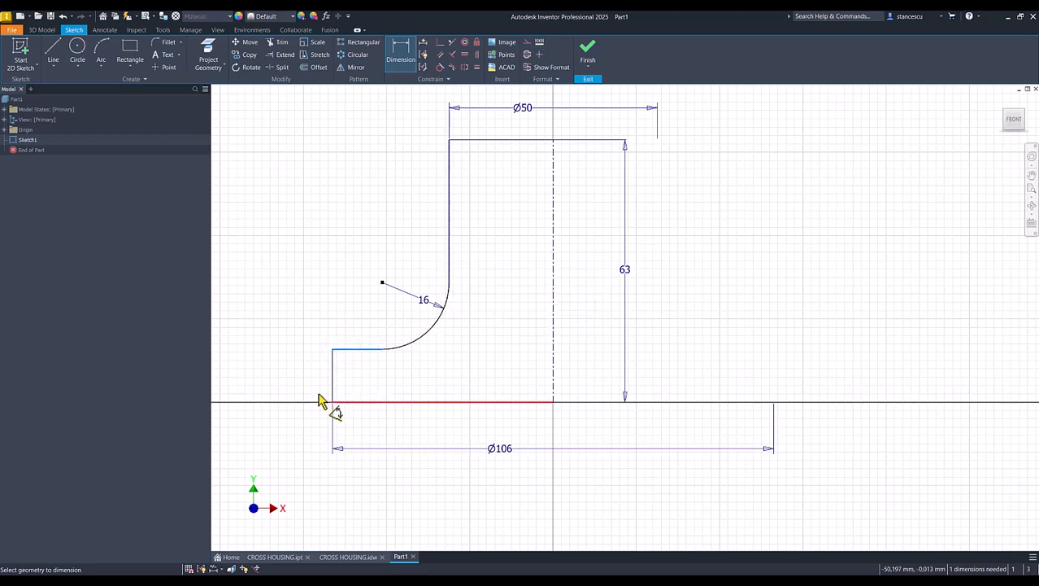
{"action": "left_click", "coordinate": [360, 401]}
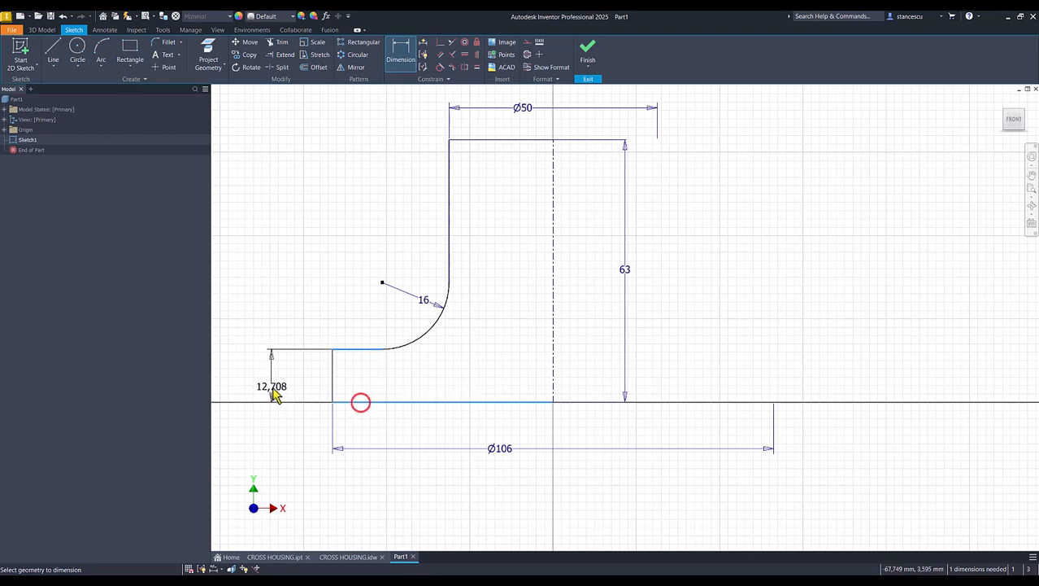
{"action": "left_click", "coordinate": [287, 383]}
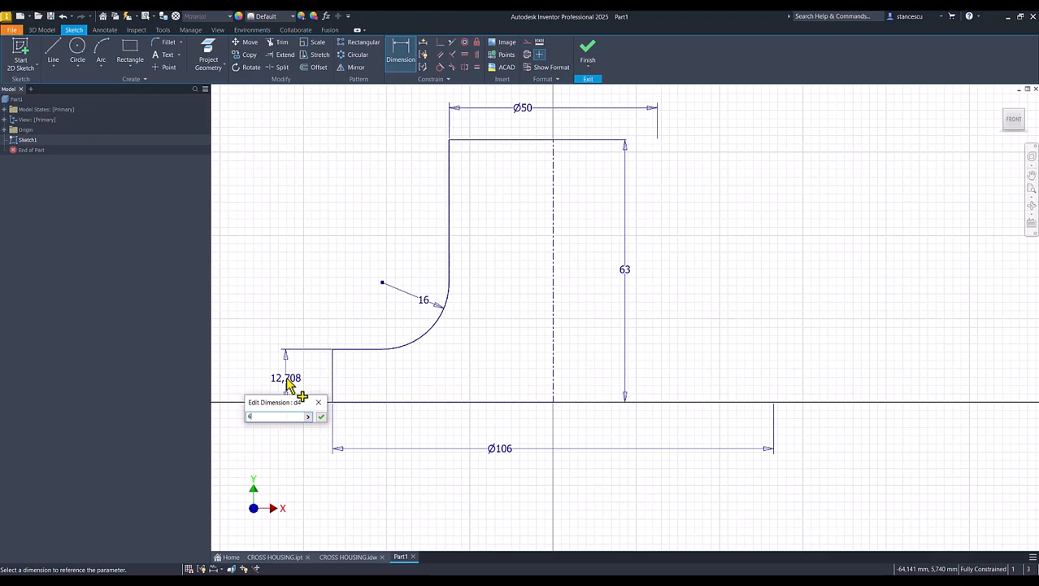
{"action": "key", "text": "Return"}
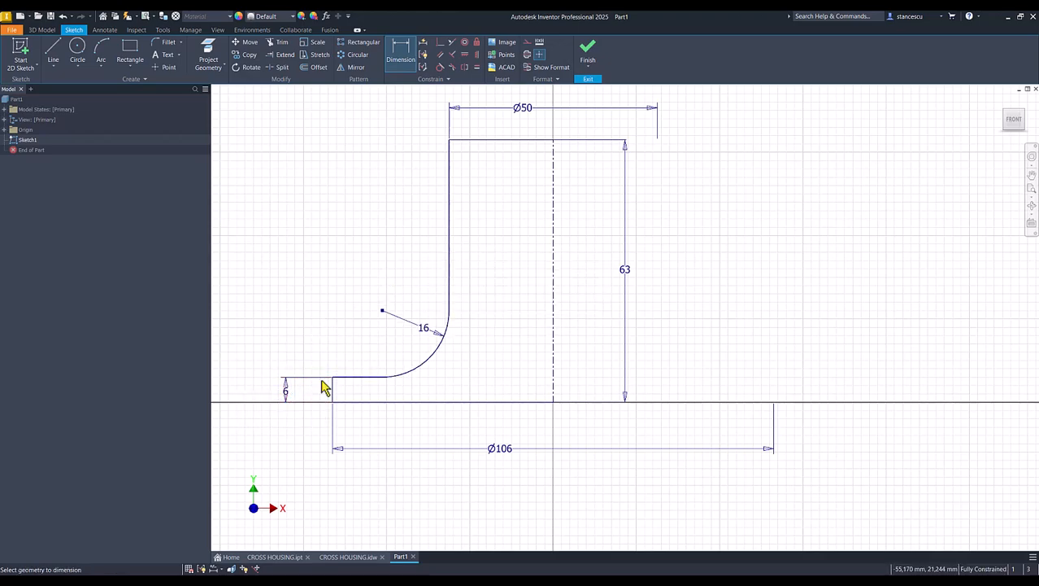
- Check the profile against the CROSS HOUSING drawing, and revolve the finished sketch 360 degrees around its vertical centerline
{"action": "left_click", "coordinate": [349, 557]}
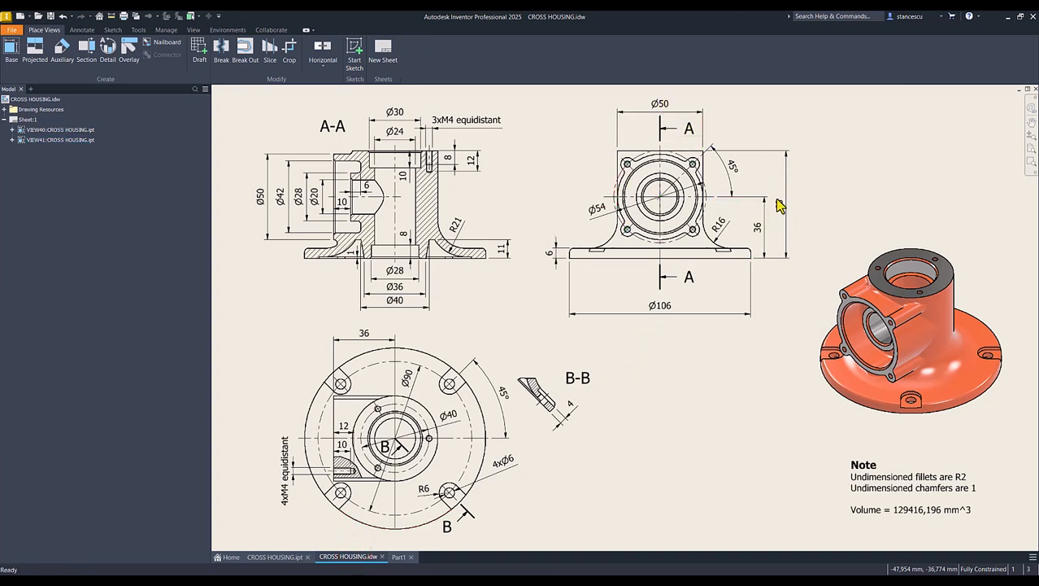
{"action": "left_click", "coordinate": [681, 116]}
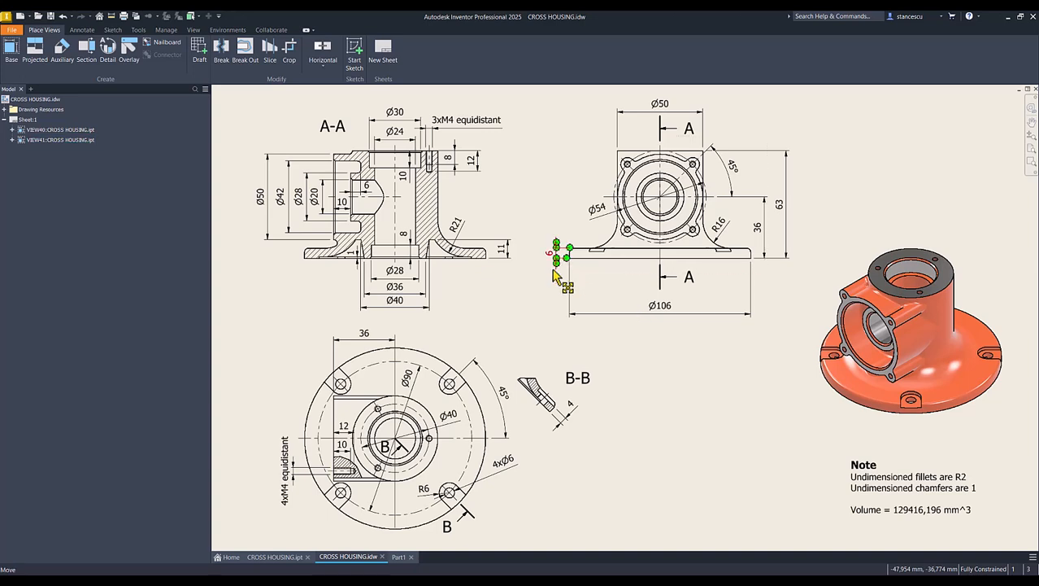
{"action": "left_click", "coordinate": [399, 558]}
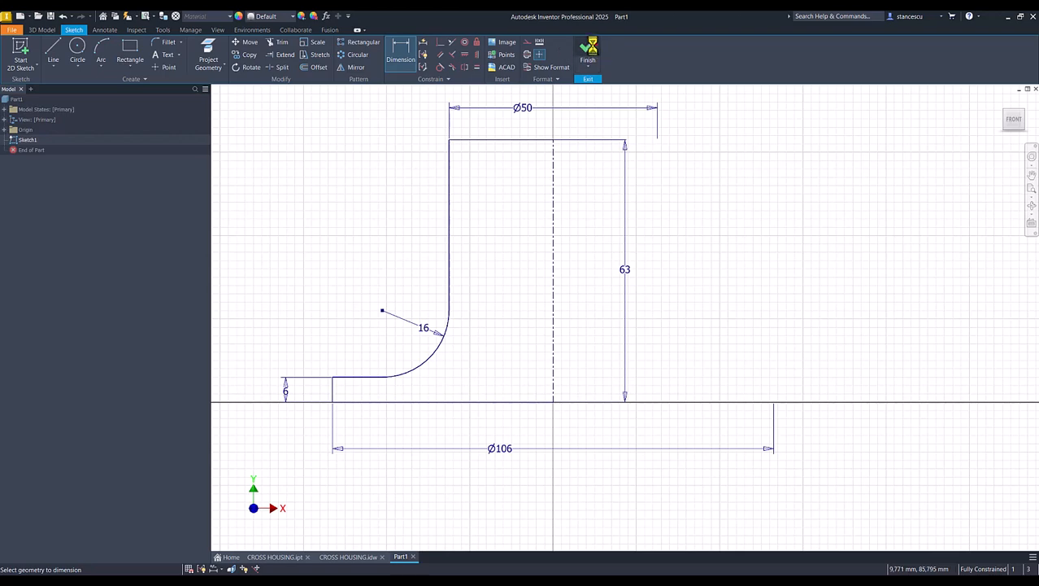
{"action": "left_click", "coordinate": [589, 51]}
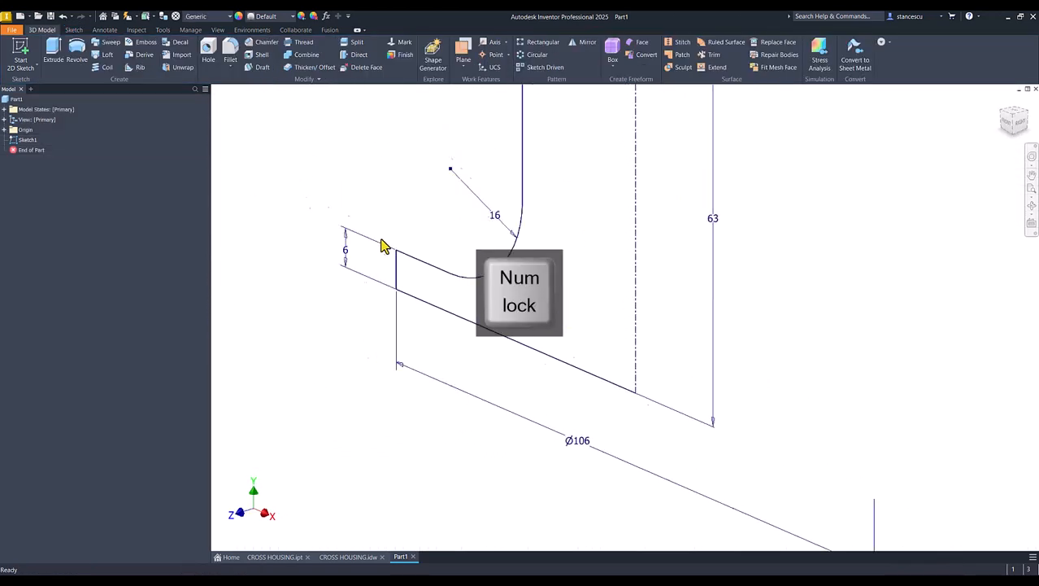
{"action": "key", "text": "F6"}
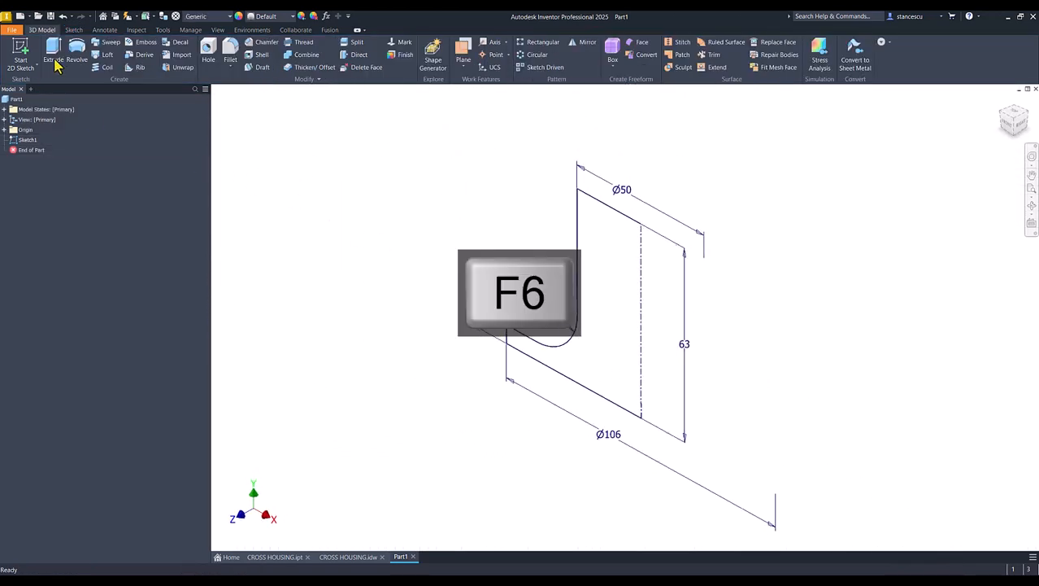
{"action": "left_click", "coordinate": [77, 50]}
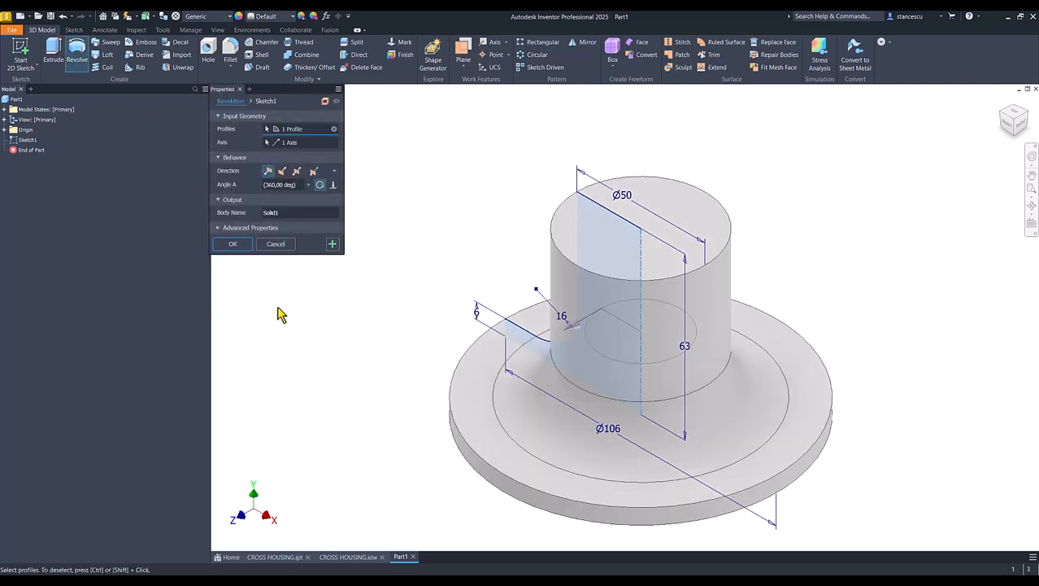
{"action": "left_click", "coordinate": [234, 245]}
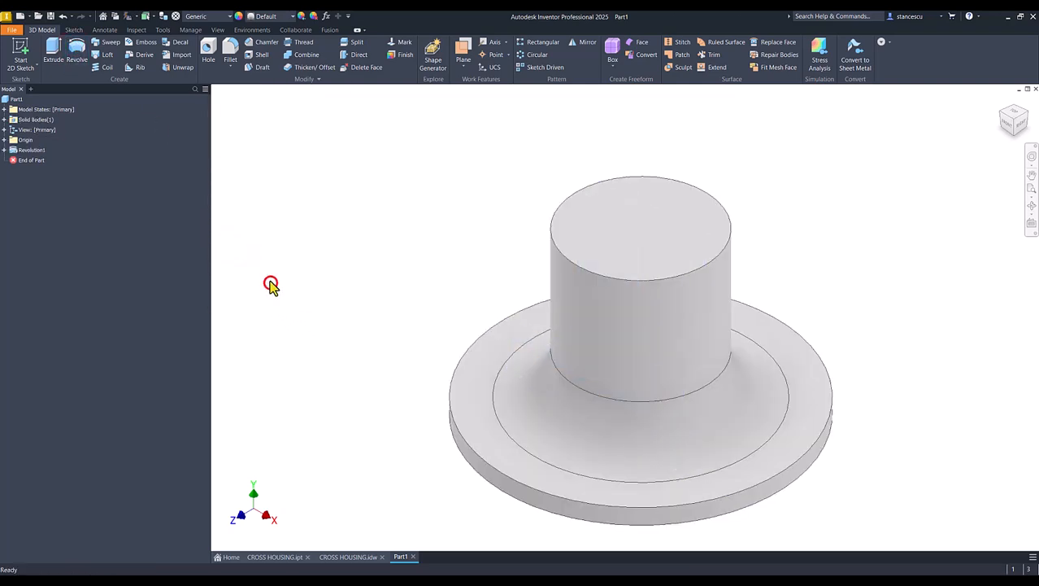
- Consult the CROSS HOUSING drawing and create a work plane offset 36 mm from the XY plane toward the front of the part
{"action": "left_click", "coordinate": [358, 557]}
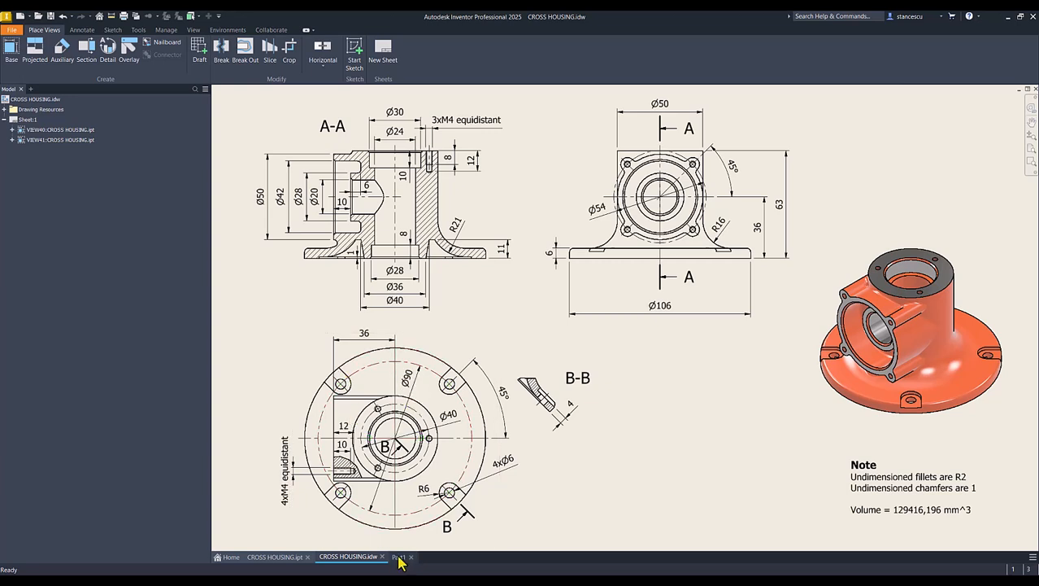
{"action": "left_click", "coordinate": [398, 558]}
{"action": "left_click", "coordinate": [376, 244]}
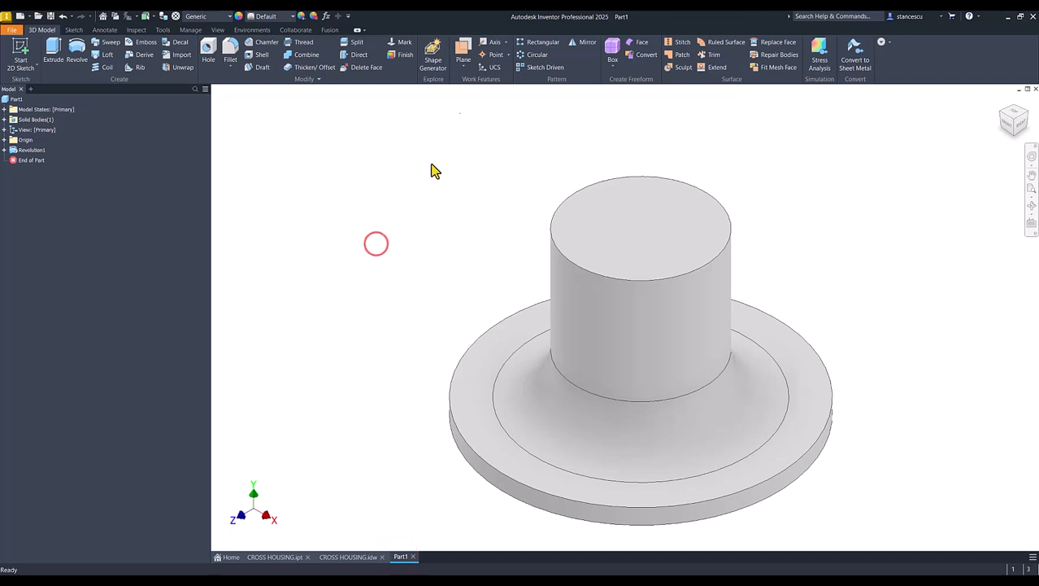
{"action": "left_click", "coordinate": [463, 45]}
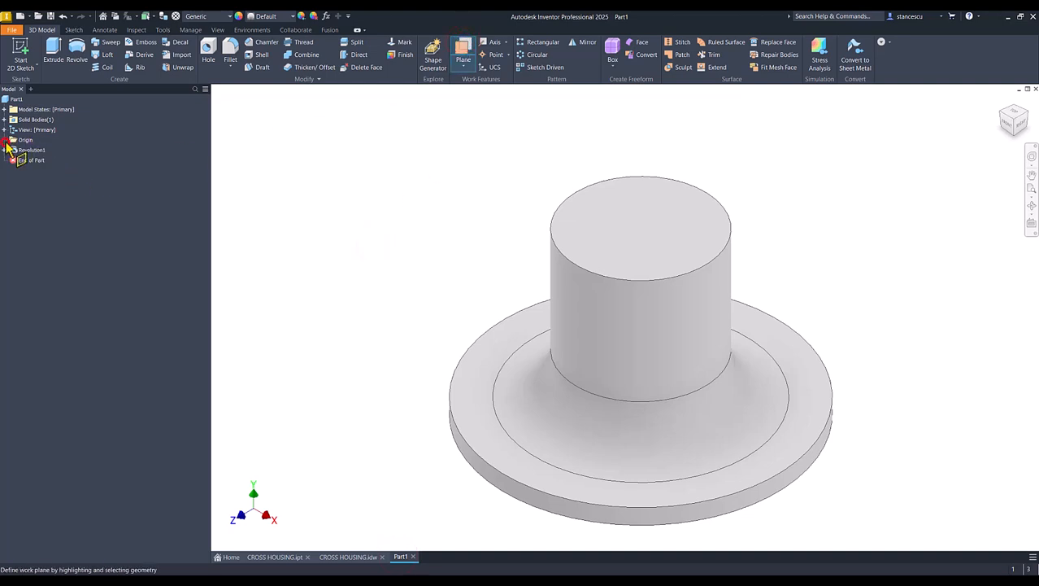
{"action": "left_click", "coordinate": [5, 141]}
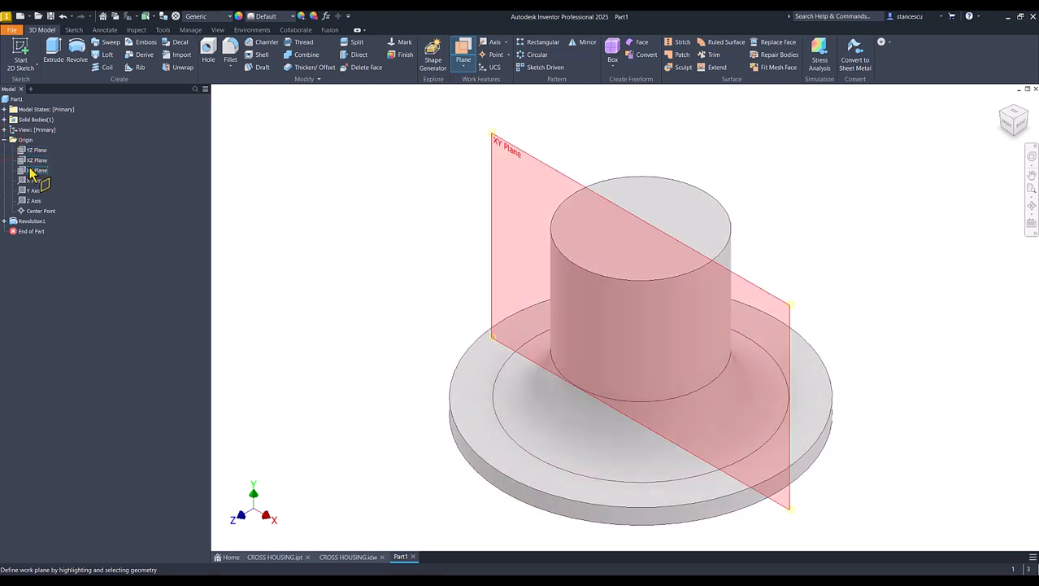
{"action": "left_click", "coordinate": [33, 170]}
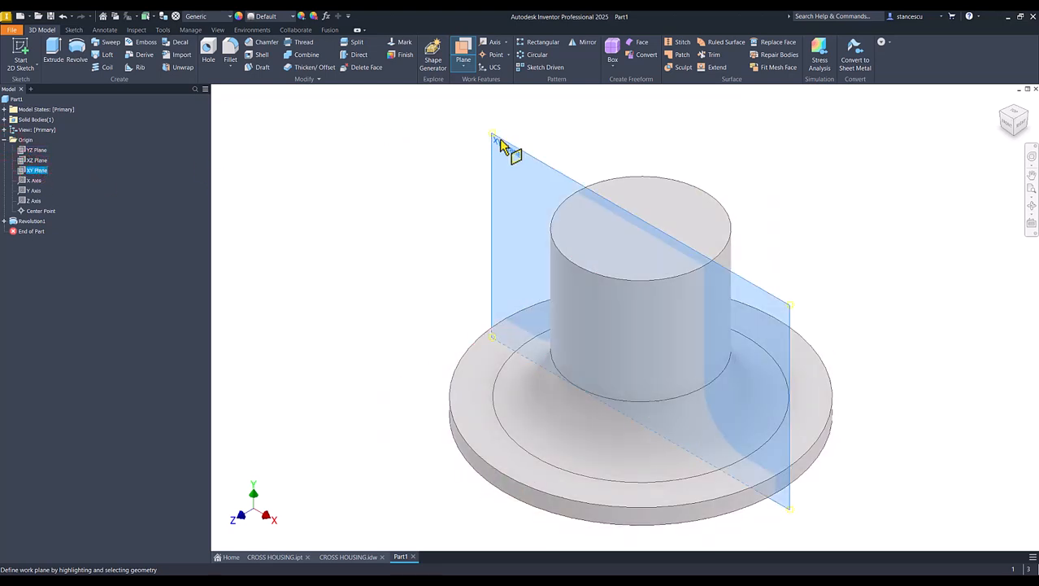
{"action": "left_click_drag", "start_coordinate": [482, 165], "coordinate": [391, 233]}
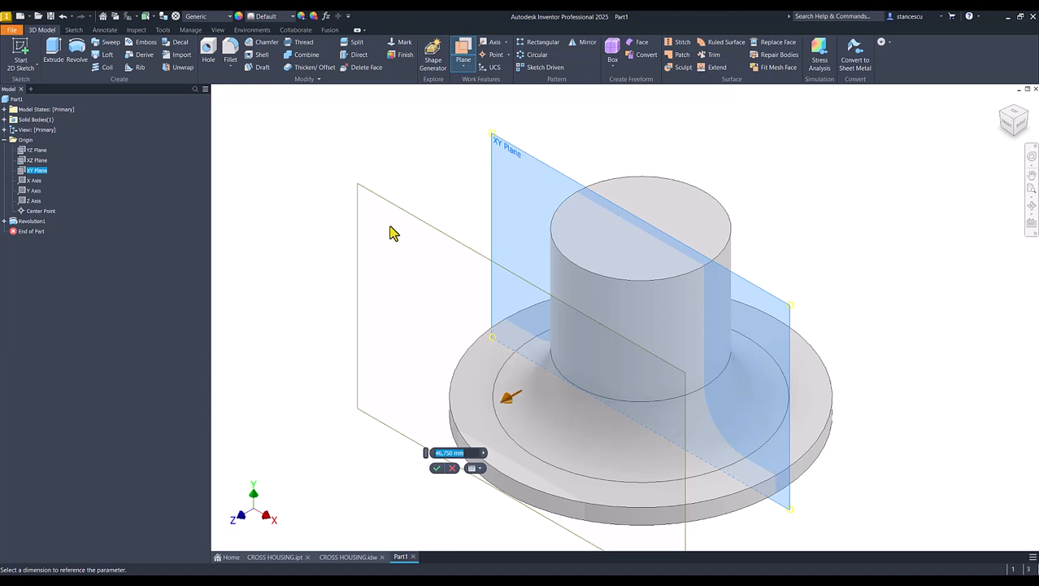
{"action": "type", "text": "36"}
{"action": "key", "text": "Return"}
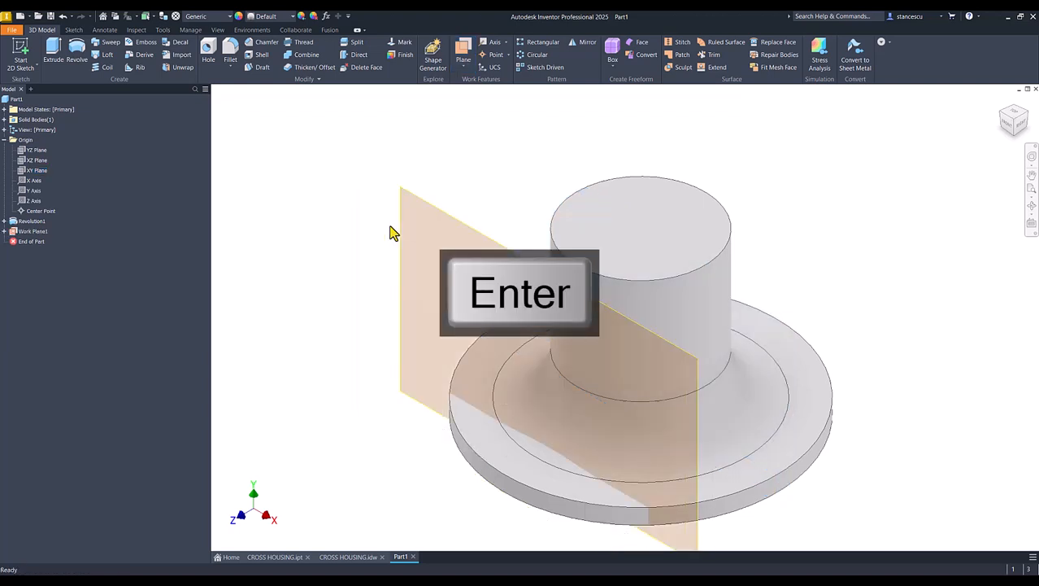
- Start a sketch on the offset work plane and draw a 50 mm diameter circle over the upper part of the cylinder
{"action": "left_click", "coordinate": [697, 535]}
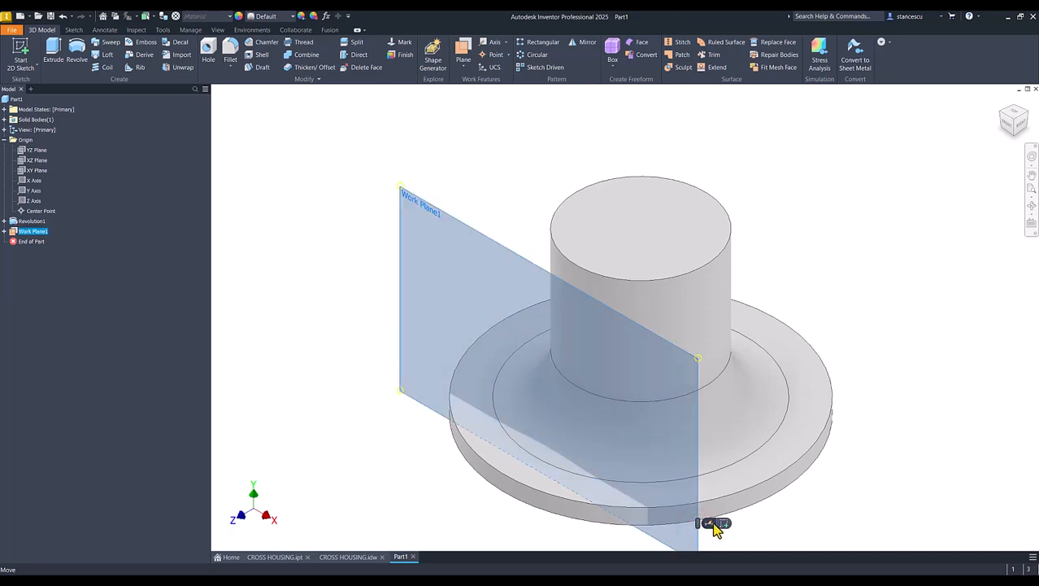
{"action": "left_click", "coordinate": [724, 524]}
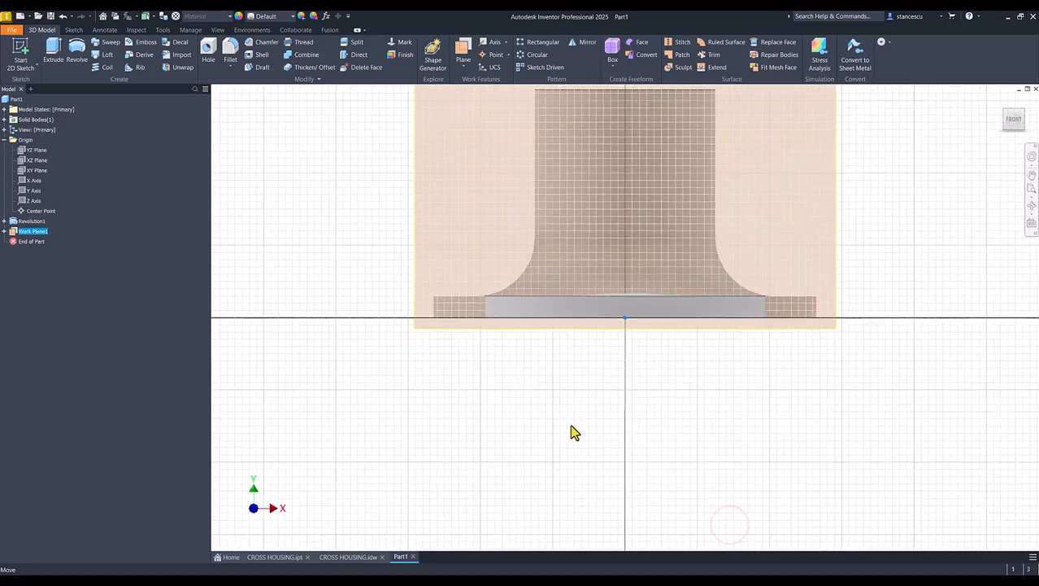
{"action": "left_click", "coordinate": [77, 49]}
{"action": "left_click", "coordinate": [639, 181]}
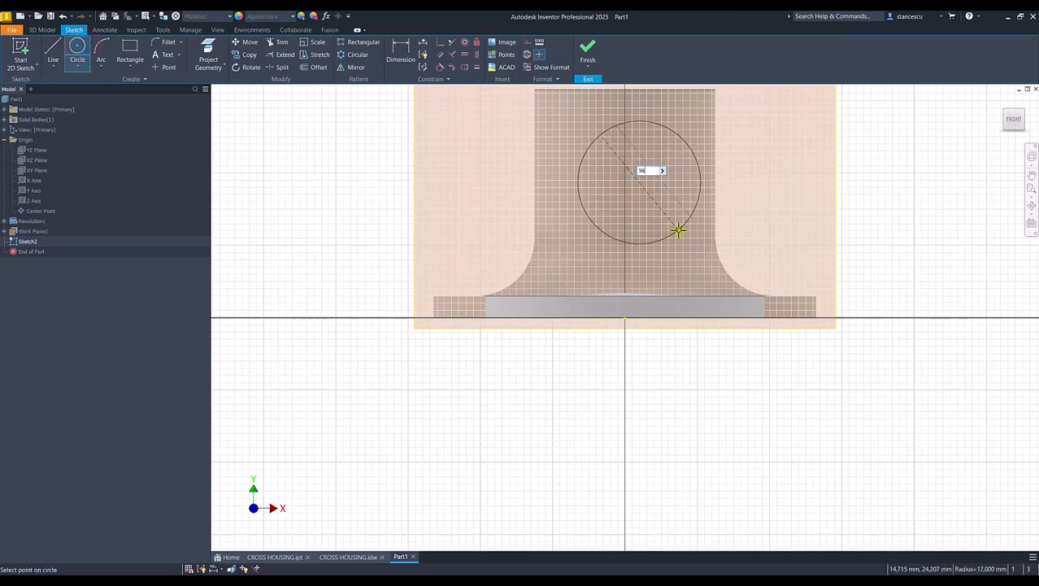
{"action": "key", "text": "Return"}
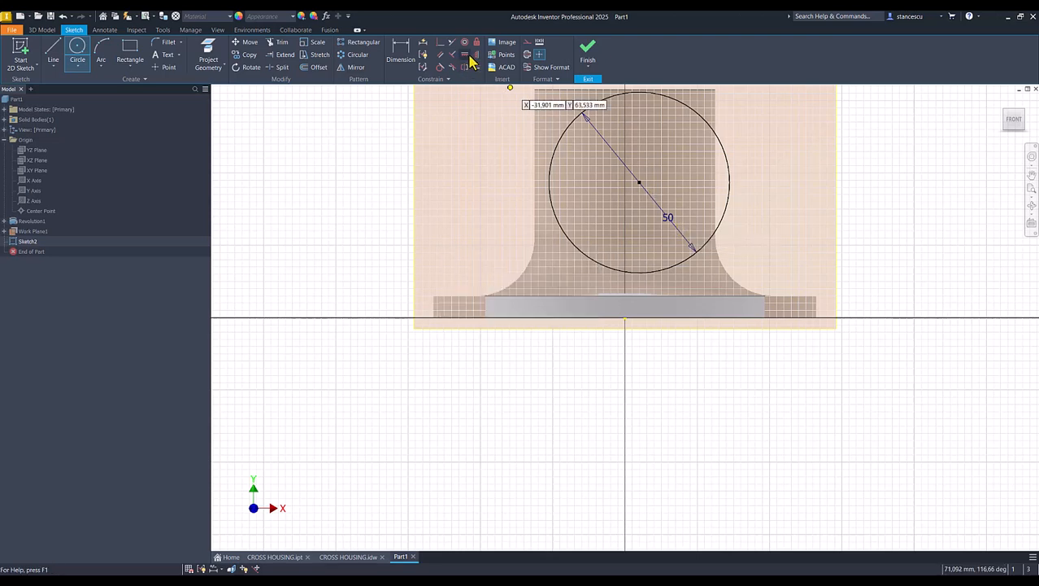
- Constrain the circle's center to be vertically aligned with the origin
{"action": "left_click", "coordinate": [476, 55]}
{"action": "left_click", "coordinate": [641, 181]}
{"action": "left_click", "coordinate": [624, 317]}
{"action": "key", "text": "Escape"}
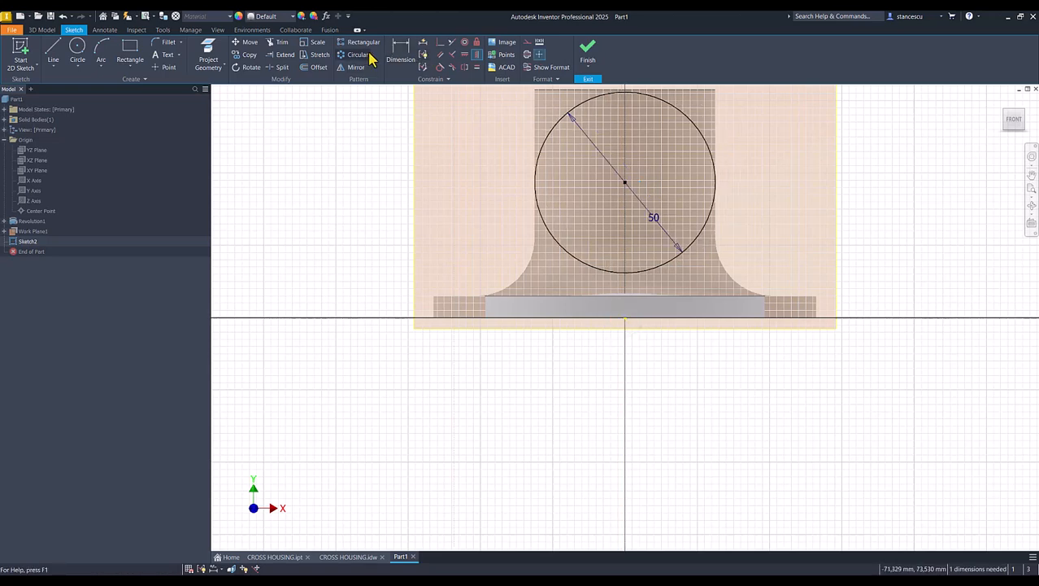
- Dimension the circle's center height above the flange's bottom edge as 36 mm
{"action": "left_click", "coordinate": [401, 53]}
{"action": "left_click", "coordinate": [694, 128]}
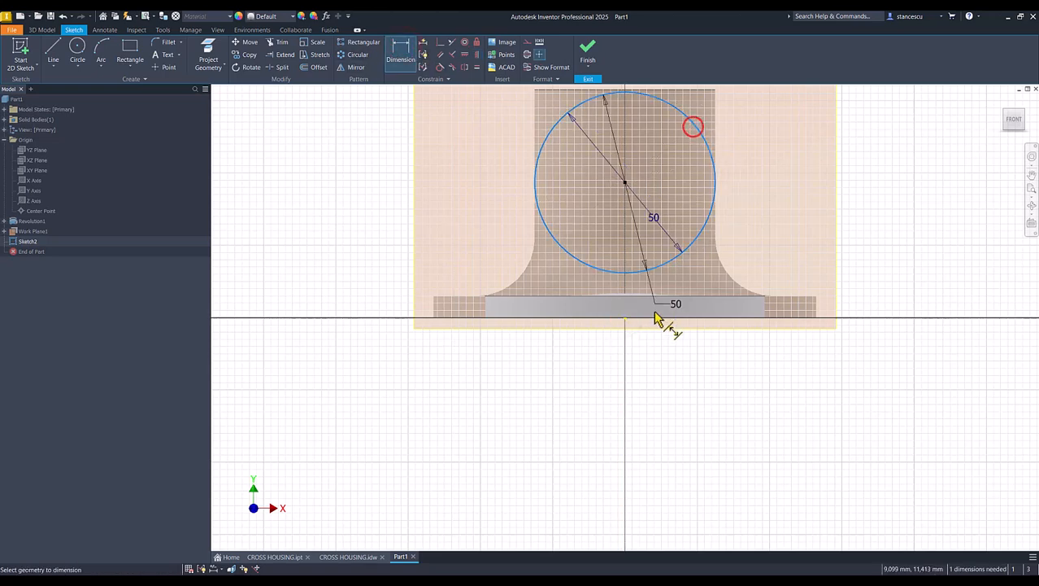
{"action": "left_click", "coordinate": [662, 315]}
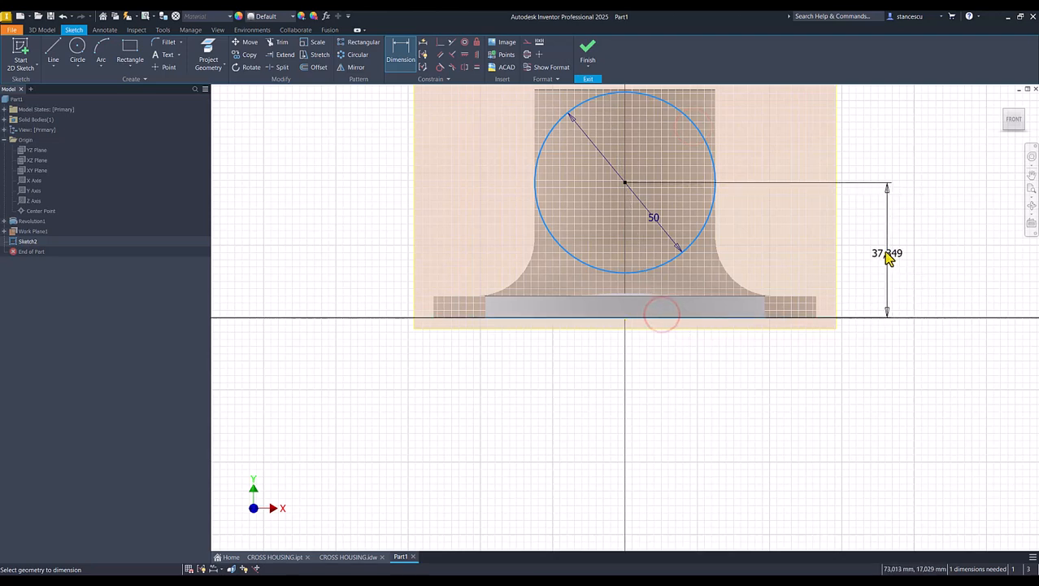
{"action": "left_click", "coordinate": [884, 256]}
{"action": "type", "text": "3"}
{"action": "key", "text": "Return"}
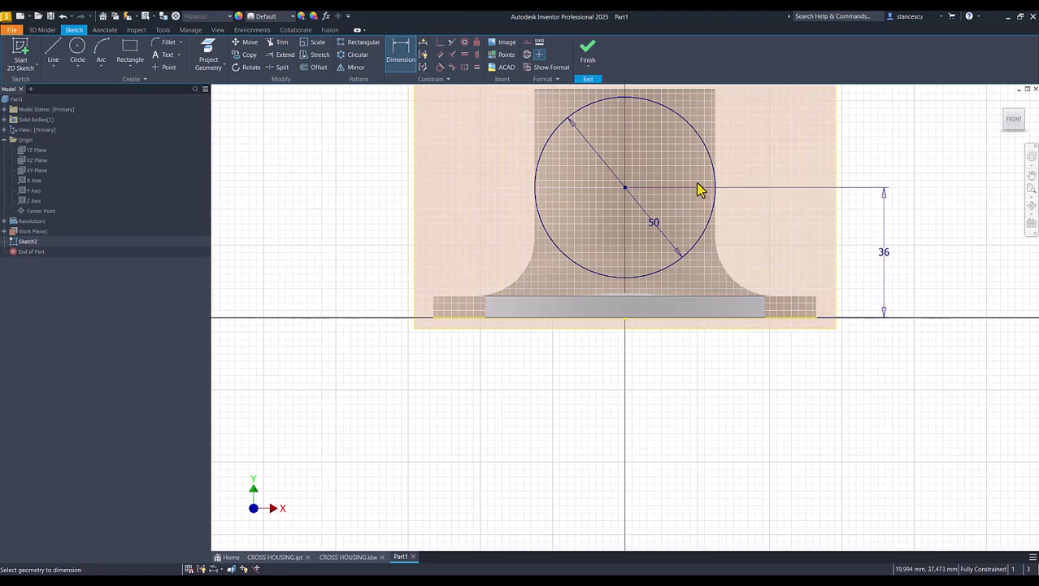
- Draw a line from the circle's center with length 54/2 mm at 45 degrees toward the upper right, and convert it to construction geometry
{"action": "key", "text": "Home"}
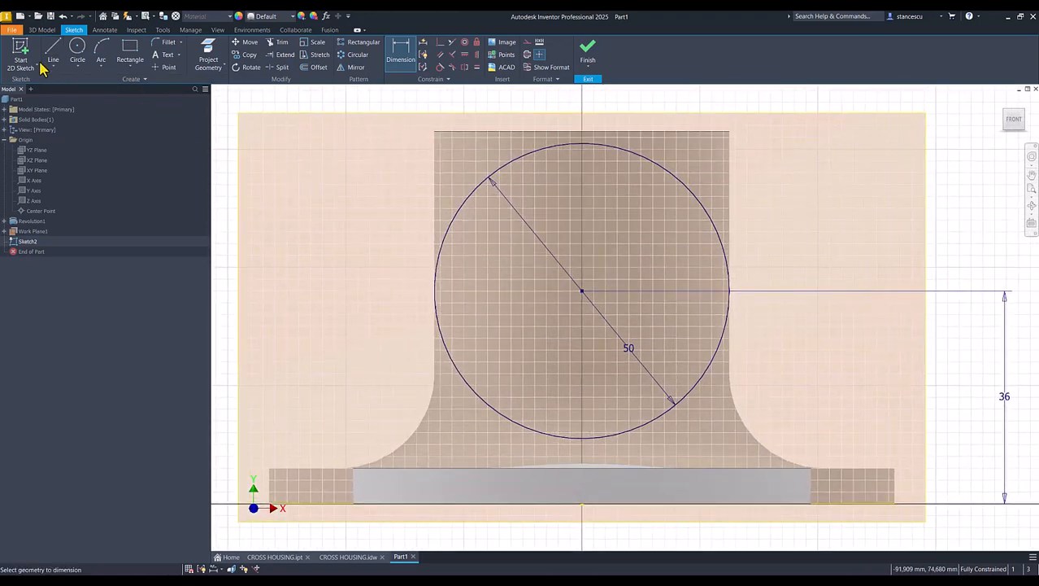
{"action": "left_click", "coordinate": [53, 51]}
{"action": "left_click", "coordinate": [582, 290]}
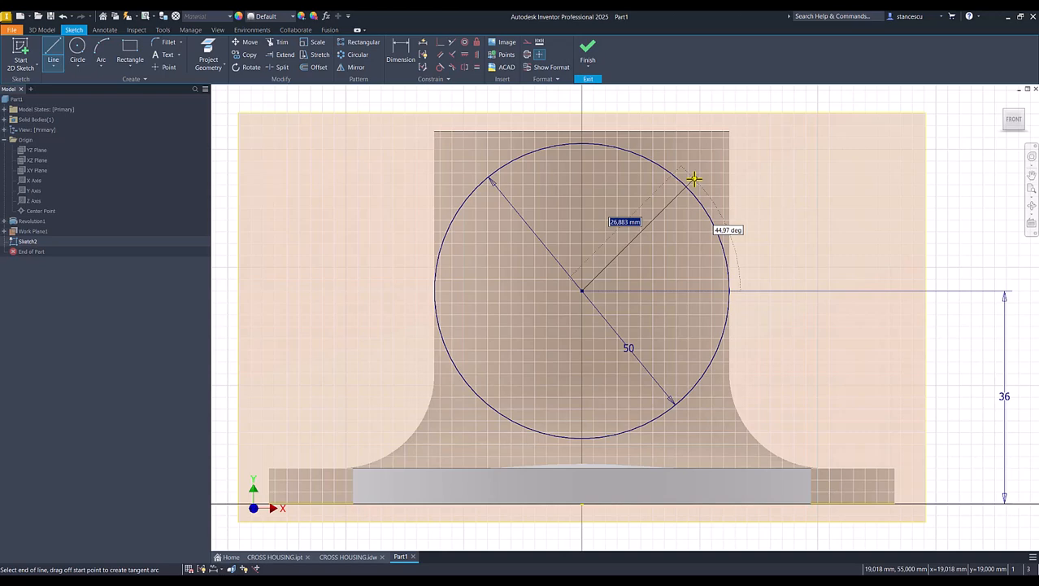
{"action": "type", "text": "54/2"}
{"action": "key", "text": "Tab"}
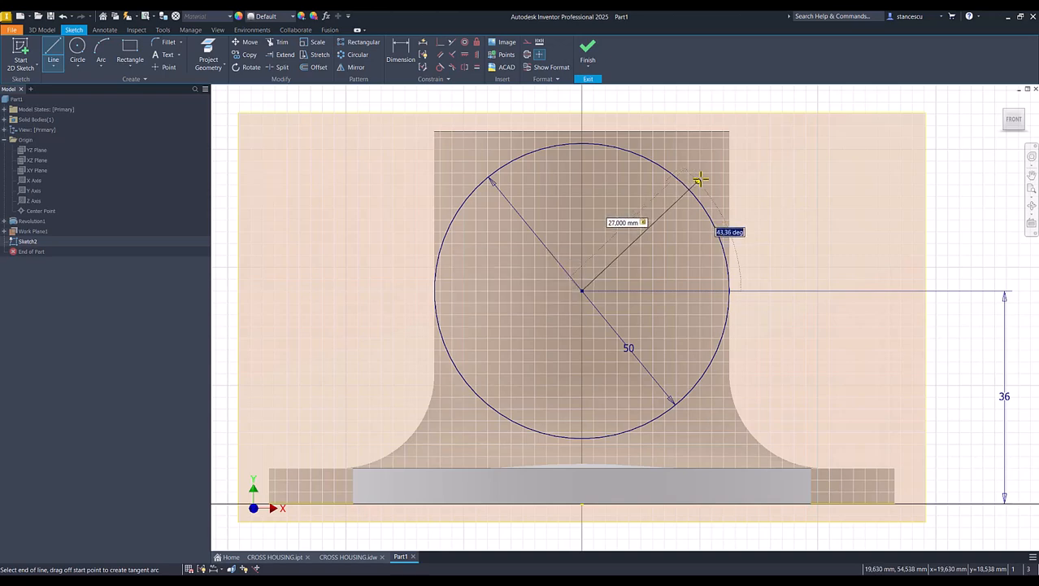
{"action": "type", "text": "45"}
{"action": "key", "text": "Return"}
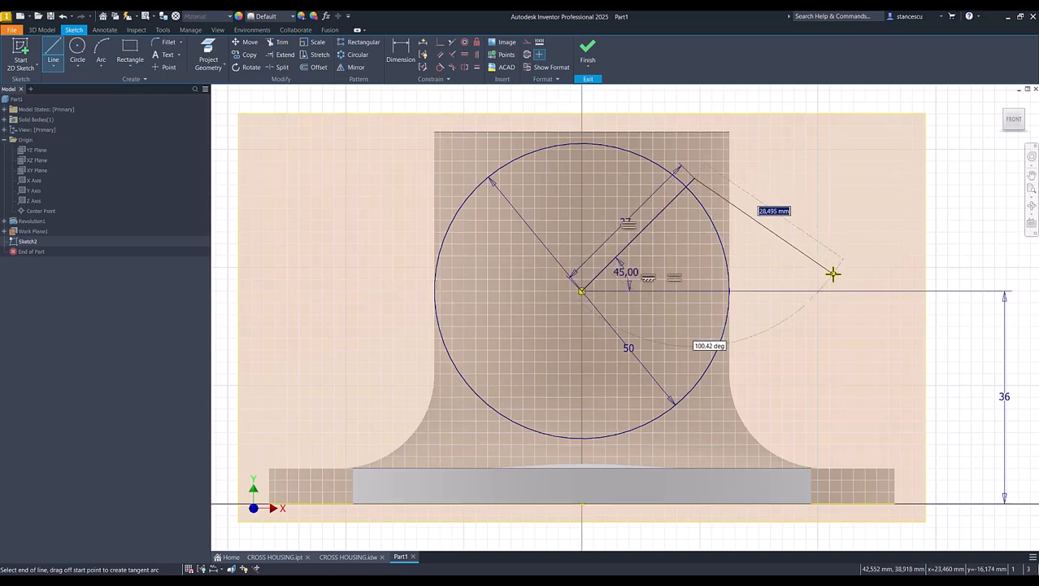
{"action": "key", "text": "Escape"}
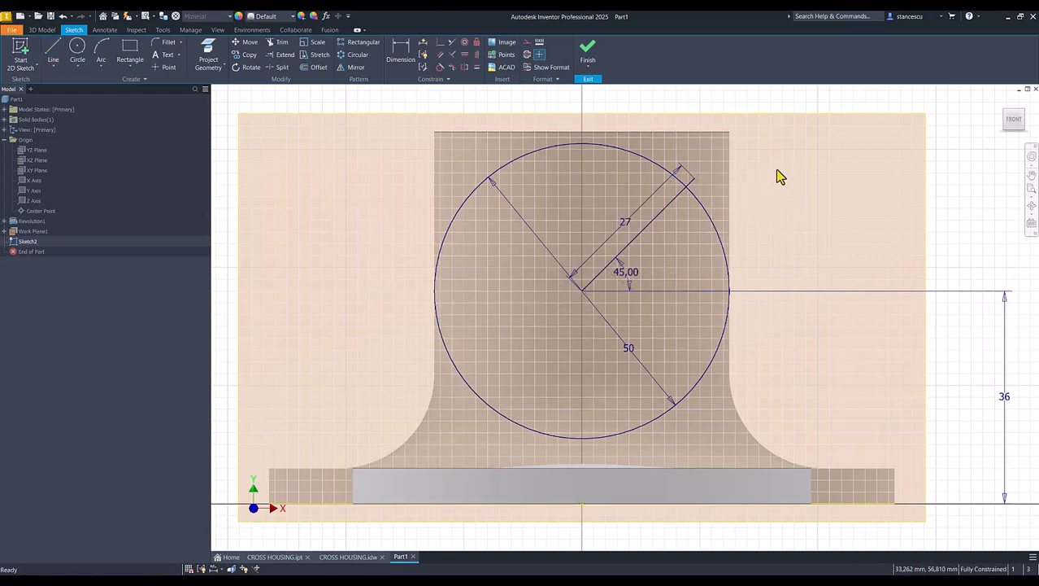
{"action": "right_click", "coordinate": [680, 199]}
{"action": "left_click", "coordinate": [727, 195]}
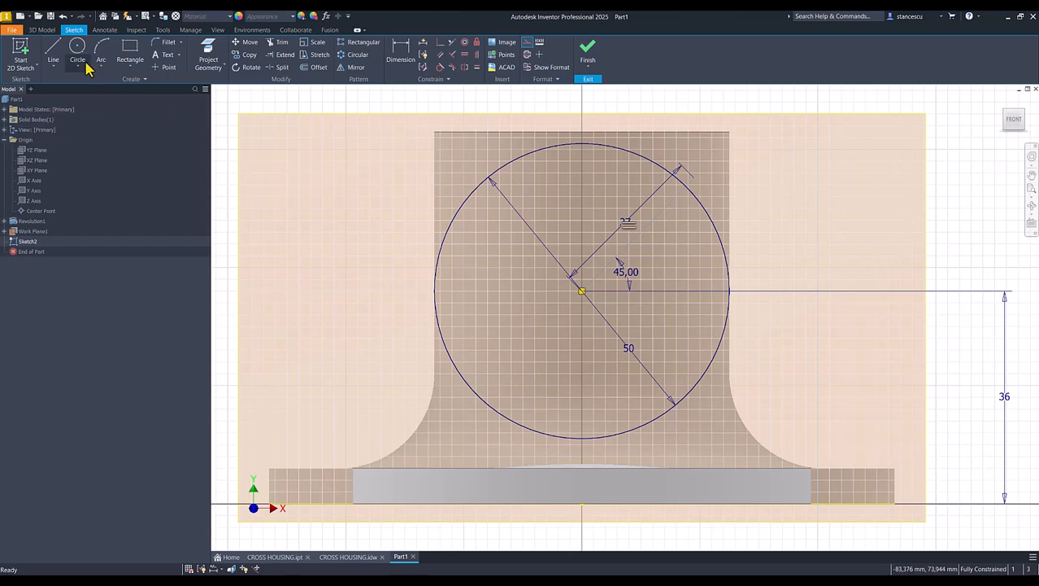
- Draw a lobe on the circle around the 45-degree construction line: two lines parallel to it, joined by a tangent arc of about 3.3 mm radius
{"action": "left_click", "coordinate": [54, 53]}
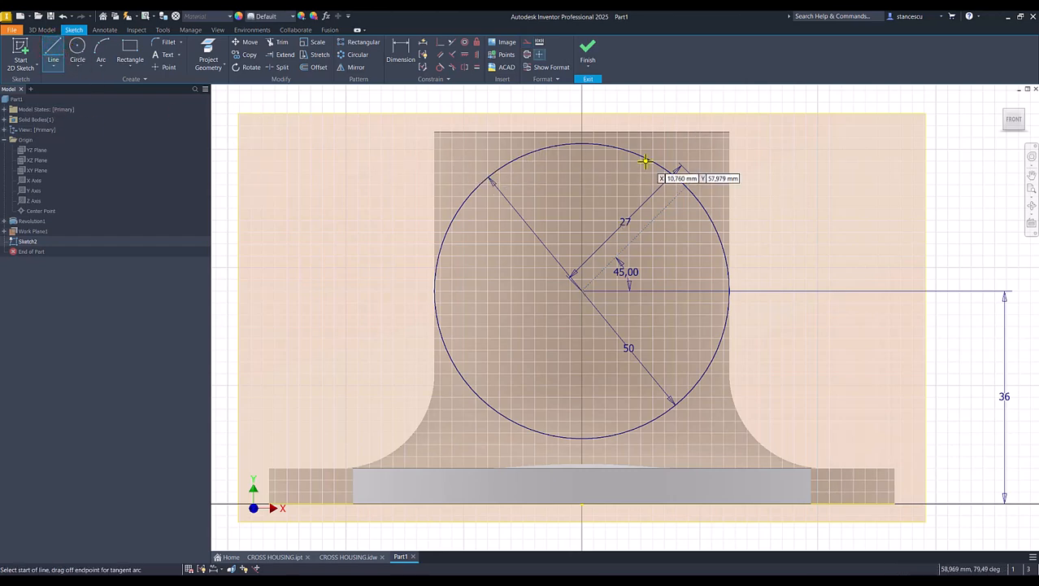
{"action": "scroll", "coordinate": [648, 168], "scroll_direction": "up", "scroll_amount": 3}
{"action": "middle_click_drag", "start_coordinate": [647, 167], "coordinate": [593, 296]}
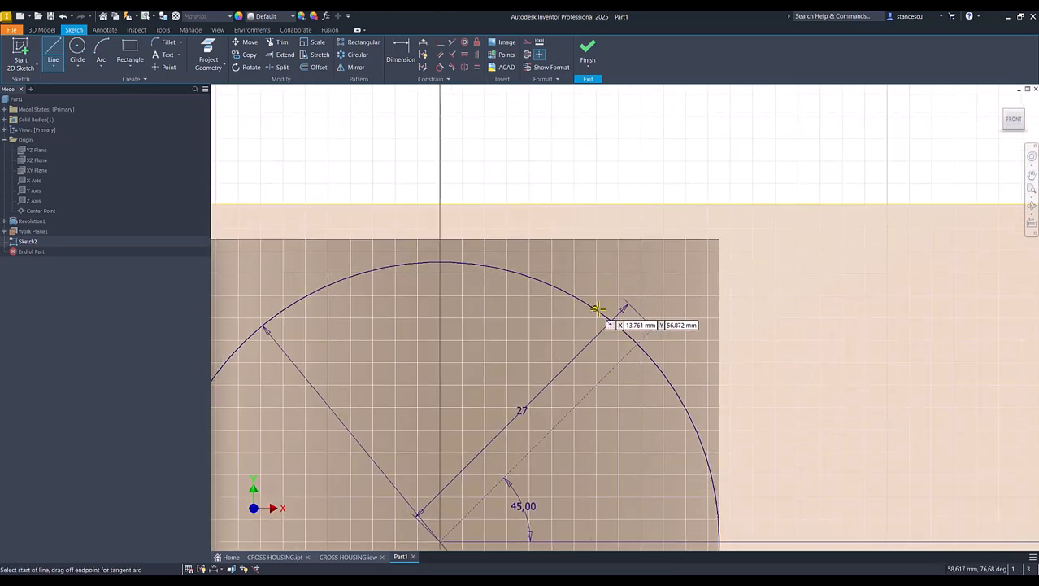
{"action": "left_click", "coordinate": [599, 310]}
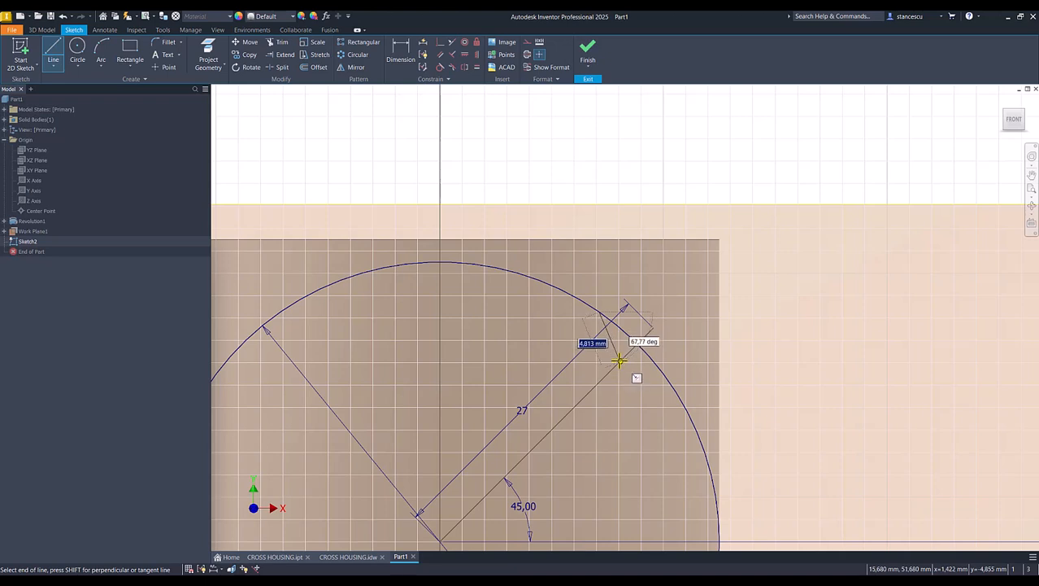
{"action": "left_click", "coordinate": [643, 264]}
{"action": "left_click_drag", "start_coordinate": [643, 264], "coordinate": [696, 315]}
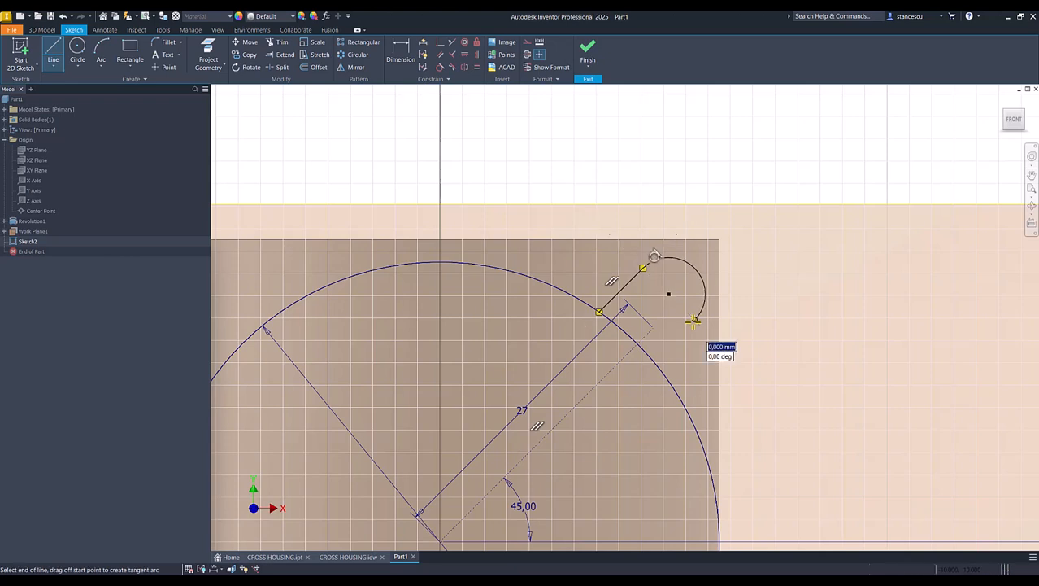
{"action": "left_click", "coordinate": [653, 361]}
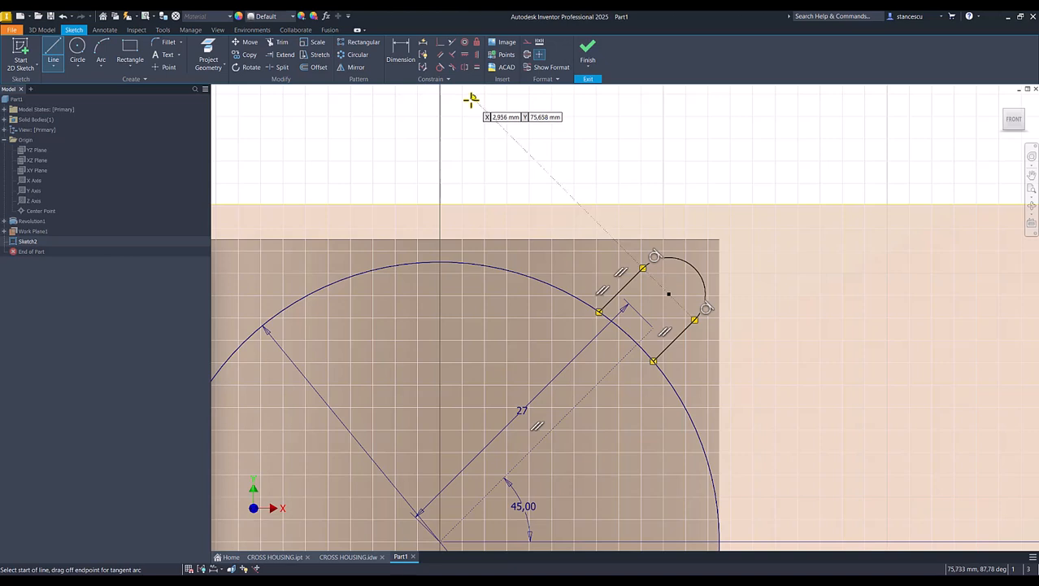
- Dimension the radius of the lobe's arc, leaving its value as drawn
{"action": "left_click", "coordinate": [404, 52]}
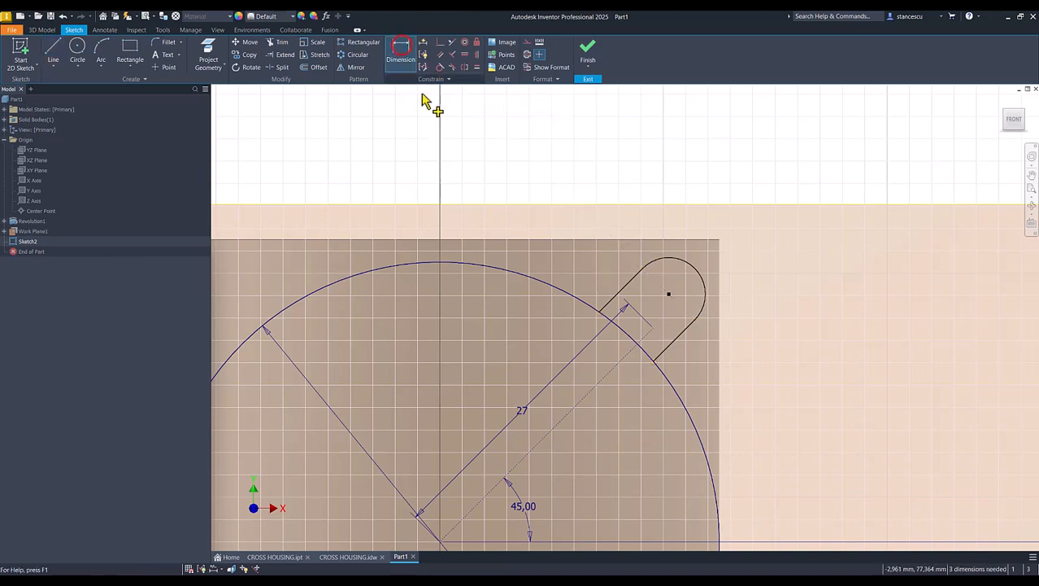
{"action": "left_click", "coordinate": [706, 295]}
{"action": "left_click", "coordinate": [741, 278]}
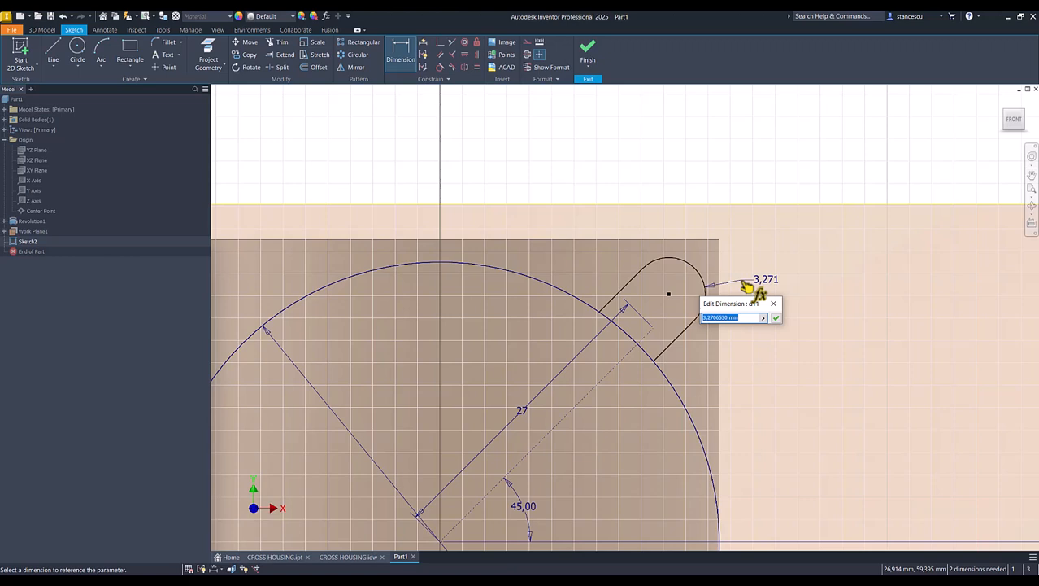
{"action": "key", "text": "Escape"}
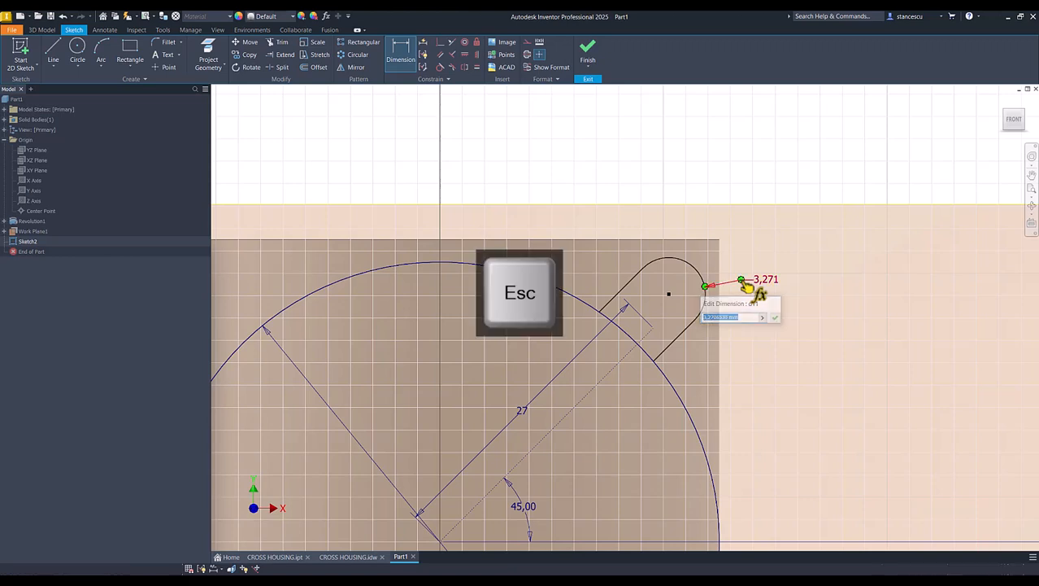
{"action": "left_click", "coordinate": [752, 293]}
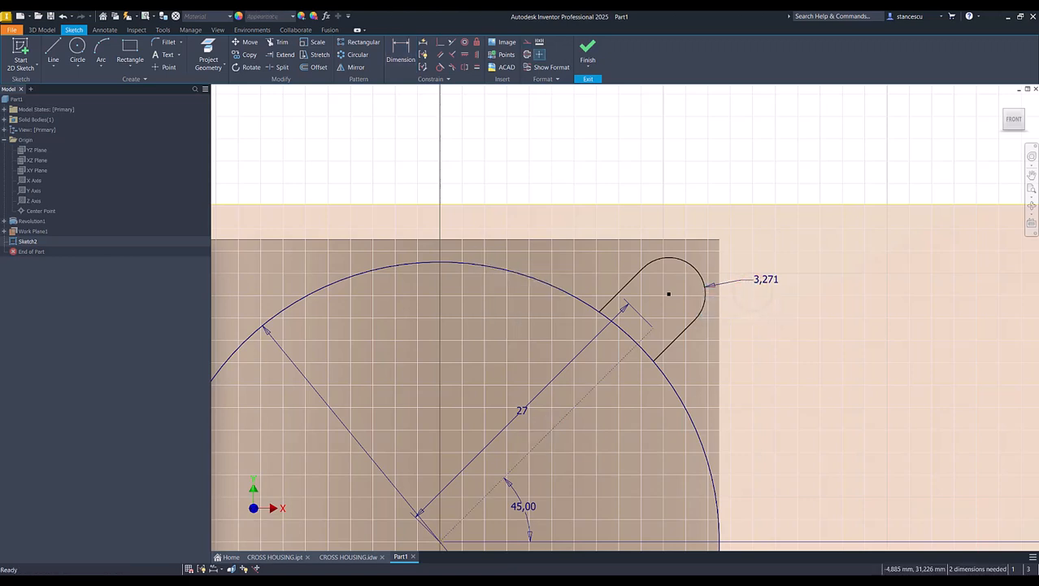
- In the CROSS HOUSING.idw drawing, add a radius dimension to the upper-left lobe of the boss in the front view
{"action": "left_click", "coordinate": [347, 557]}
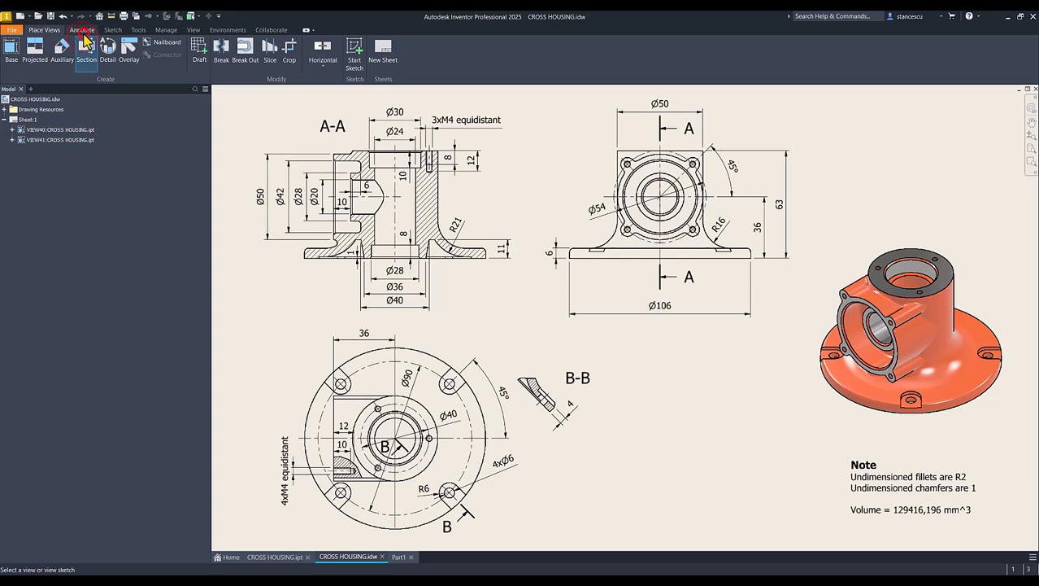
{"action": "left_click", "coordinate": [81, 30]}
{"action": "left_click", "coordinate": [15, 50]}
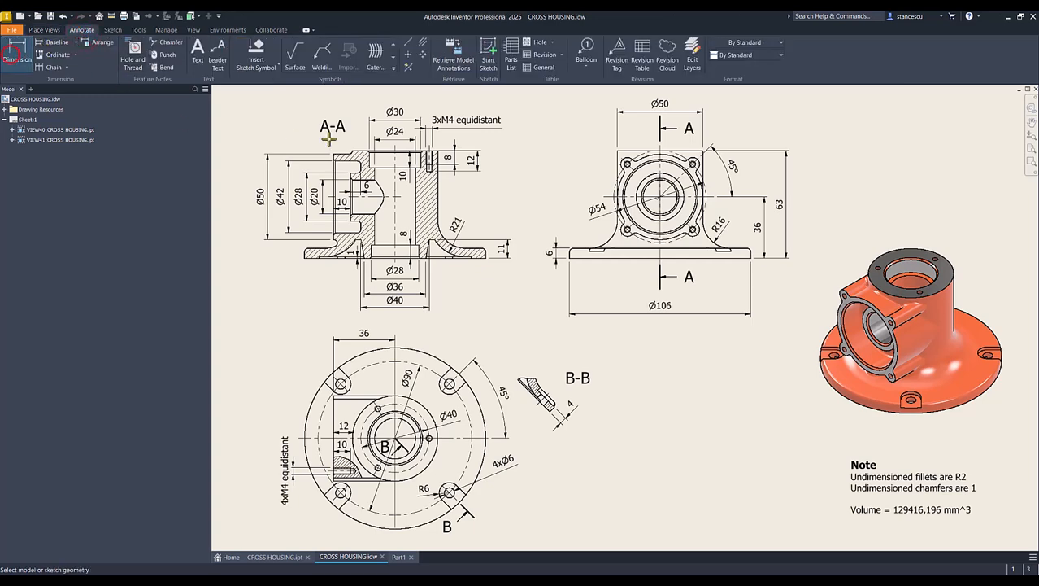
{"action": "scroll", "coordinate": [621, 154], "scroll_direction": "down", "scroll_amount": 3}
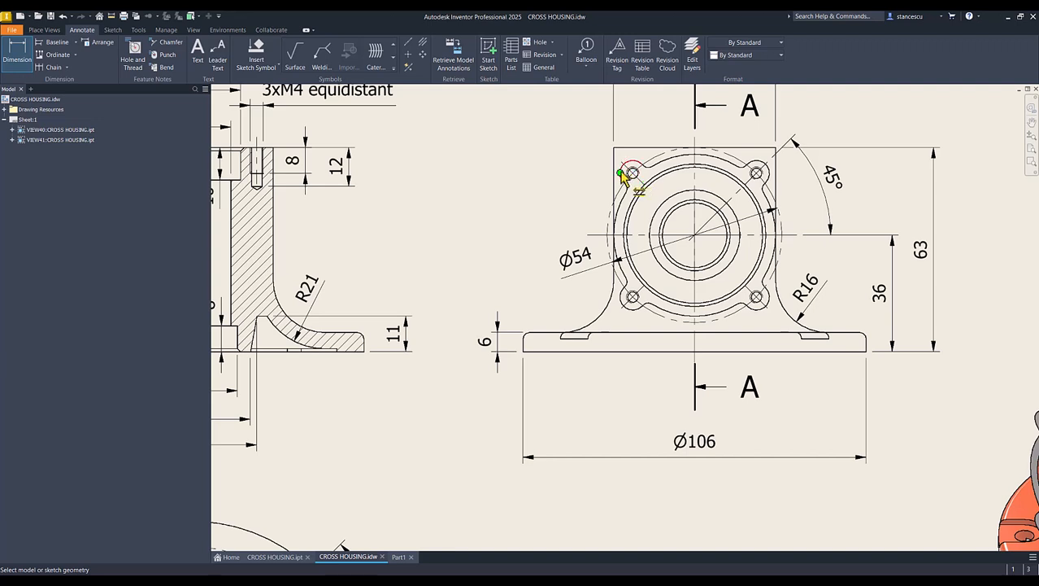
{"action": "left_click", "coordinate": [619, 167]}
{"action": "left_click", "coordinate": [580, 157]}
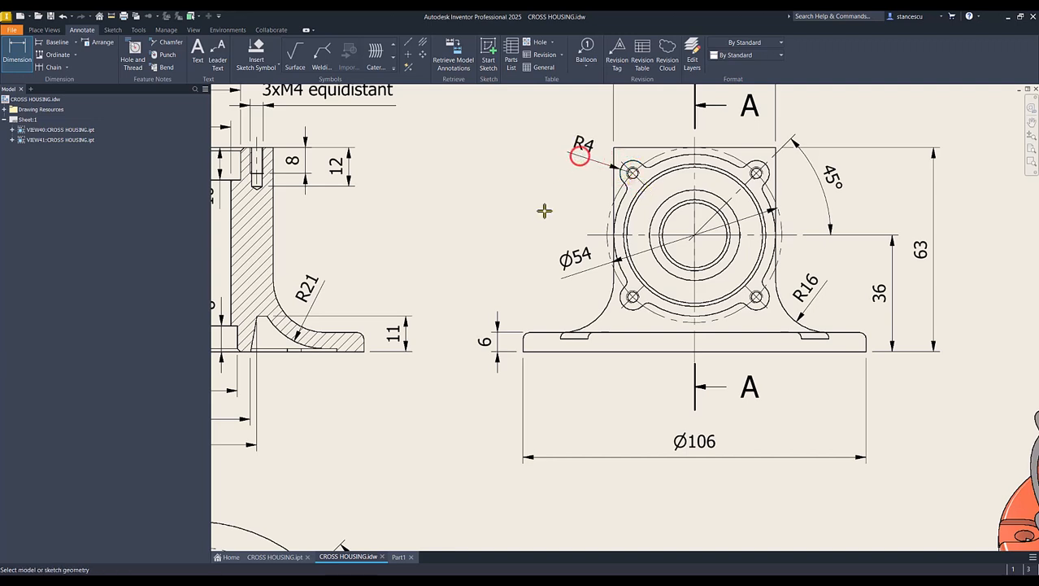
- Return to the Part1 sketch and set the radius of the lobe's arc to 4 mm
{"action": "left_click", "coordinate": [398, 557]}
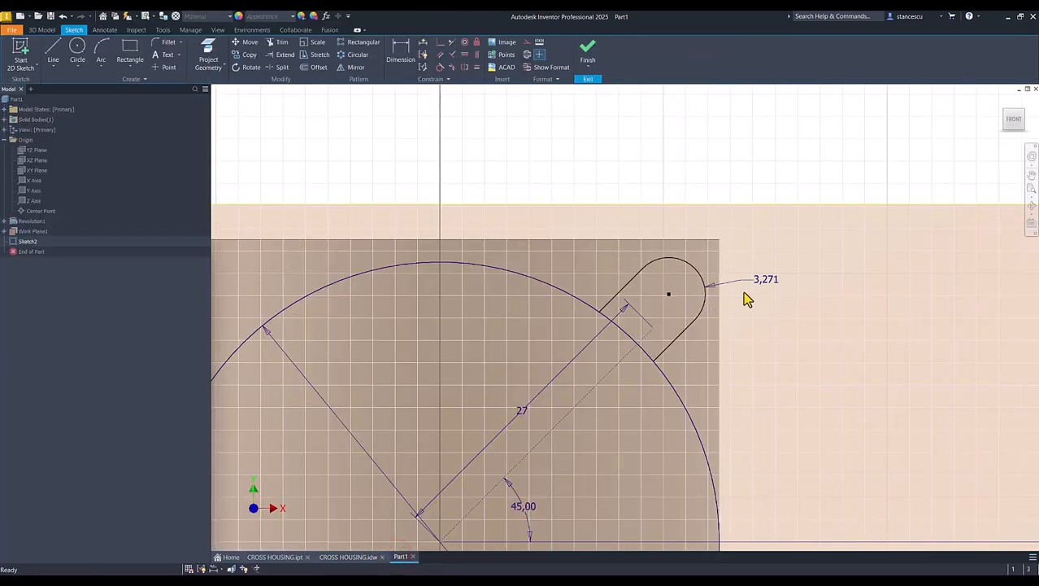
{"action": "left_click", "coordinate": [764, 279]}
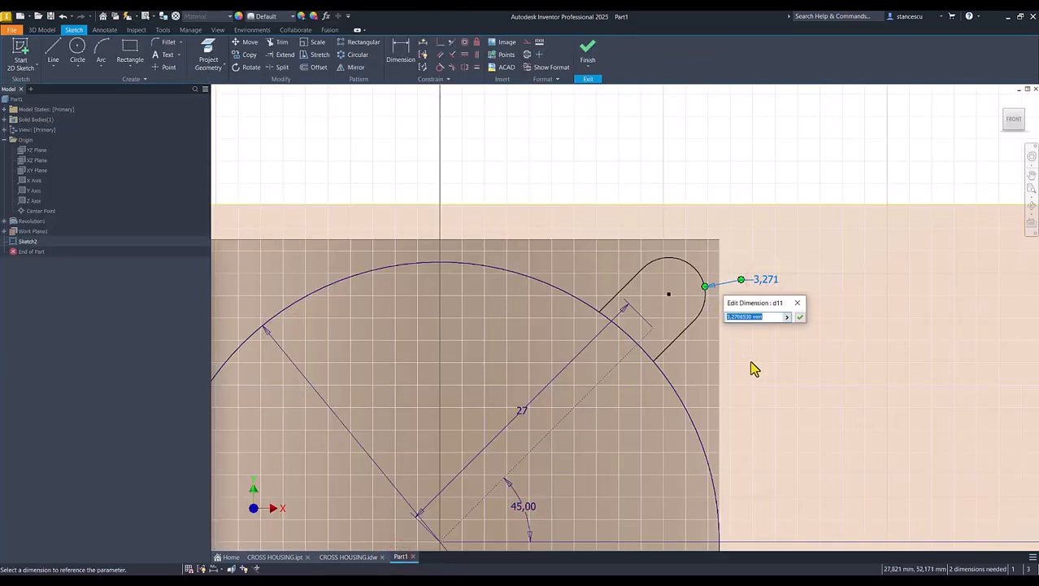
{"action": "key", "text": "Return"}
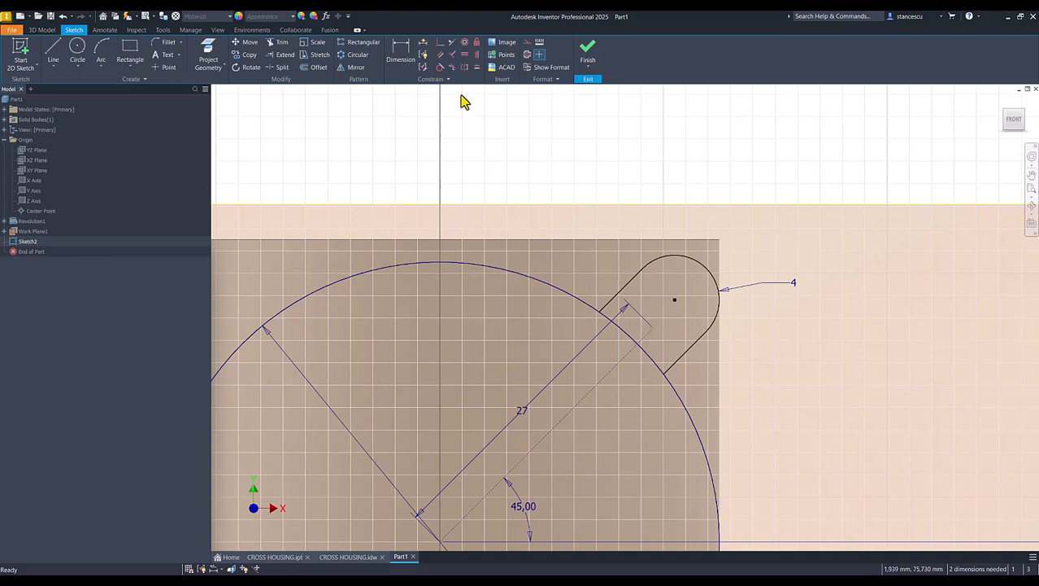
- Make the lobe arc's center coincident with the outer endpoint of the 45-degree construction line
{"action": "left_click", "coordinate": [439, 46]}
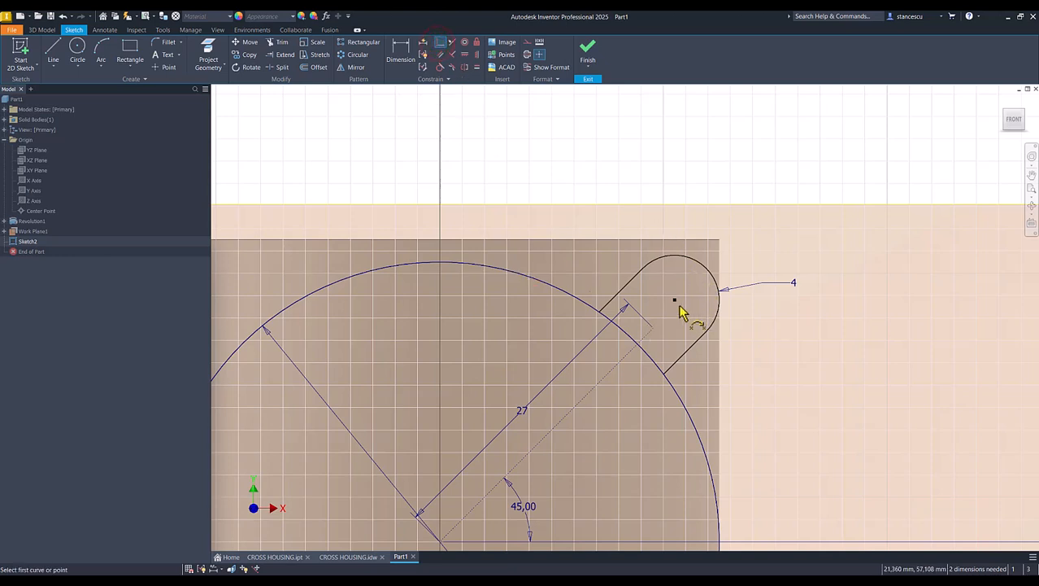
{"action": "left_click", "coordinate": [674, 300]}
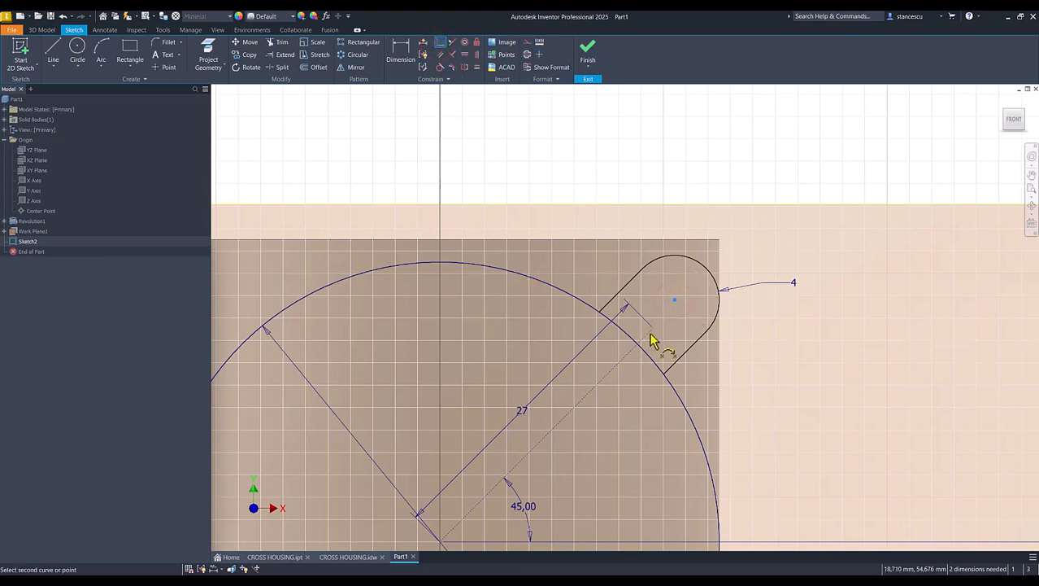
{"action": "left_click", "coordinate": [652, 327]}
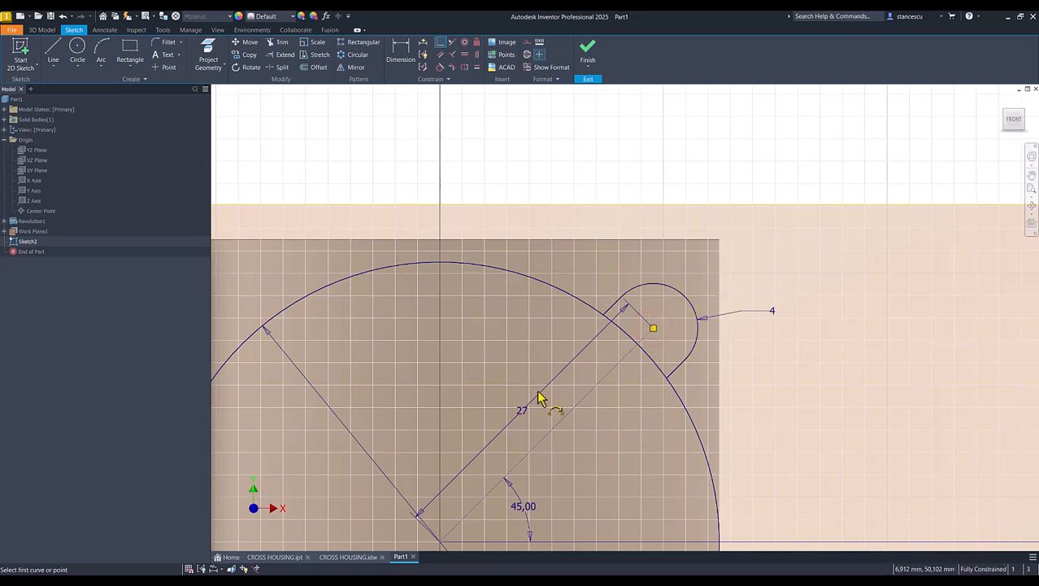
- Create a circular pattern of the lobe's arc and two lines about the 50 mm circle's center, with 4 instances over 360 degrees
{"action": "key", "text": "Home"}
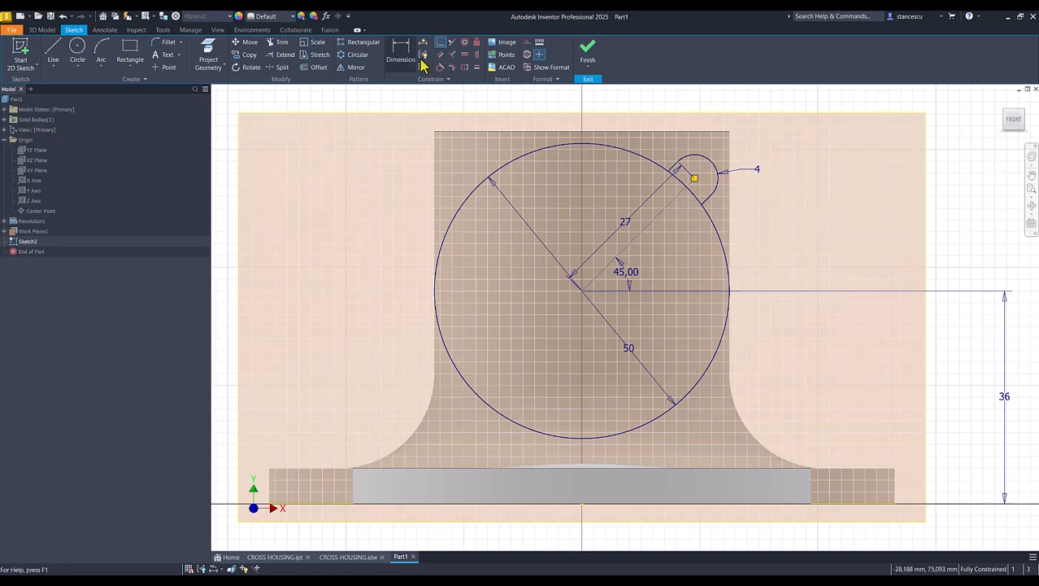
{"action": "left_click", "coordinate": [358, 55]}
{"action": "left_click_drag", "start_coordinate": [747, 136], "coordinate": [679, 167]}
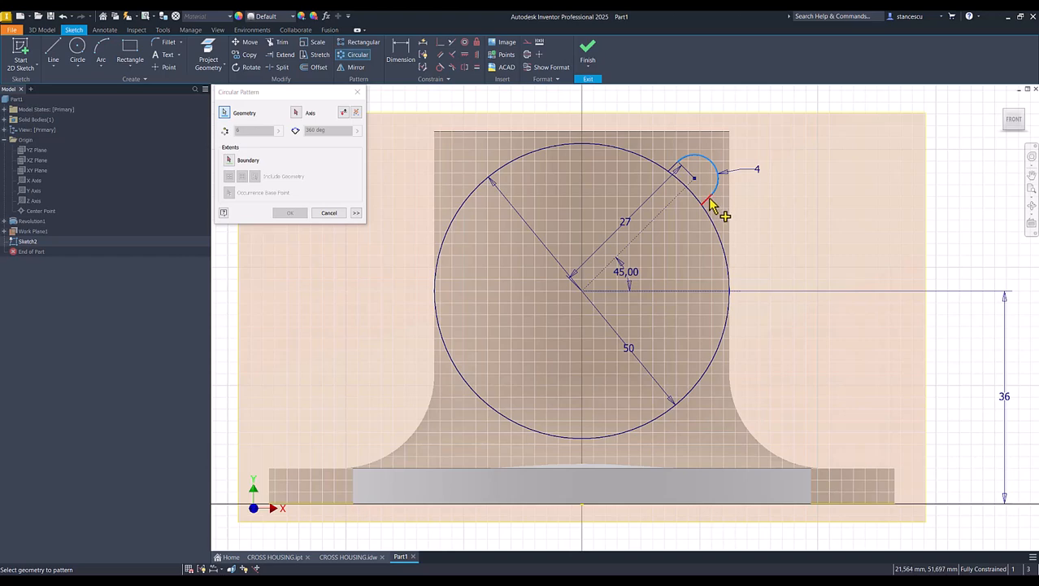
{"action": "left_click", "coordinate": [675, 171]}
{"action": "left_click", "coordinate": [297, 119]}
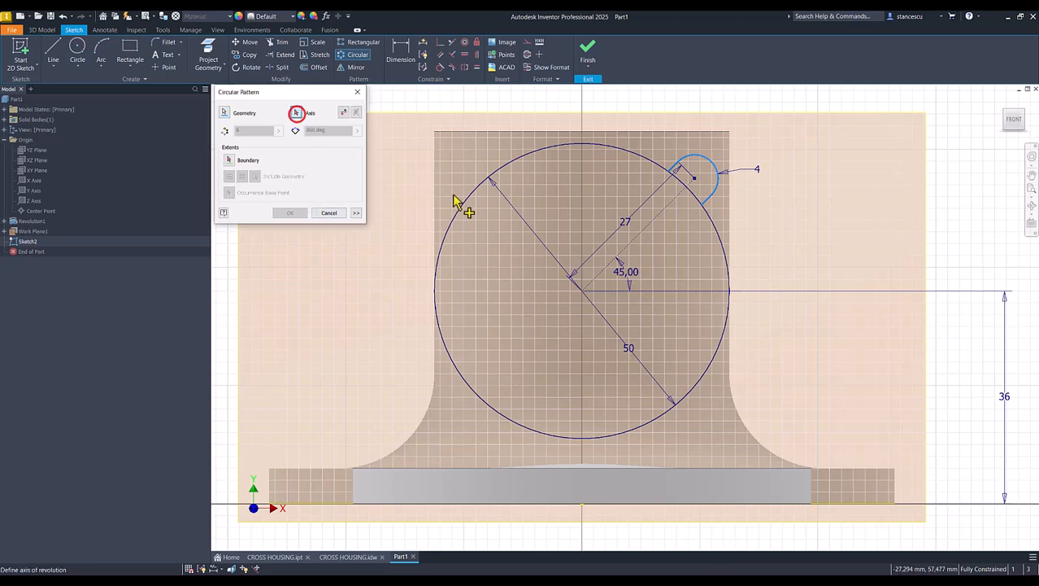
{"action": "left_click", "coordinate": [582, 293]}
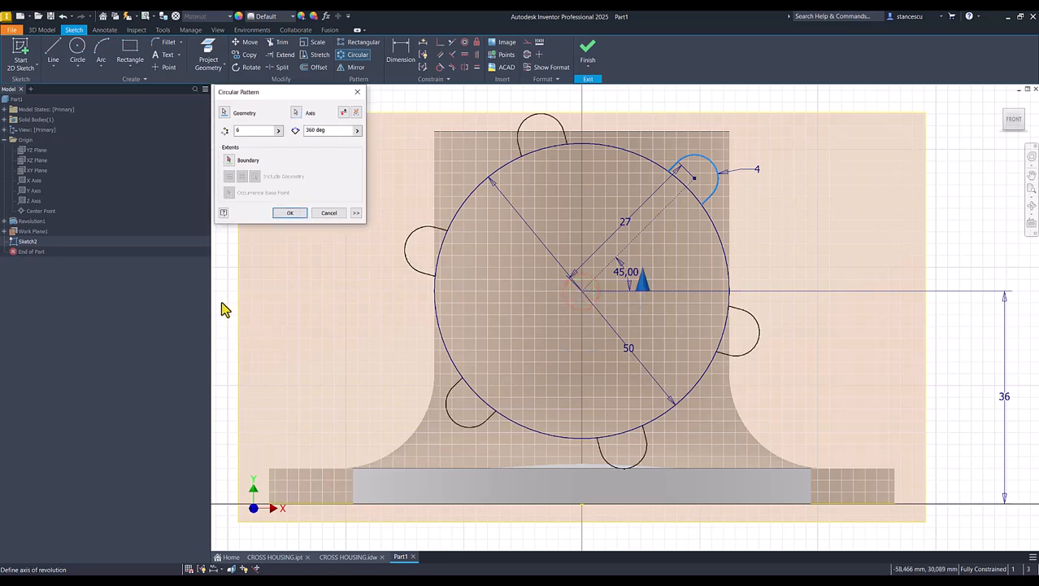
{"action": "double_click", "coordinate": [248, 131]}
{"action": "type", "text": "4"}
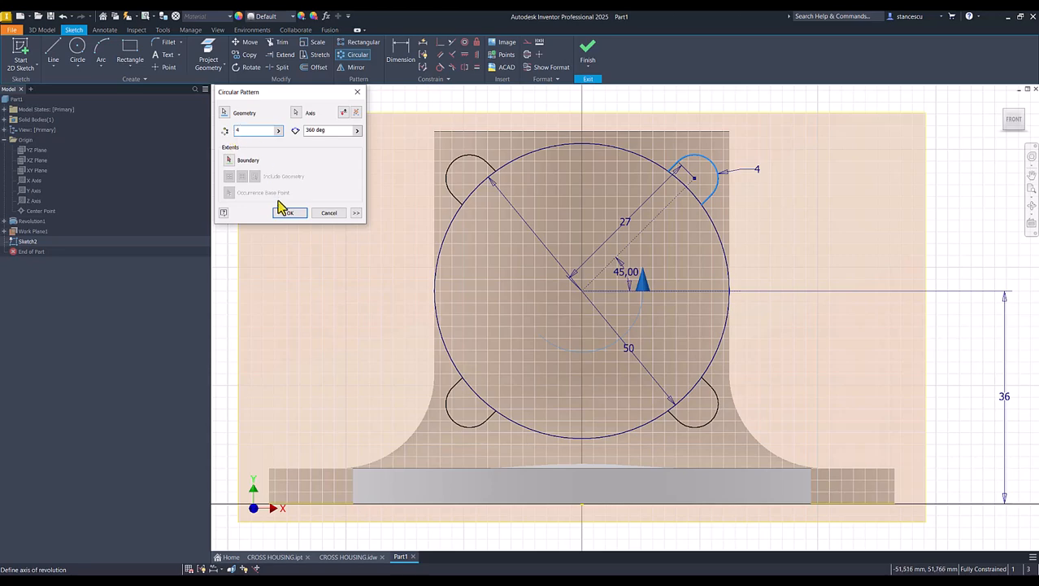
{"action": "left_click", "coordinate": [289, 213]}
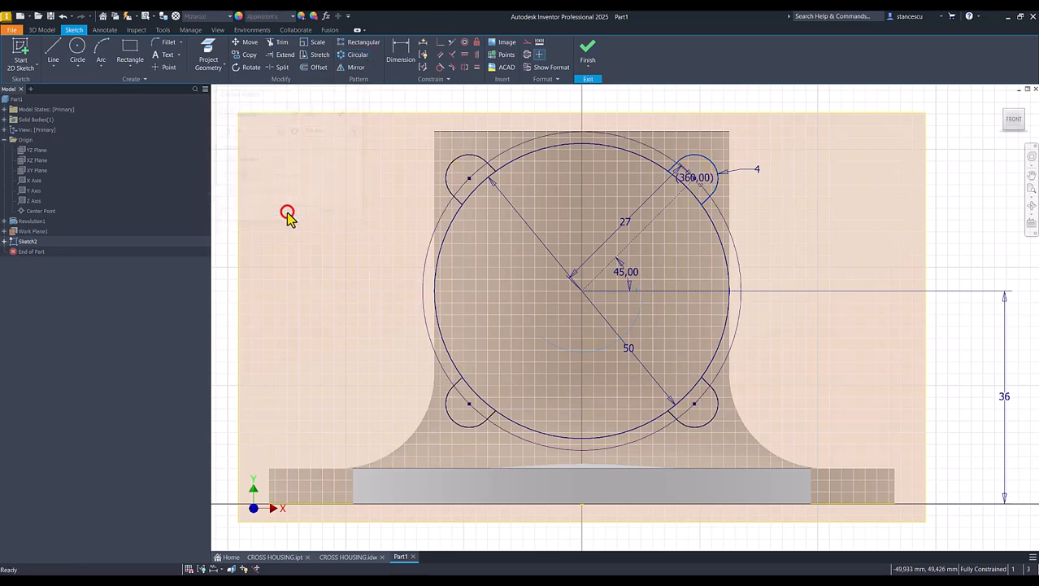
- Finish the sketch and extrude the circle together with its four lobes up to the next body, joining them to the revolved solid
{"action": "left_click", "coordinate": [588, 52]}
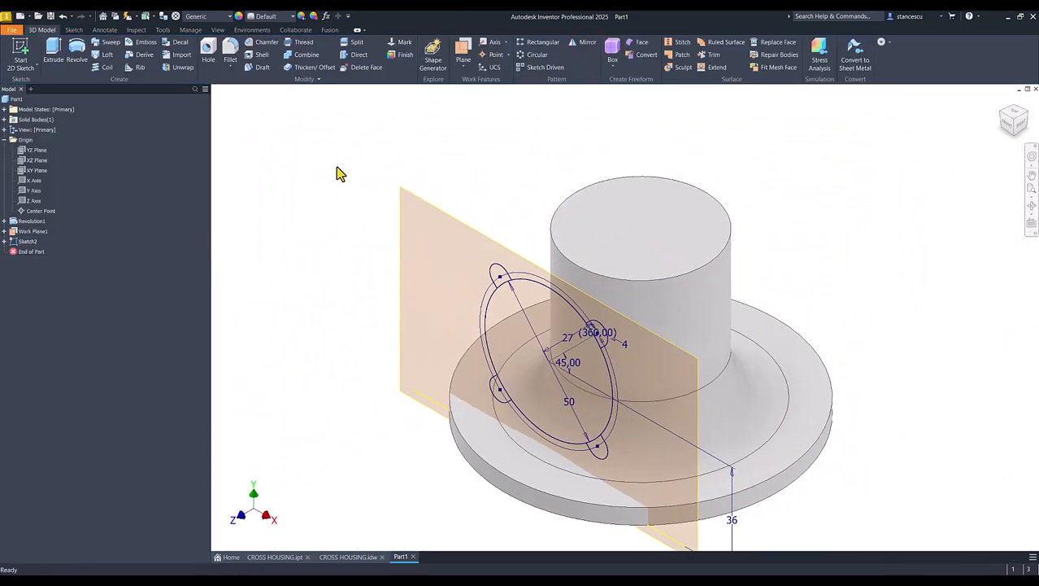
{"action": "left_click", "coordinate": [52, 50]}
{"action": "left_click", "coordinate": [514, 332]}
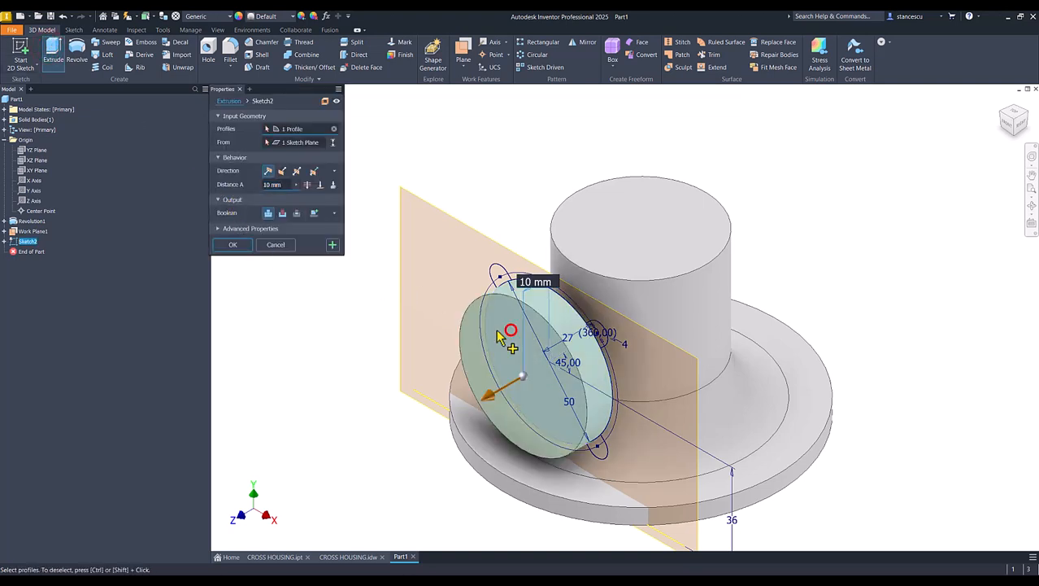
{"action": "left_click", "coordinate": [333, 184]}
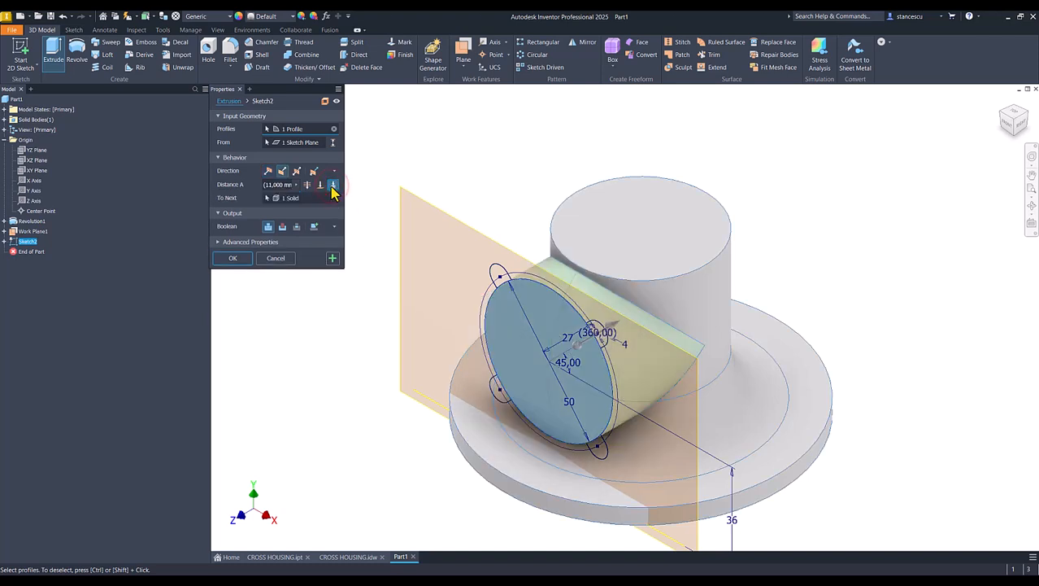
{"action": "left_click", "coordinate": [494, 273]}
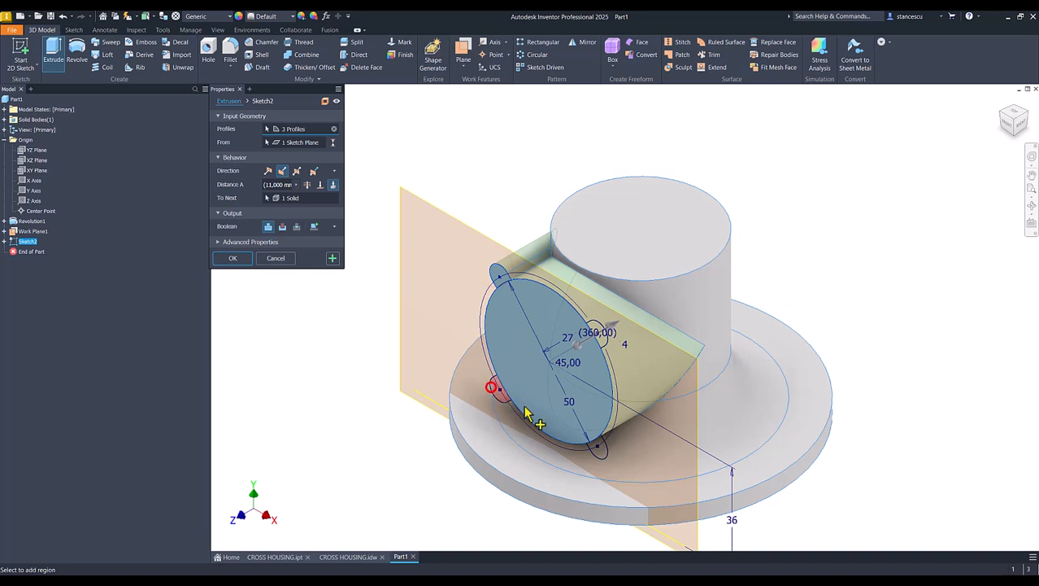
{"action": "left_click", "coordinate": [597, 446]}
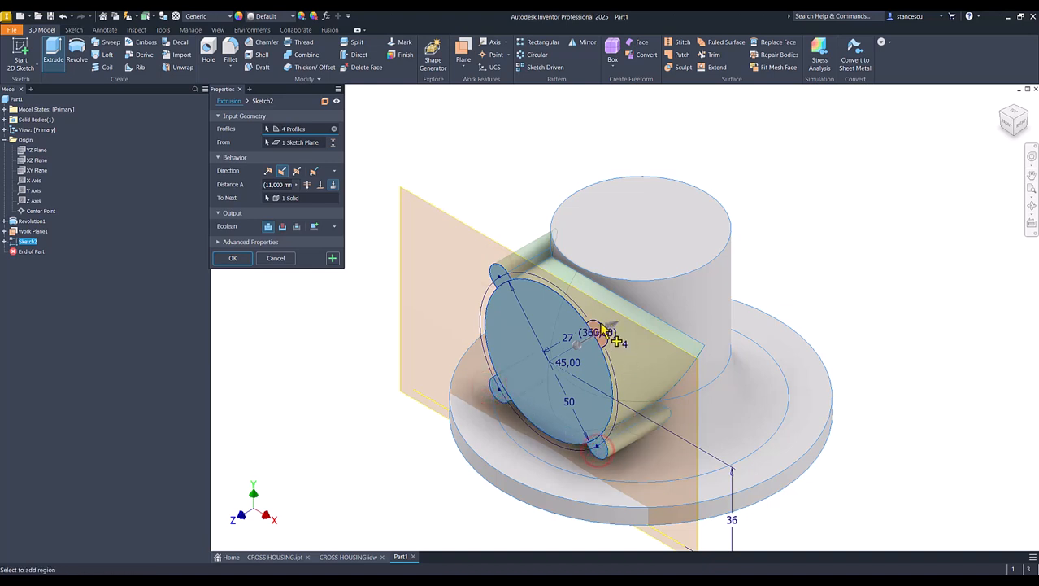
{"action": "left_click", "coordinate": [232, 259]}
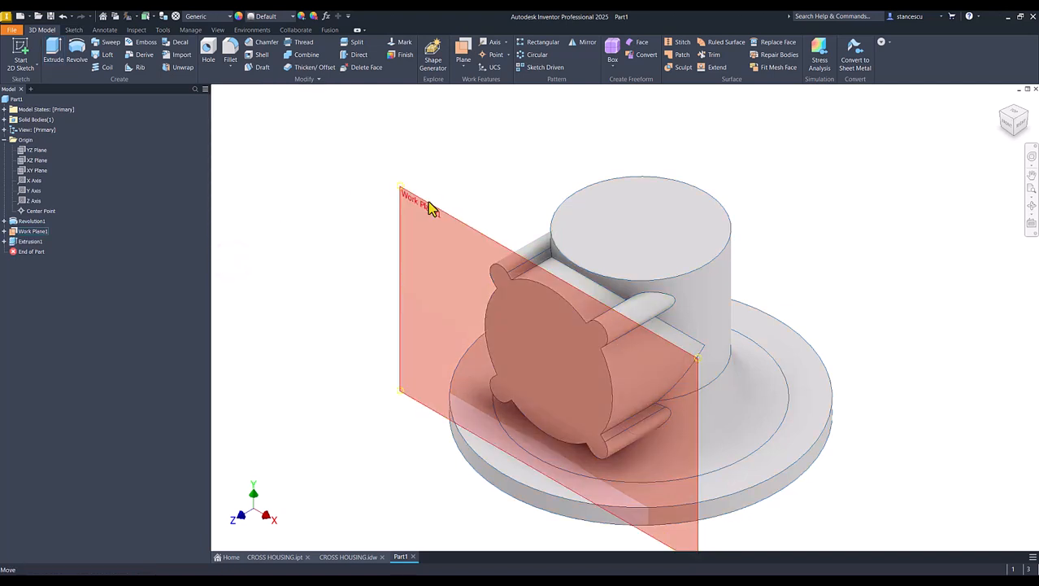
- Hide the offset work plane and restore the home view of the part
{"action": "right_click", "coordinate": [429, 207]}
{"action": "left_click", "coordinate": [452, 214]}
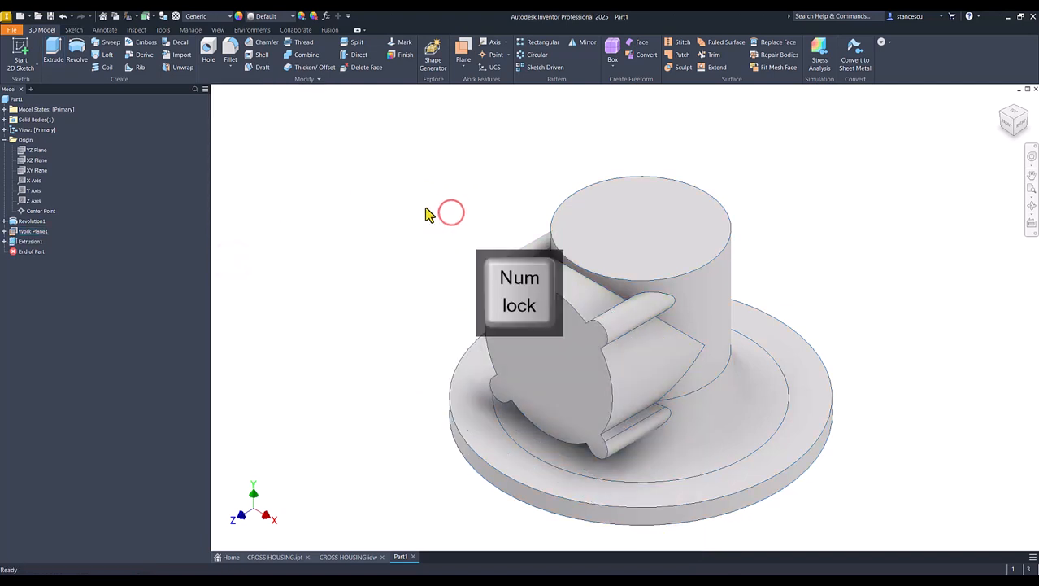
{"action": "key", "text": "F6"}
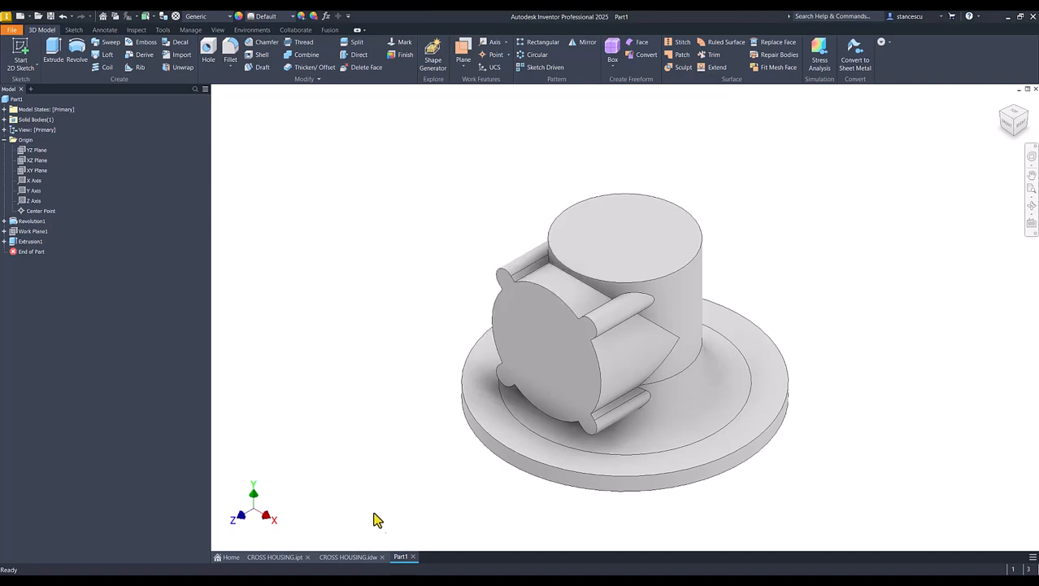
- Examine section A-A of the CROSS HOUSING drawing for the dimensions of the recess under the base, and return to the part
{"action": "left_click", "coordinate": [355, 557]}
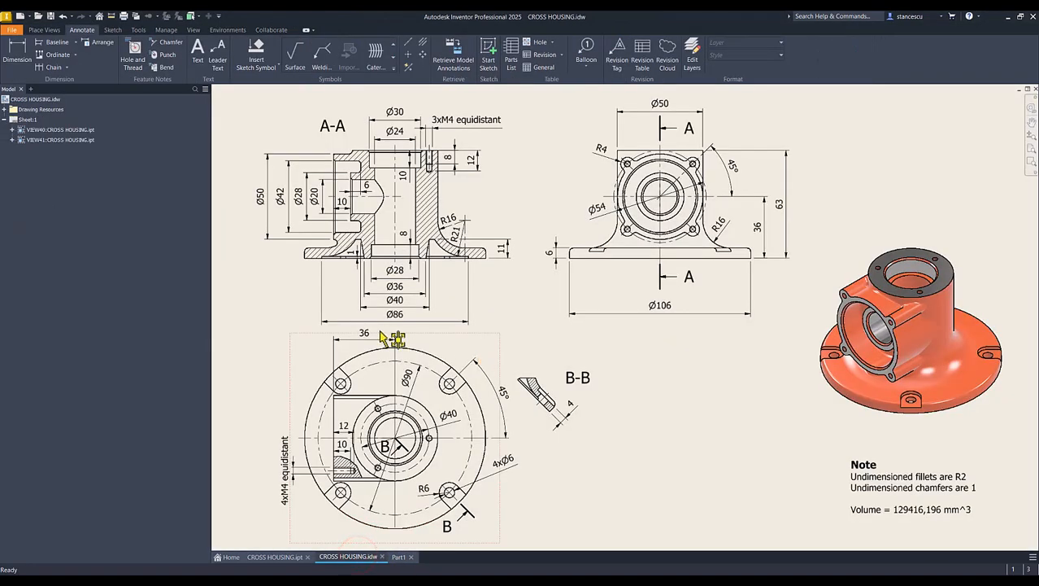
{"action": "scroll", "coordinate": [381, 237], "scroll_direction": "up", "scroll_amount": 3}
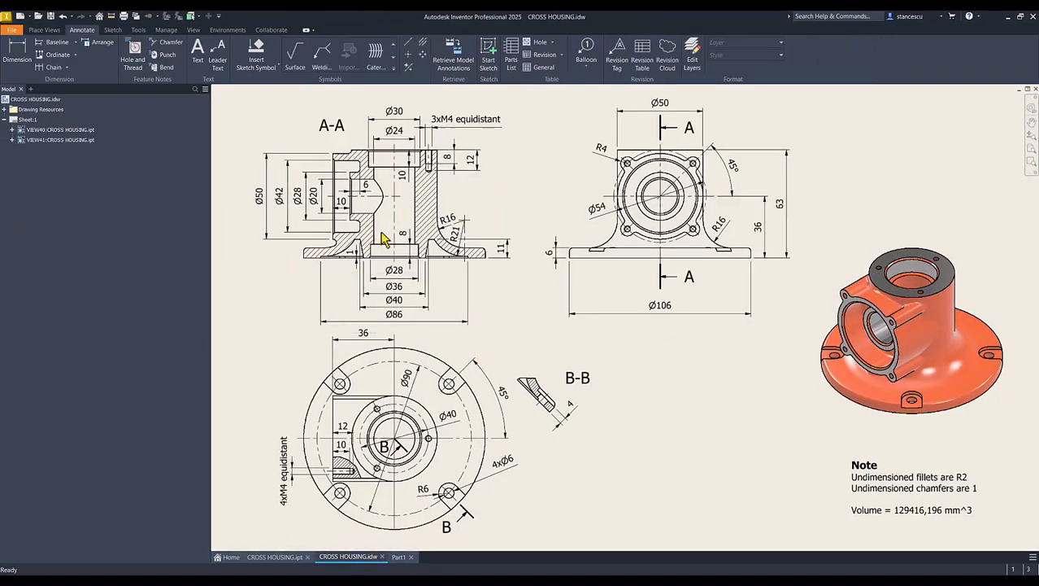
{"action": "scroll", "coordinate": [407, 313], "scroll_direction": "up", "scroll_amount": 2}
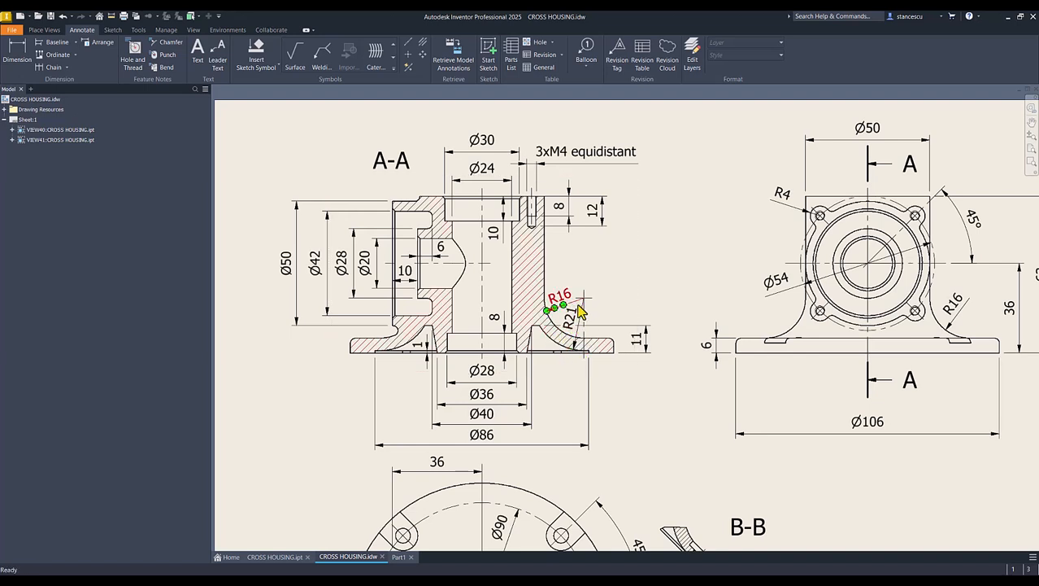
{"action": "left_click", "coordinate": [336, 440]}
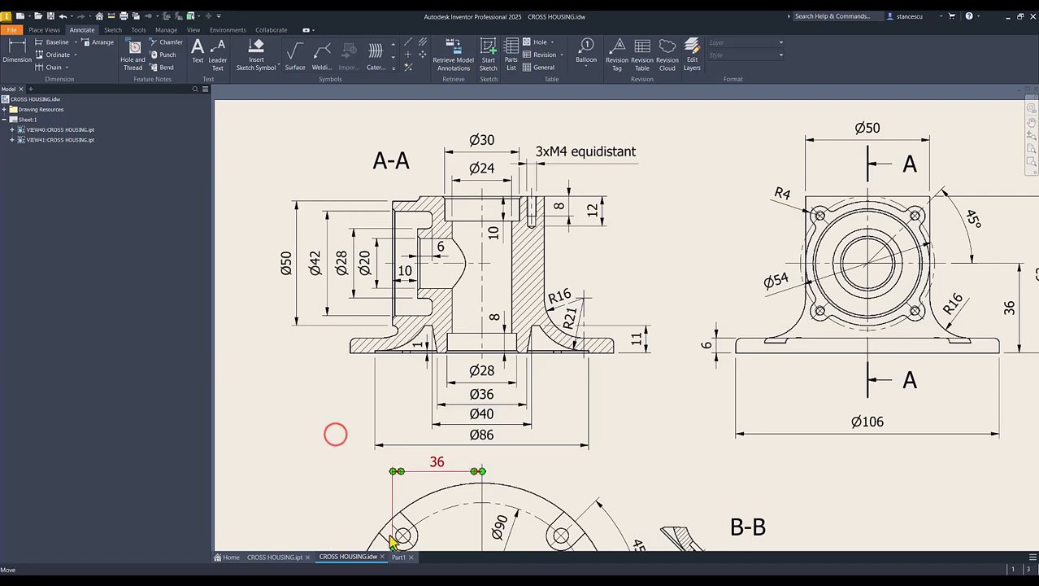
{"action": "left_click", "coordinate": [398, 557]}
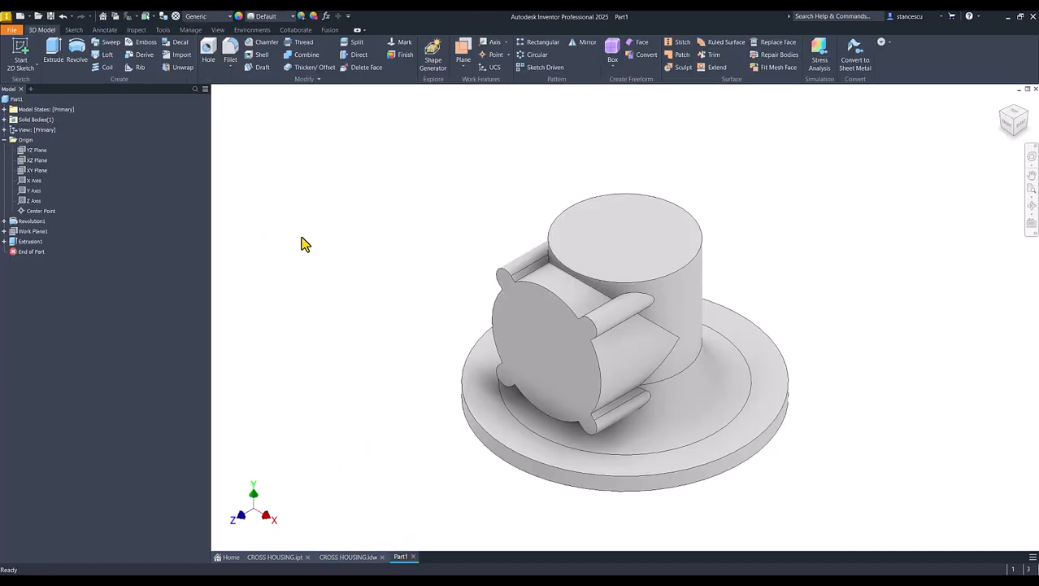
- Start a sketch on the XY plane and slice the graphics to show the part's cross-section
{"action": "left_click", "coordinate": [31, 169]}
{"action": "left_click", "coordinate": [638, 312]}
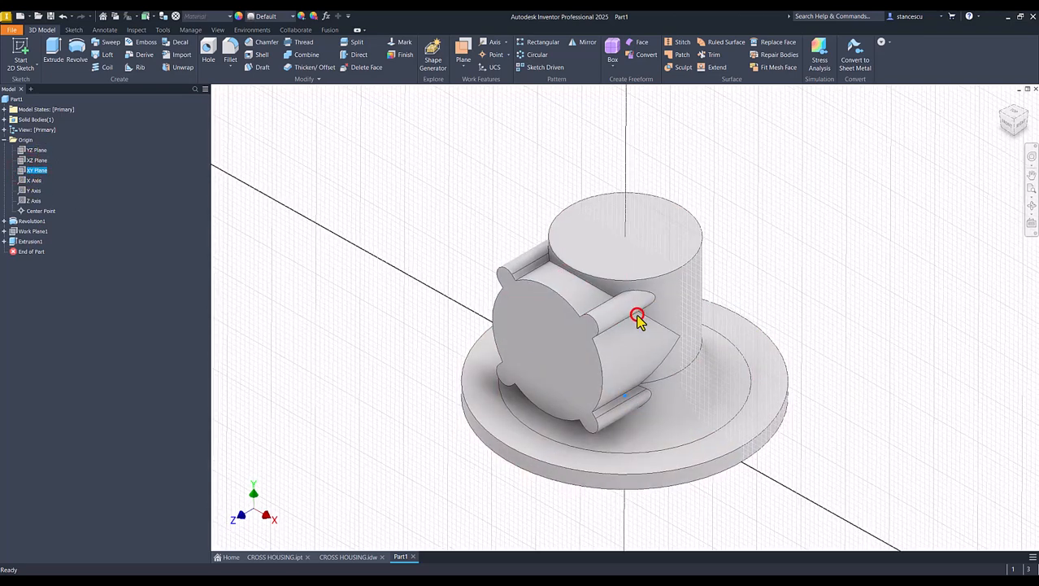
{"action": "key", "text": "F7"}
{"action": "left_click", "coordinate": [400, 353]}
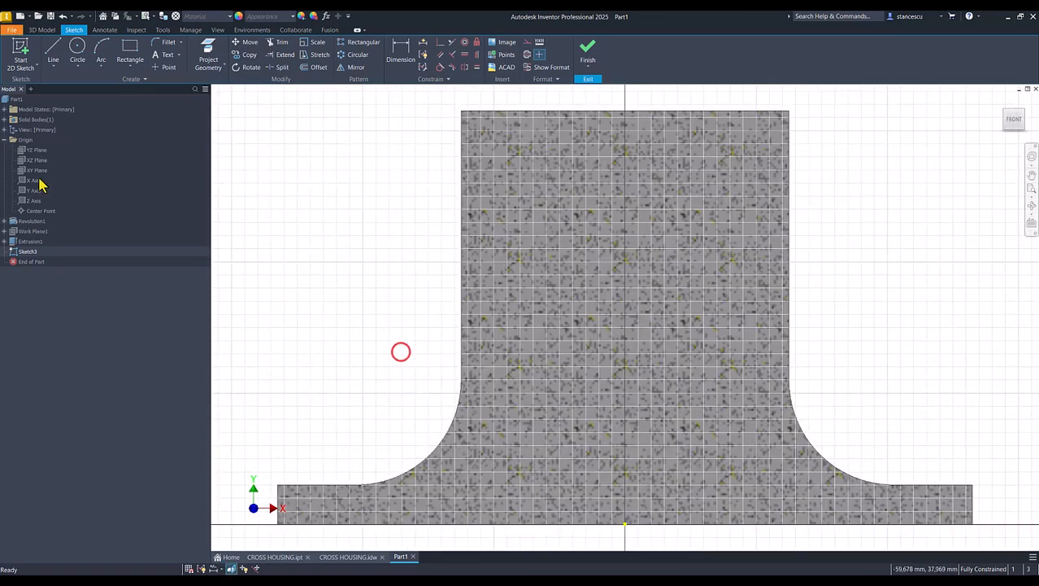
- Project the top edge of the cylinder and the bottom edge of the base into the sketch
{"action": "left_click", "coordinate": [208, 50]}
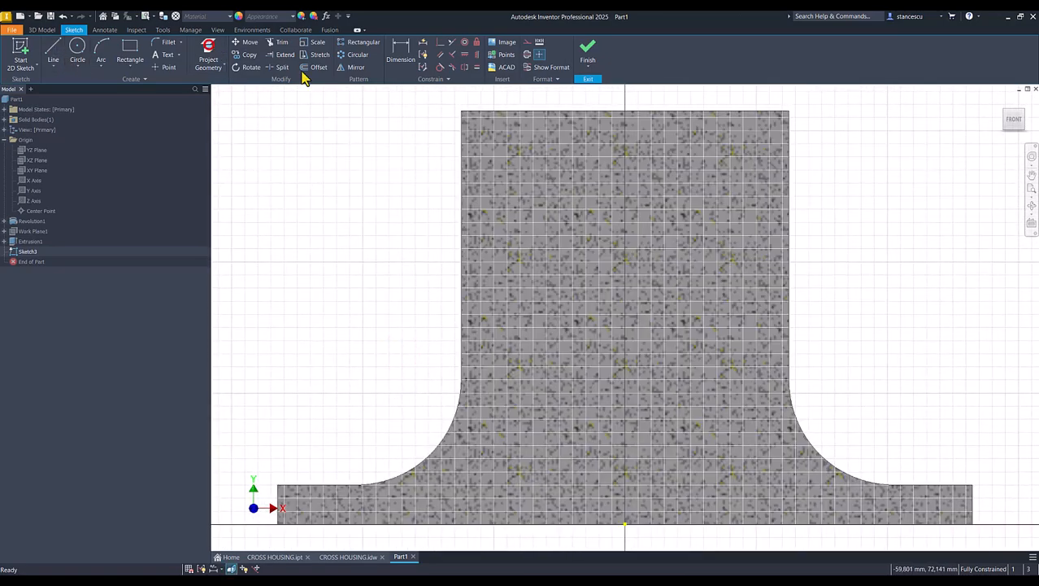
{"action": "left_click", "coordinate": [483, 114]}
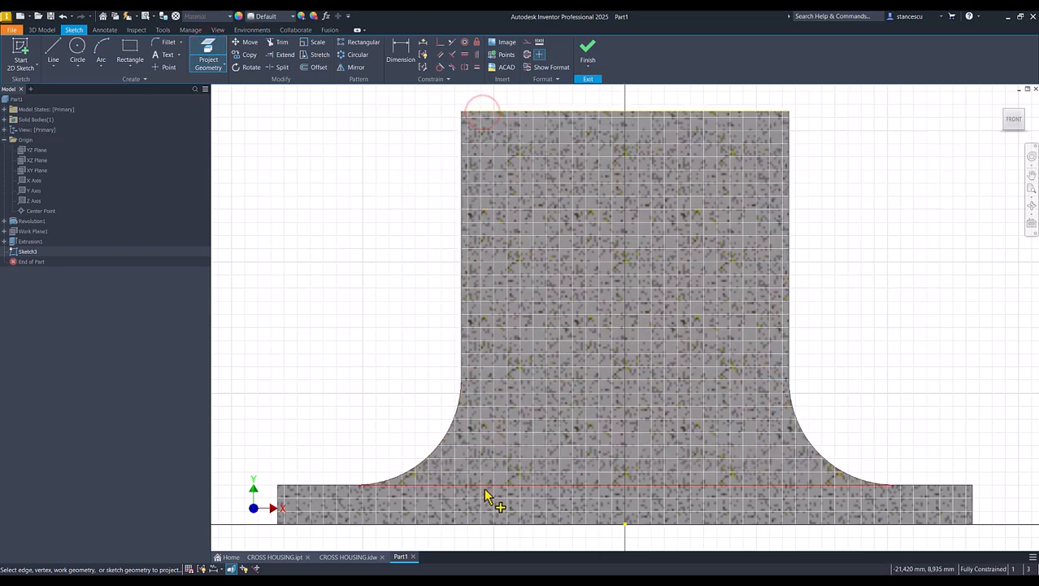
{"action": "left_click", "coordinate": [479, 524]}
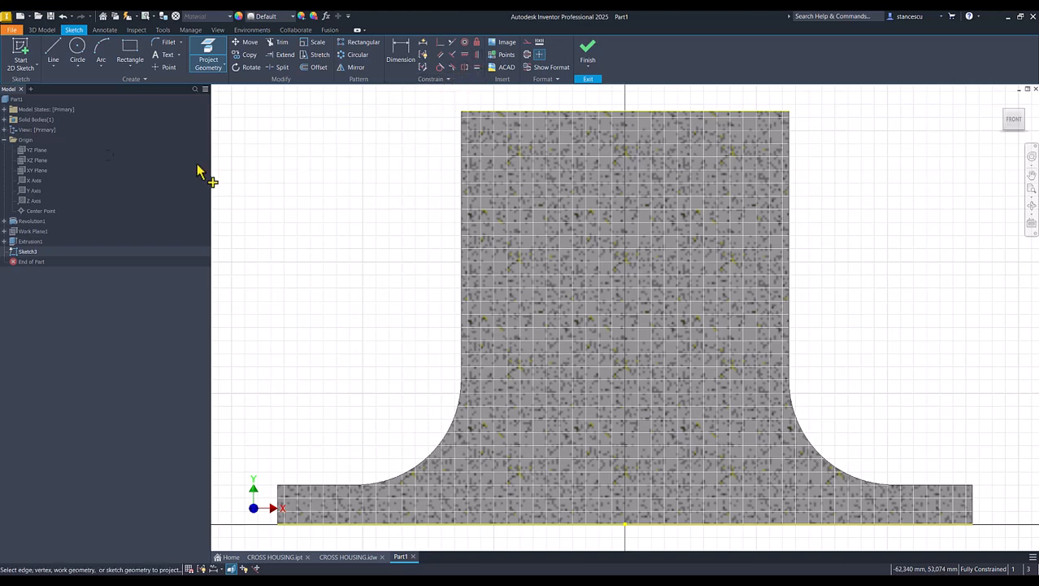
- Draw a vertical line from the top edge's midpoint to the origin and convert it to a centerline
{"action": "left_click", "coordinate": [52, 49]}
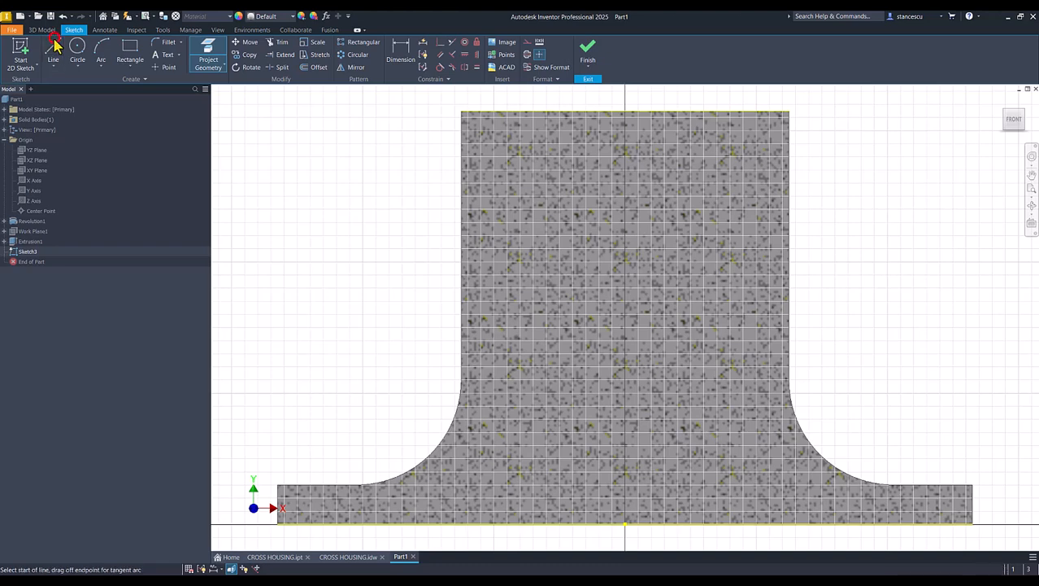
{"action": "left_click", "coordinate": [624, 111]}
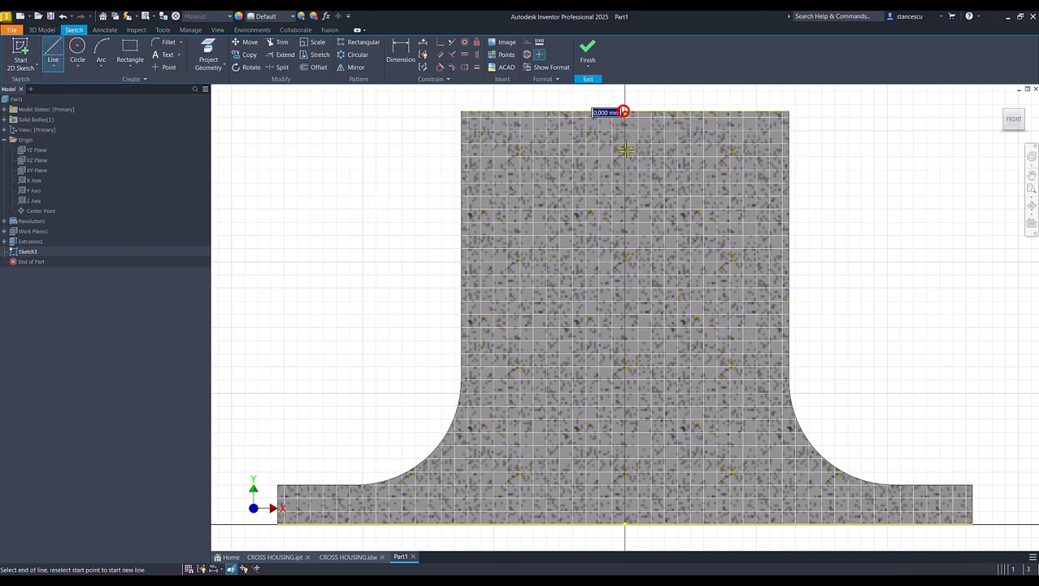
{"action": "left_click", "coordinate": [626, 523]}
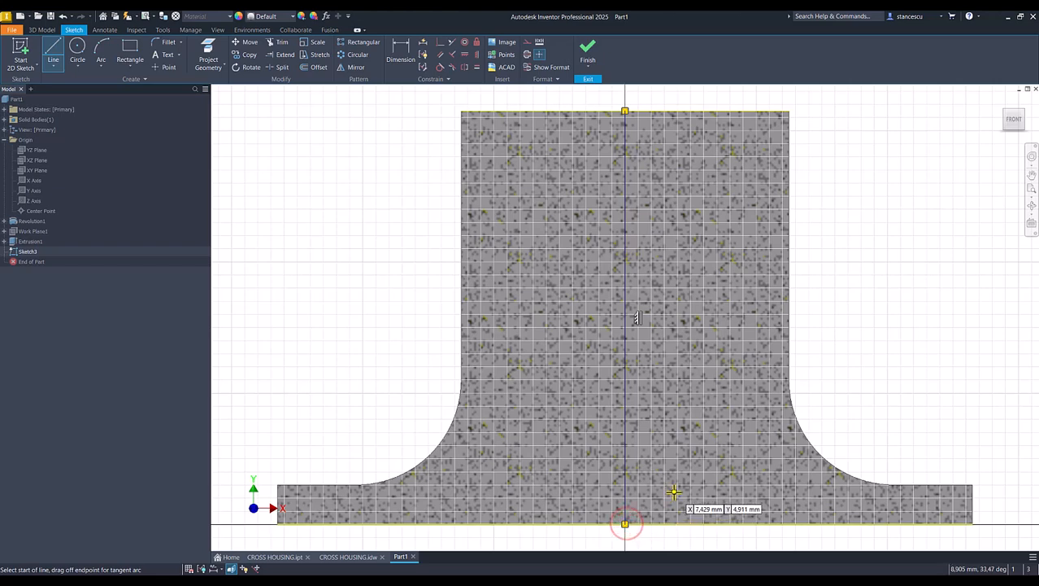
{"action": "key", "text": "Escape"}
{"action": "left_click", "coordinate": [625, 444]}
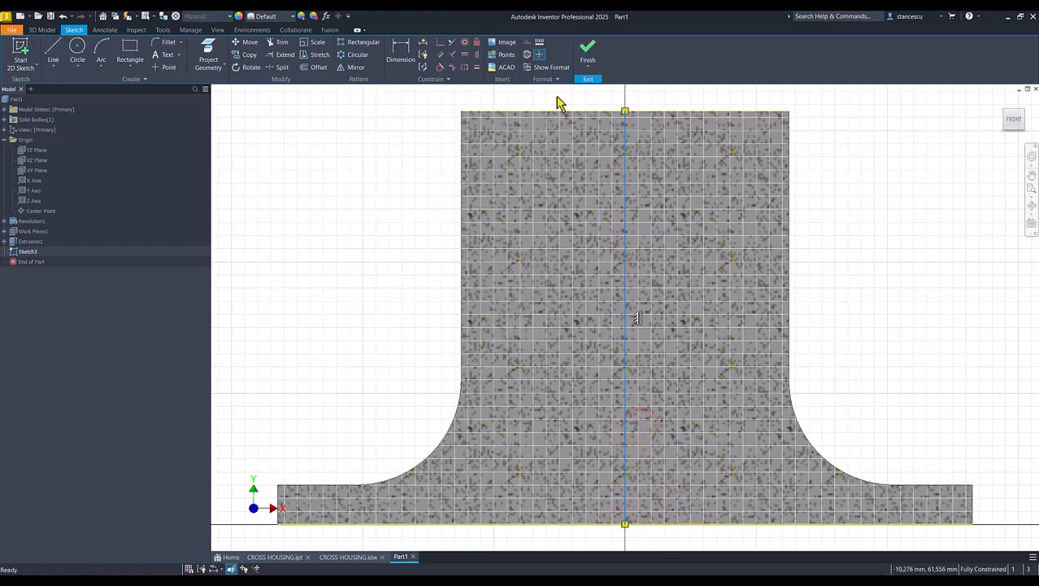
{"action": "left_click", "coordinate": [526, 55]}
{"action": "left_click", "coordinate": [358, 217]}
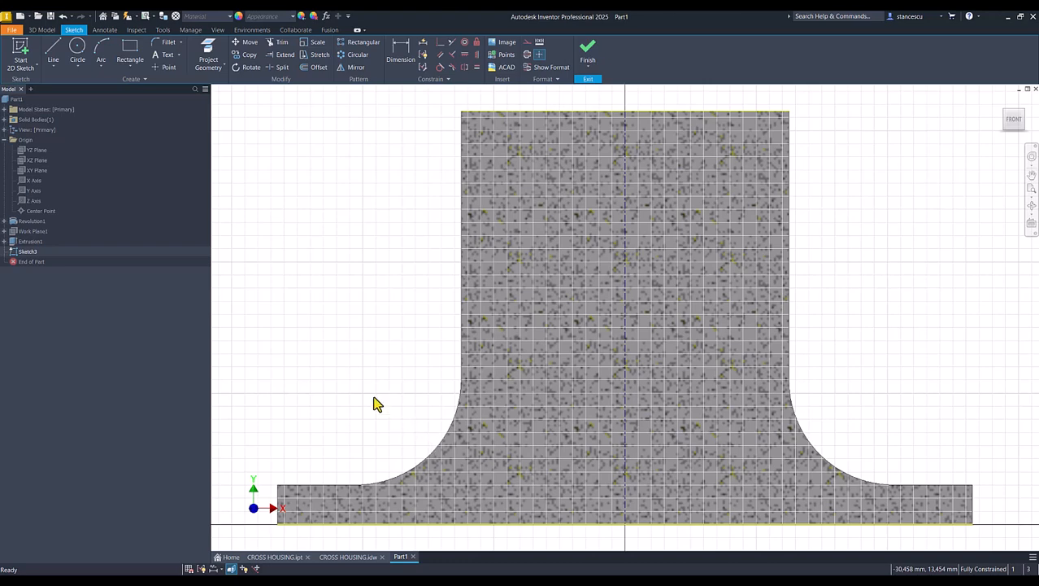
- Project the left concave arc between the cylinder and the base flange into the sketch
{"action": "left_click", "coordinate": [208, 57]}
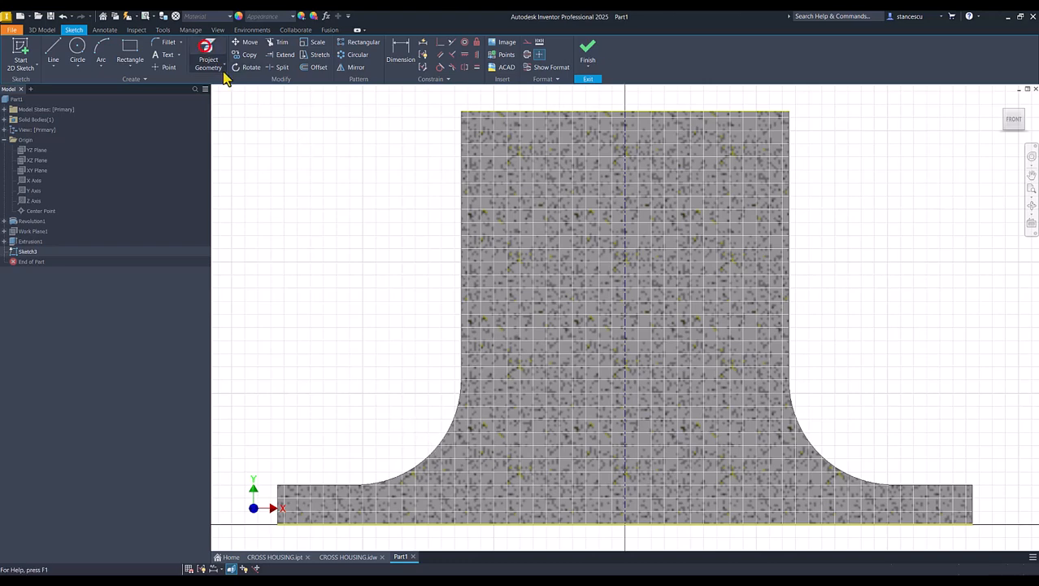
{"action": "left_click", "coordinate": [430, 454]}
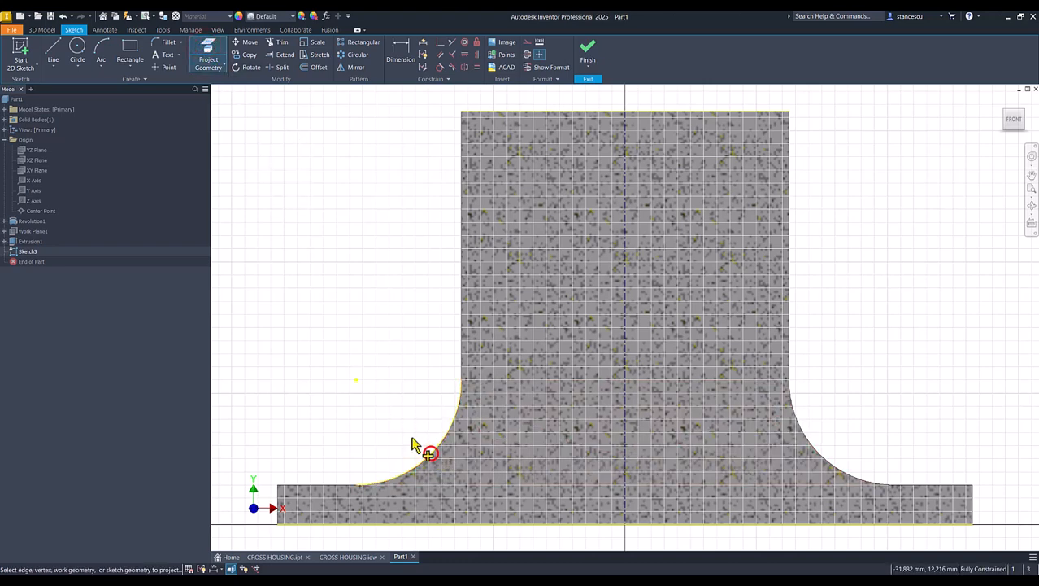
{"action": "left_click", "coordinate": [407, 422]}
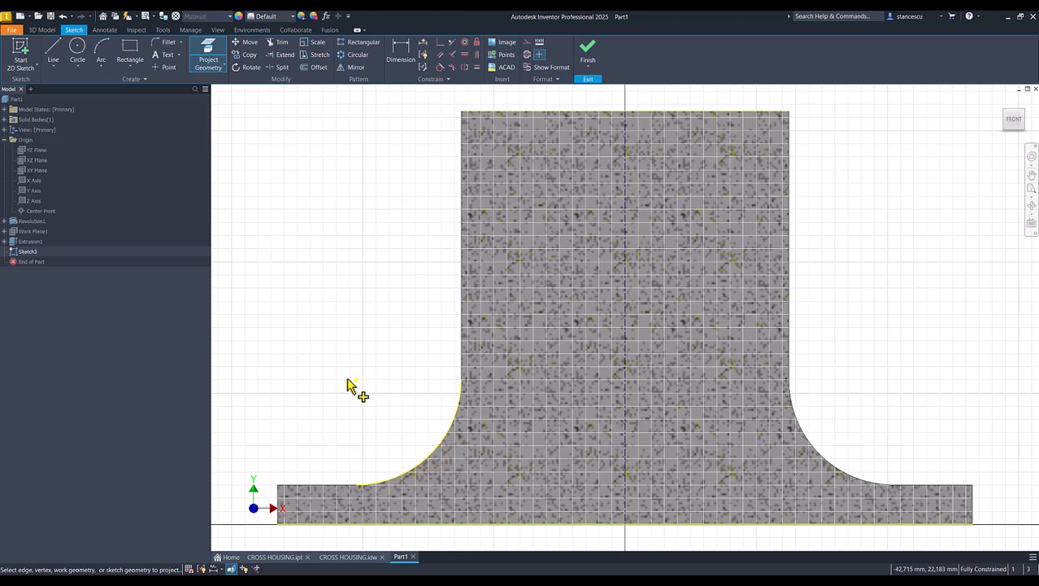
- Draw a 1 mm vertical line up from the bottom edge near the flange's left end, continued by a horizontal line about 8 mm long toward the center
{"action": "left_click", "coordinate": [52, 48]}
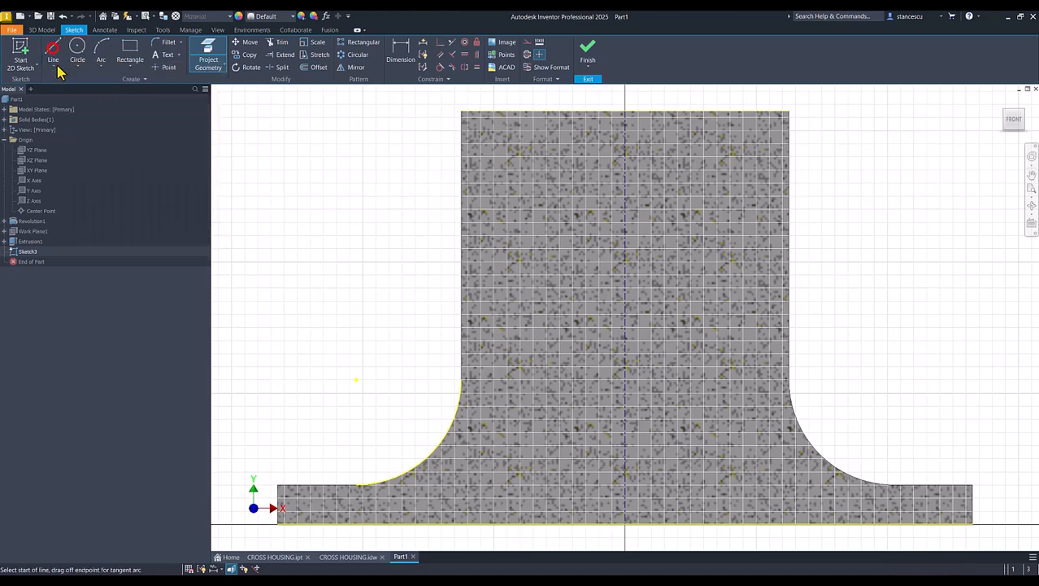
{"action": "left_click", "coordinate": [303, 524]}
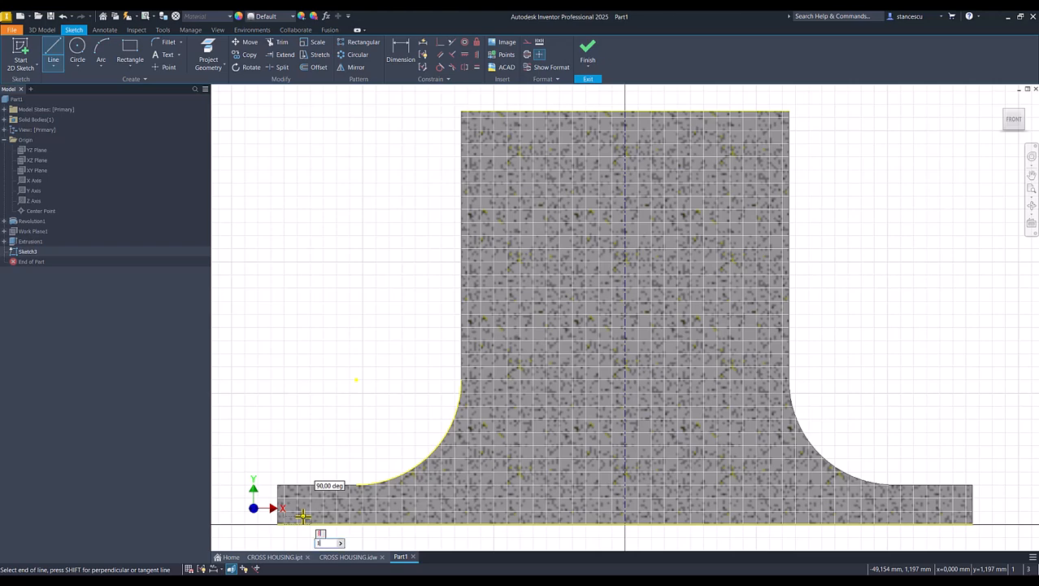
{"action": "key", "text": "Return"}
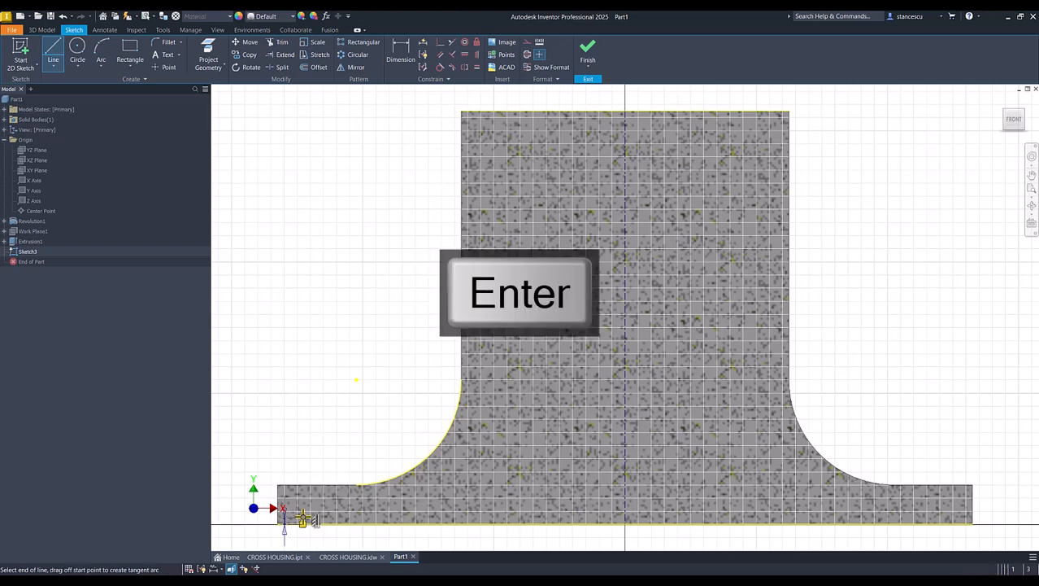
{"action": "left_click", "coordinate": [355, 515]}
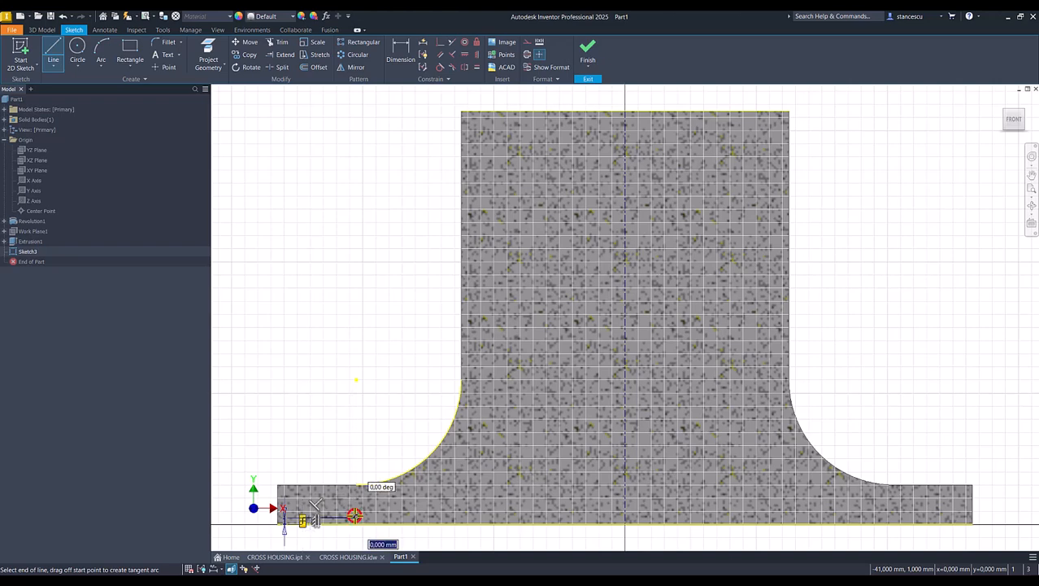
- Continue the profile with a rising tangent arc, a short horizontal line and a slanted line to the bottom edge, and close it along that edge
{"action": "left_click_drag", "start_coordinate": [357, 515], "coordinate": [493, 424]}
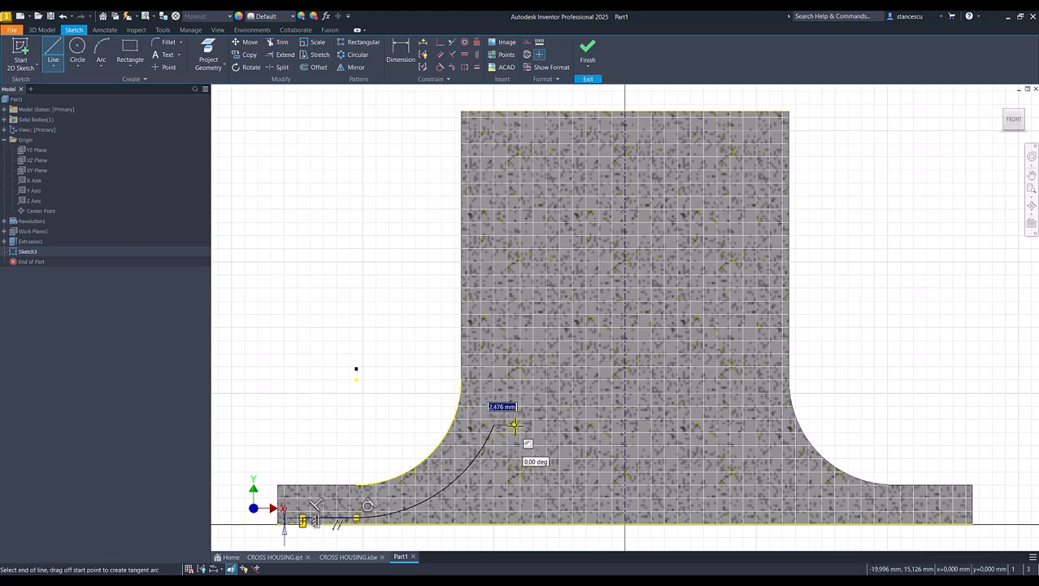
{"action": "left_click", "coordinate": [526, 424]}
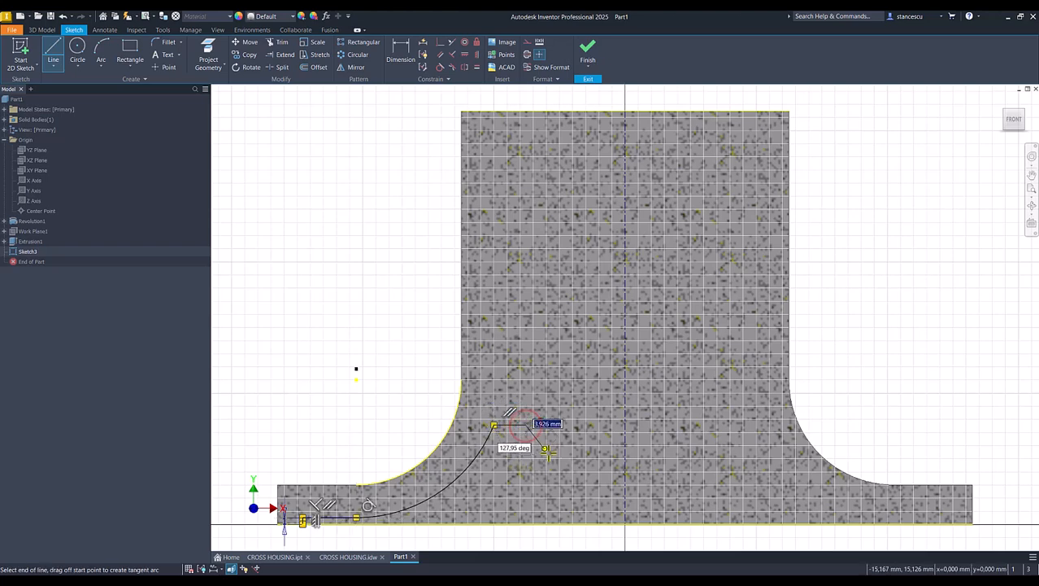
{"action": "left_click", "coordinate": [551, 523]}
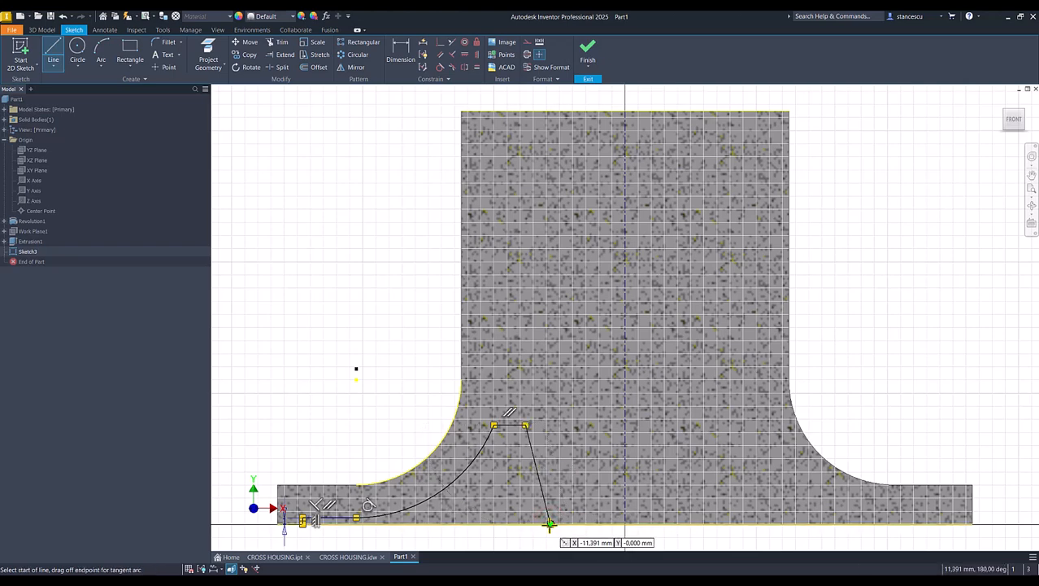
{"action": "left_click", "coordinate": [550, 523]}
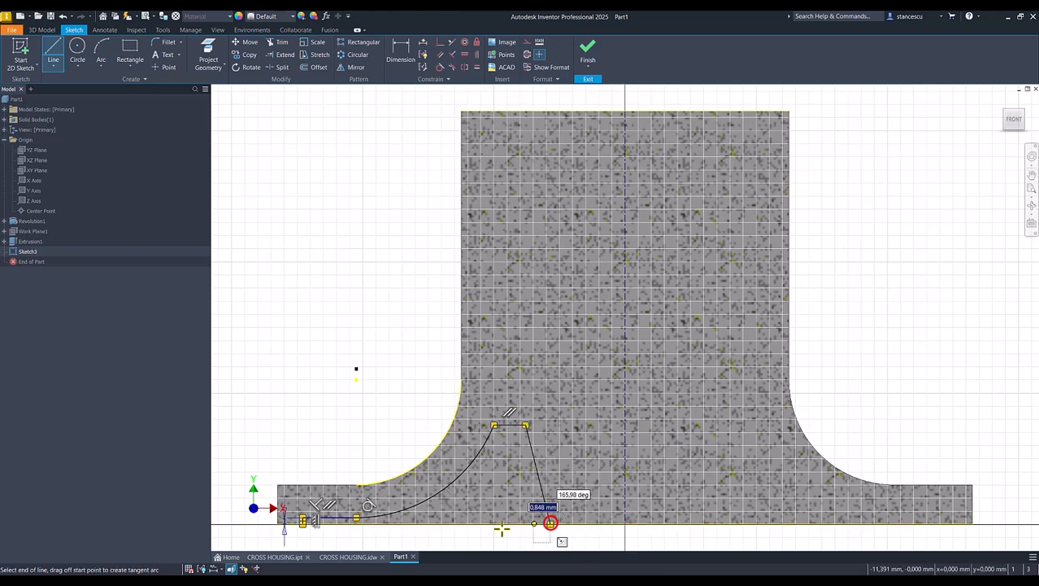
{"action": "left_click", "coordinate": [303, 521]}
{"action": "key", "text": "Escape"}
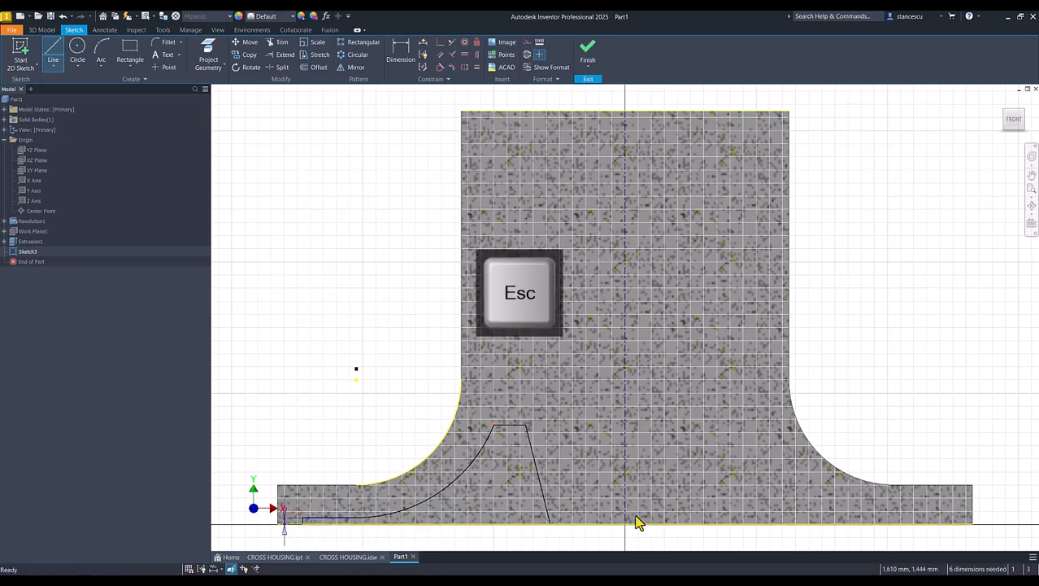
- Convert the projected bottom edge of the base to construction geometry
{"action": "right_click", "coordinate": [633, 527]}
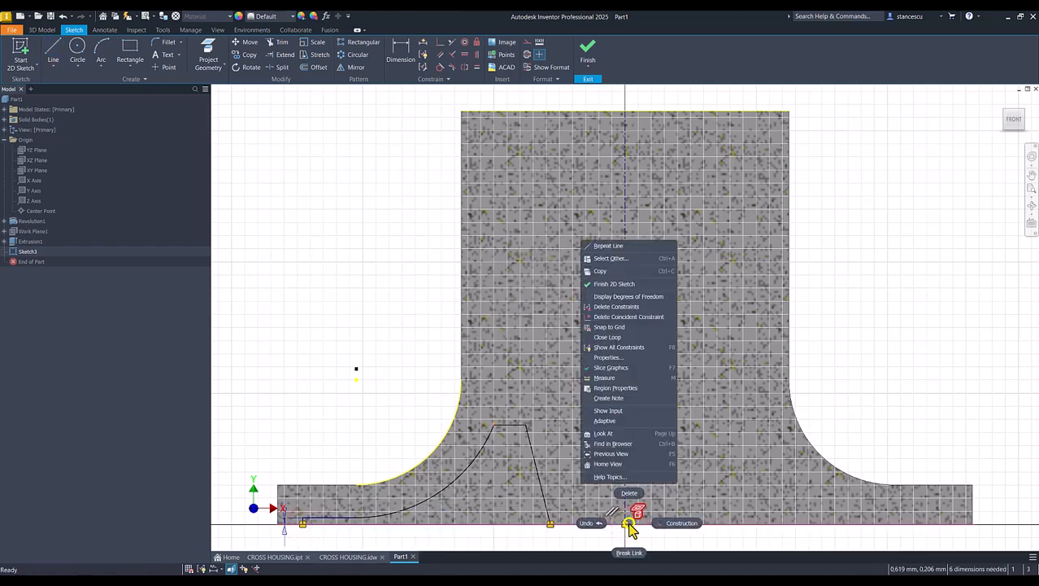
{"action": "left_click", "coordinate": [675, 521]}
{"action": "left_click", "coordinate": [308, 309]}
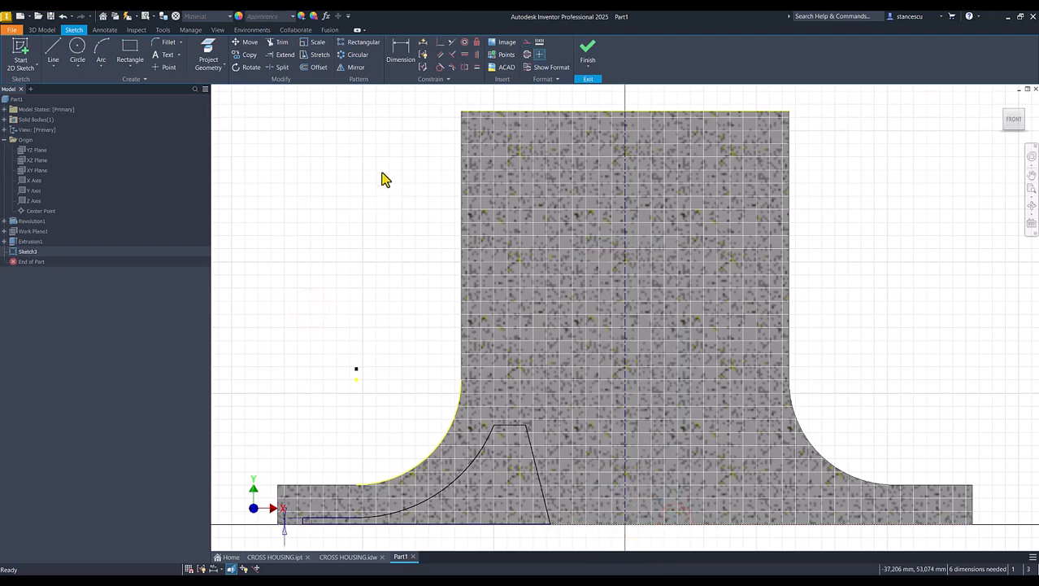
- Dimension the height from the bottom edge to the recess profile's short upper horizontal line as 11 mm
{"action": "left_click", "coordinate": [401, 47]}
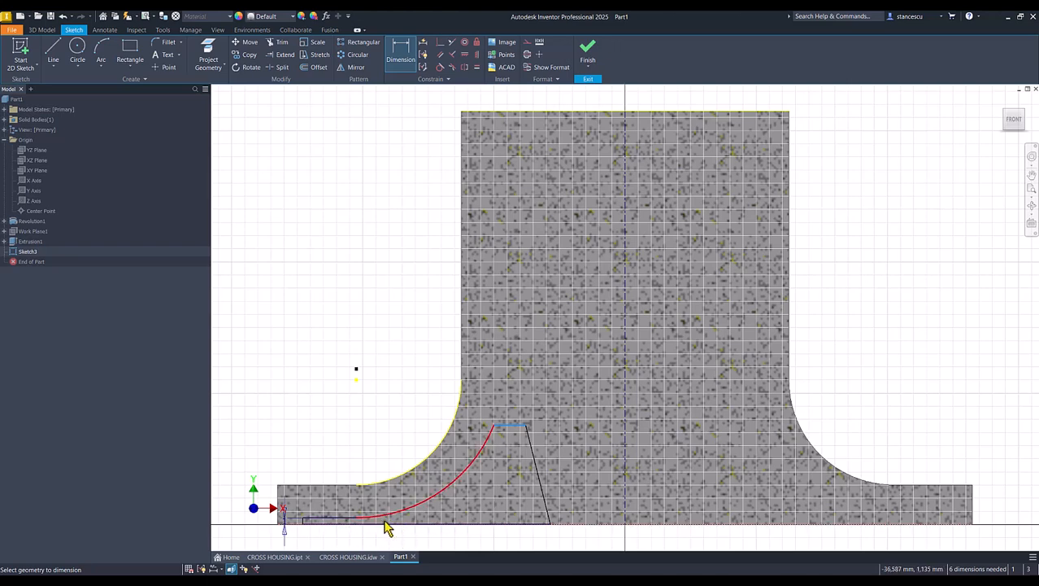
{"action": "left_click", "coordinate": [382, 524]}
{"action": "left_click", "coordinate": [243, 468]}
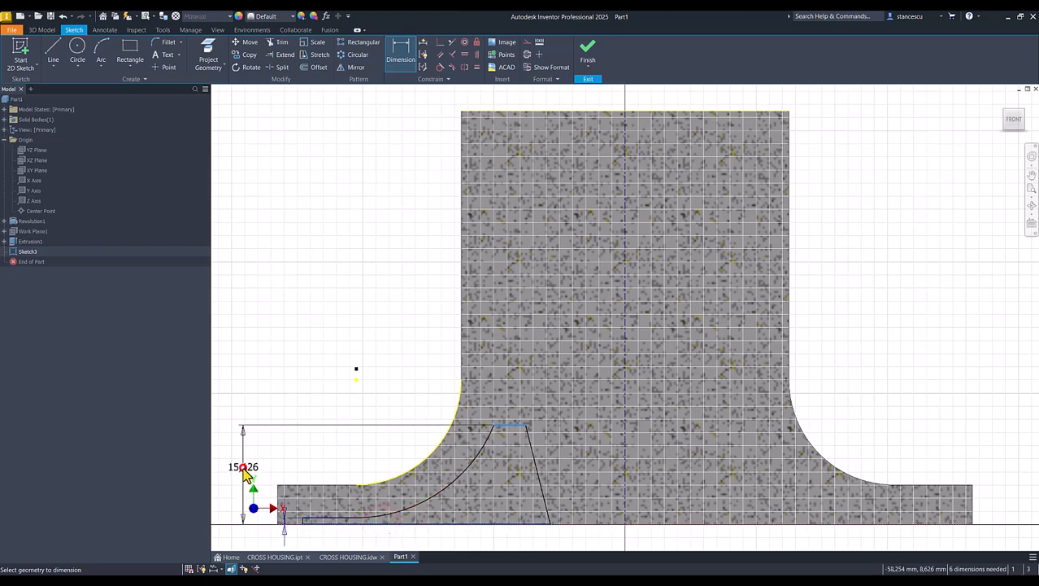
{"action": "key", "text": "Return"}
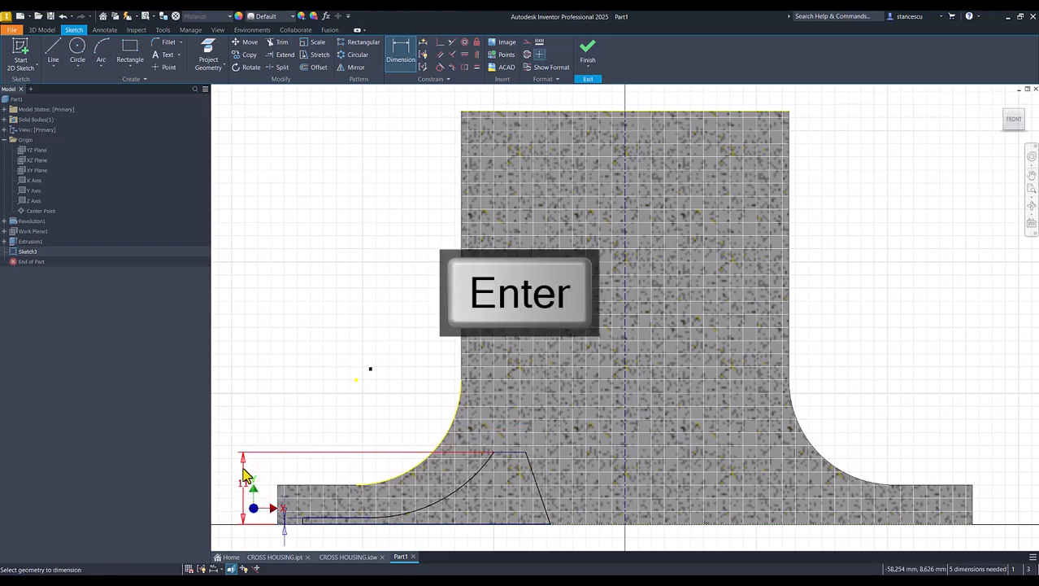
- Dimension the upper end of the recess profile's slanted line about the central axis as a 40 mm diameter
{"action": "left_click", "coordinate": [532, 464]}
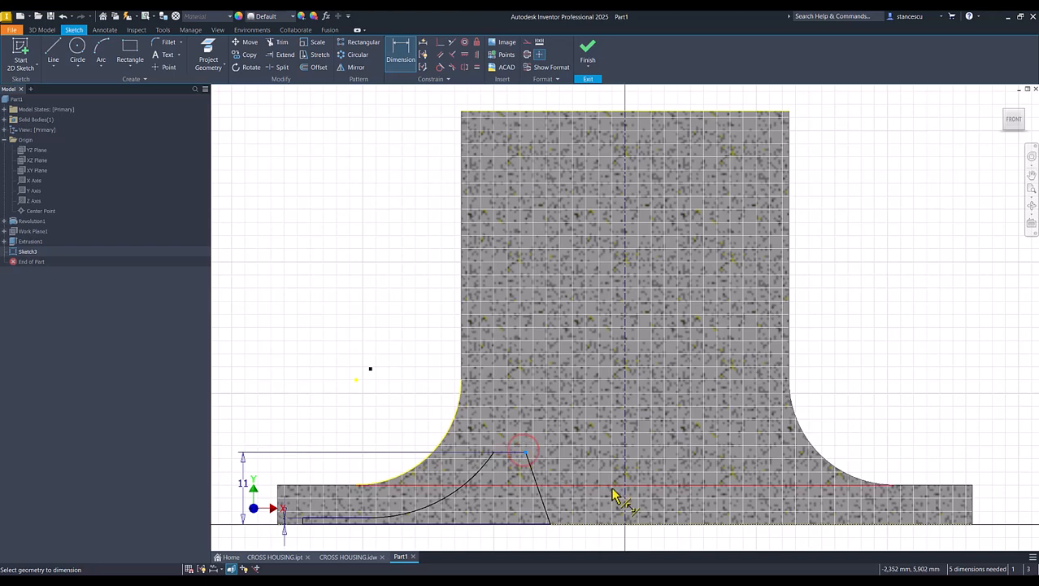
{"action": "left_click", "coordinate": [625, 494]}
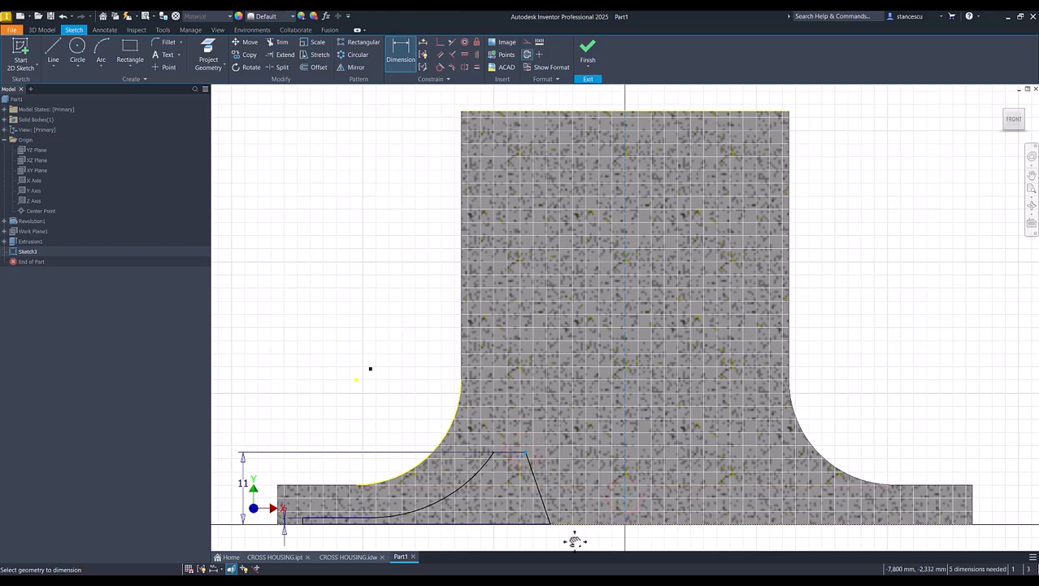
{"action": "middle_click_drag", "start_coordinate": [574, 539], "coordinate": [584, 433]}
{"action": "left_click", "coordinate": [587, 482]}
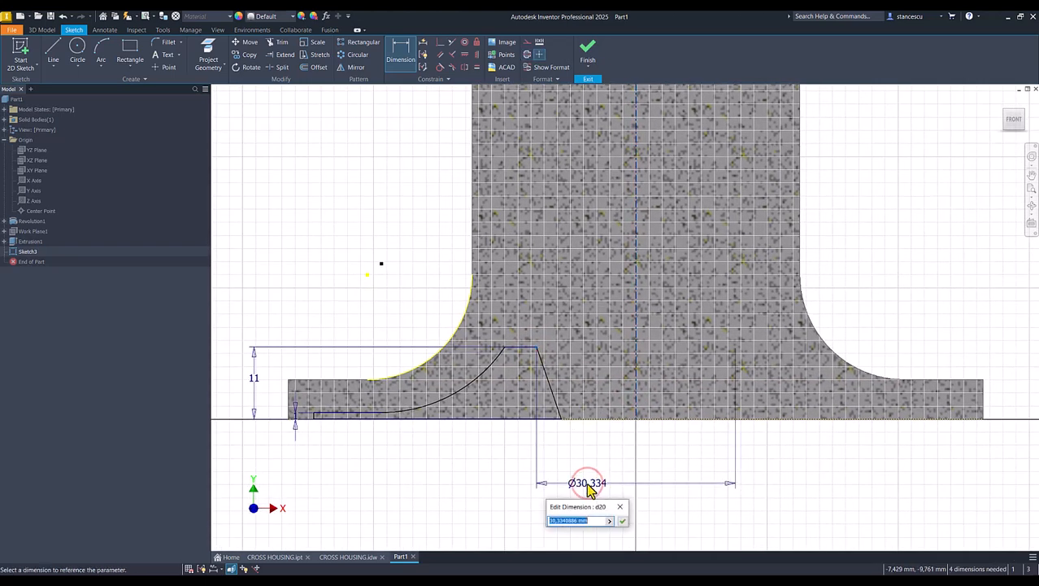
{"action": "key", "text": "Return"}
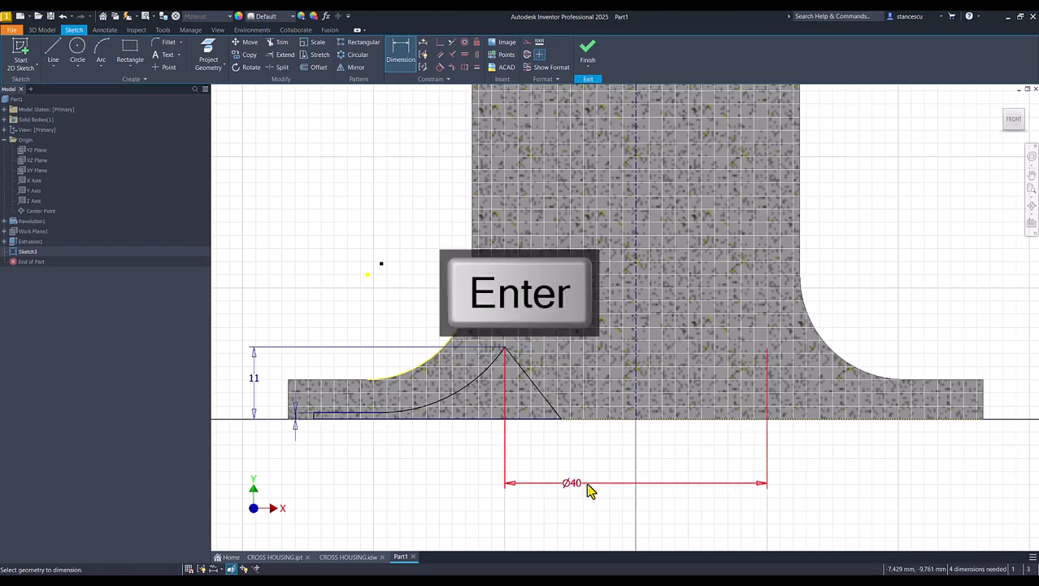
- Dimension the lower end of the recess profile's slanted line about the central axis as a 36 mm diameter
{"action": "left_click", "coordinate": [561, 419]}
{"action": "left_click", "coordinate": [635, 396]}
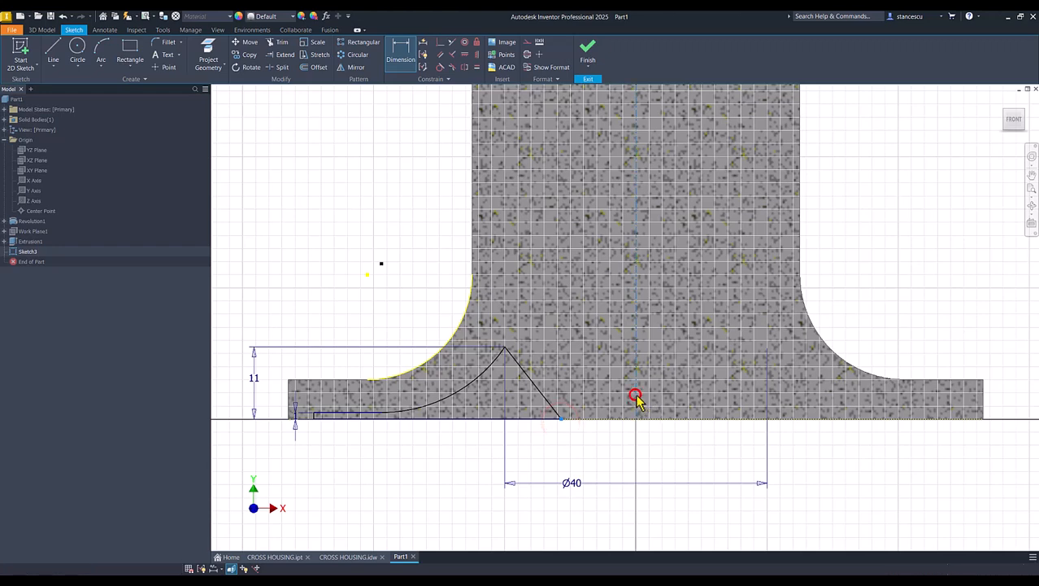
{"action": "left_click", "coordinate": [604, 460]}
{"action": "type", "text": "36"}
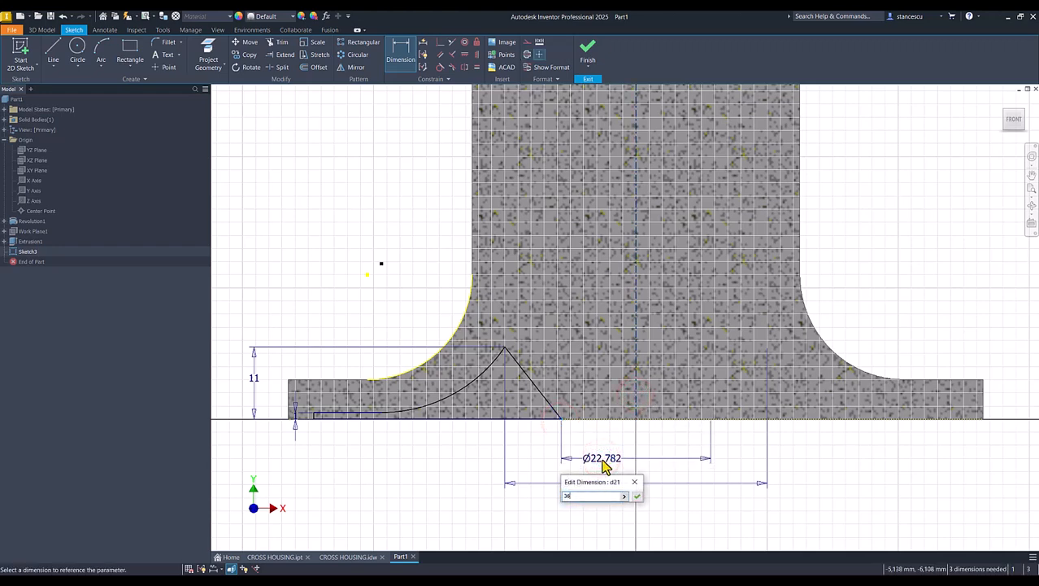
{"action": "key", "text": "Return"}
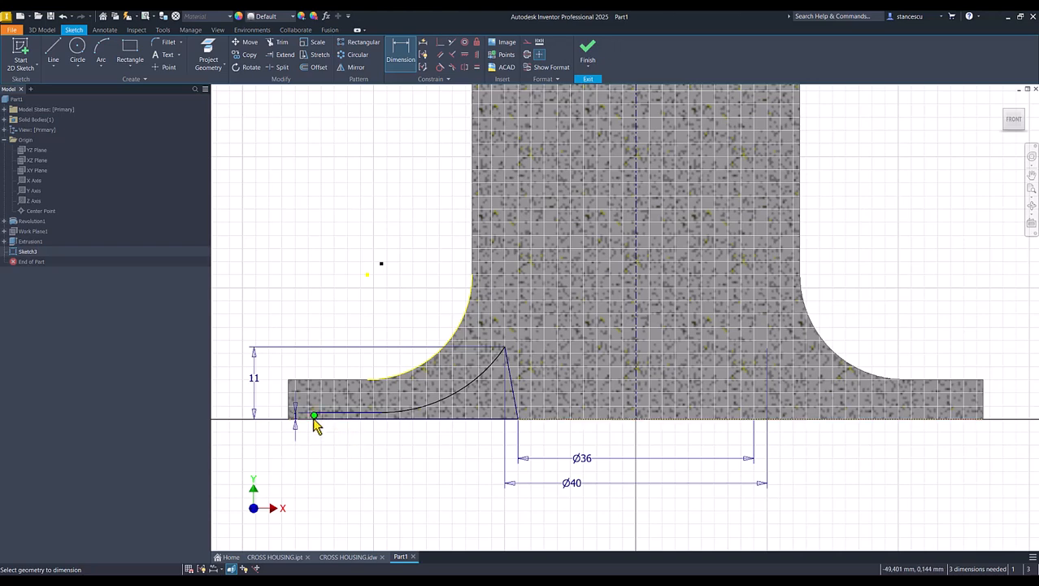
- Dimension the recess profile's short outer vertical line about the central axis as an 86 mm diameter
{"action": "scroll", "coordinate": [316, 424], "scroll_direction": "up", "scroll_amount": 4}
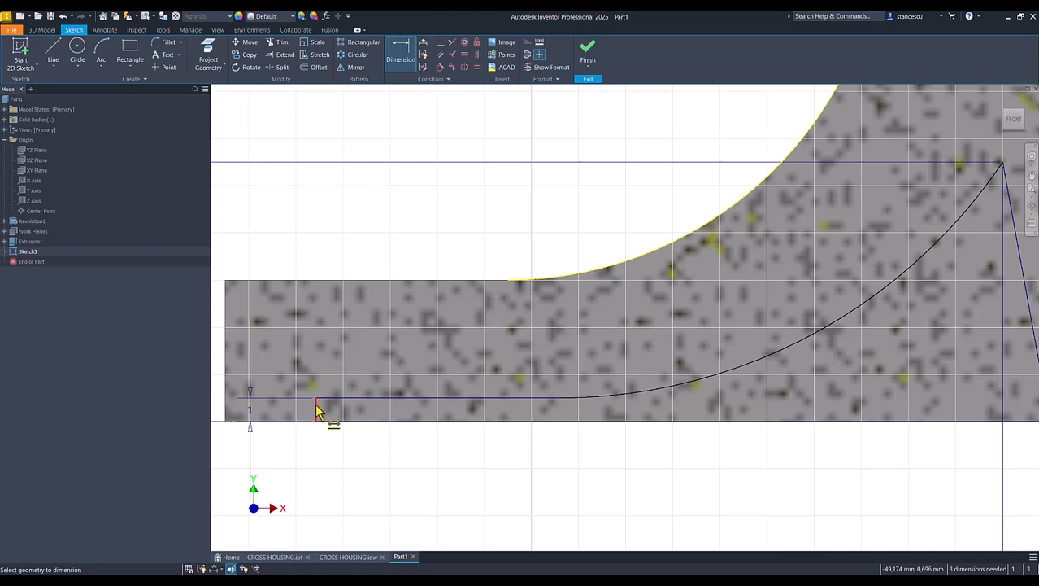
{"action": "scroll", "coordinate": [315, 407], "scroll_direction": "down", "scroll_amount": 5}
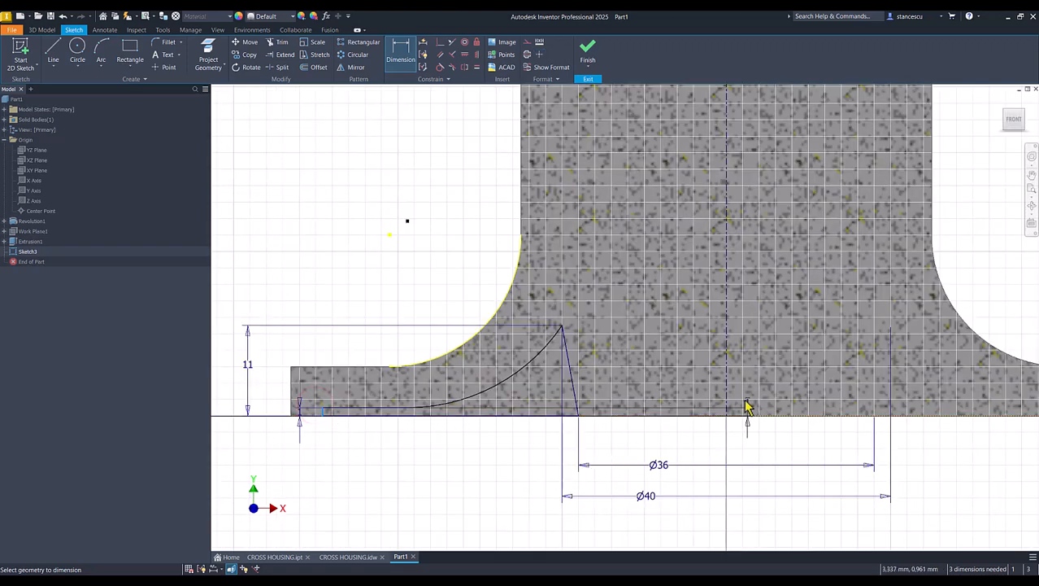
{"action": "left_click", "coordinate": [726, 392]}
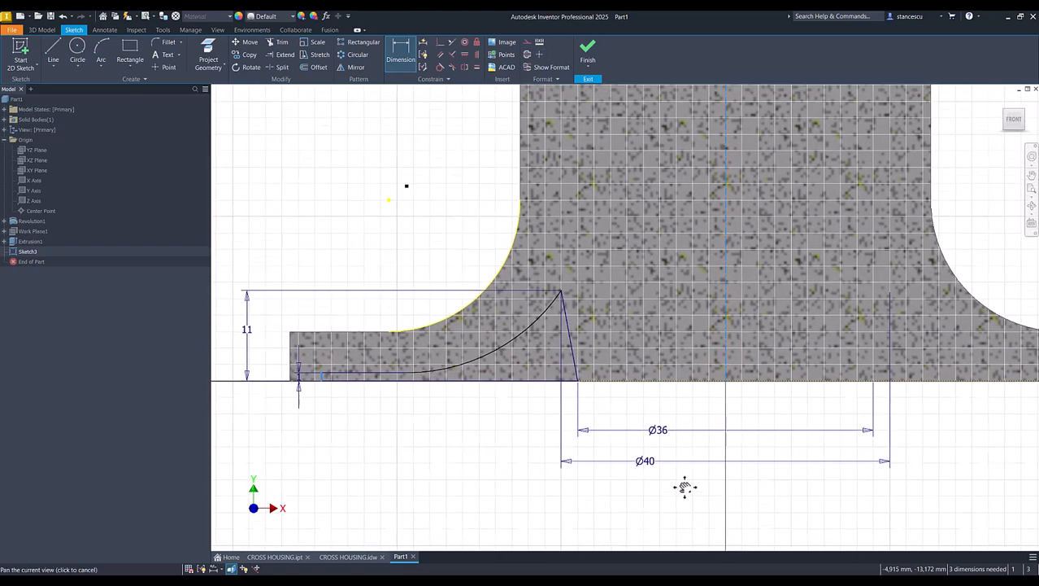
{"action": "left_click", "coordinate": [684, 488]}
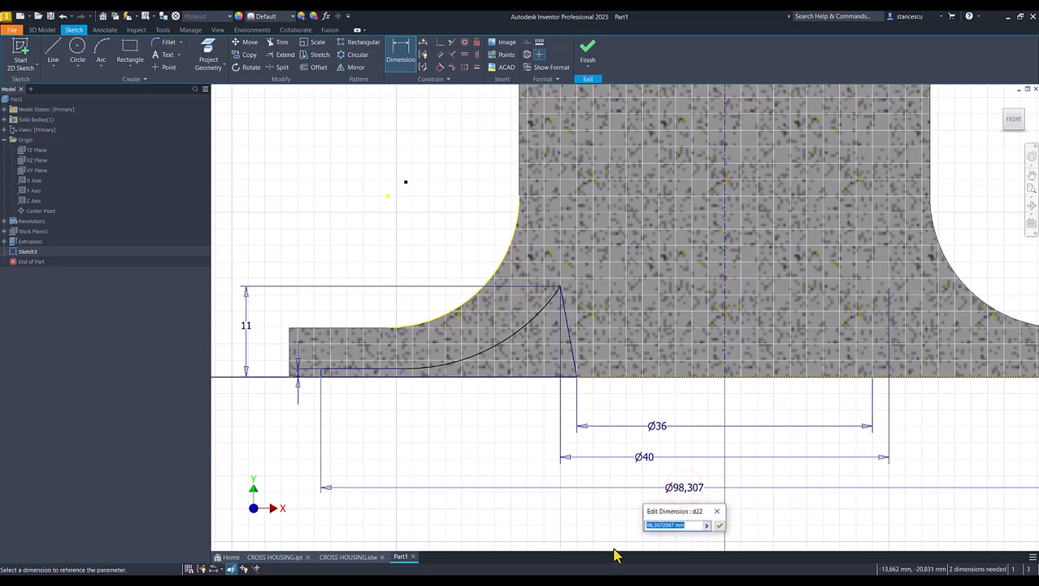
{"action": "type", "text": "86"}
{"action": "key", "text": "Return"}
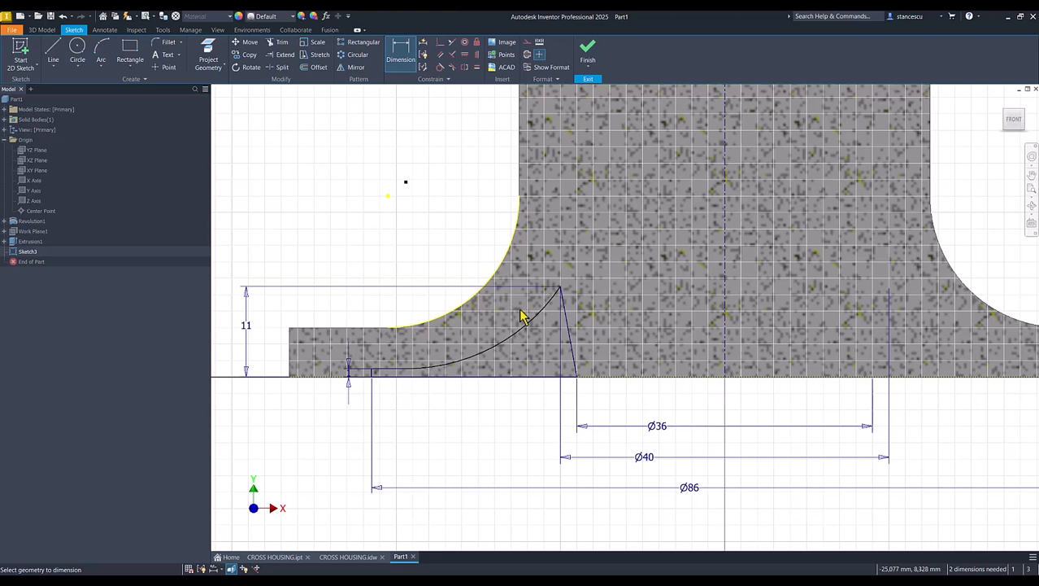
{"action": "key", "text": "Escape"}
- Pull the recess arc's upper end outward from the slanted line's top to reopen the short horizontal line
{"action": "scroll", "coordinate": [560, 294], "scroll_direction": "down", "scroll_amount": 8}
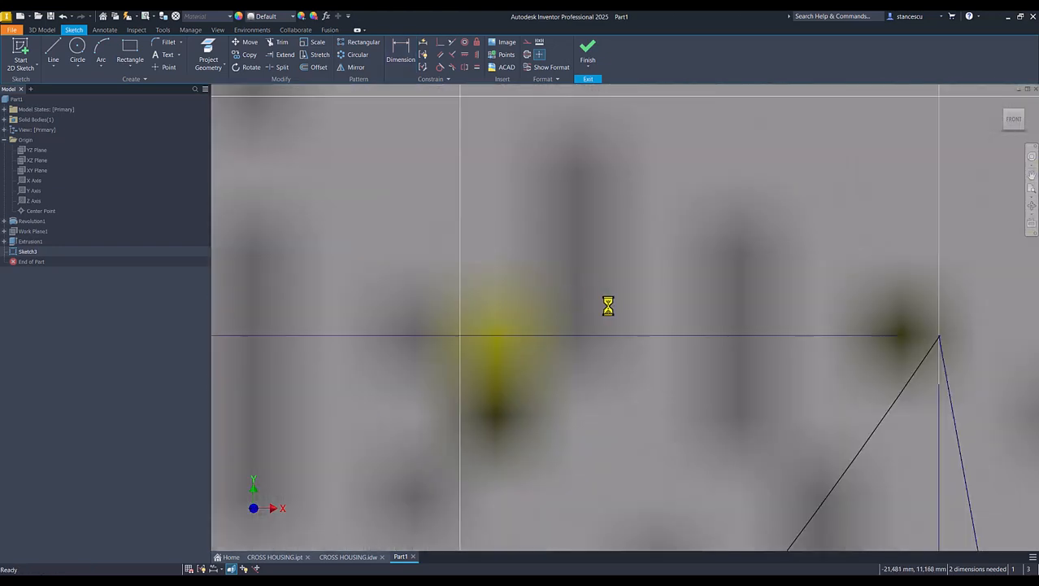
{"action": "scroll", "coordinate": [608, 306], "scroll_direction": "up", "scroll_amount": 2}
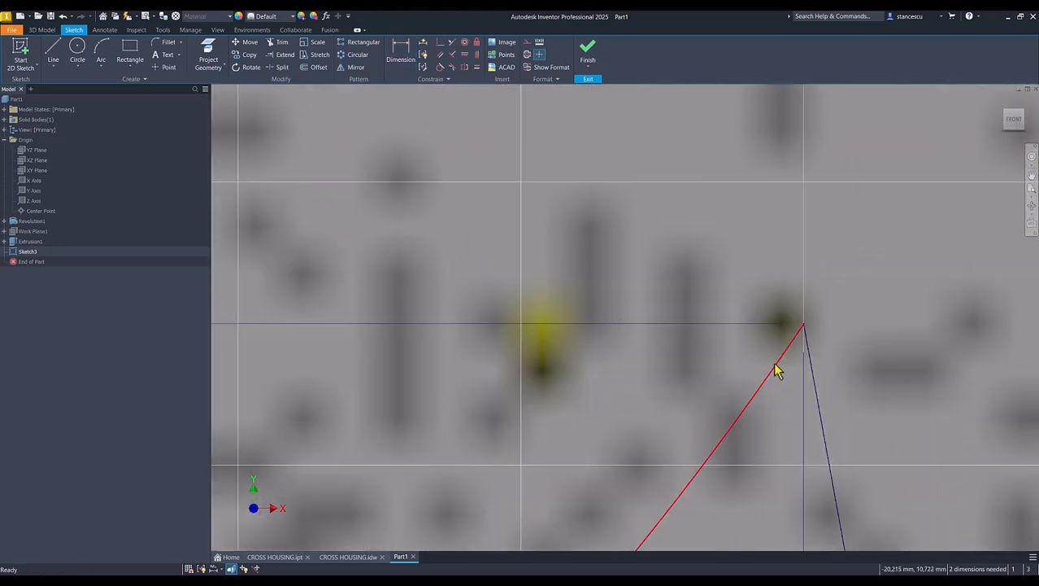
{"action": "mouse_move", "coordinate": [775, 364]}
{"action": "left_mouse_down"}
{"action": "mouse_move", "coordinate": [742, 377]}
{"action": "mouse_move", "coordinate": [616, 373]}
{"action": "mouse_move", "coordinate": [620, 385]}
{"action": "left_mouse_up"}
{"action": "scroll", "coordinate": [620, 386], "scroll_direction": "up", "scroll_amount": 8}
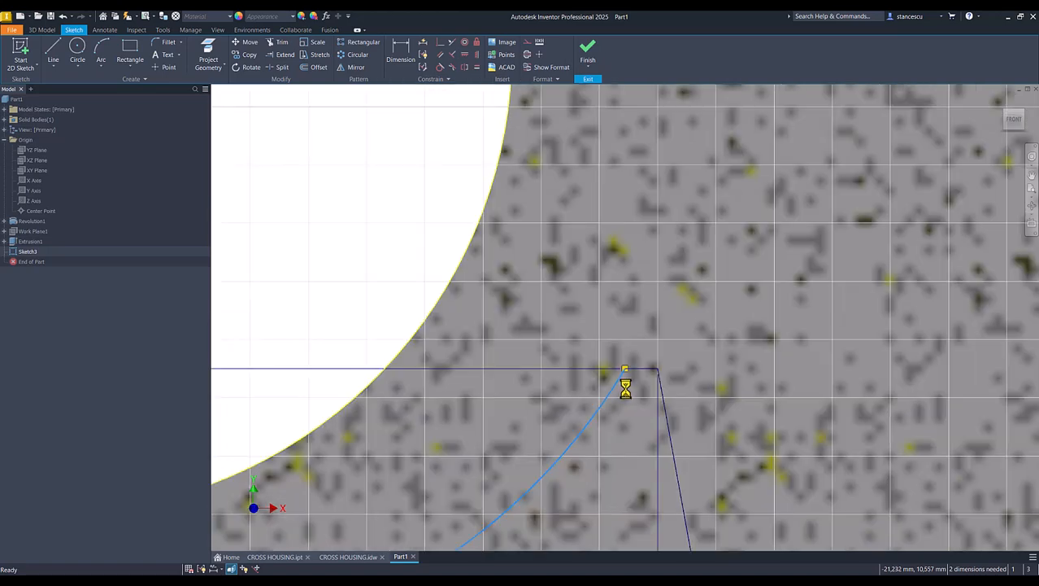
{"action": "scroll", "coordinate": [631, 419], "scroll_direction": "up", "scroll_amount": 2}
{"action": "middle_click_drag", "start_coordinate": [631, 423], "coordinate": [636, 373]}
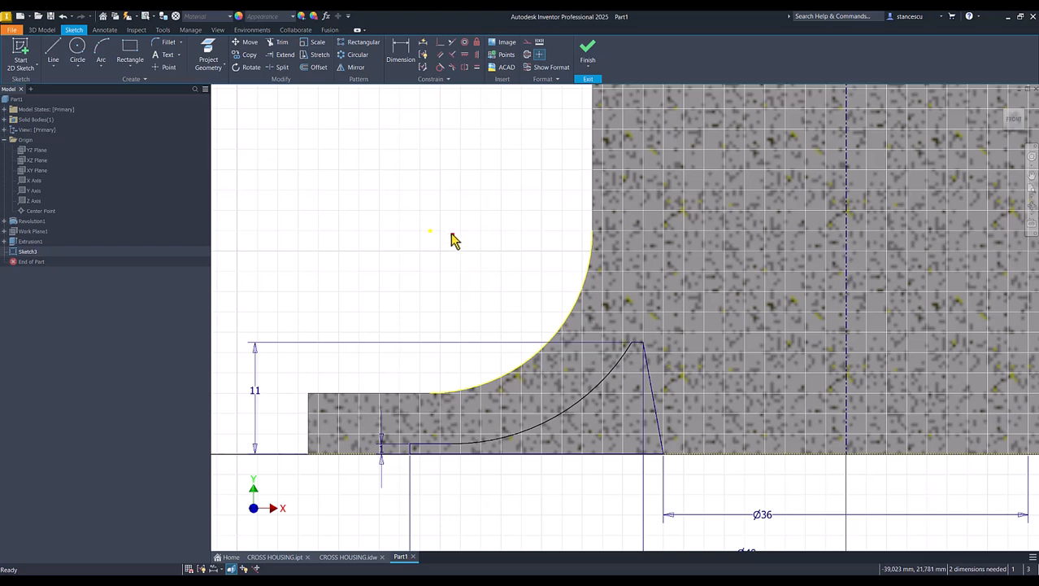
- Make the recess profile's arc concentric with the projected fillet arc of the housing body
{"action": "left_click", "coordinate": [559, 333]}
{"action": "left_click", "coordinate": [464, 43]}
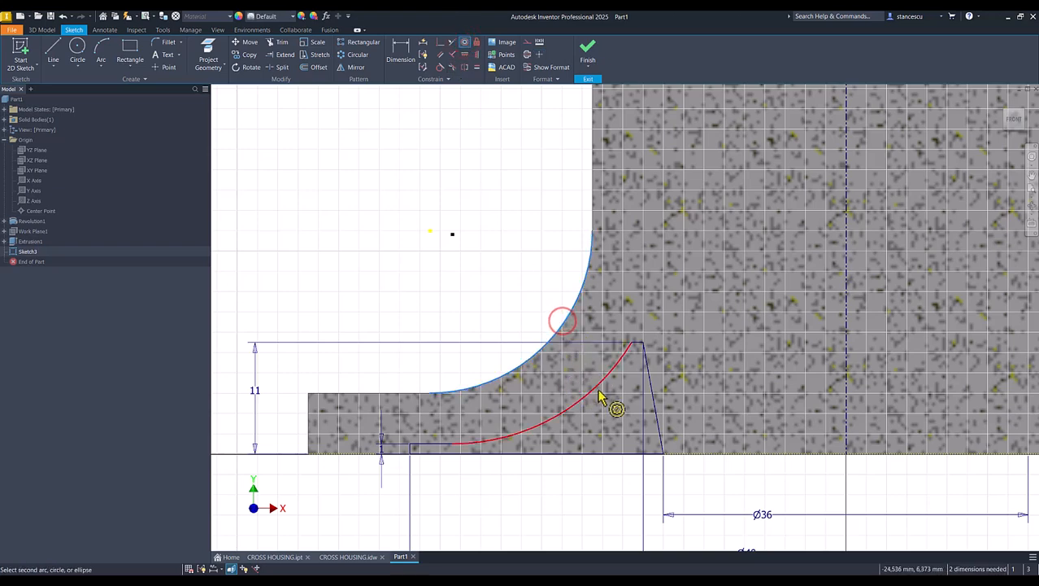
{"action": "left_click", "coordinate": [600, 389]}
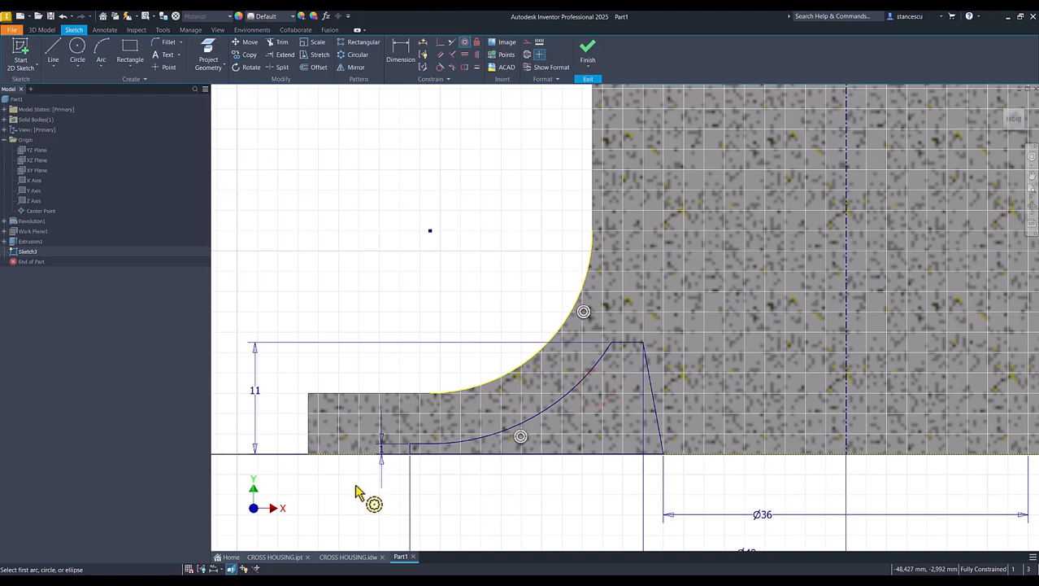
{"action": "key", "text": "Home"}
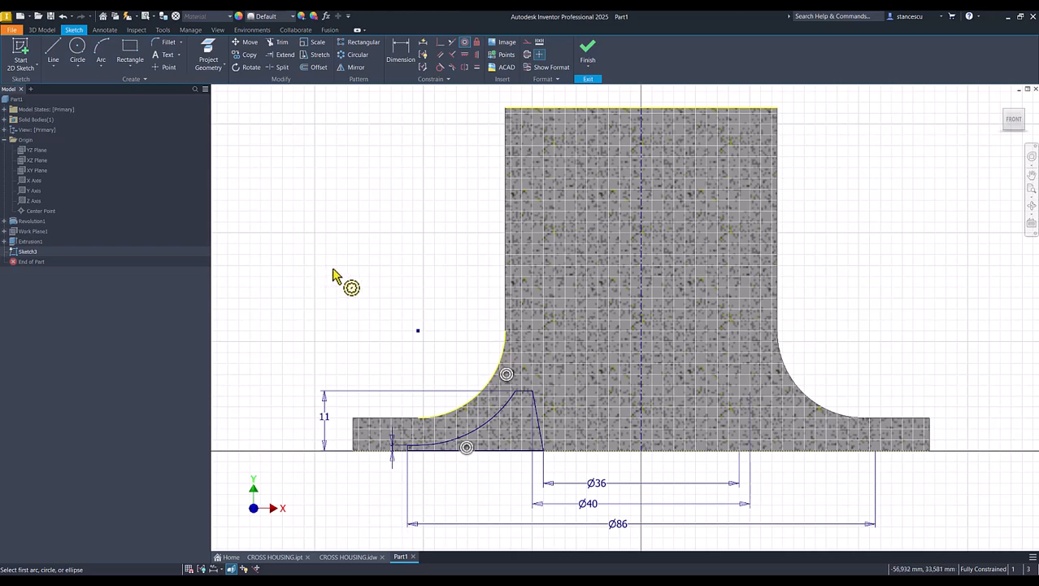
{"action": "key", "text": "Escape"}
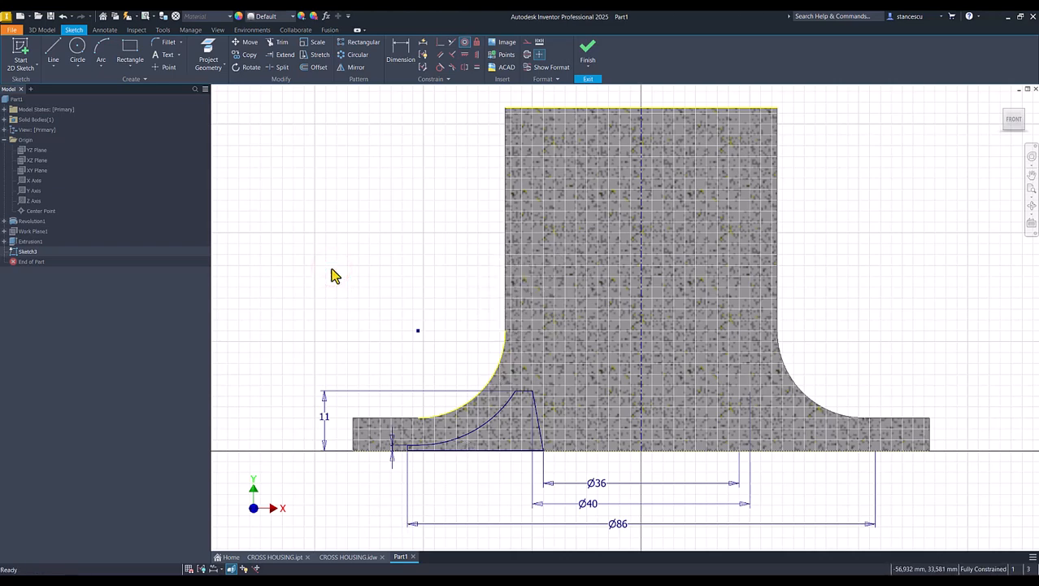
- Draw a stepped bore line from the bottom edge, about 11.6 mm from the axis, stepping inward near the bottom and outward near the top edge
{"action": "left_click", "coordinate": [53, 50]}
{"action": "left_click", "coordinate": [578, 452]}
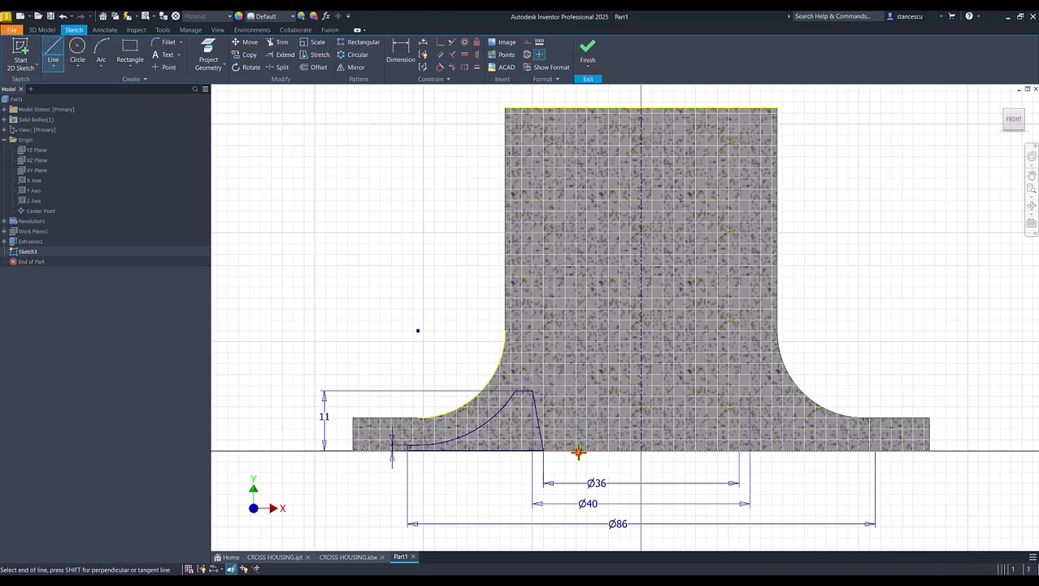
{"action": "left_click", "coordinate": [579, 409]}
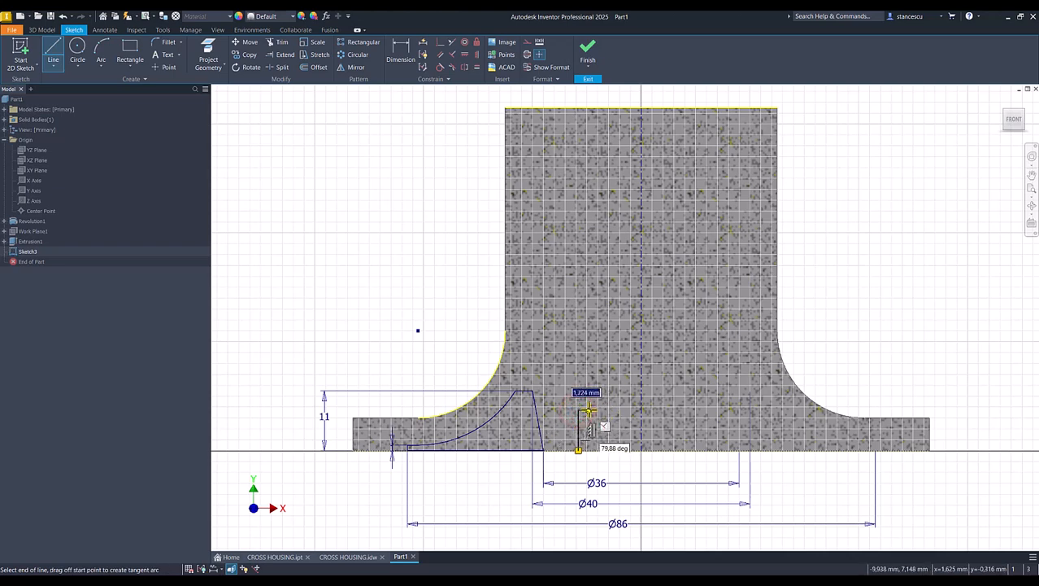
{"action": "left_click", "coordinate": [578, 165]}
{"action": "left_click", "coordinate": [567, 165]}
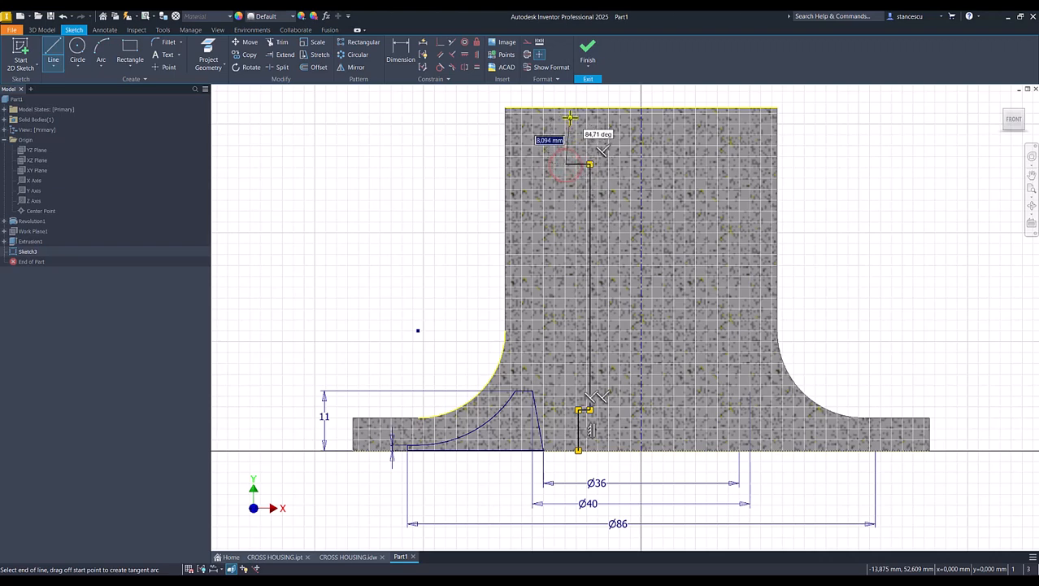
{"action": "double_click", "coordinate": [566, 108]}
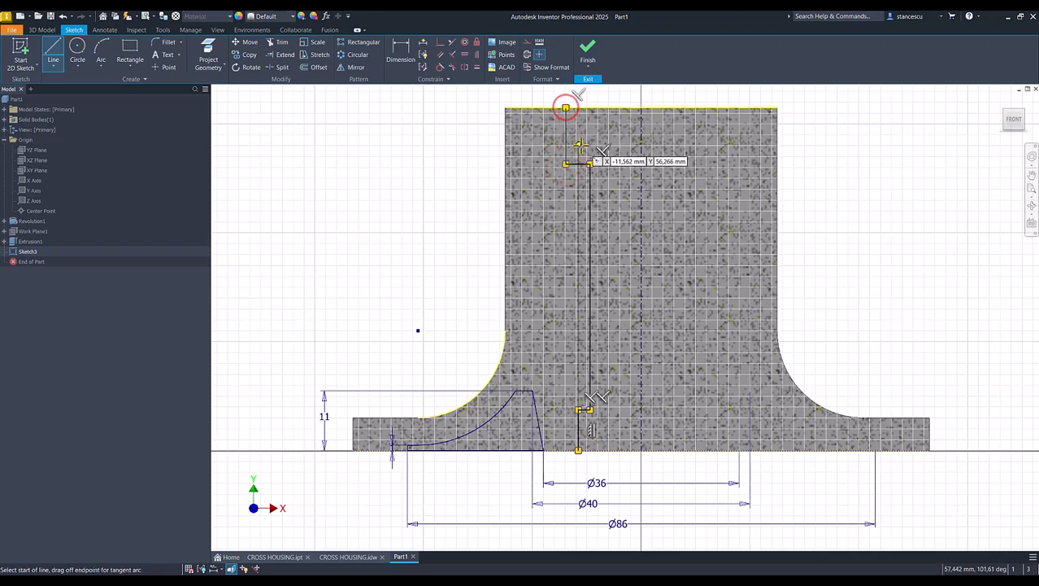
- Add horizontal lines from the bore profile's top and bottom ends to the central axis
{"action": "left_click", "coordinate": [567, 108]}
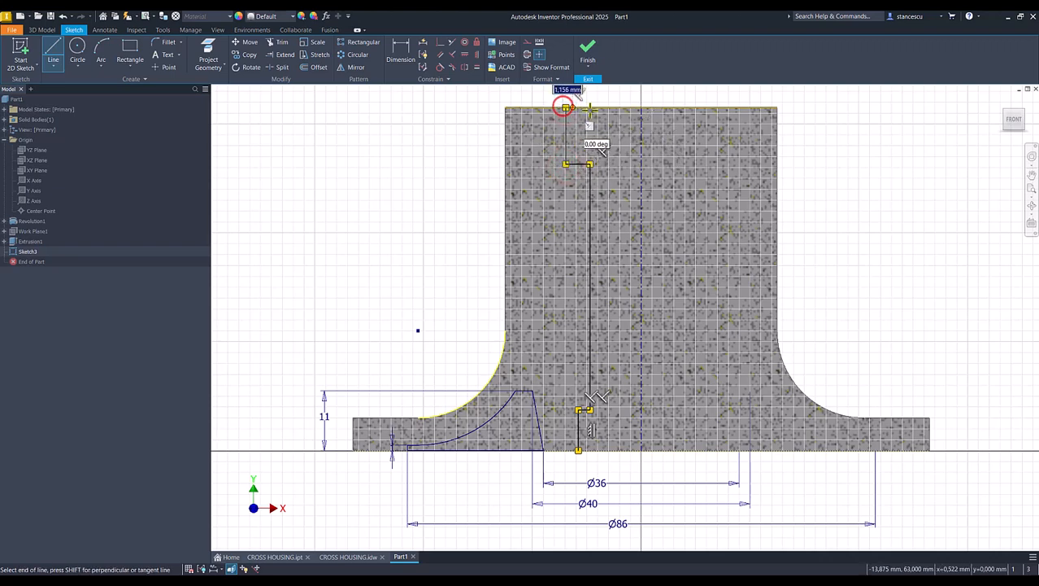
{"action": "double_click", "coordinate": [641, 107]}
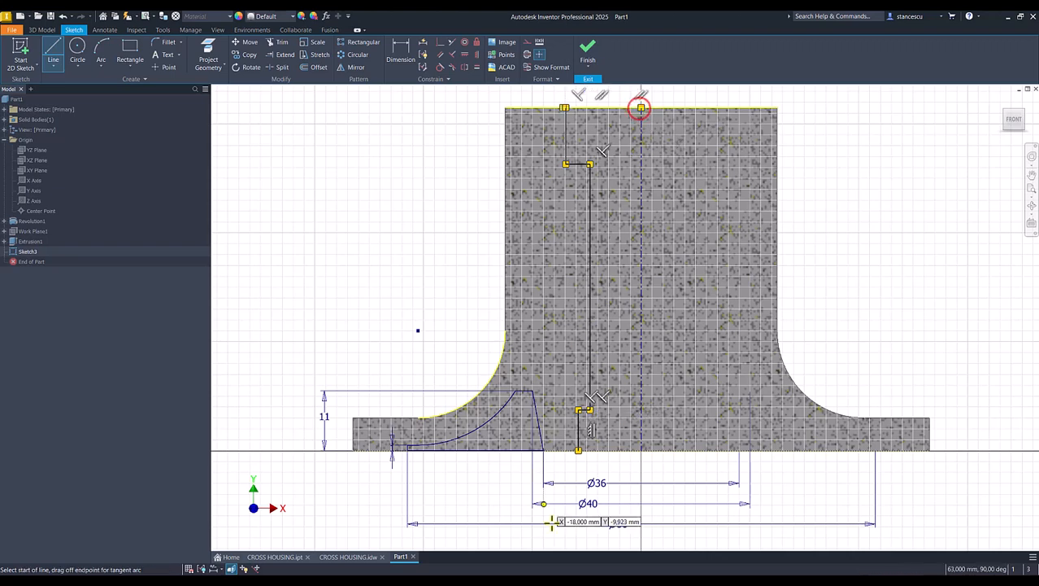
{"action": "left_click", "coordinate": [579, 452]}
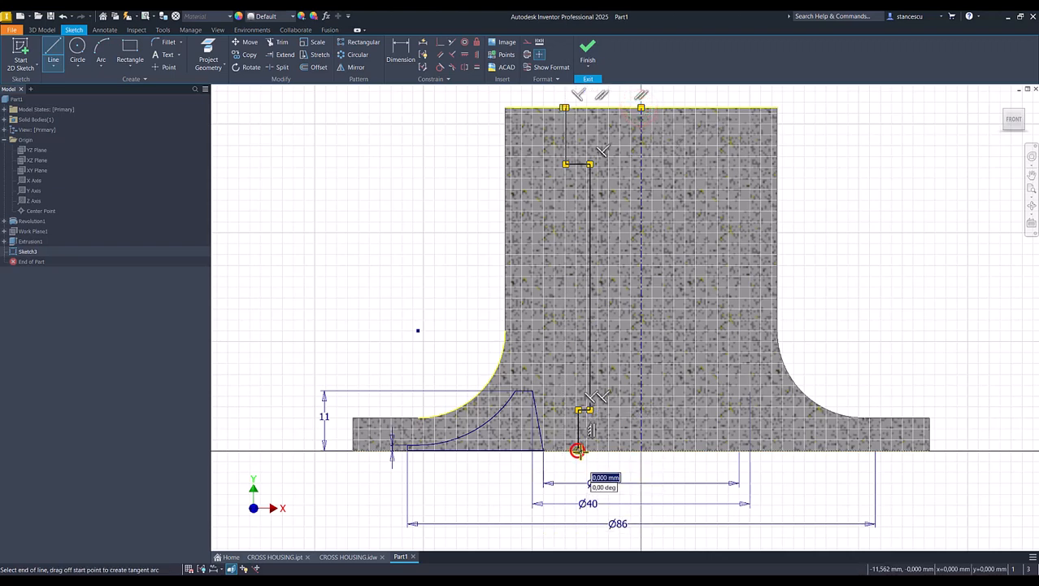
{"action": "left_click", "coordinate": [641, 450]}
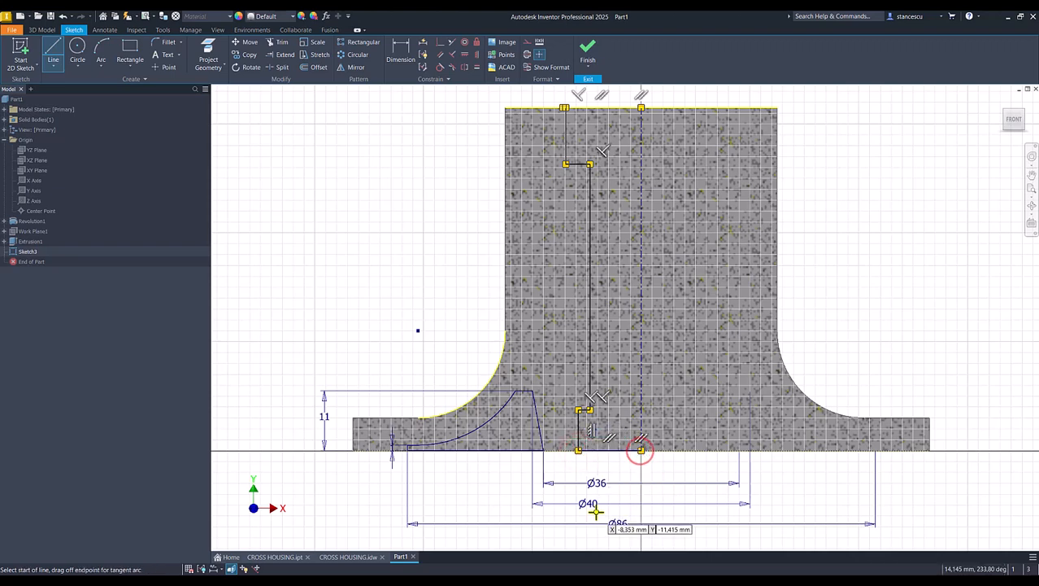
{"action": "key", "text": "Escape"}
{"action": "key", "text": "Escape"}
- Convert the projected top edge of the body to construction geometry
{"action": "mouse_move", "coordinate": [745, 90]}
{"action": "left_mouse_down"}
{"action": "mouse_move", "coordinate": [716, 139]}
{"action": "mouse_move", "coordinate": [721, 129]}
{"action": "left_mouse_up"}
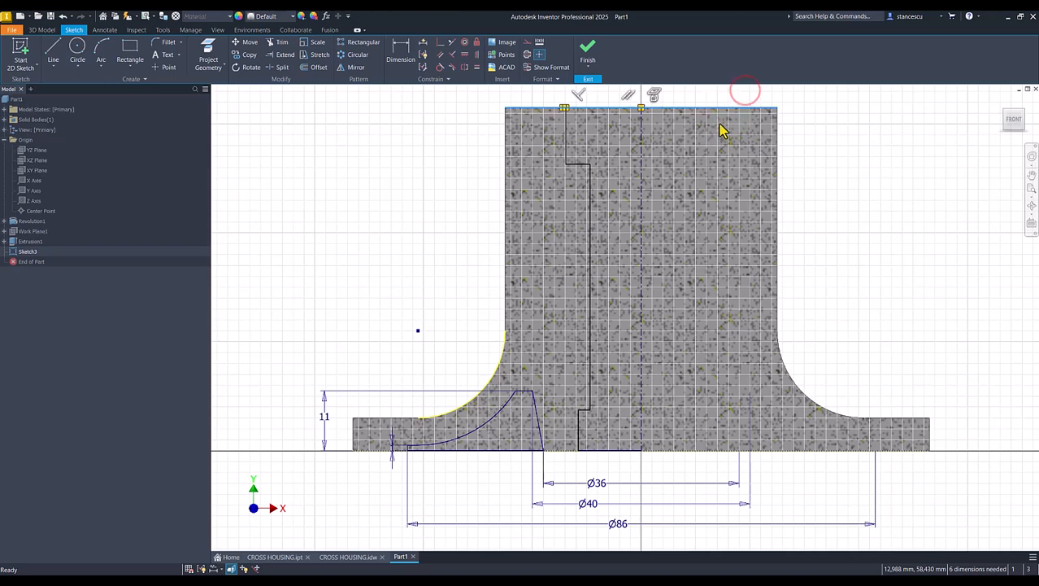
{"action": "right_click", "coordinate": [944, 160]}
{"action": "left_click", "coordinate": [980, 155]}
{"action": "left_click", "coordinate": [892, 199]}
- Dimension the depth of the bore profile's upper counterbore as 10 mm
{"action": "left_click", "coordinate": [400, 52]}
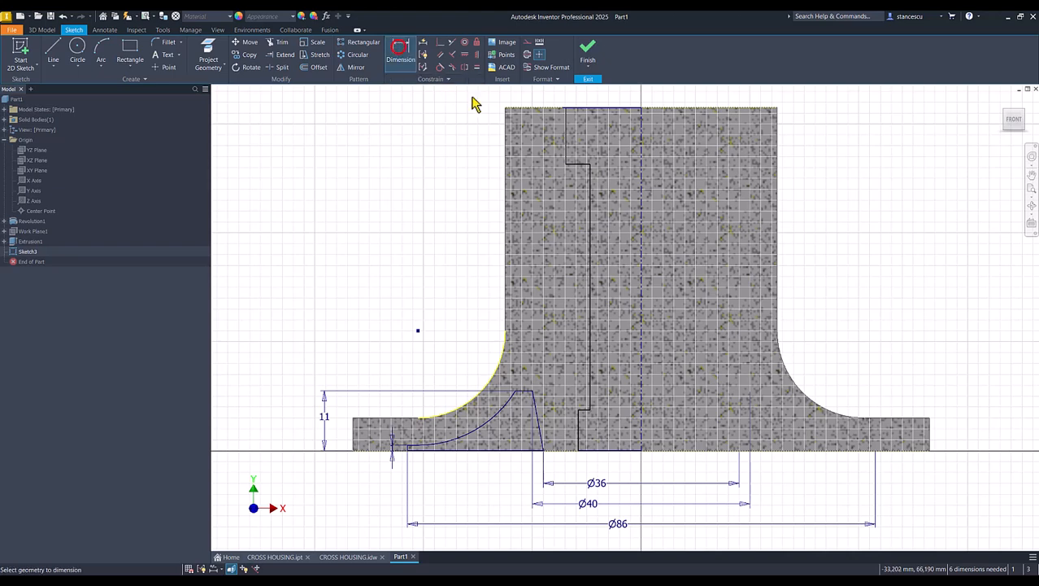
{"action": "left_click", "coordinate": [567, 136]}
{"action": "left_click", "coordinate": [454, 139]}
{"action": "type", "text": "10"}
{"action": "key", "text": "Return"}
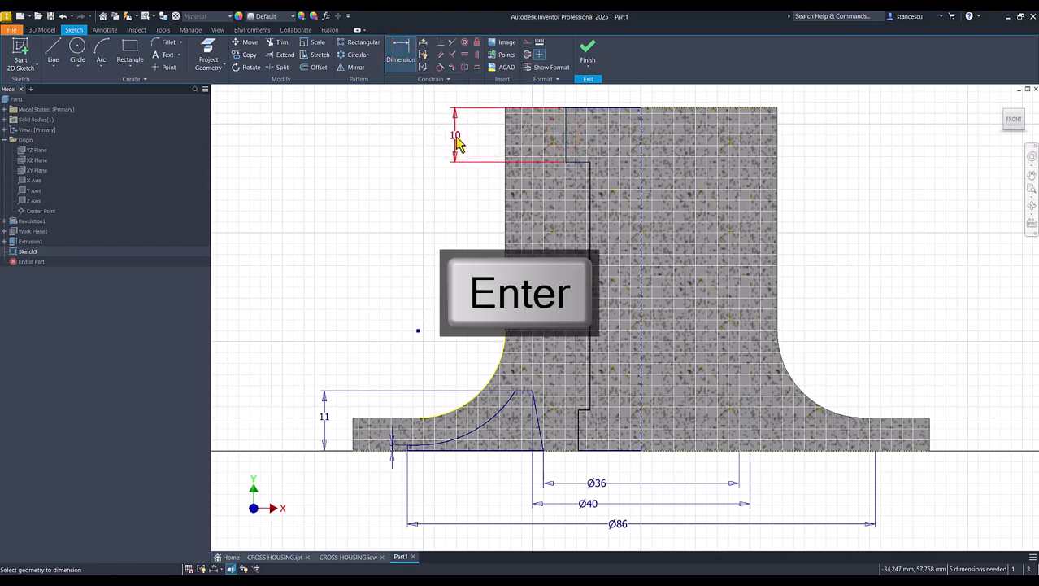
- Dimension the height of the bore profile's lower counterbore as 8 mm
{"action": "left_click", "coordinate": [579, 426]}
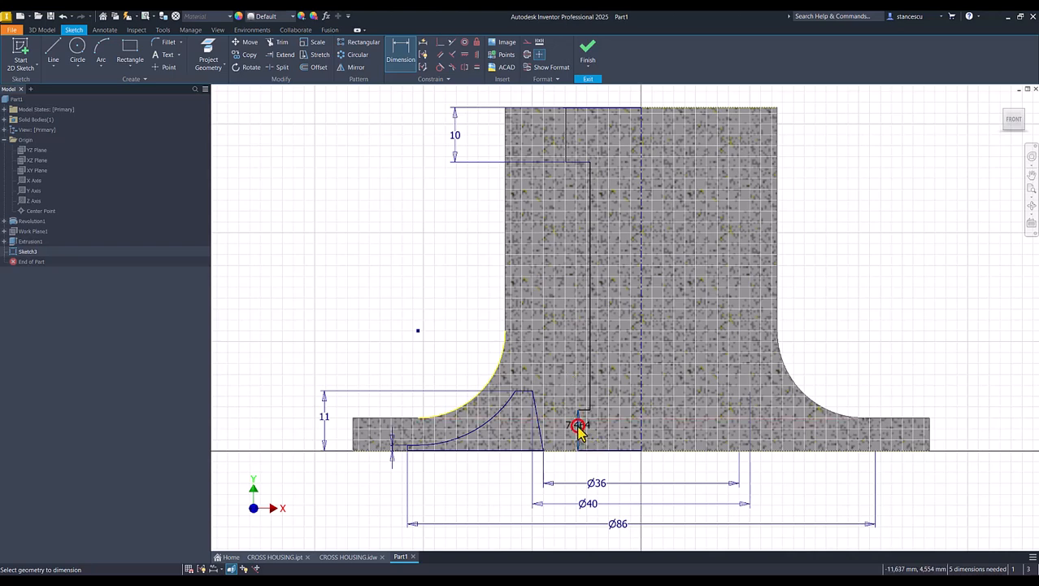
{"action": "left_click", "coordinate": [562, 427]}
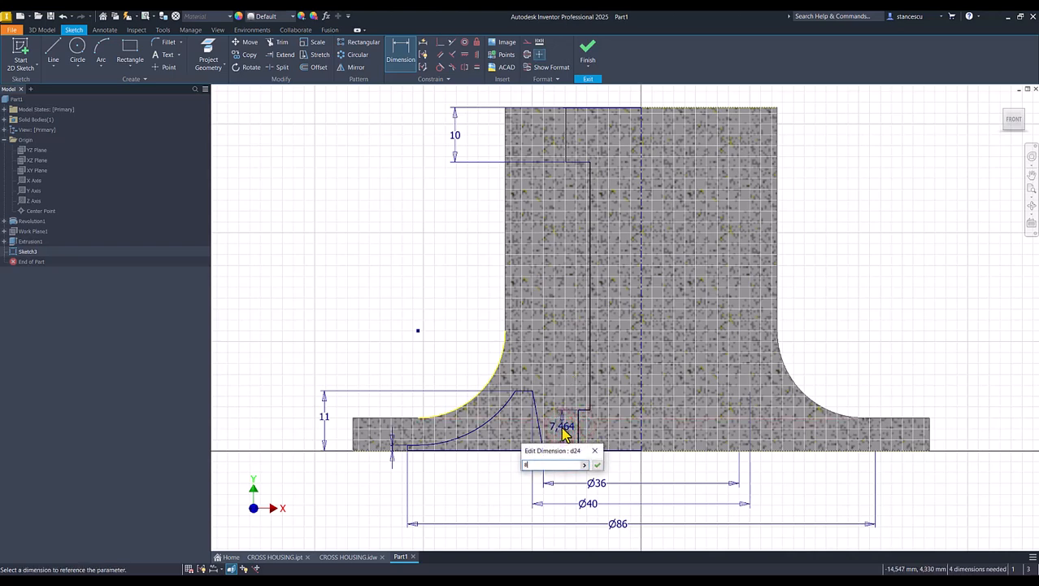
{"action": "type", "text": "8"}
{"action": "key", "text": "Return"}
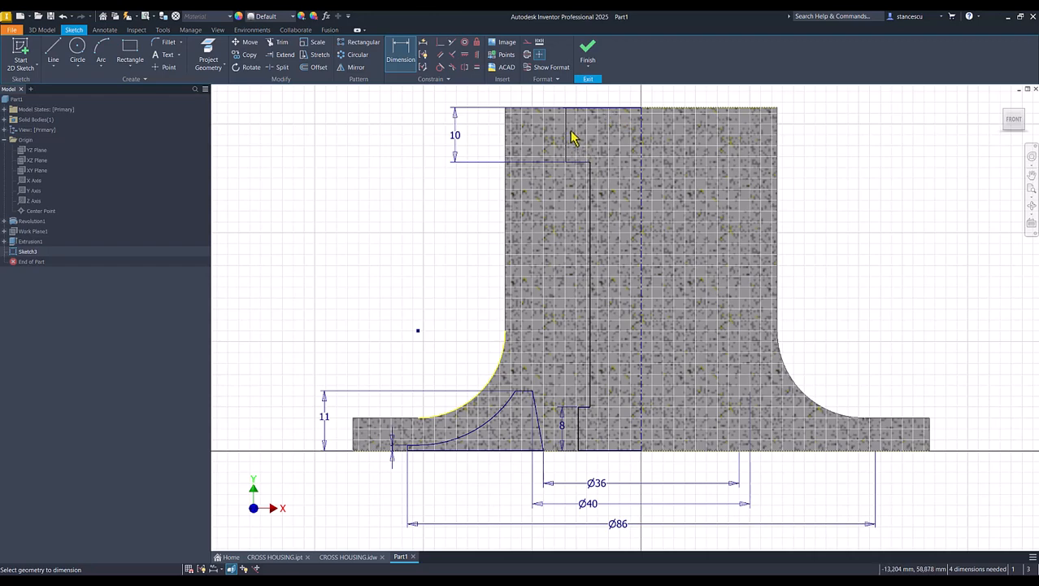
- Dimension the bore profile's upper counterbore diameter about the central axis as 30 mm
{"action": "left_click", "coordinate": [567, 130]}
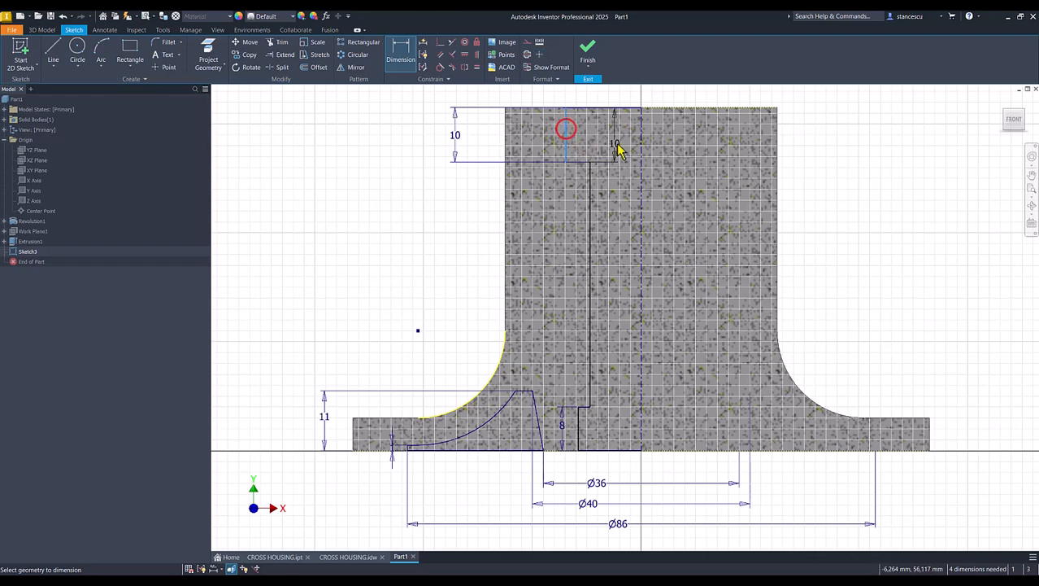
{"action": "middle_click_drag", "start_coordinate": [638, 142], "coordinate": [623, 221]}
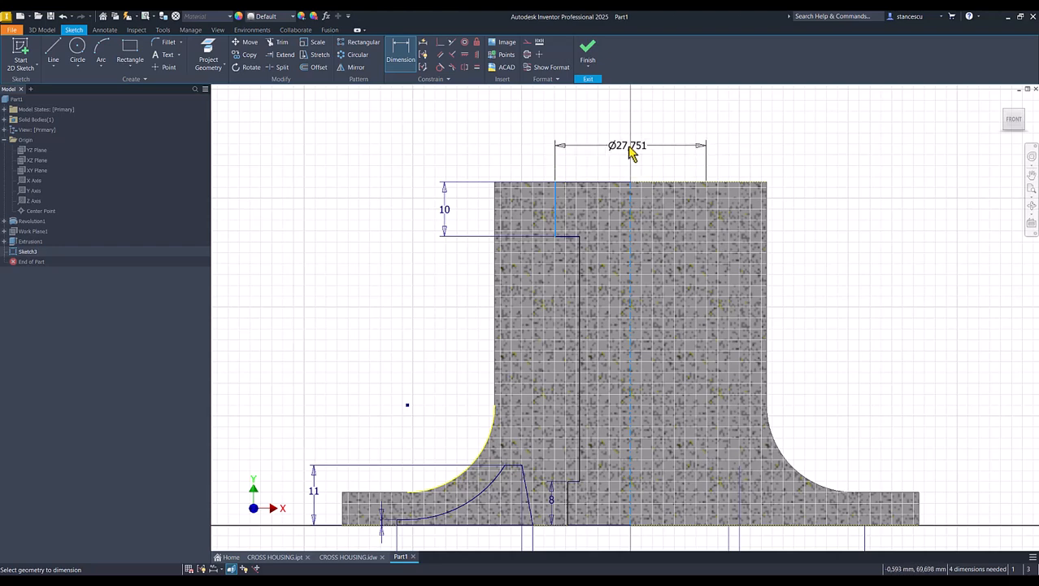
{"action": "left_click", "coordinate": [629, 151]}
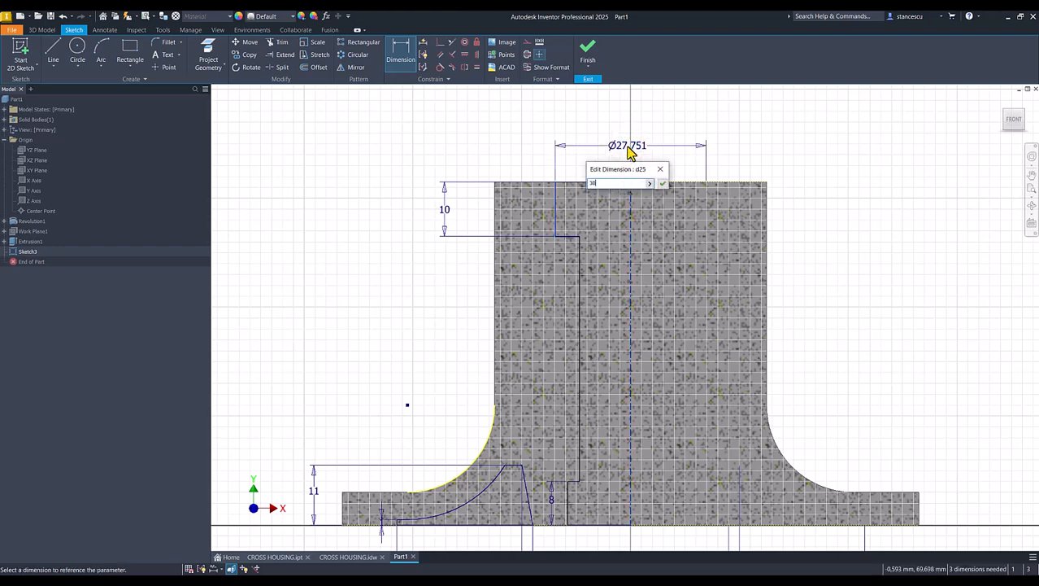
{"action": "type", "text": "30"}
{"action": "key", "text": "Return"}
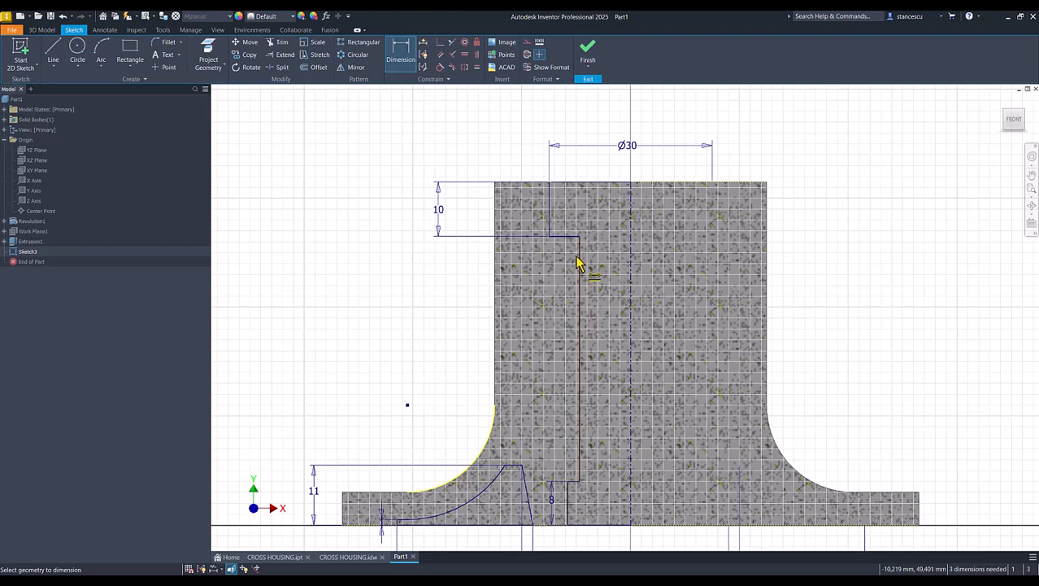
- Dimension the diameter of the bore profile's long middle section about the central axis as 24 mm
{"action": "left_click", "coordinate": [579, 264]}
{"action": "left_click", "coordinate": [631, 262]}
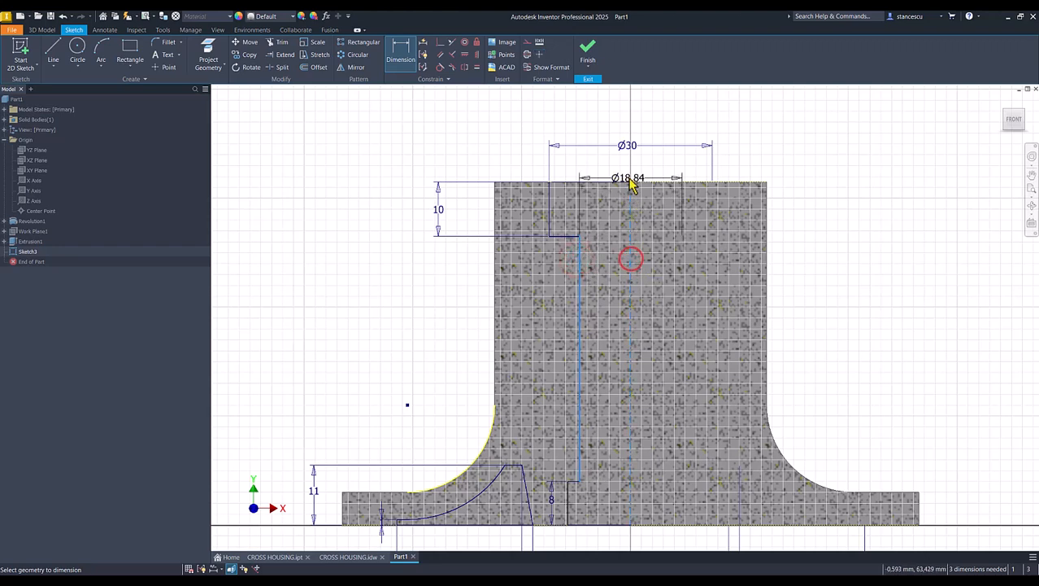
{"action": "left_click", "coordinate": [630, 172]}
{"action": "type", "text": "24"}
{"action": "key", "text": "Return"}
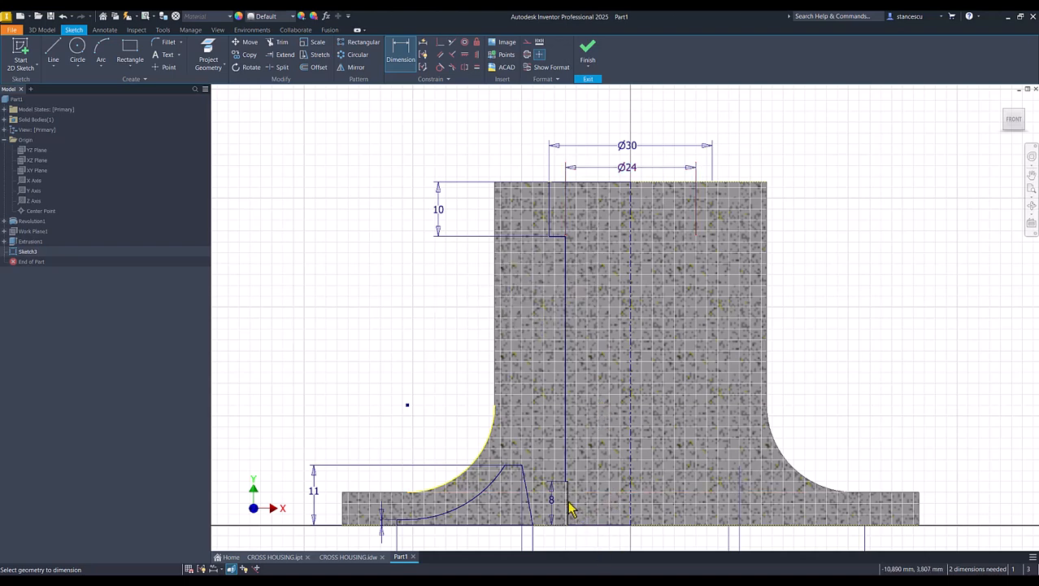
- Dimension the bore profile's lower counterbore diameter about the central axis as 28 mm
{"action": "left_click", "coordinate": [567, 504]}
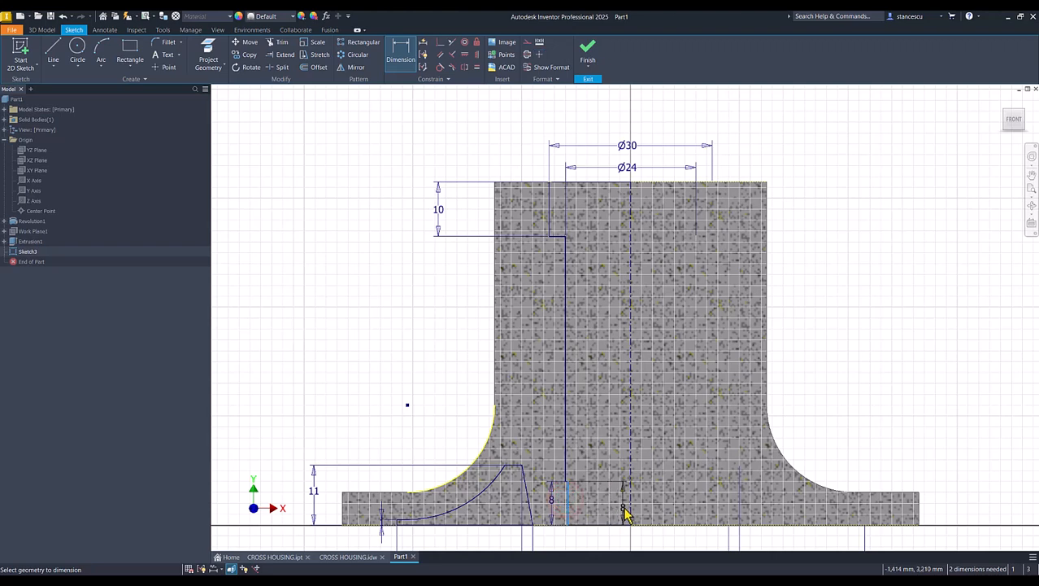
{"action": "left_click", "coordinate": [630, 511]}
{"action": "middle_click_drag", "start_coordinate": [629, 511], "coordinate": [631, 412]}
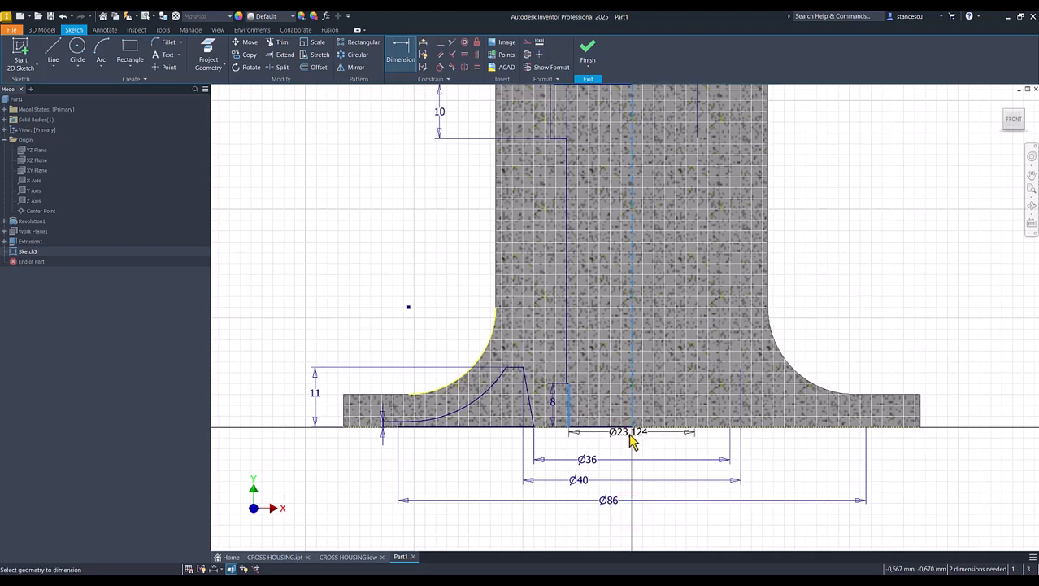
{"action": "left_click", "coordinate": [643, 449]}
{"action": "type", "text": "28"}
{"action": "key", "text": "Return"}
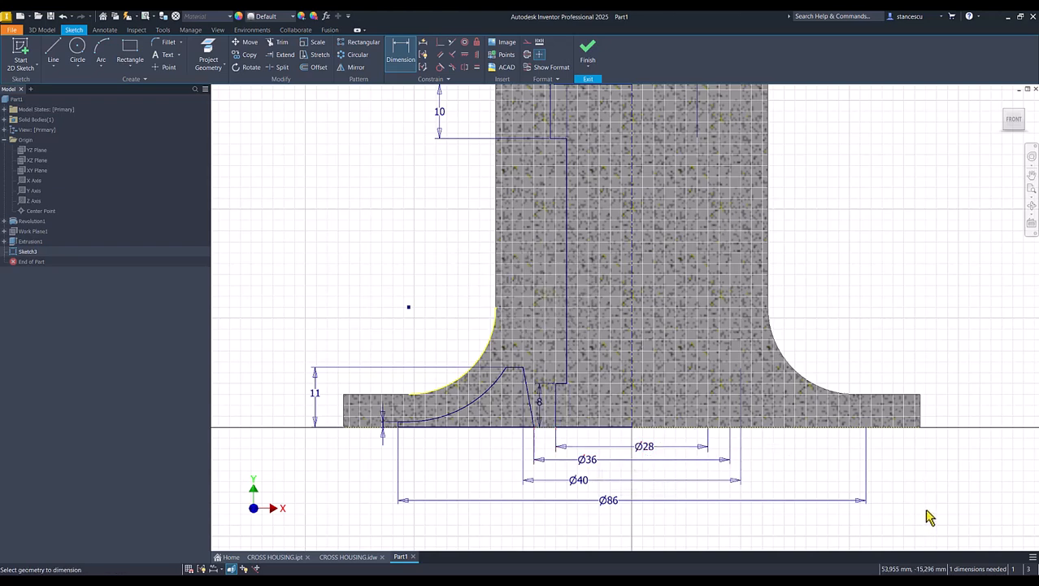
{"action": "key", "text": "Num_Lock"}
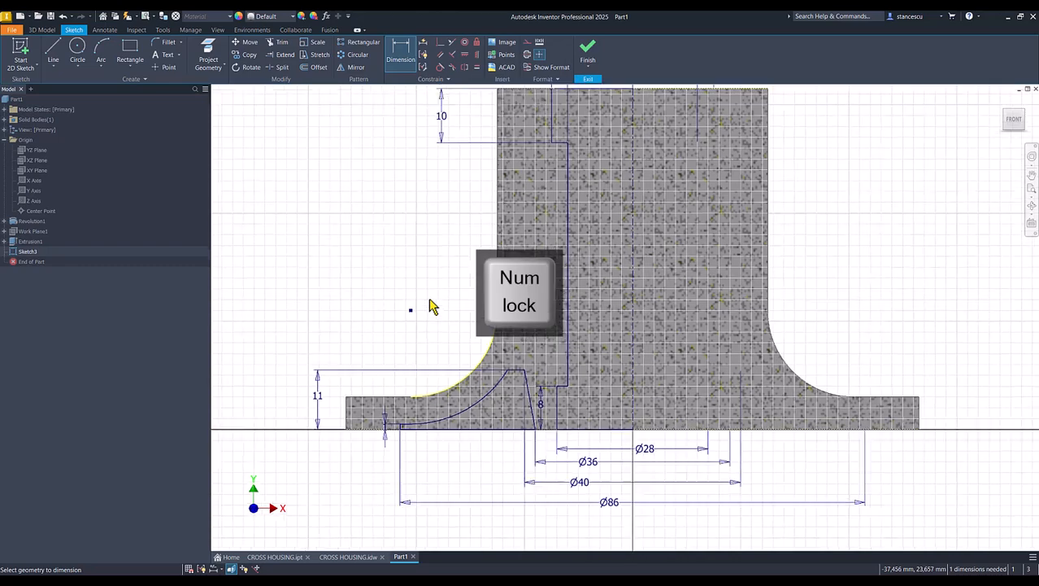
- Apply Auto Dimension to locate the sketch's missing constraint, and remove the generated dimension
{"action": "scroll", "coordinate": [431, 309], "scroll_direction": "down", "scroll_amount": 1}
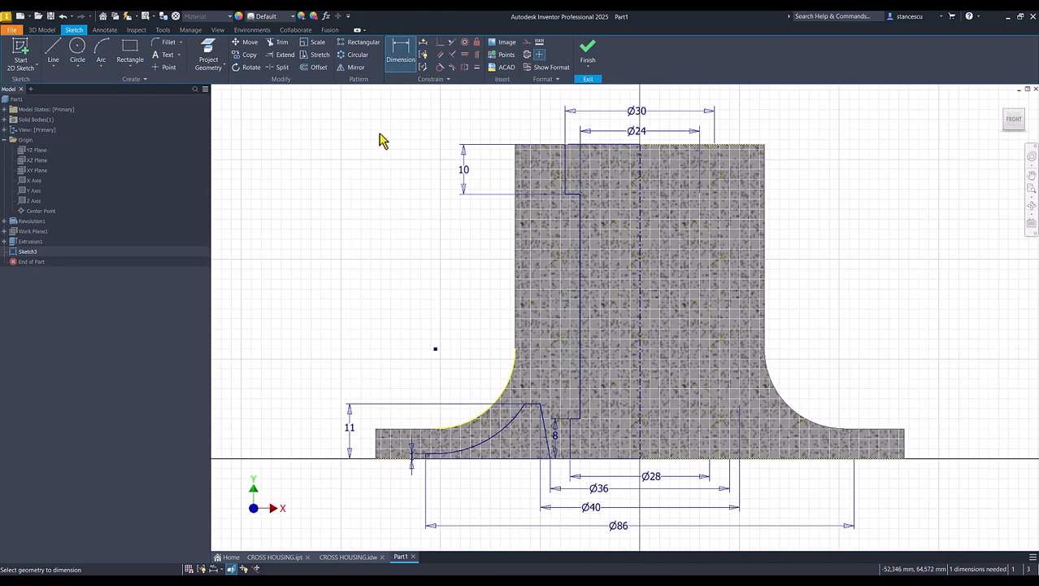
{"action": "left_click", "coordinate": [422, 45]}
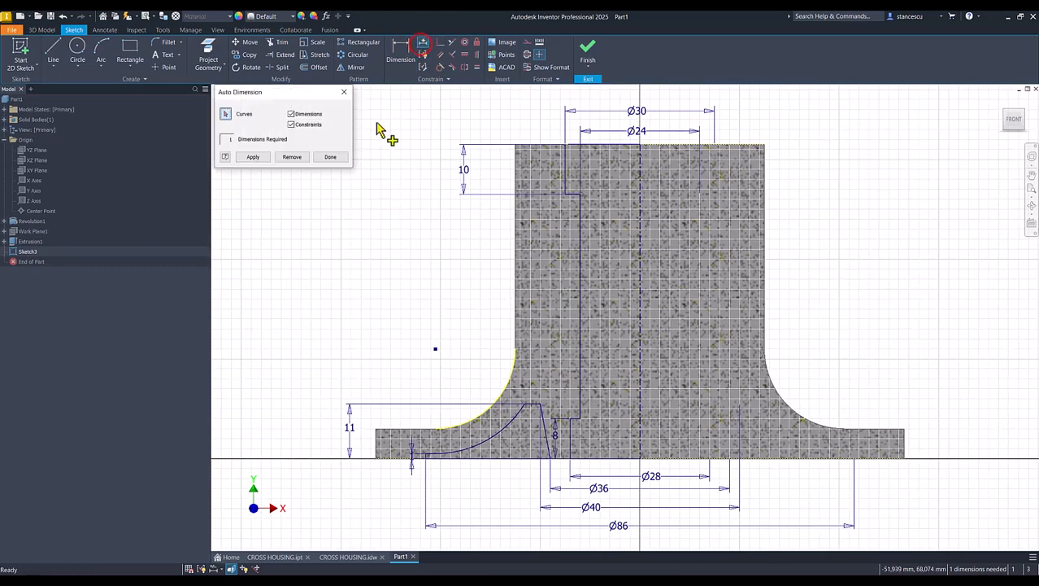
{"action": "left_click", "coordinate": [255, 160]}
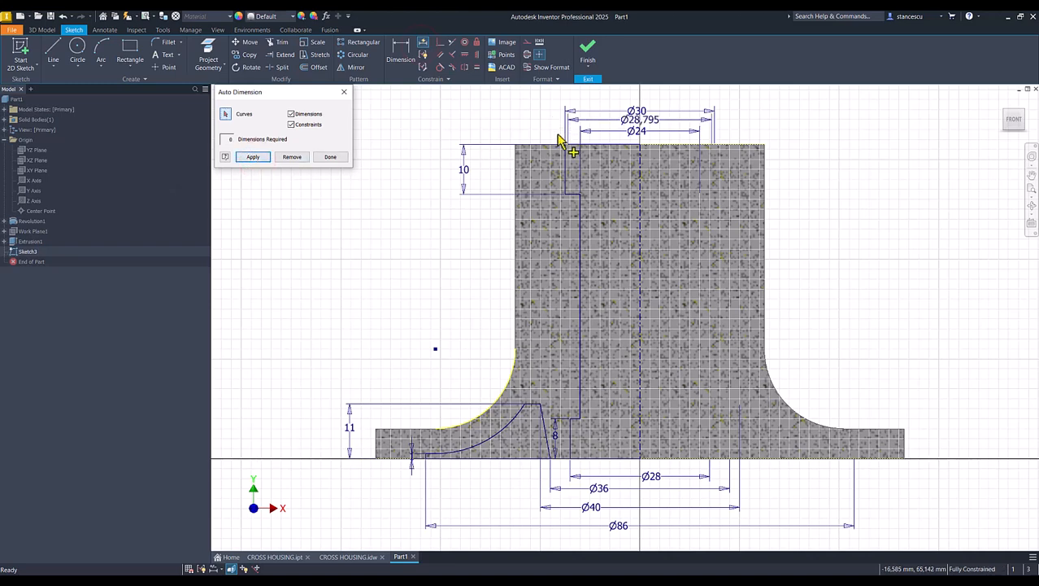
{"action": "left_click", "coordinate": [299, 157]}
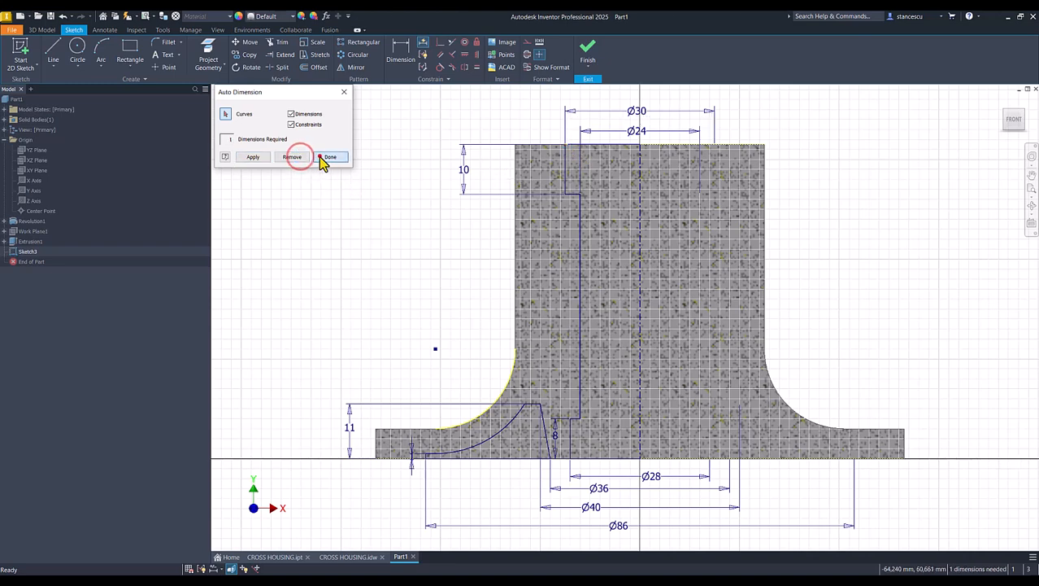
{"action": "left_click", "coordinate": [323, 156]}
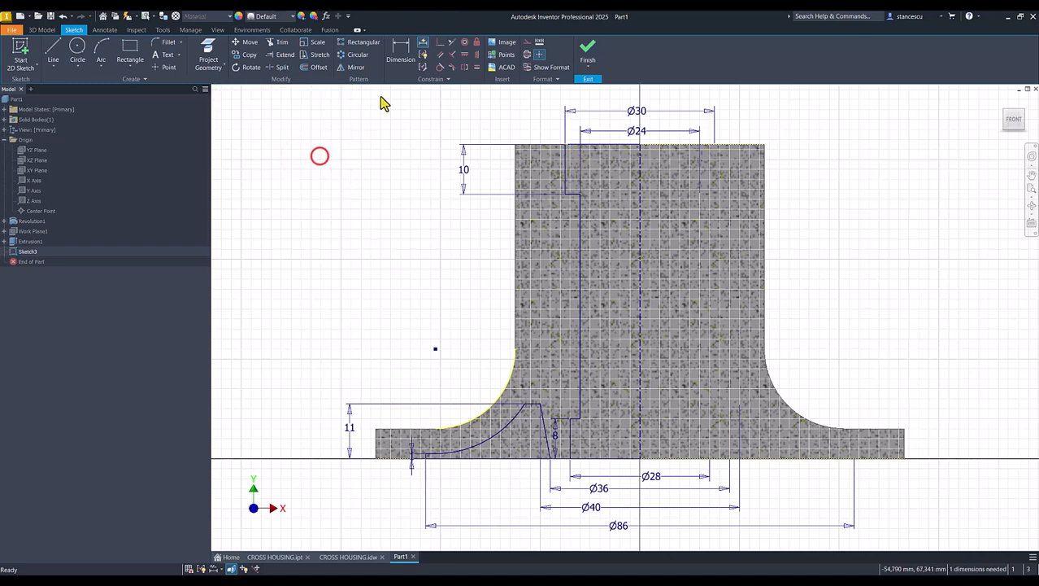
- Make the top line's outer endpoint coincident with the upper end of the counterbore's vertical line, and finish the sketch
{"action": "left_click", "coordinate": [440, 41]}
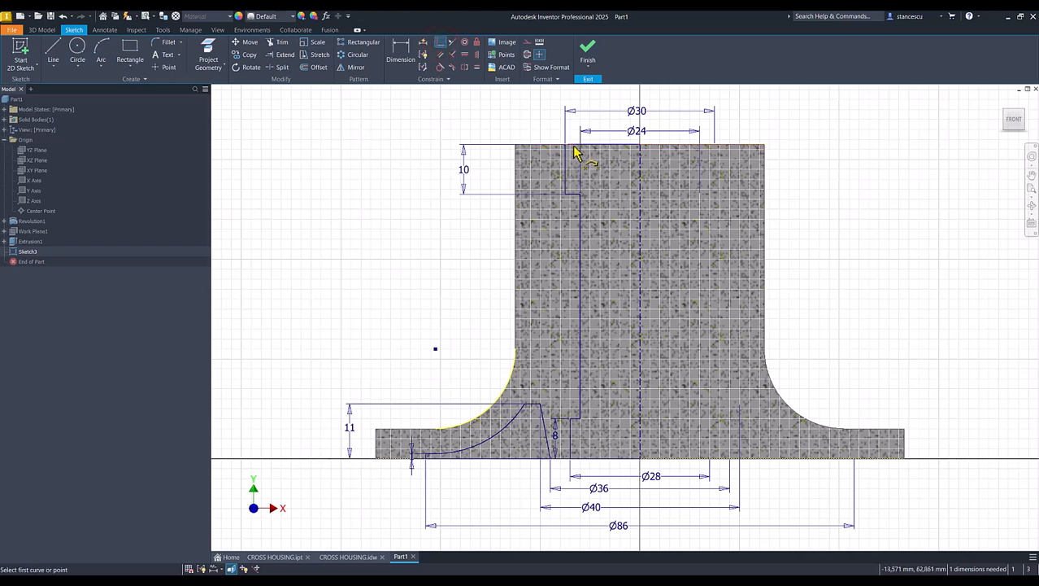
{"action": "scroll", "coordinate": [569, 148], "scroll_direction": "up", "scroll_amount": 10}
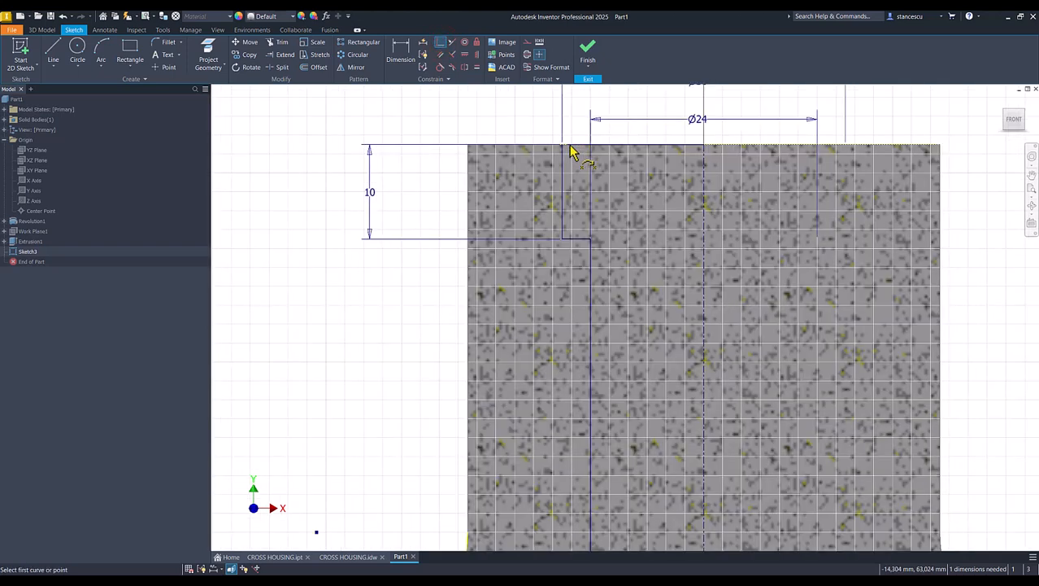
{"action": "left_click", "coordinate": [557, 148]}
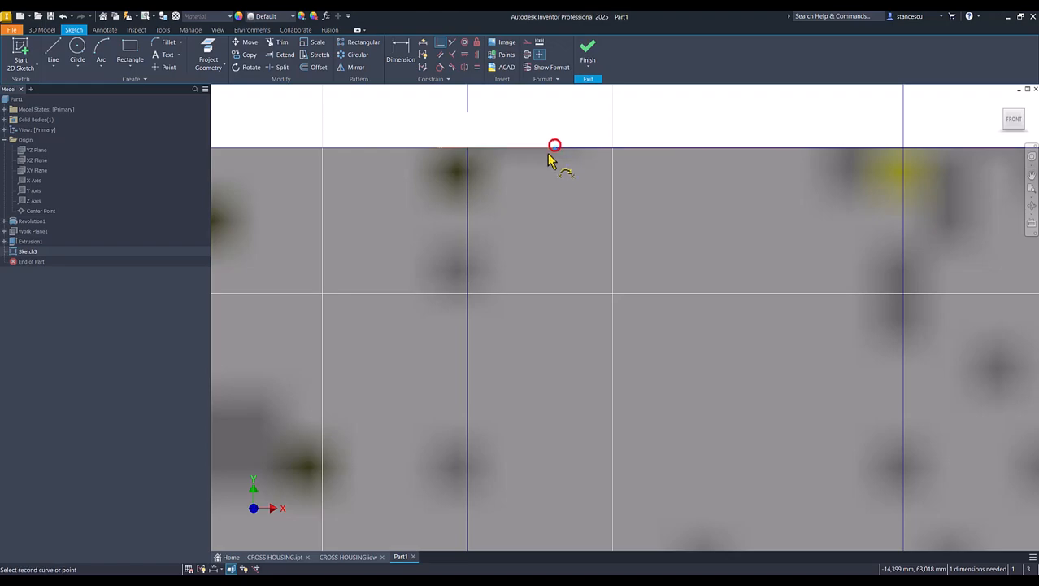
{"action": "left_click", "coordinate": [468, 147]}
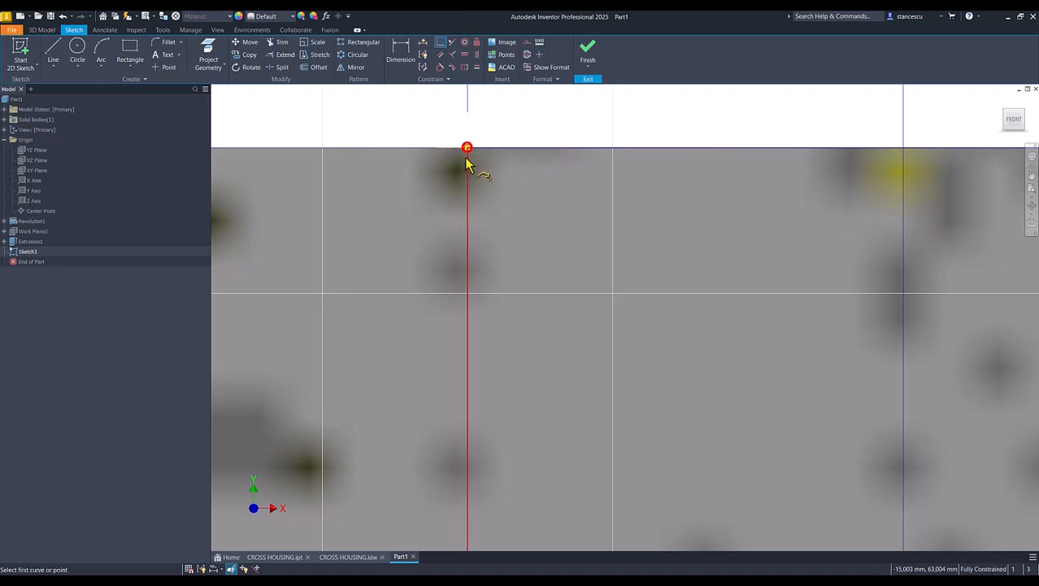
{"action": "key", "text": "Num_Lock"}
{"action": "scroll", "coordinate": [440, 211], "scroll_direction": "down", "scroll_amount": 10}
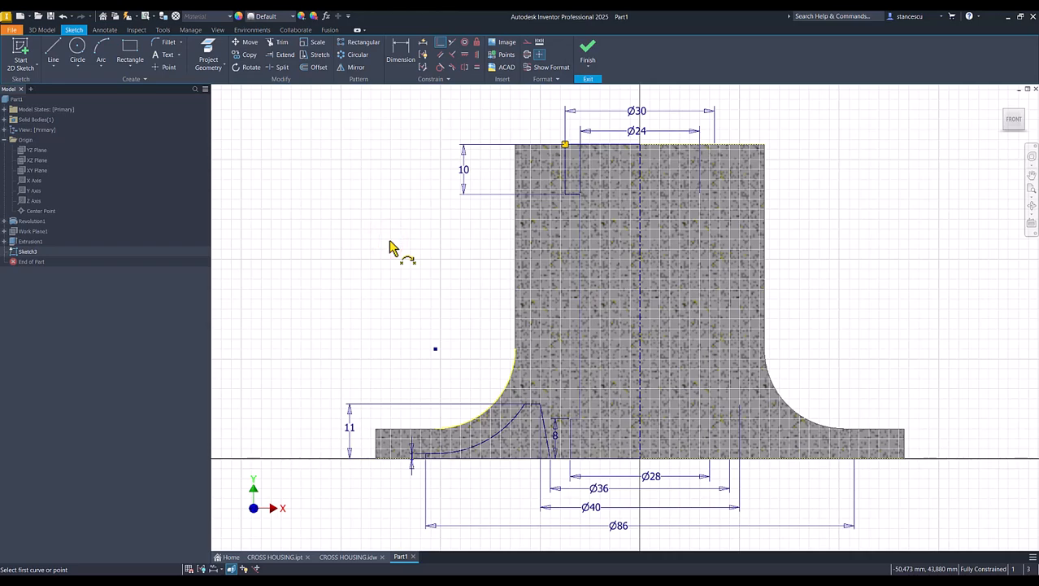
{"action": "left_click", "coordinate": [587, 50]}
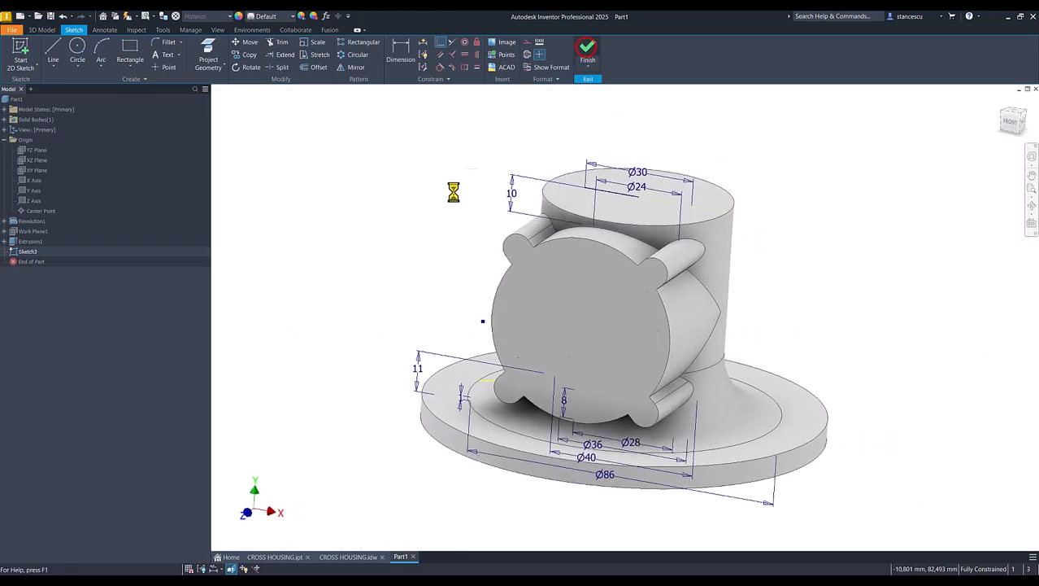
{"action": "left_click", "coordinate": [376, 237]}
- Revolve the under-base recess and stepped bore profiles 360° about the central vertical axis as a cut
{"action": "left_click", "coordinate": [78, 52]}
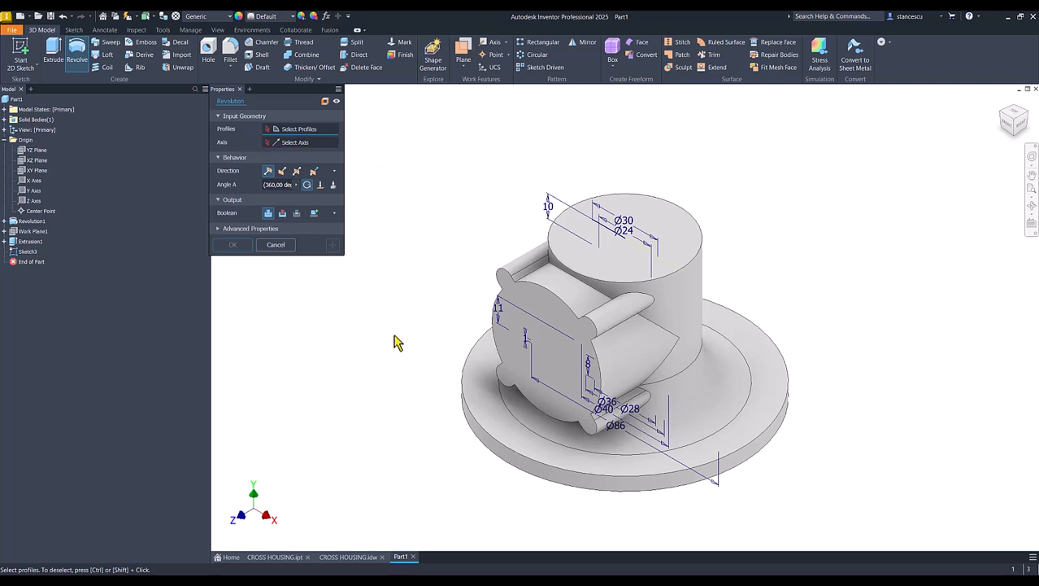
{"action": "left_click", "coordinate": [546, 348]}
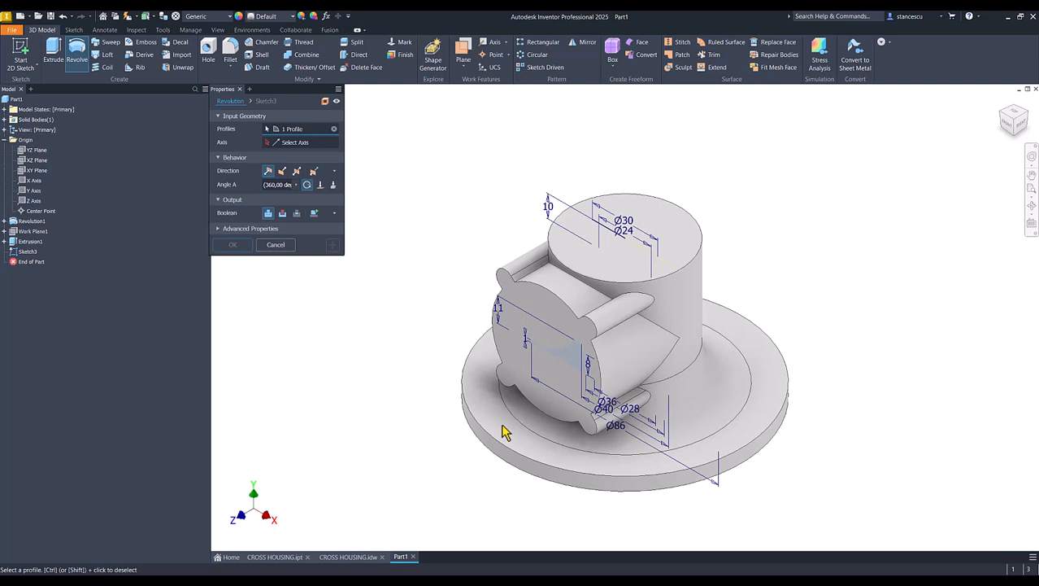
{"action": "left_click", "coordinate": [605, 298]}
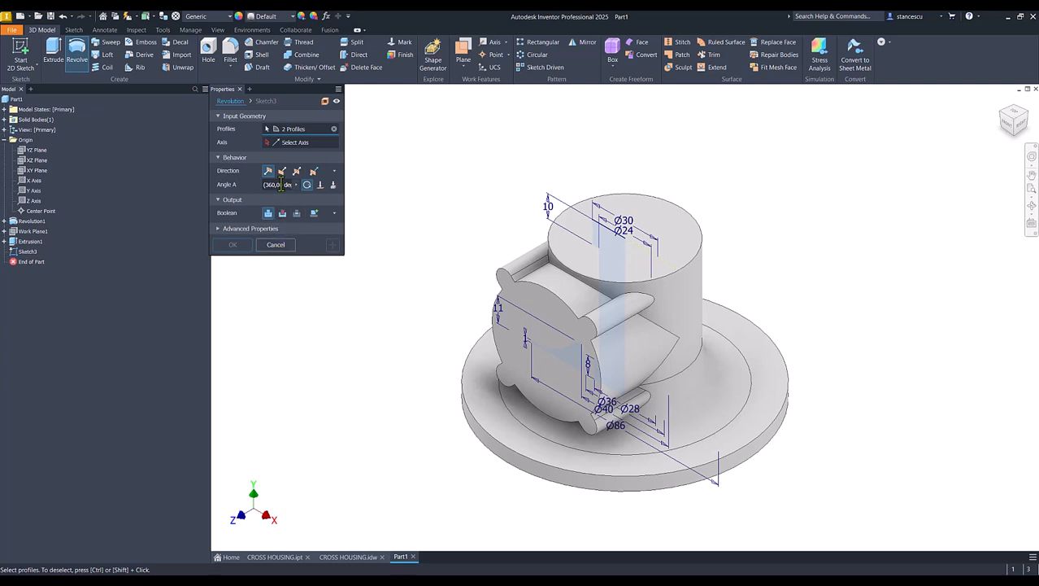
{"action": "left_click", "coordinate": [292, 144]}
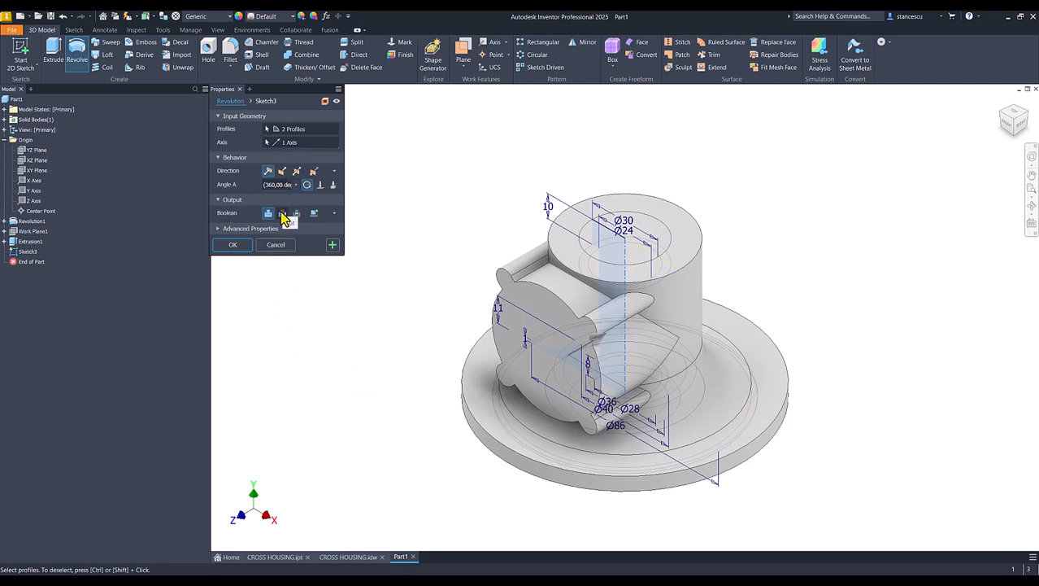
{"action": "left_click", "coordinate": [281, 213]}
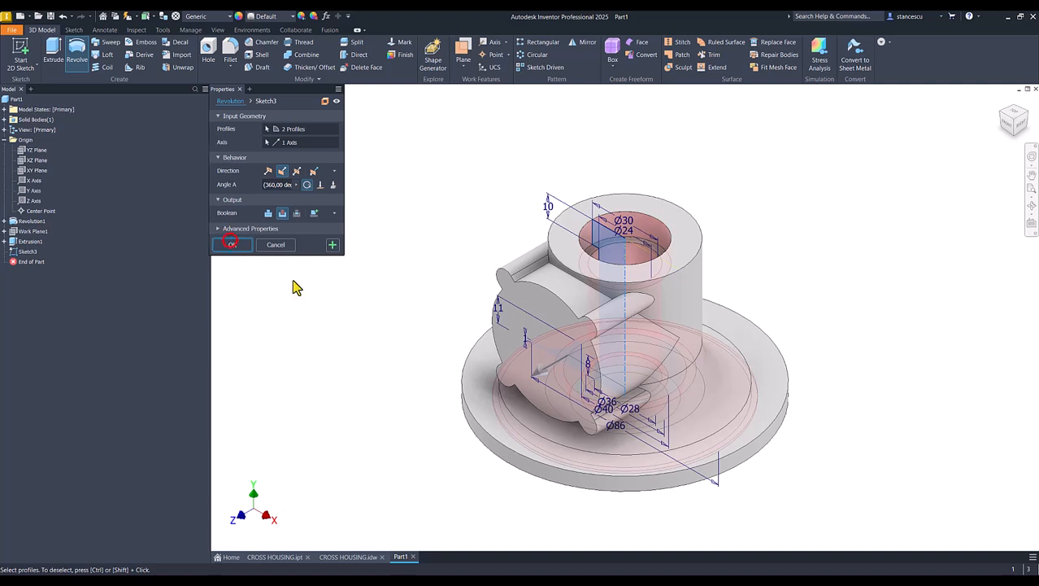
{"action": "left_click", "coordinate": [347, 365]}
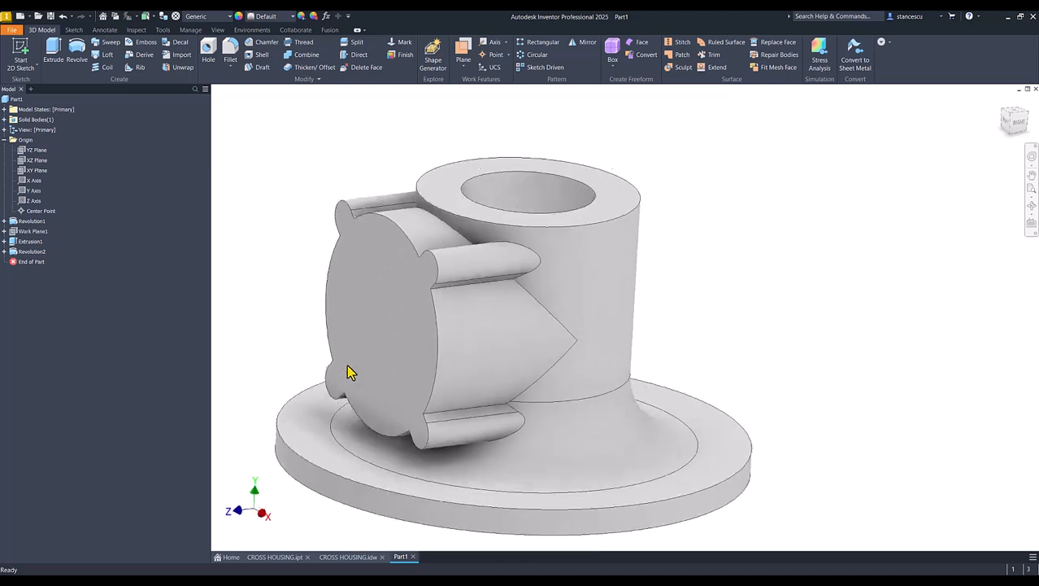
{"action": "key", "text": "F6"}
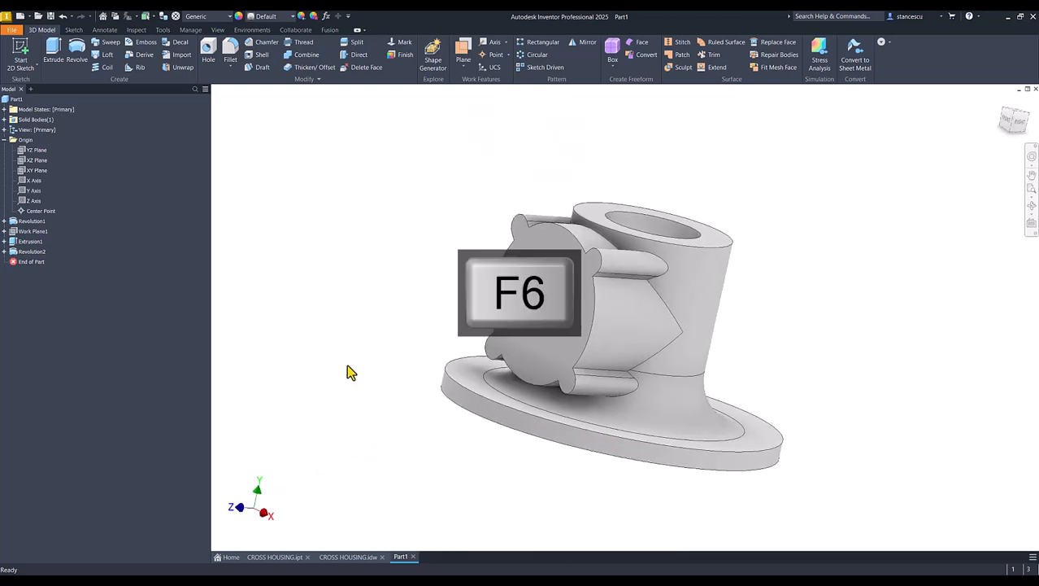
- Examine the side opening's dimensions in section A-A of the CROSS HOUSING.idw drawing, and return to Part1
{"action": "left_click", "coordinate": [338, 558]}
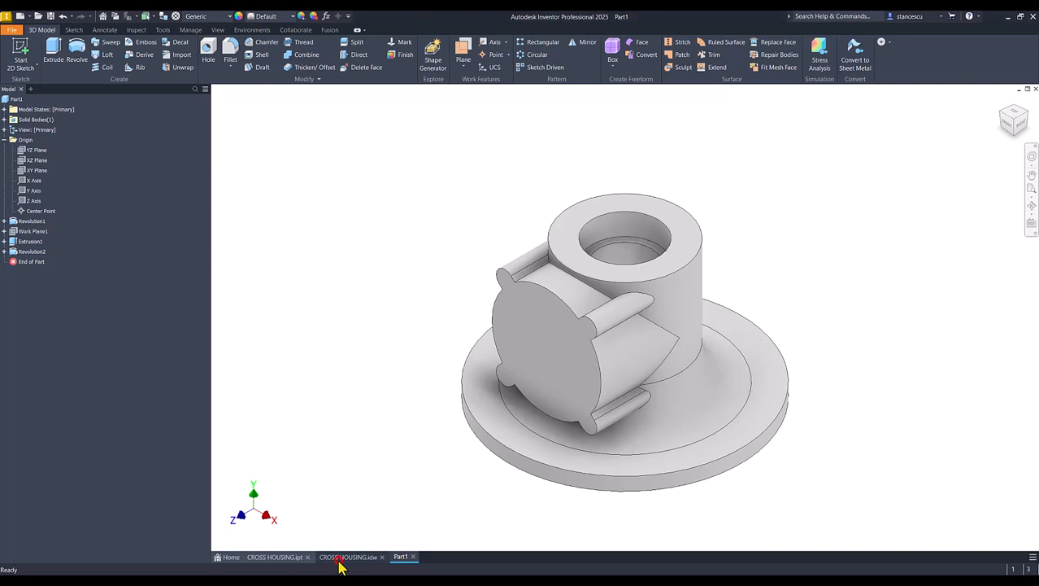
{"action": "left_click", "coordinate": [374, 205]}
{"action": "key", "text": "Escape"}
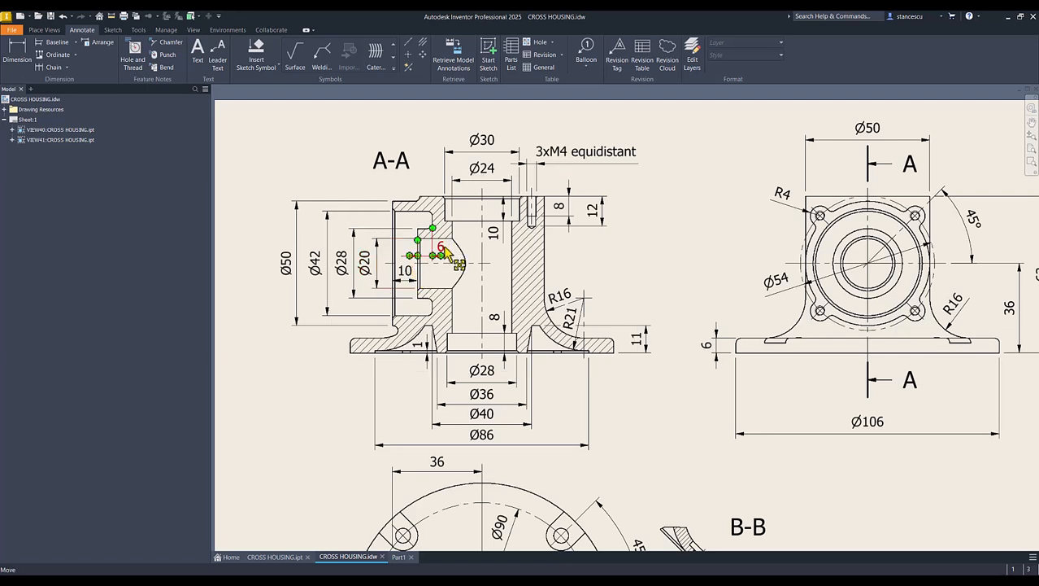
{"action": "left_click", "coordinate": [397, 557]}
{"action": "left_click", "coordinate": [347, 253]}
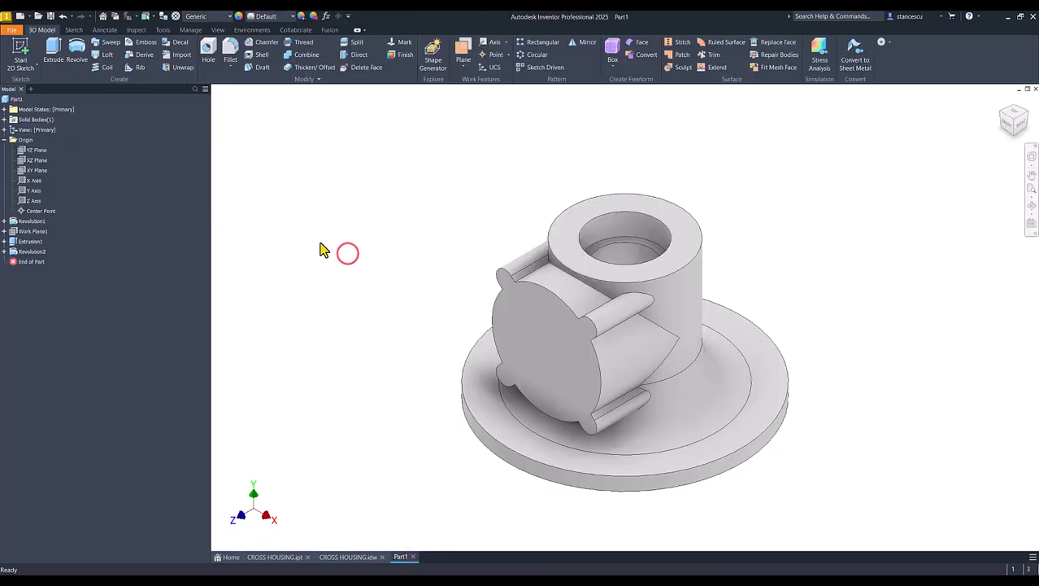
- Start a new sketch on the YZ Plane and slice the model graphics at the sketch plane
{"action": "left_click", "coordinate": [34, 151]}
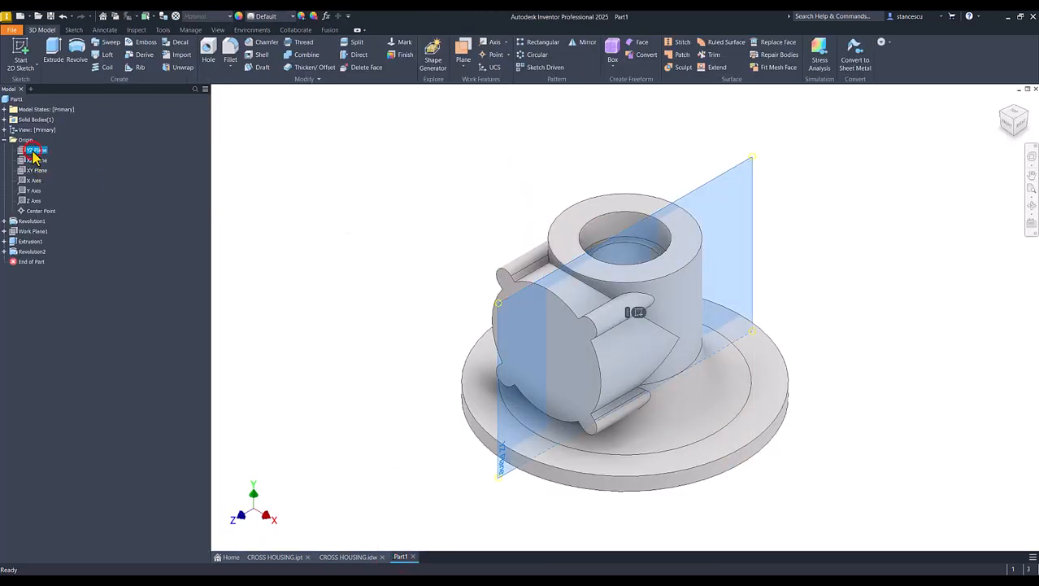
{"action": "left_click", "coordinate": [635, 313]}
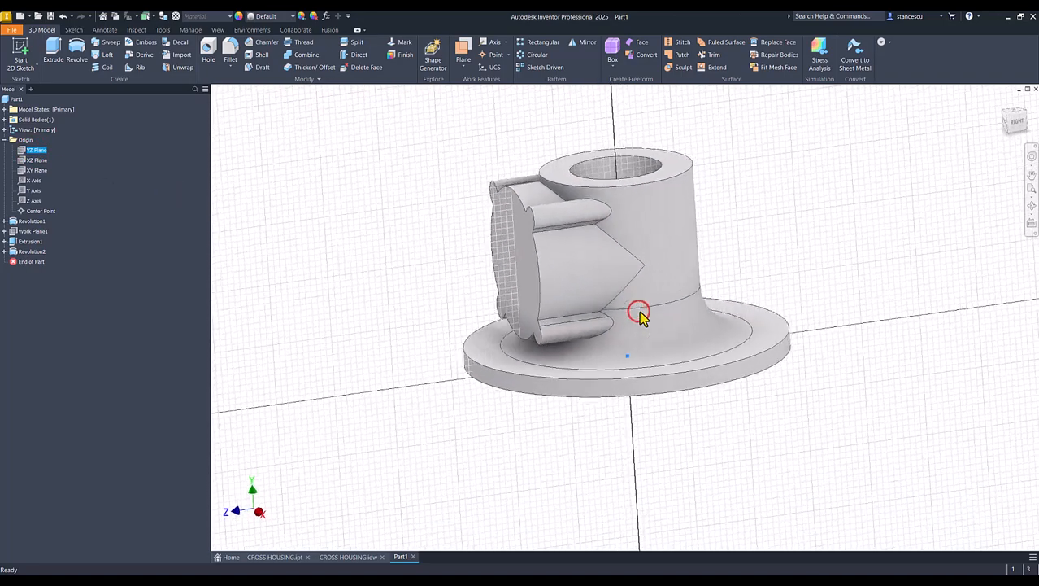
{"action": "key", "text": "Num_Lock"}
{"action": "key", "text": "F7"}
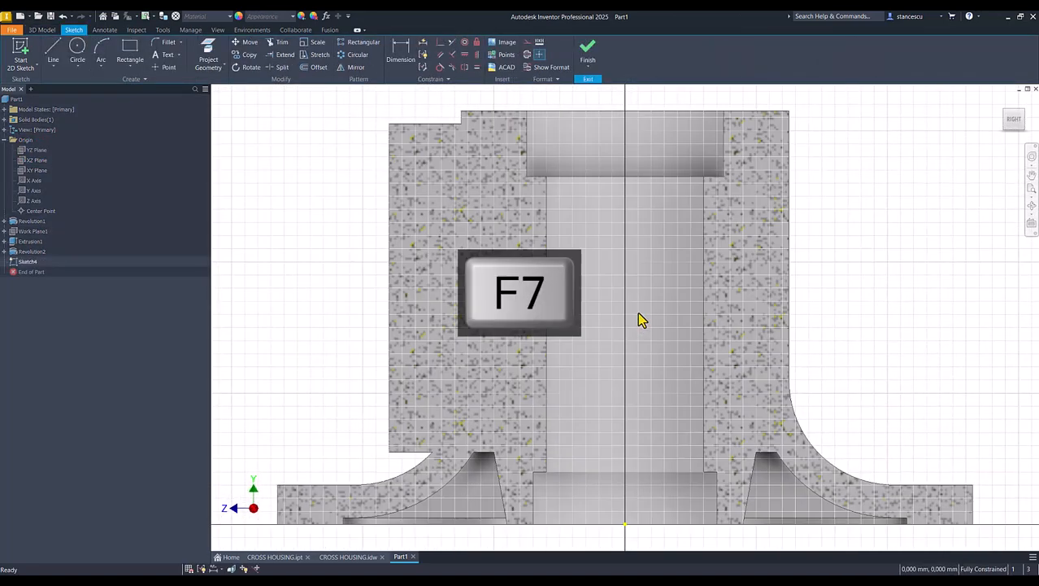
{"action": "left_click", "coordinate": [315, 221]}
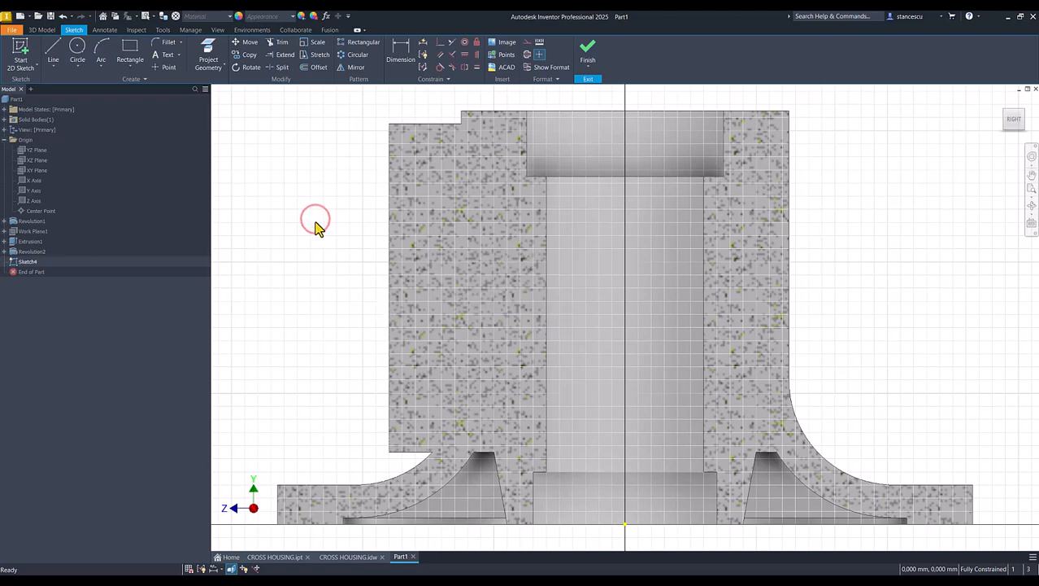
- Sketch a horizontal line about 36 mm long from the side boss's outer face to the vertical axis, and make it a centerline
{"action": "left_click", "coordinate": [53, 49]}
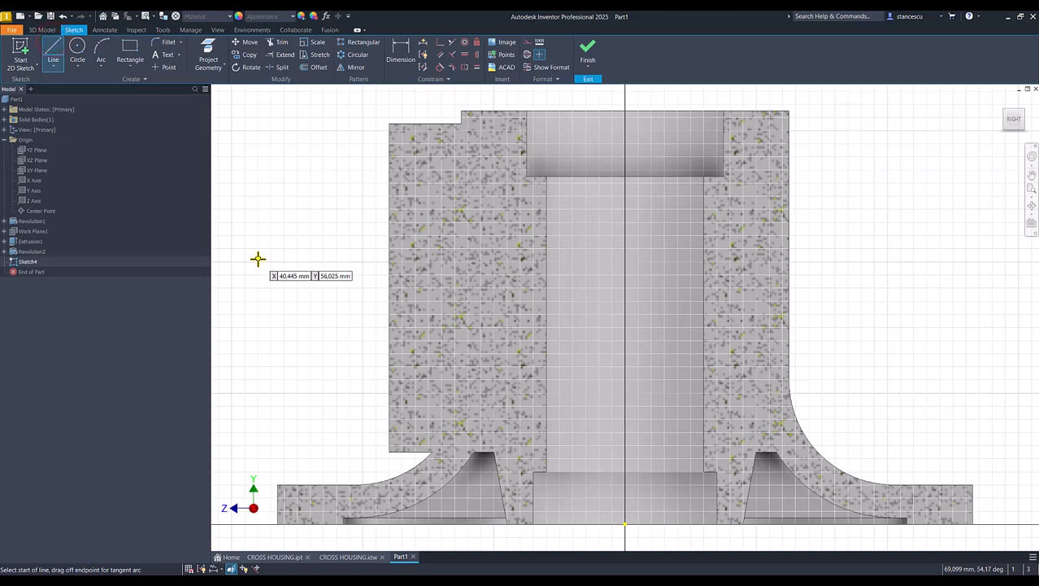
{"action": "left_click", "coordinate": [389, 294]}
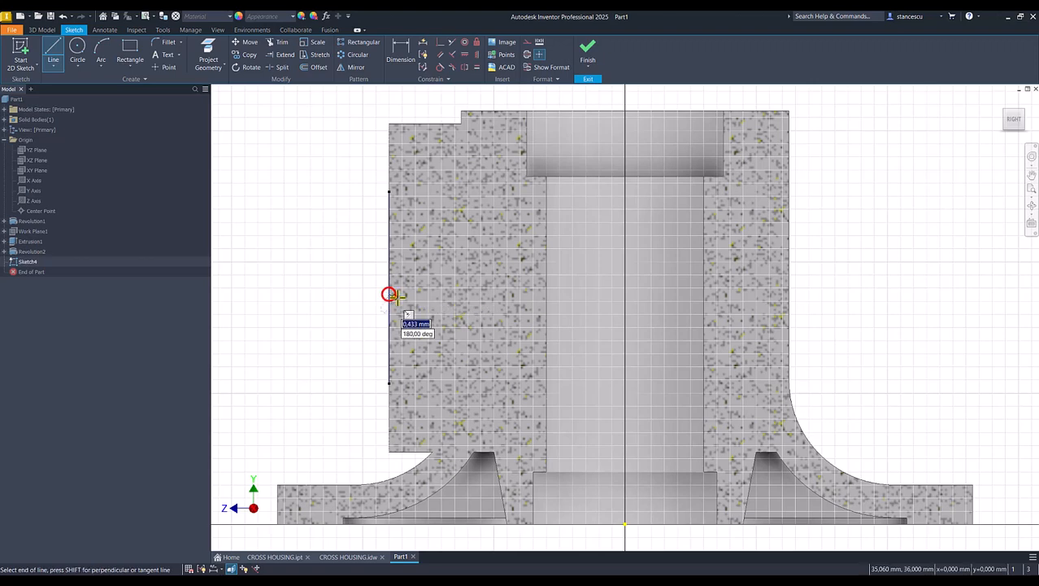
{"action": "left_click", "coordinate": [623, 294]}
{"action": "key", "text": "Escape"}
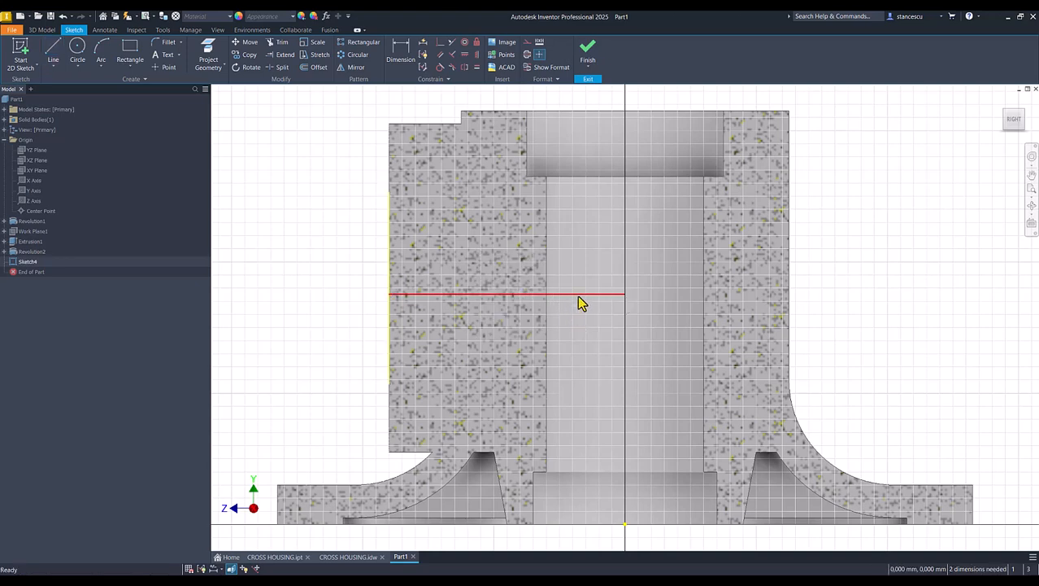
{"action": "left_click", "coordinate": [603, 293]}
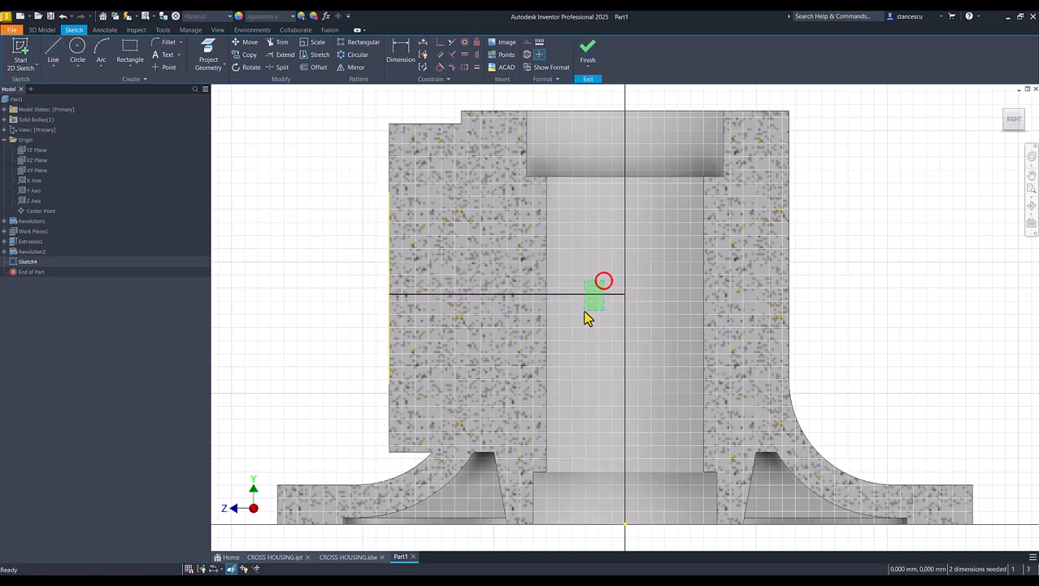
{"action": "left_click", "coordinate": [526, 53]}
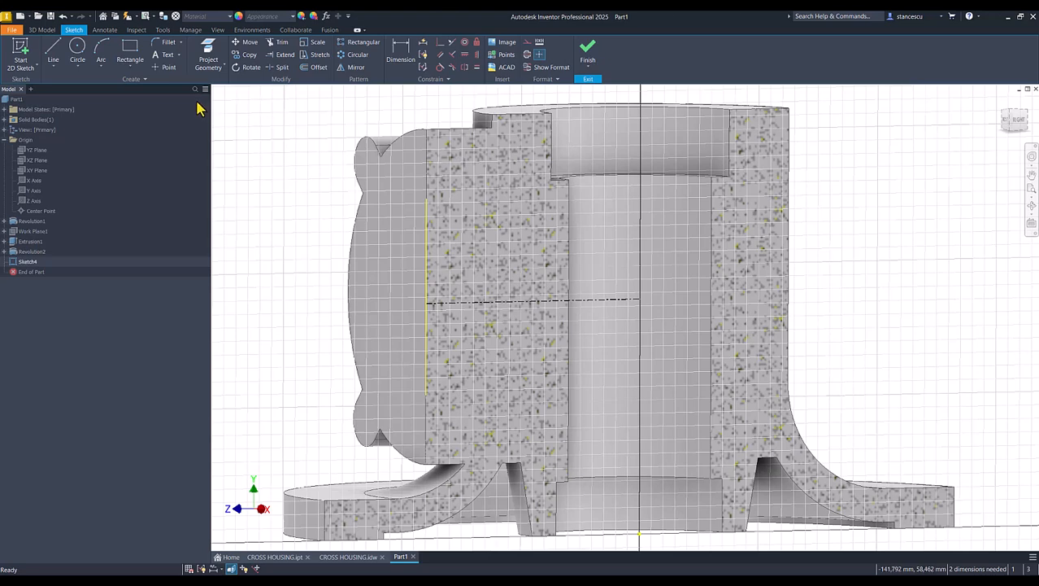
- Project the curved outer edge of the side boss's face and make the centerline's outer endpoint coincident with the projected edge's center point
{"action": "left_click", "coordinate": [209, 48]}
{"action": "left_click", "coordinate": [352, 232]}
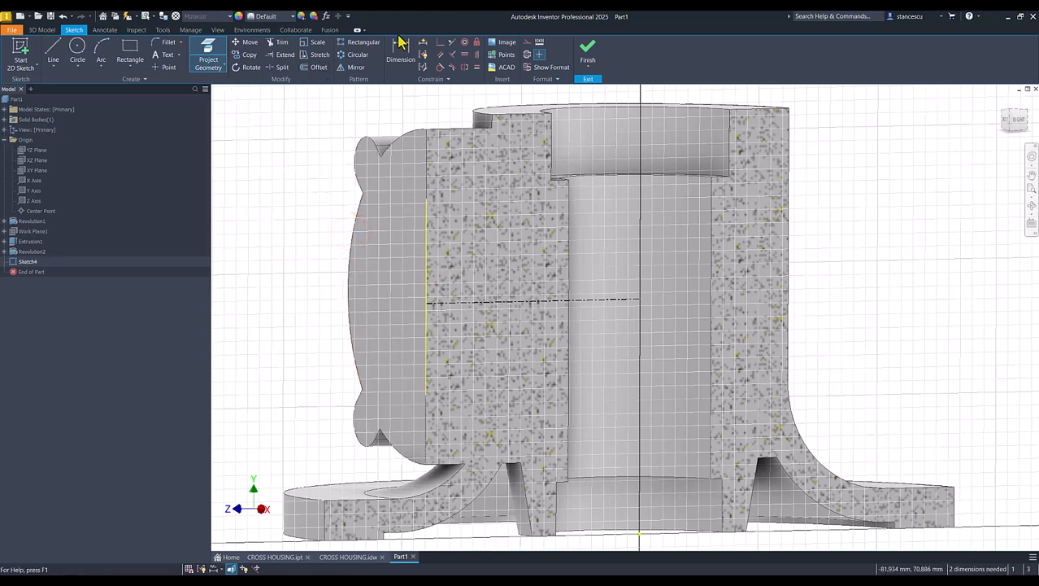
{"action": "left_click", "coordinate": [440, 43]}
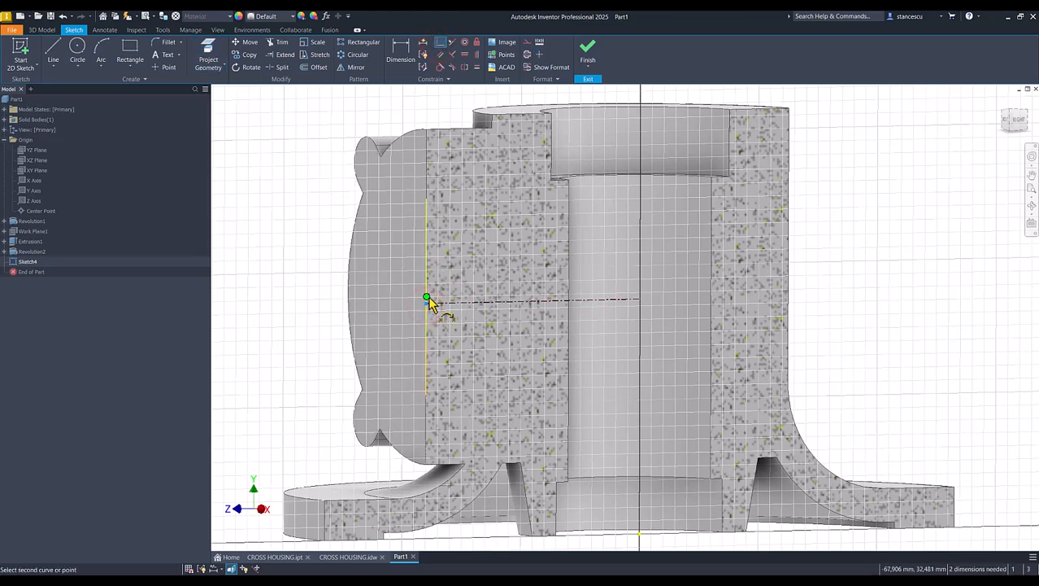
{"action": "left_click", "coordinate": [427, 298]}
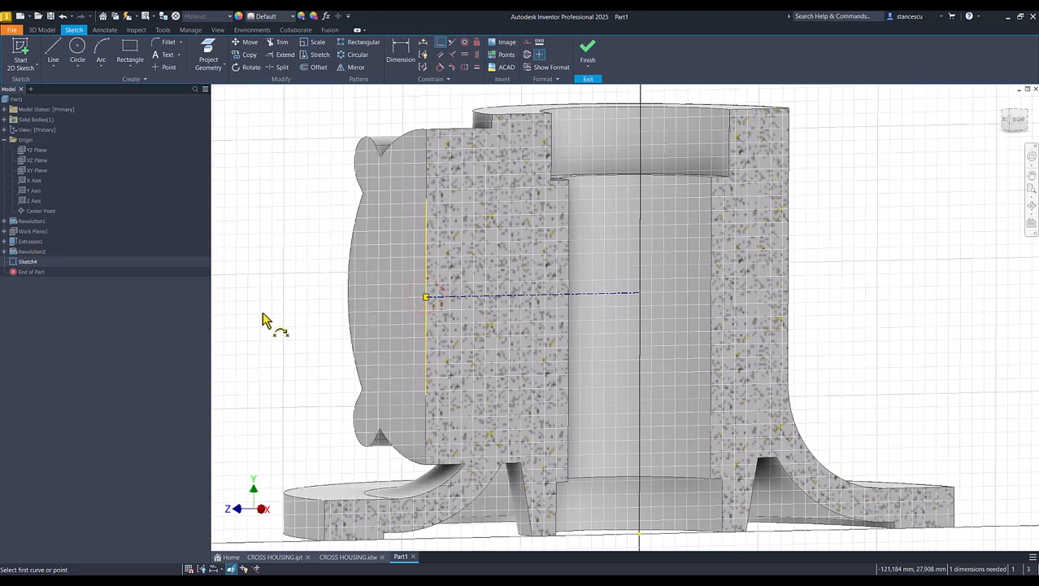
- Align the centerline's inner endpoint vertically with the sketch origin
{"action": "left_click", "coordinate": [478, 55]}
{"action": "left_click", "coordinate": [641, 294]}
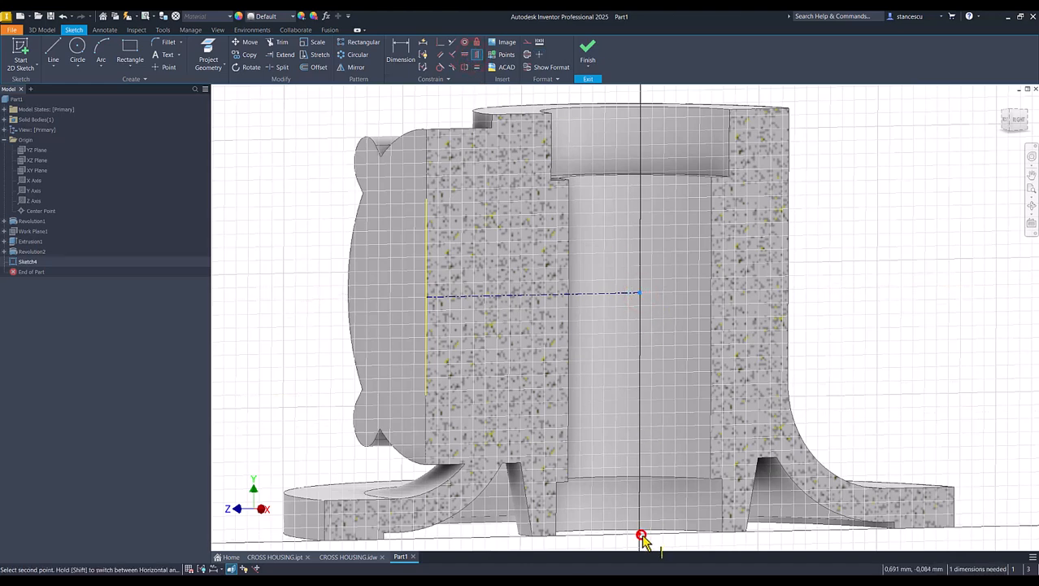
- Try to constrain the centerline's inner endpoint vertically to the origin point
{"action": "left_click", "coordinate": [642, 537]}
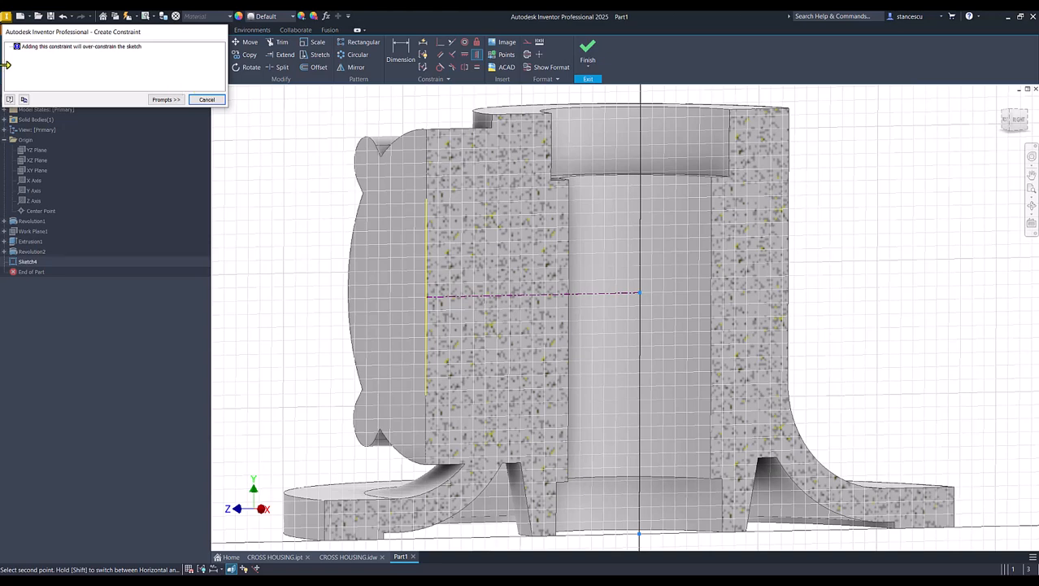
{"action": "left_click", "coordinate": [204, 100]}
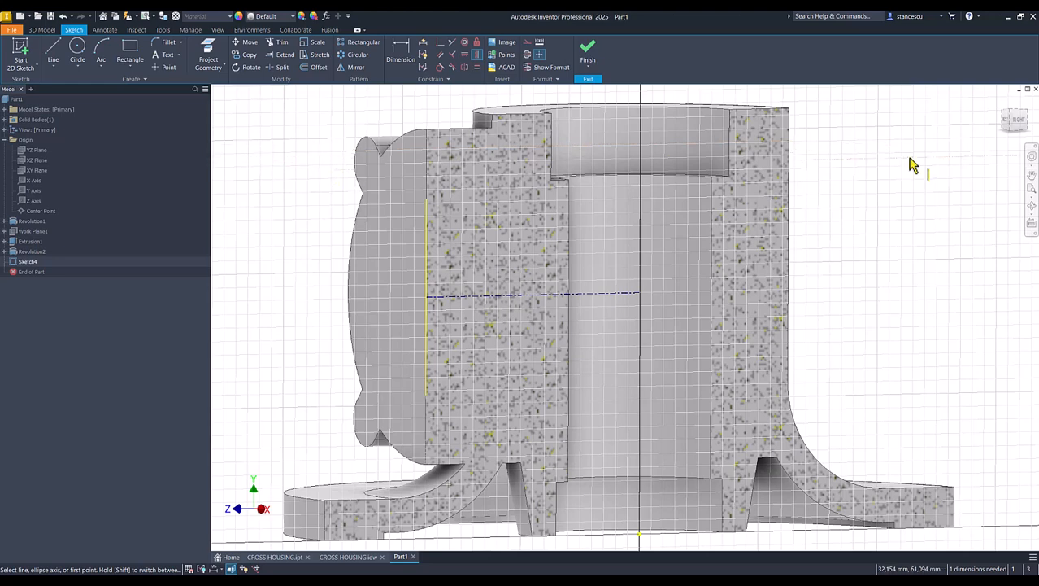
- Draw a closed stepped half-profile above the centerline, starting on the side boss face about 18 mm high and ending on the vertical axis
{"action": "left_click", "coordinate": [1014, 120]}
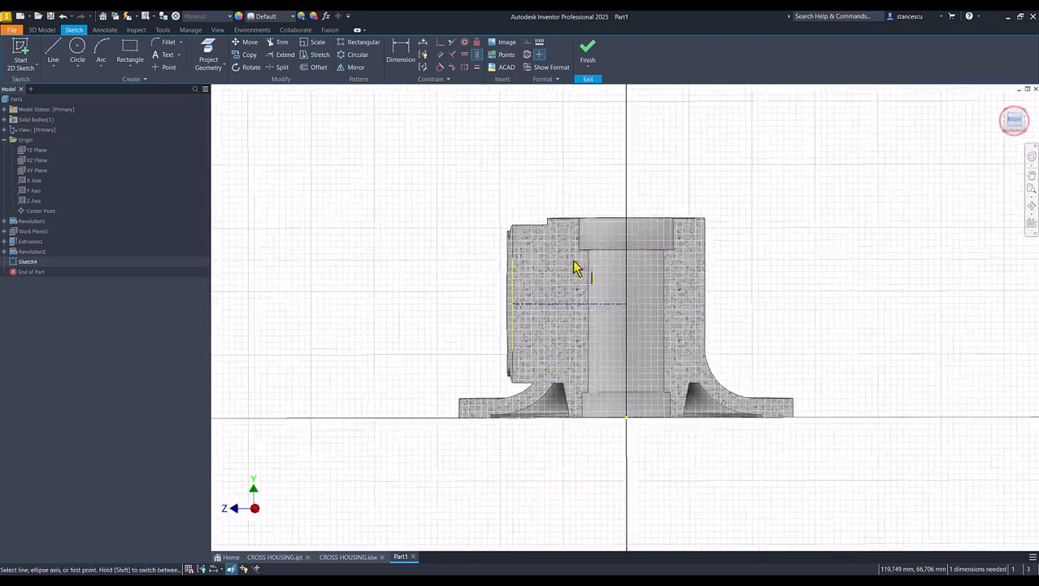
{"action": "key", "text": "Num_Lock"}
{"action": "scroll", "coordinate": [420, 297], "scroll_direction": "up", "scroll_amount": 4}
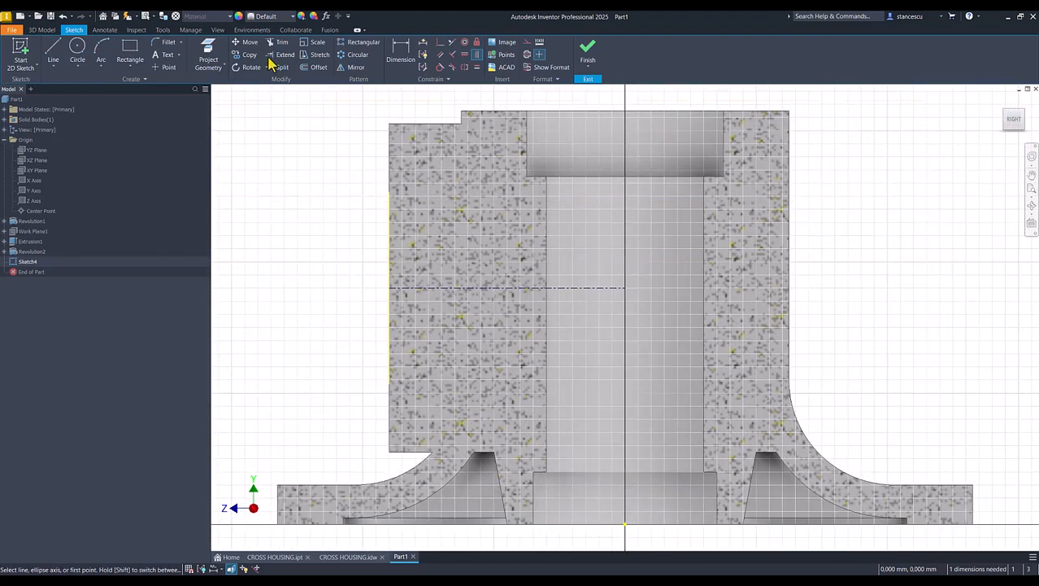
{"action": "left_click", "coordinate": [52, 47]}
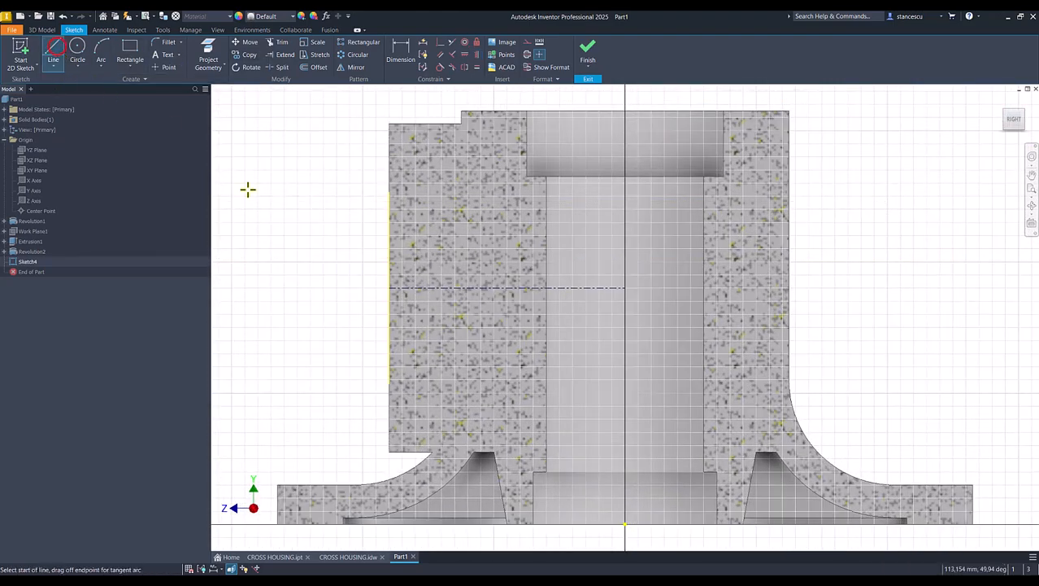
{"action": "left_click", "coordinate": [389, 288]}
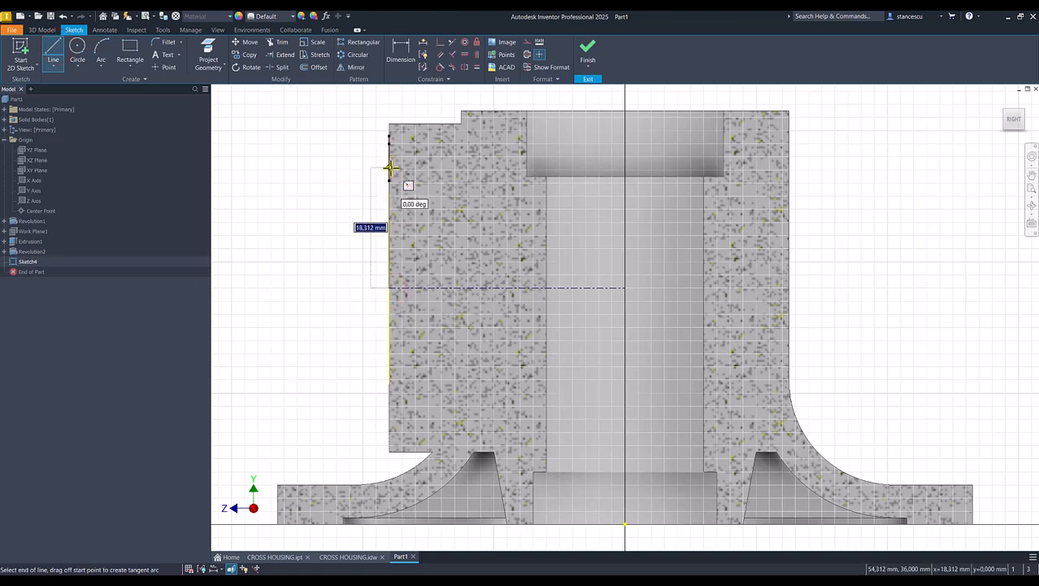
{"action": "double_click", "coordinate": [390, 169]}
{"action": "left_click", "coordinate": [389, 168]}
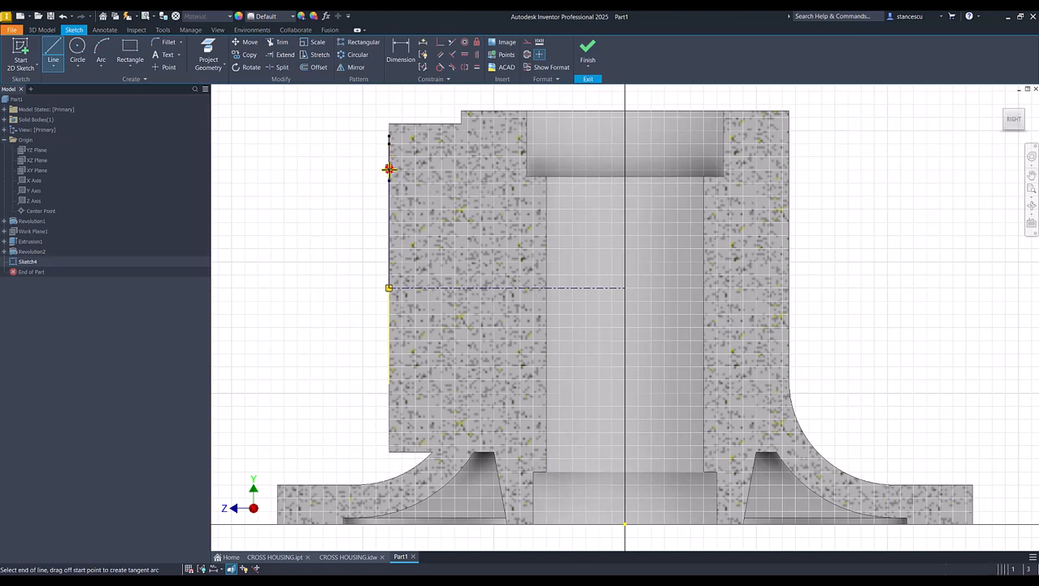
{"action": "left_click", "coordinate": [466, 167]}
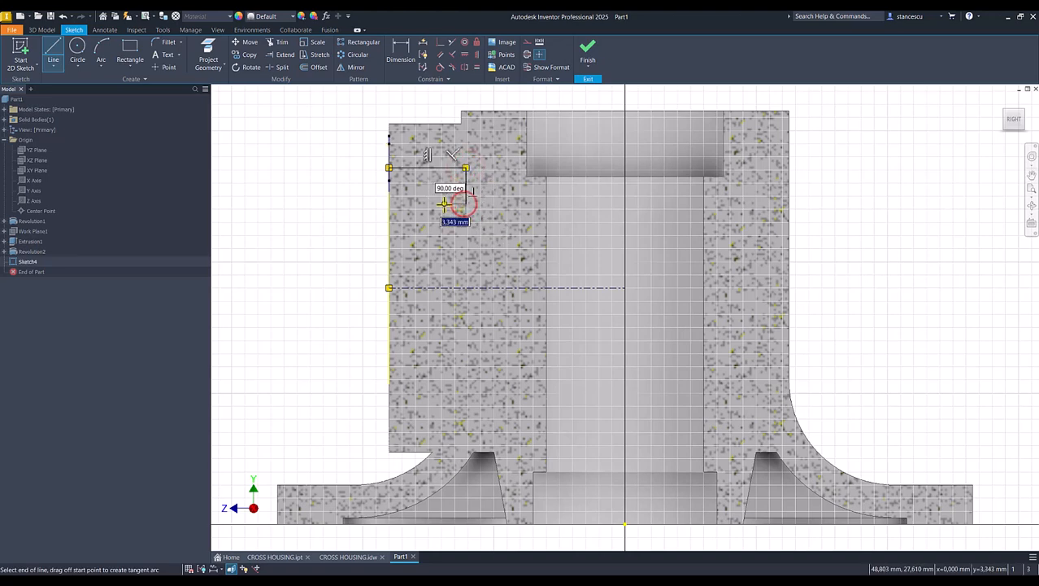
{"action": "left_click", "coordinate": [443, 204]}
{"action": "left_click", "coordinate": [443, 231]}
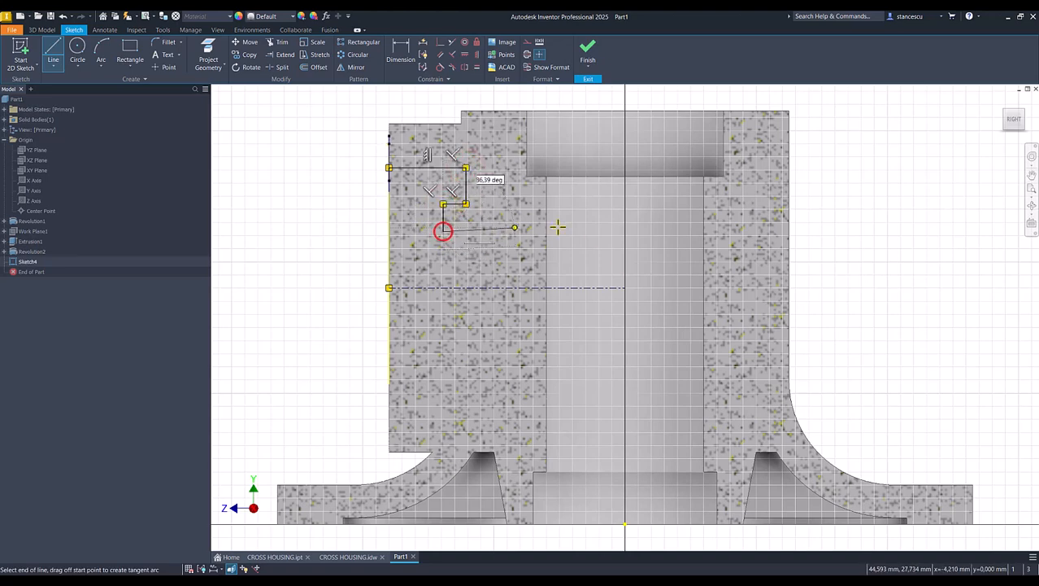
{"action": "left_click", "coordinate": [622, 232]}
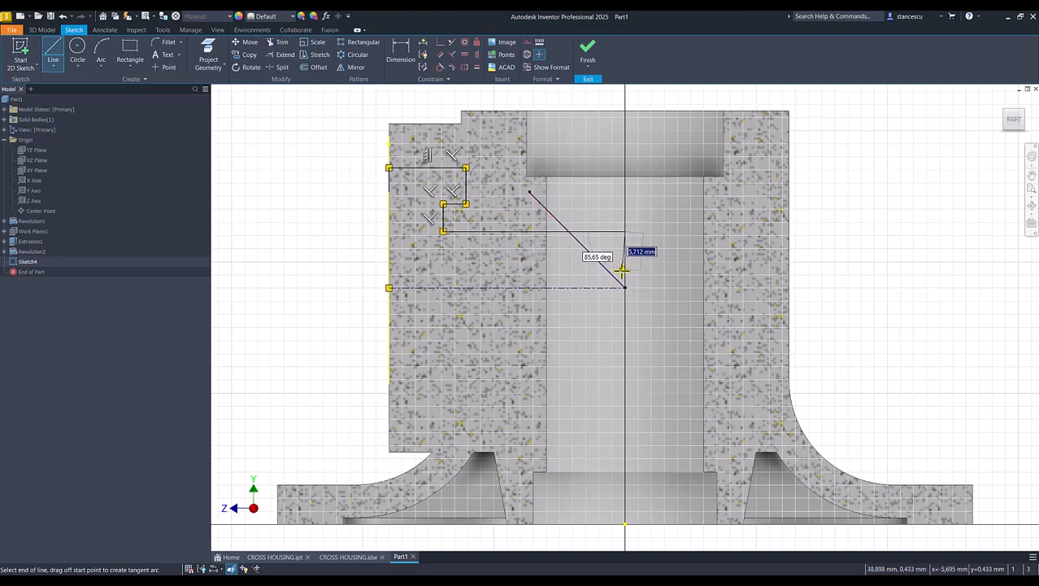
{"action": "left_click", "coordinate": [625, 288]}
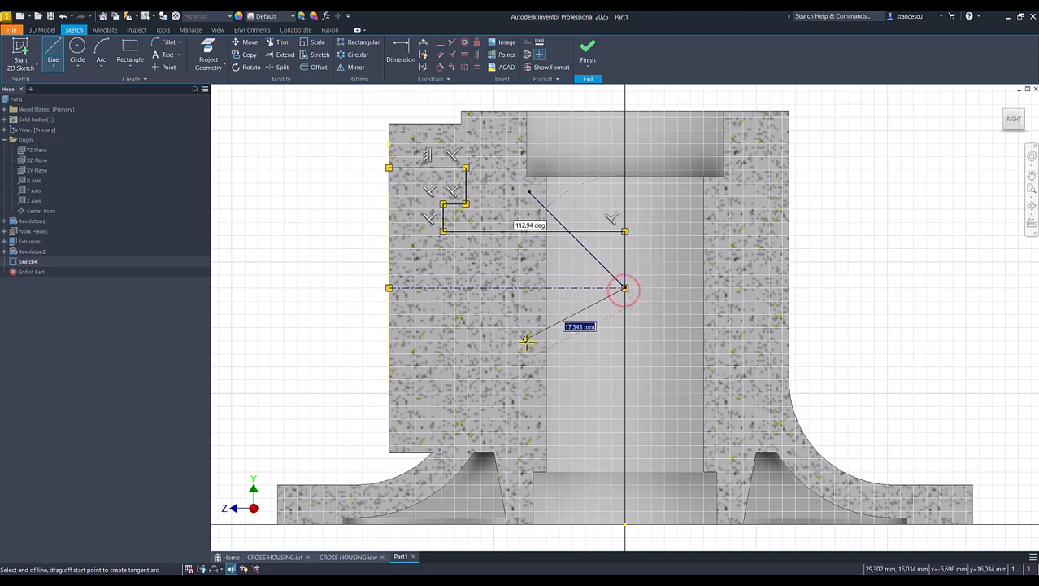
{"action": "key", "text": "Escape"}
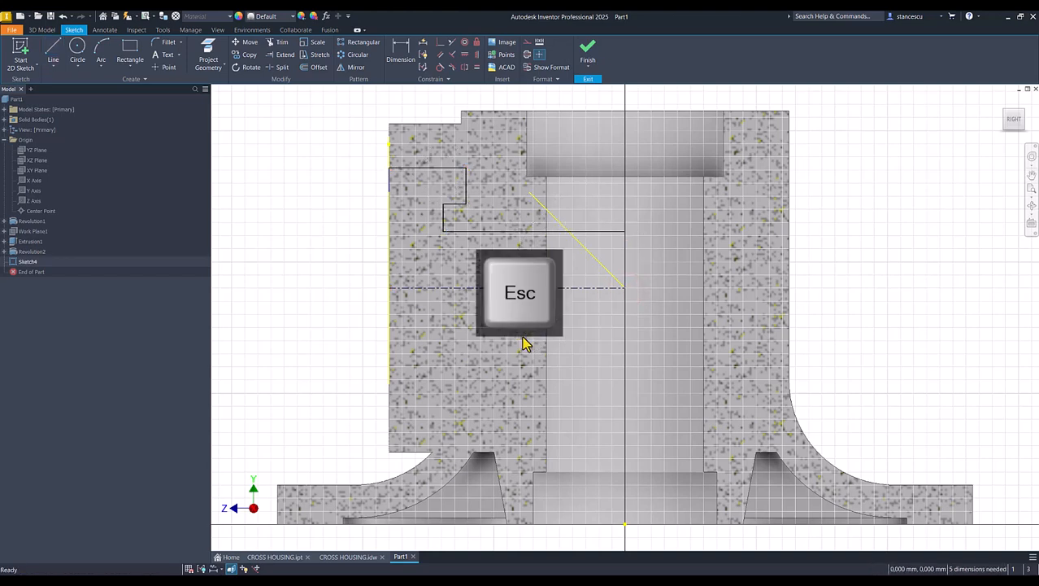
- Delete the stray diagonal projected line ending at the centerline's inner endpoint
{"action": "key", "text": "Delete"}
{"action": "left_click", "coordinate": [588, 256]}
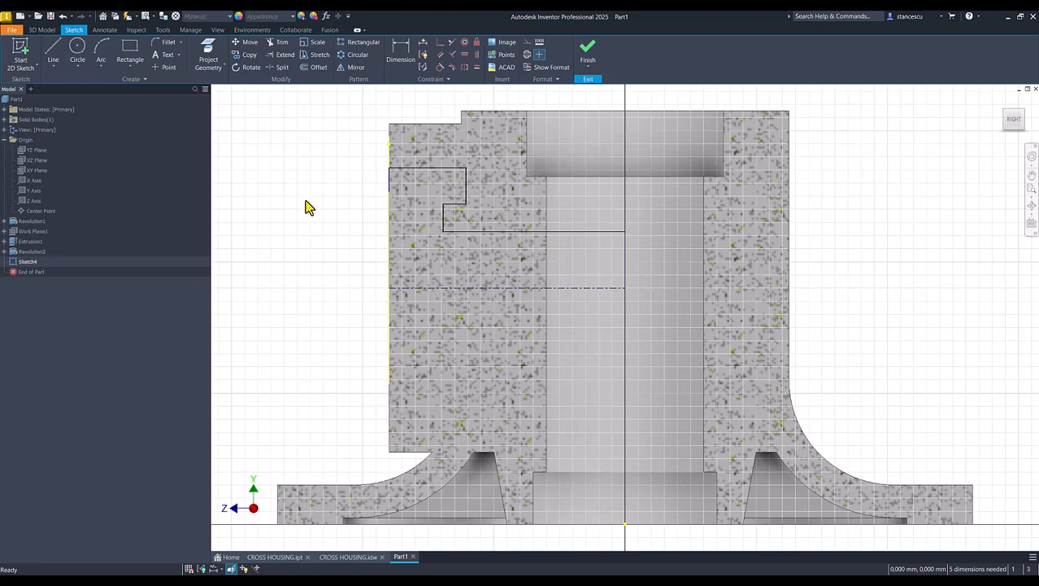
- Dimension the profile's uppermost horizontal edge from the centerline as a 42 mm diameter
{"action": "left_click", "coordinate": [399, 50]}
{"action": "left_click", "coordinate": [425, 290]}
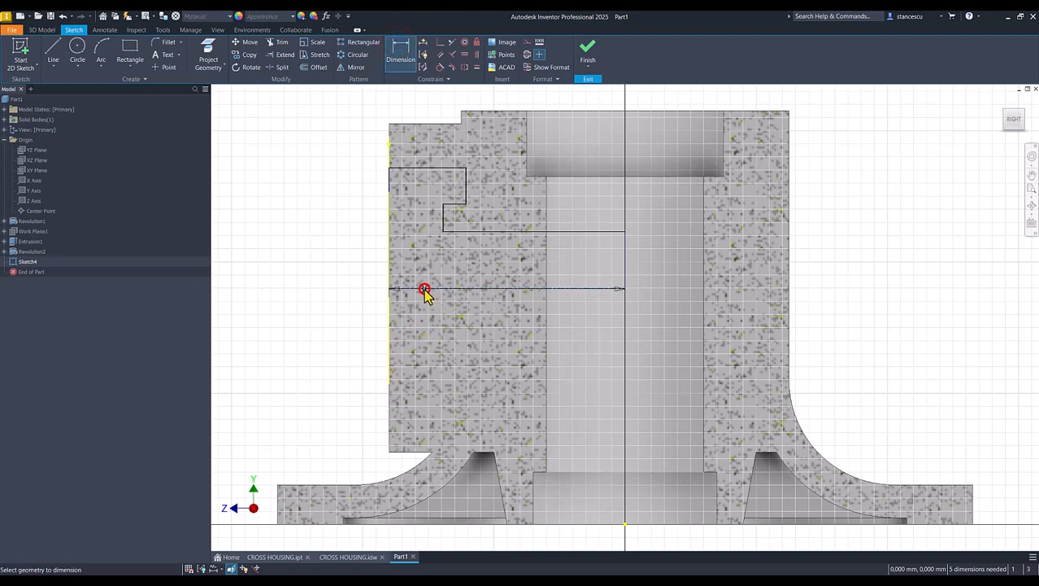
{"action": "left_click", "coordinate": [414, 170]}
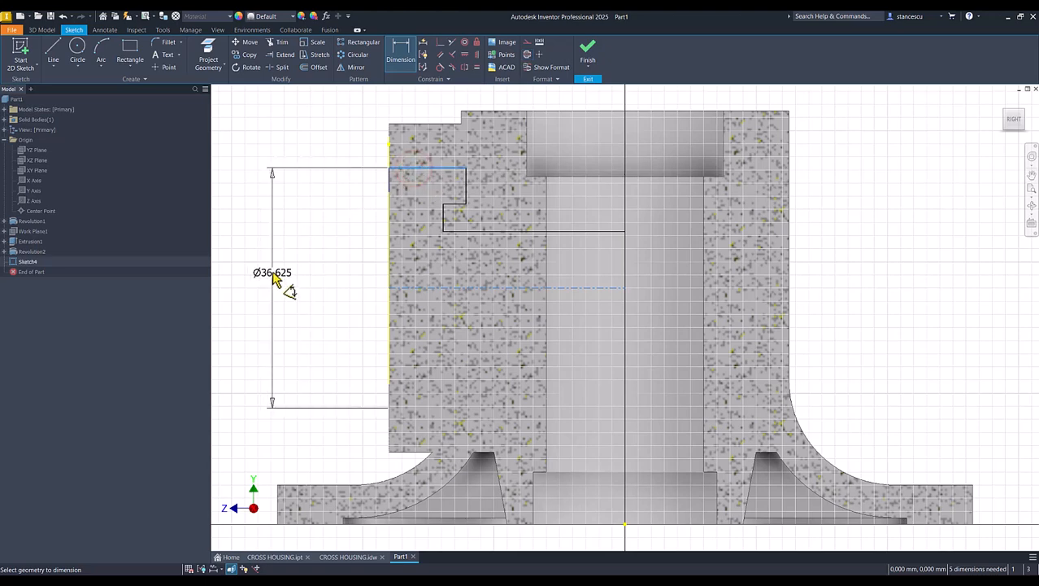
{"action": "left_click", "coordinate": [275, 285]}
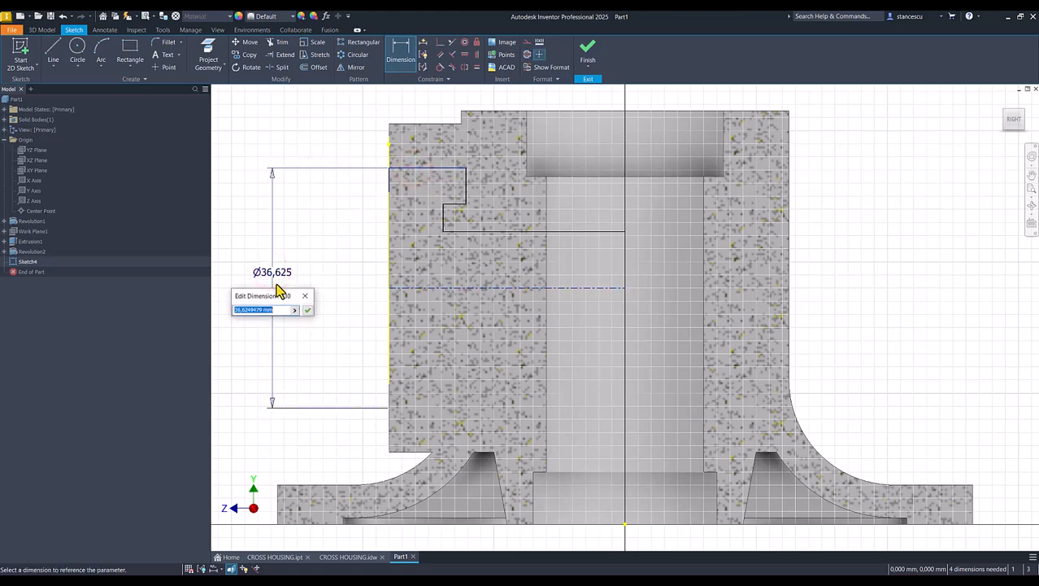
{"action": "type", "text": "42"}
{"action": "key", "text": "Return"}
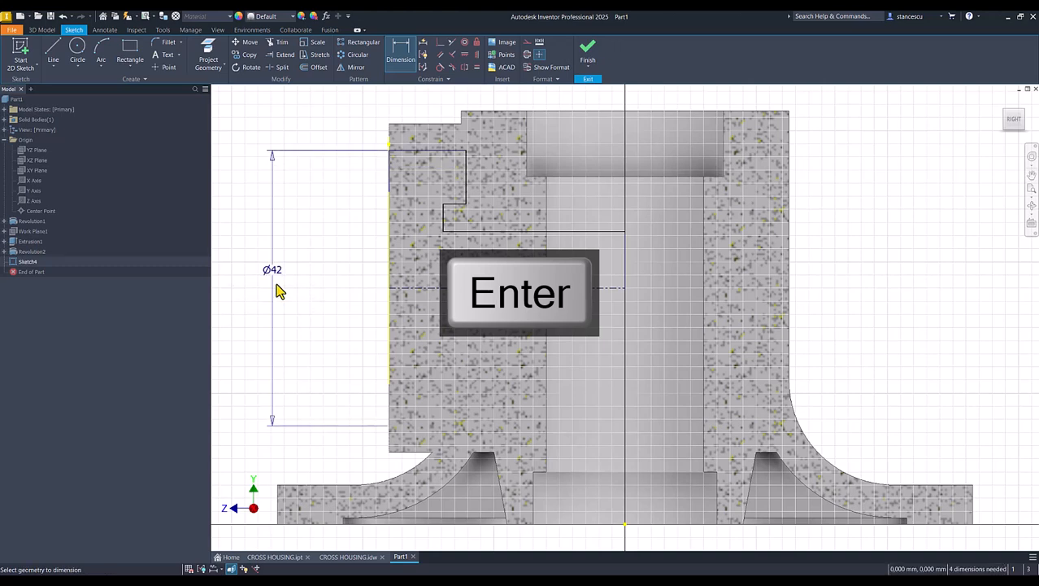
- Dimension the profile's short middle horizontal edge from the centerline as a 28 mm diameter
{"action": "left_click", "coordinate": [448, 206]}
{"action": "left_click", "coordinate": [453, 285]}
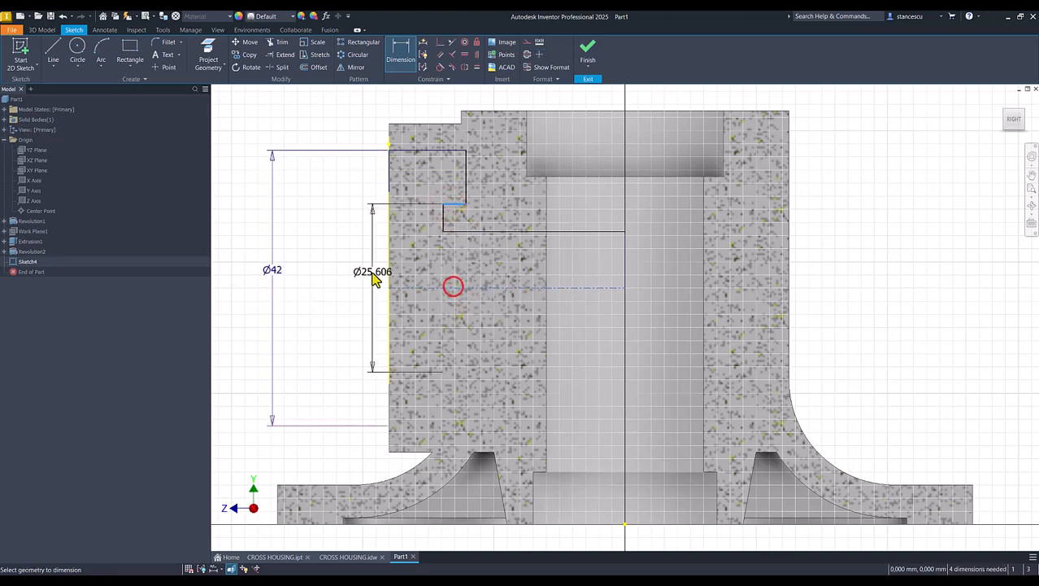
{"action": "left_click", "coordinate": [324, 277]}
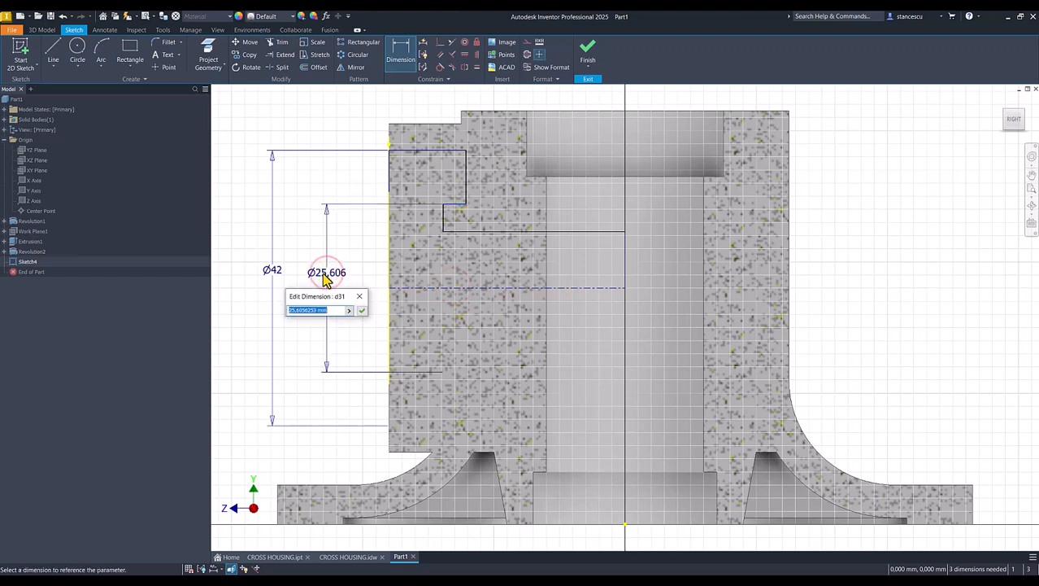
{"action": "type", "text": "2"}
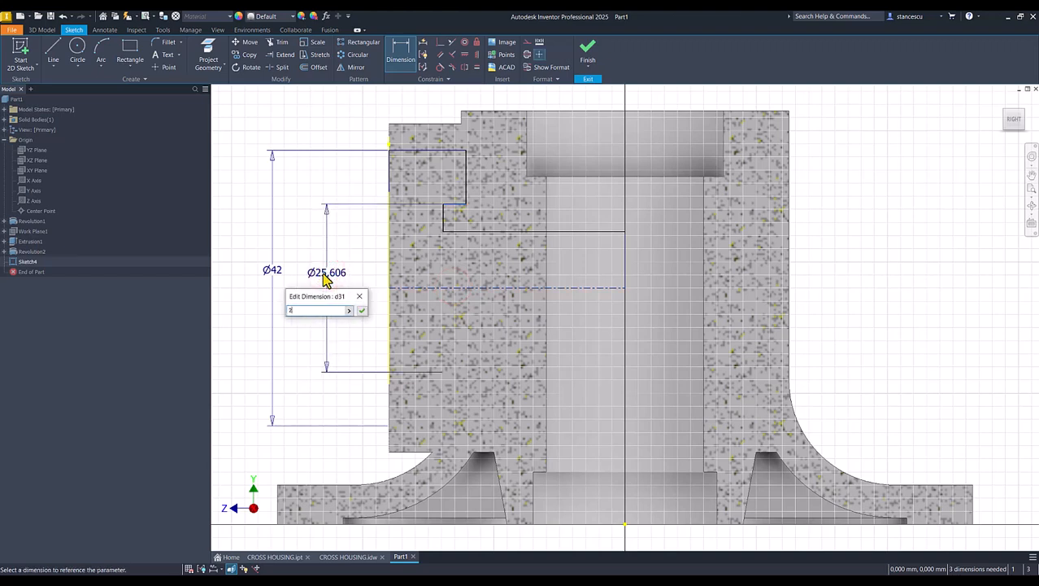
{"action": "type", "text": "8"}
{"action": "key", "text": "Return"}
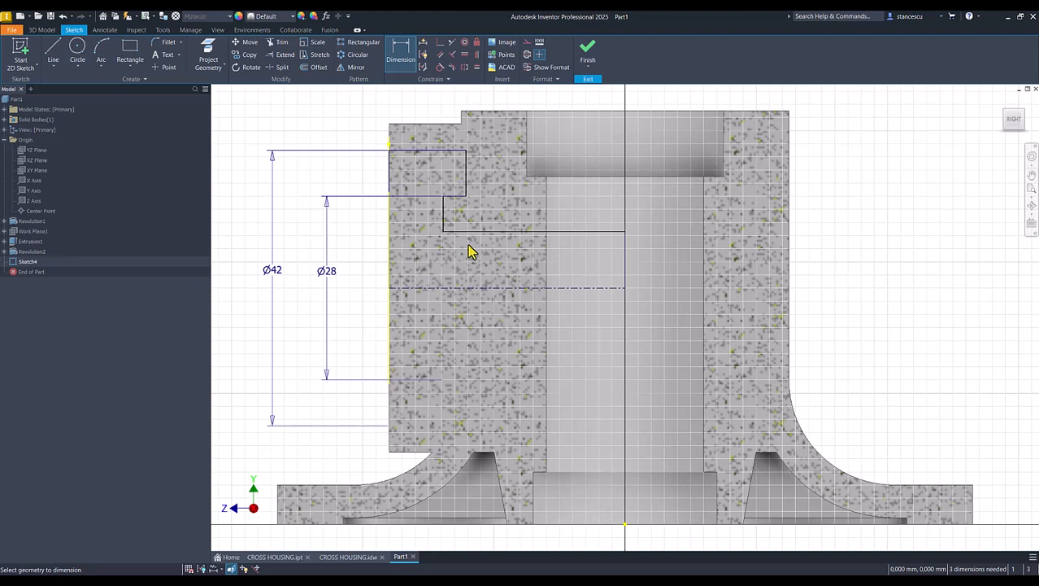
- Dimension the profile's long lower horizontal edge from the centerline as a 20 mm diameter
{"action": "left_click", "coordinate": [524, 232]}
{"action": "left_click", "coordinate": [407, 288]}
{"action": "left_click", "coordinate": [364, 291]}
{"action": "type", "text": "20"}
{"action": "key", "text": "Return"}
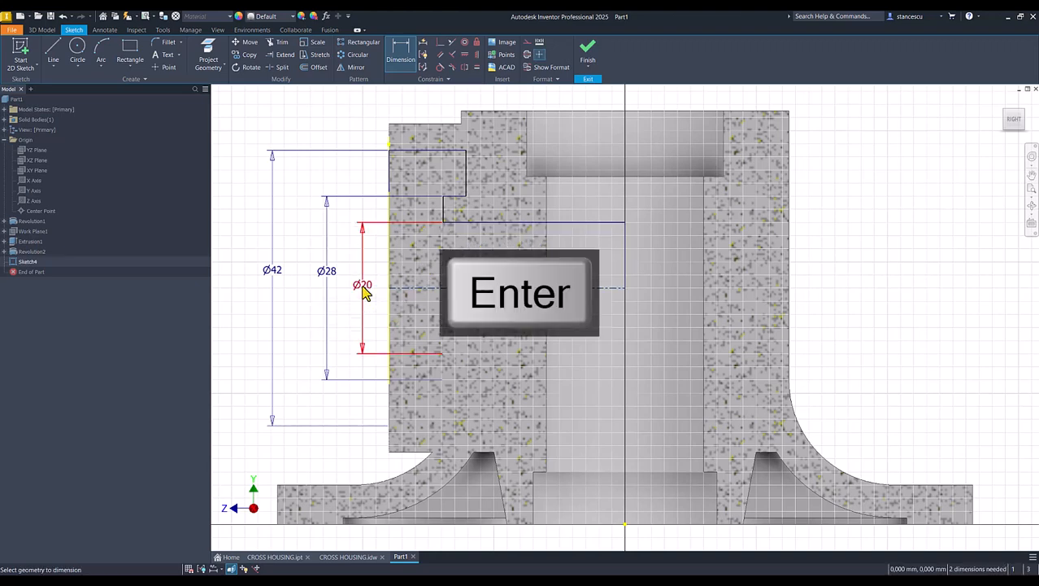
- Dimension the short vertical step edge 10 mm from the boss face
{"action": "left_click", "coordinate": [446, 209]}
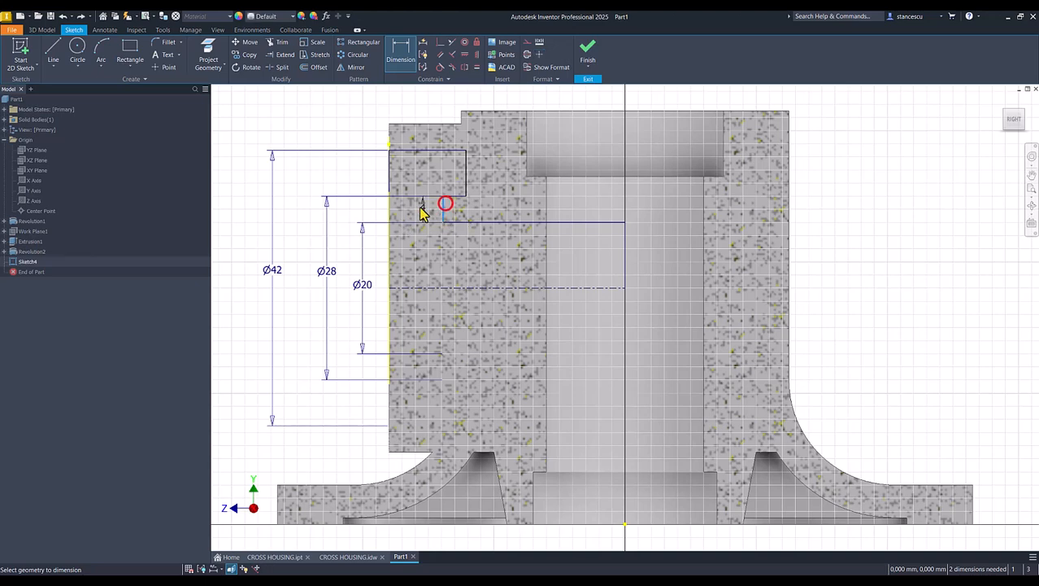
{"action": "left_click", "coordinate": [391, 172]}
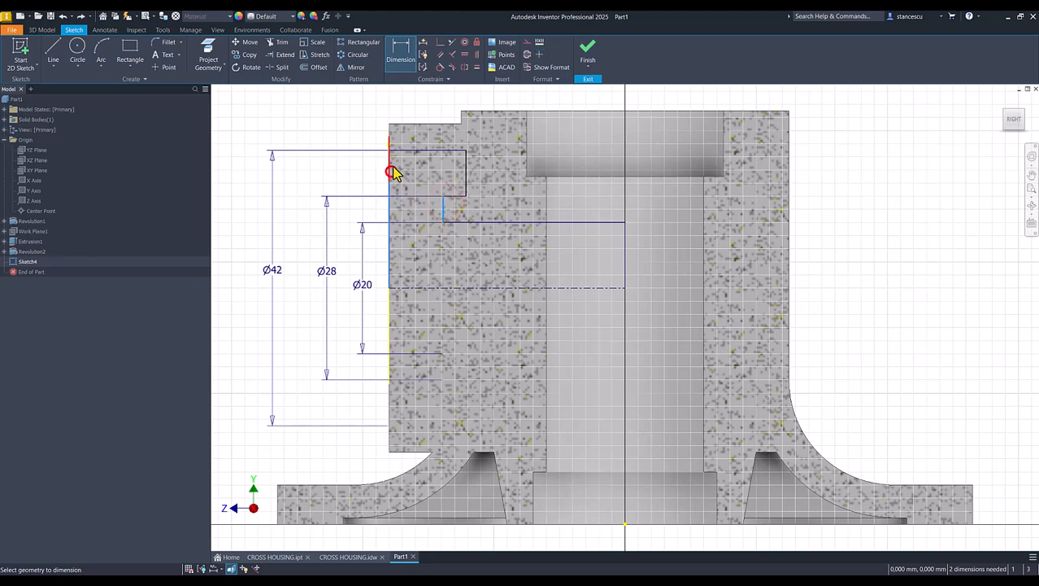
{"action": "left_click", "coordinate": [421, 102]}
{"action": "type", "text": "10"}
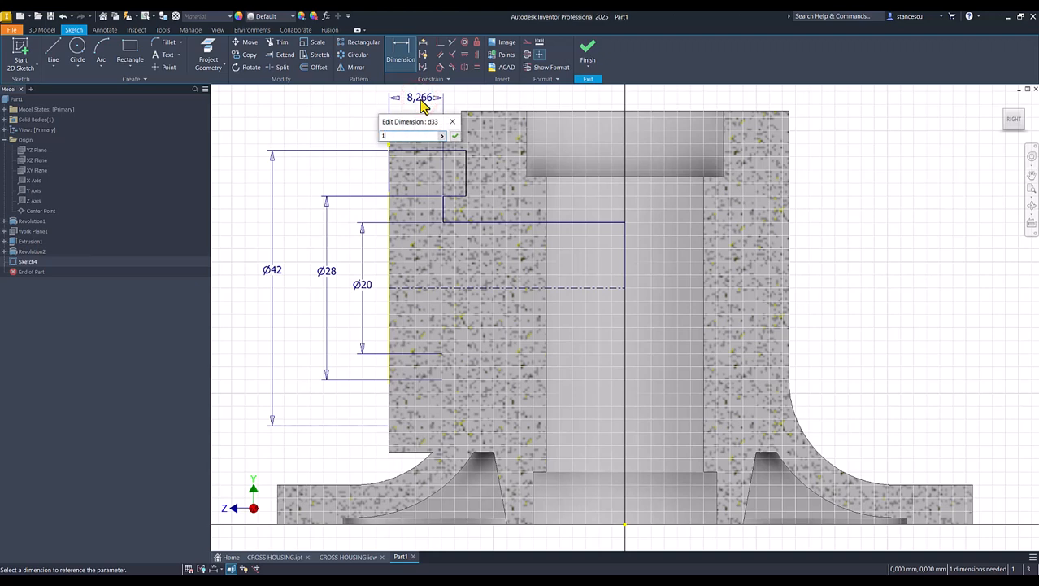
{"action": "key", "text": "Return"}
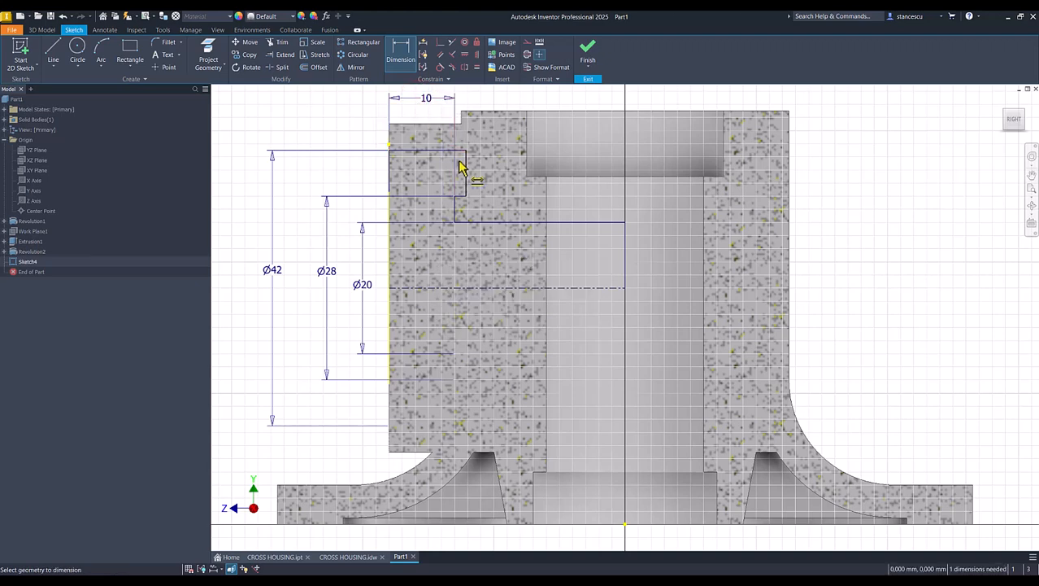
- Set the horizontal distance between the profile's two inner vertical edges to 6 mm
{"action": "left_click", "coordinate": [467, 173]}
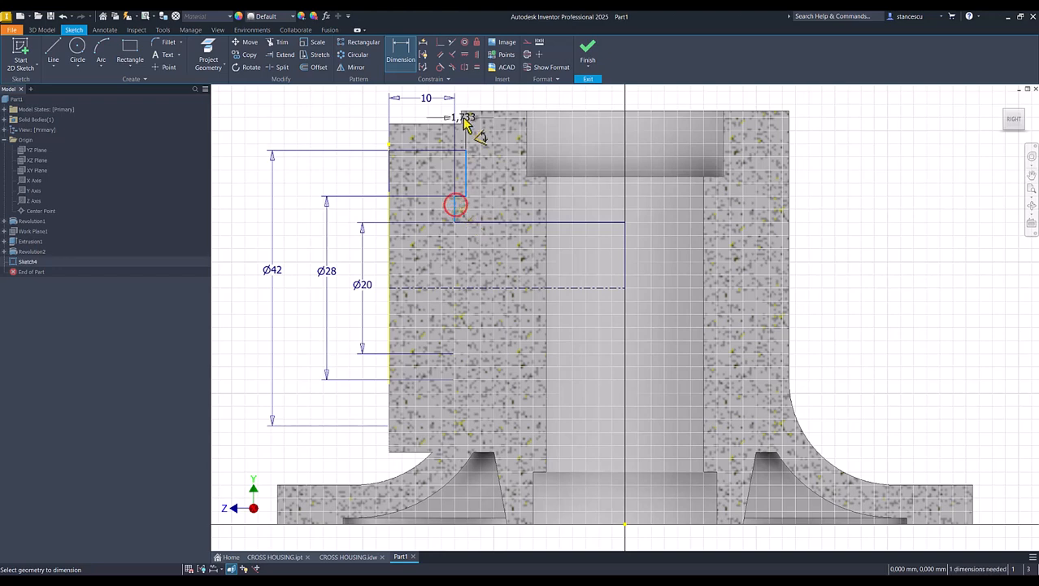
{"action": "left_click", "coordinate": [486, 116]}
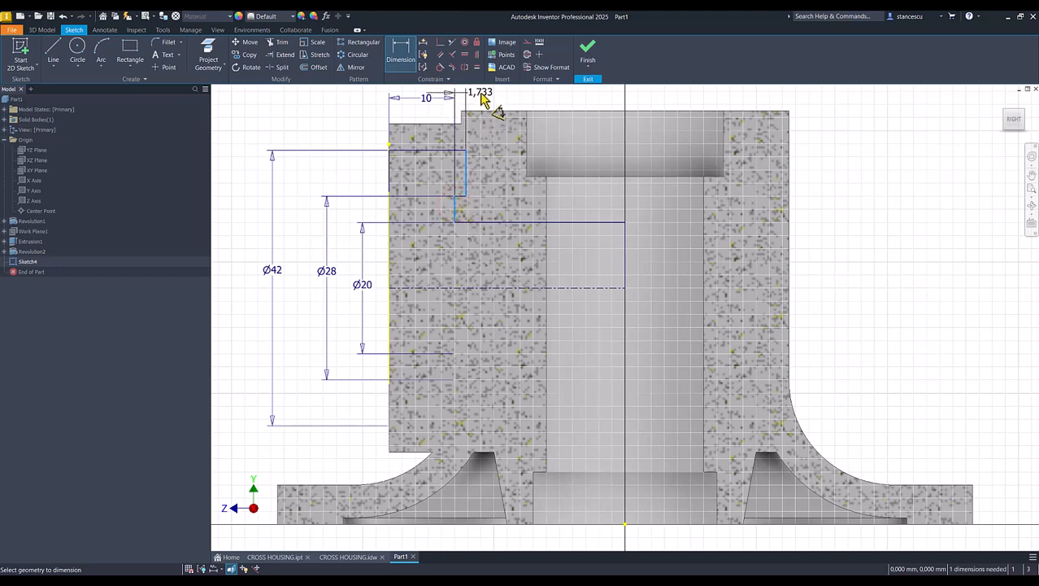
{"action": "left_click", "coordinate": [484, 97]}
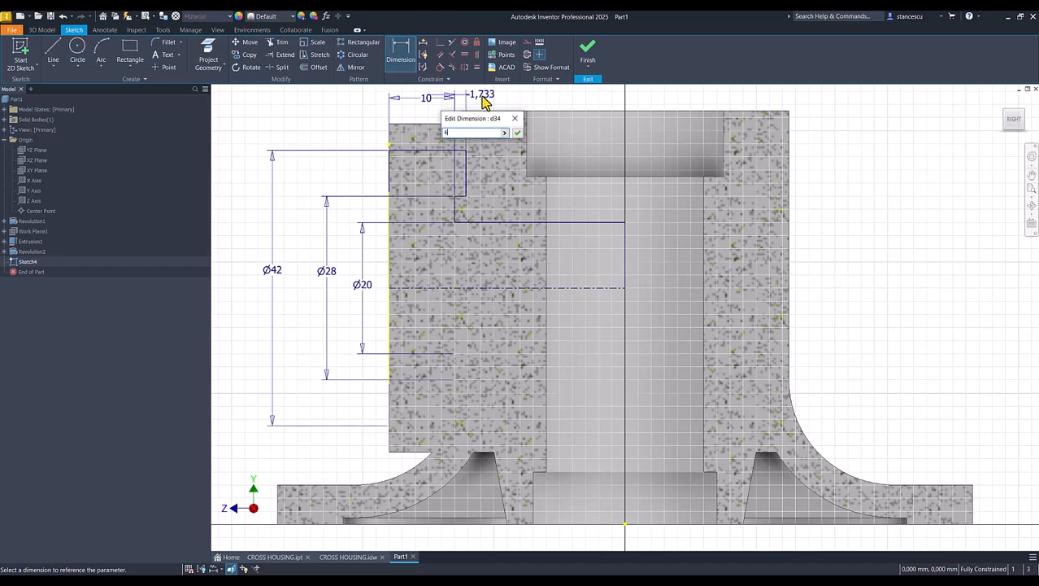
{"action": "key", "text": "Return"}
{"action": "key", "text": "Num_Lock"}
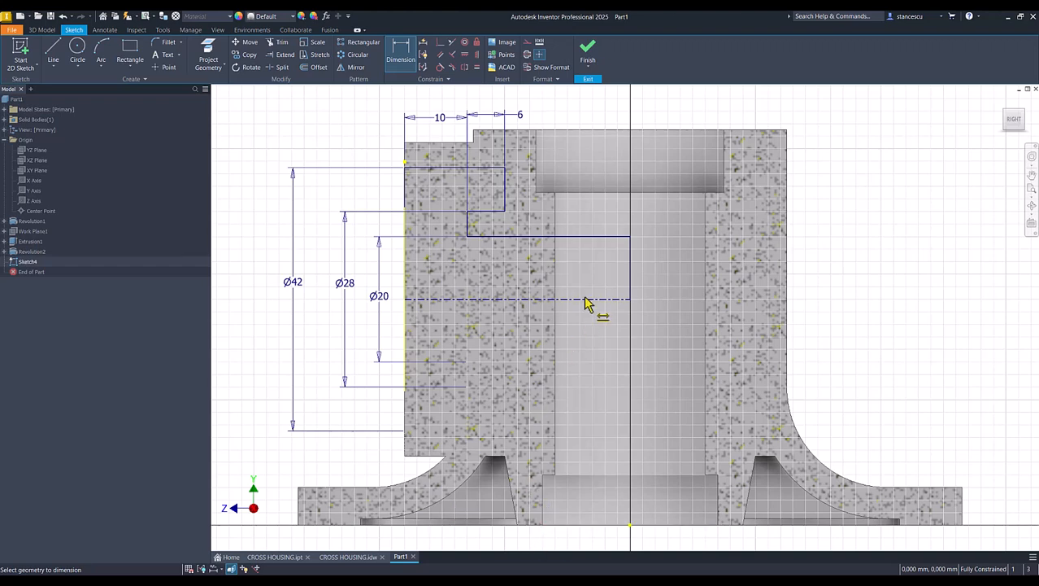
- Finish the sketch and revolve the profile a full 360° around the centerline as a cut into the side boss
{"action": "left_click", "coordinate": [588, 51]}
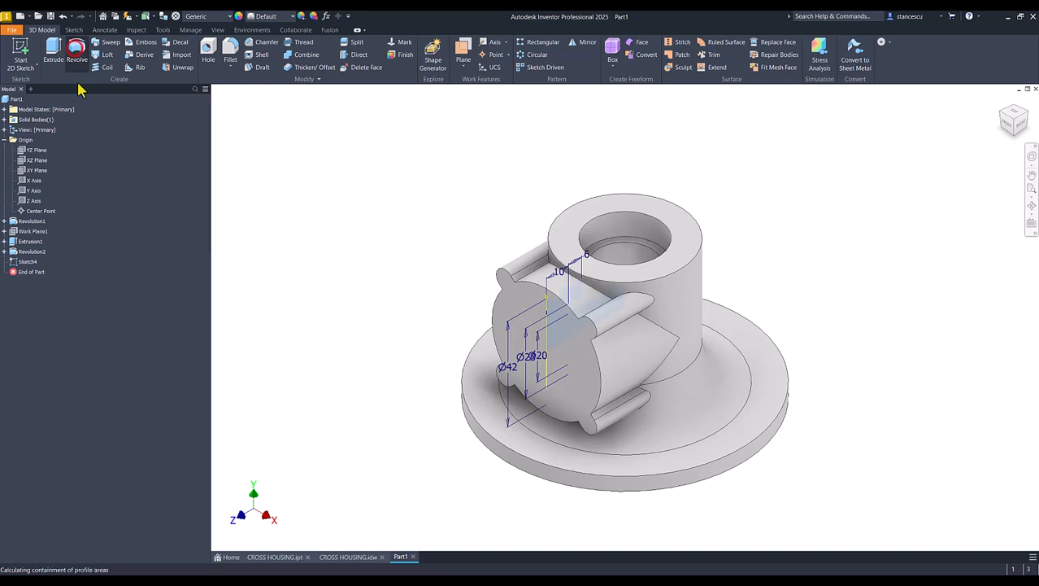
{"action": "left_click", "coordinate": [75, 51]}
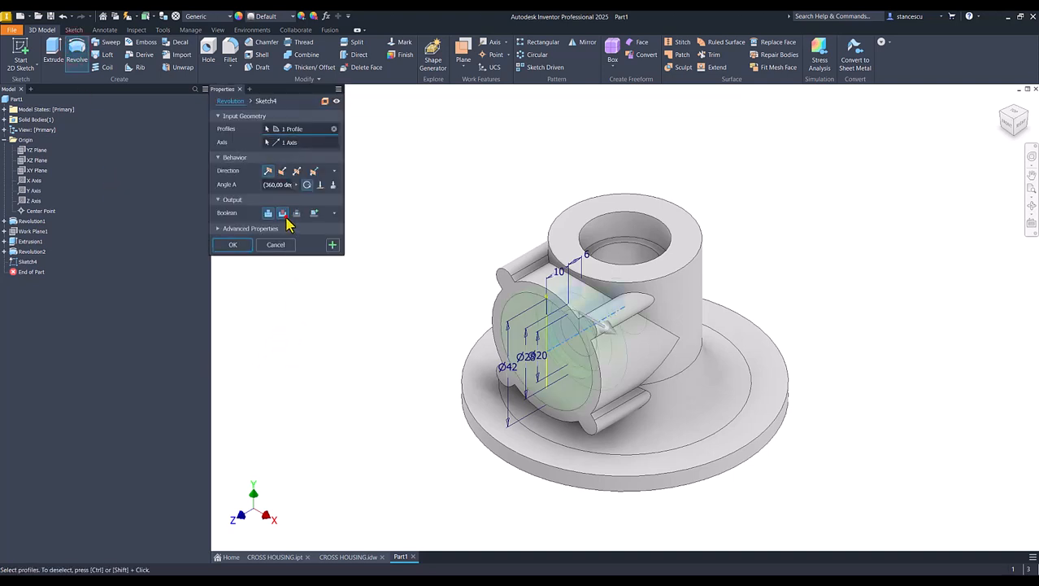
{"action": "left_click", "coordinate": [282, 213]}
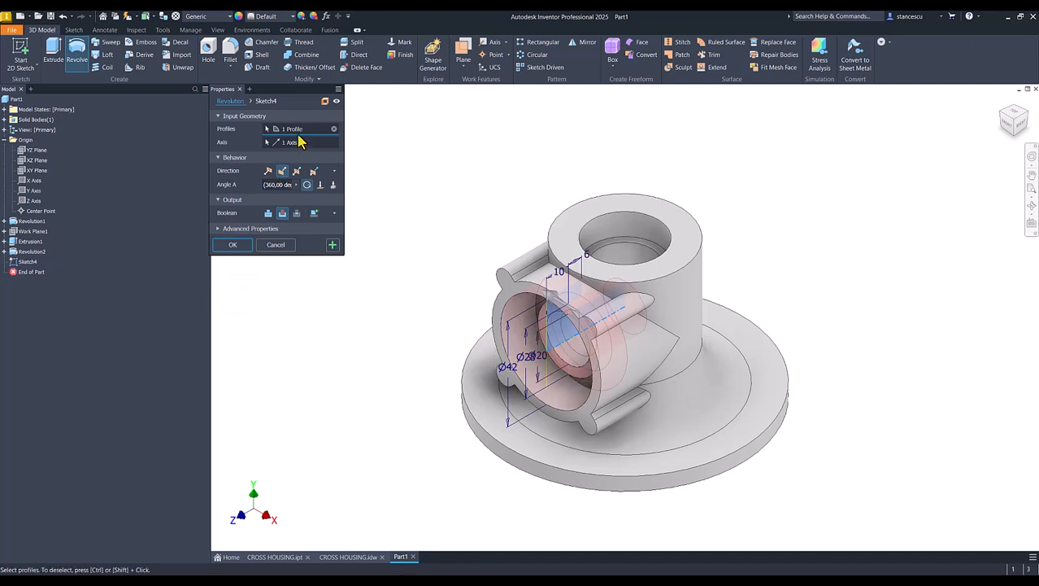
{"action": "left_click", "coordinate": [244, 246]}
{"action": "left_click", "coordinate": [382, 261]}
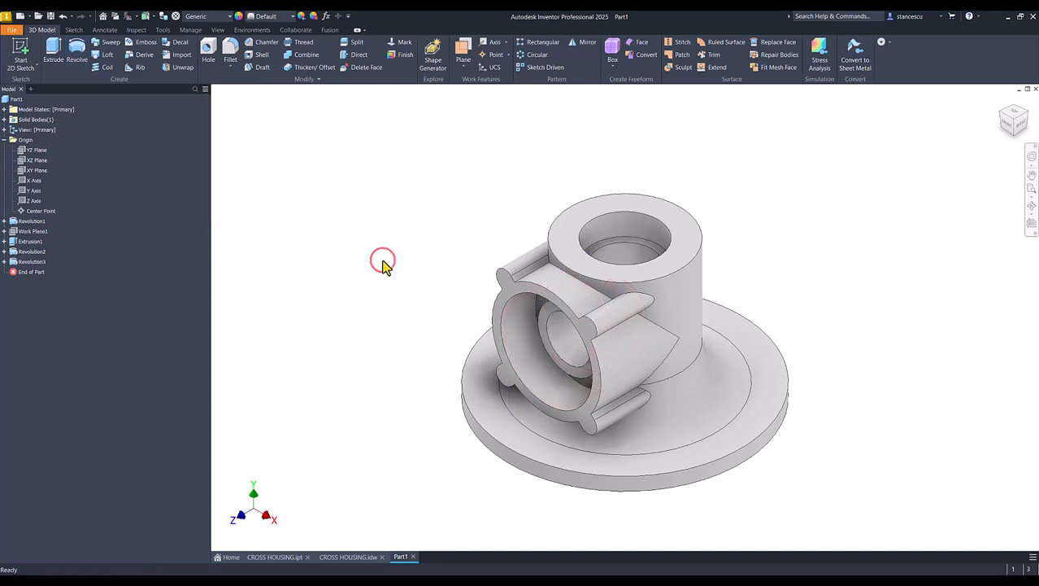
- Switch to the CROSS HOUSING.idw drawing to check the part's remaining dimensions
{"action": "left_click", "coordinate": [349, 557]}
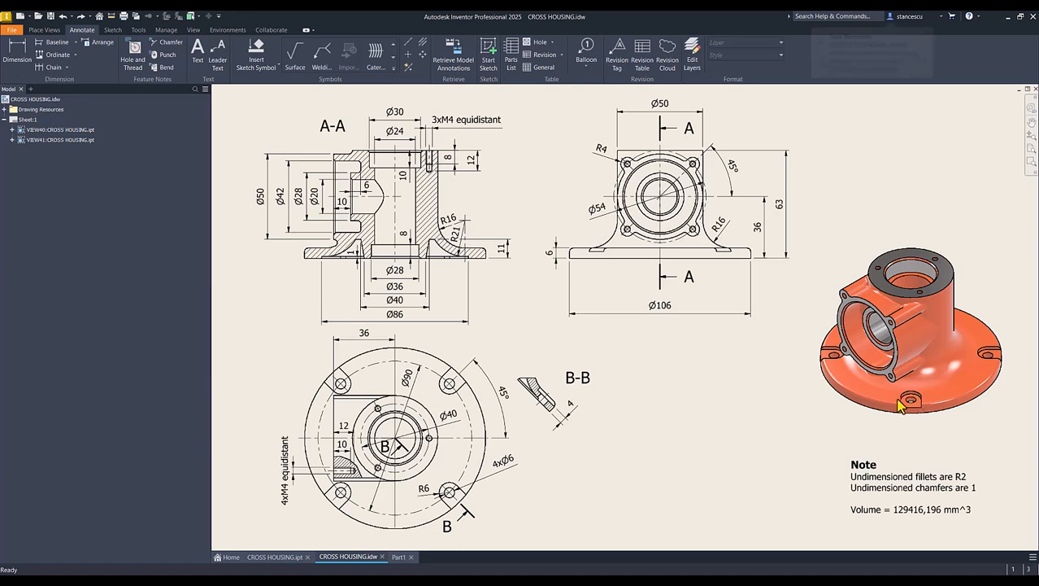
- Check the plan view for the base mounting holes' diameter, lug radius, pitch circle and angle, and section B-B for the thickness
{"action": "left_click", "coordinate": [451, 492]}
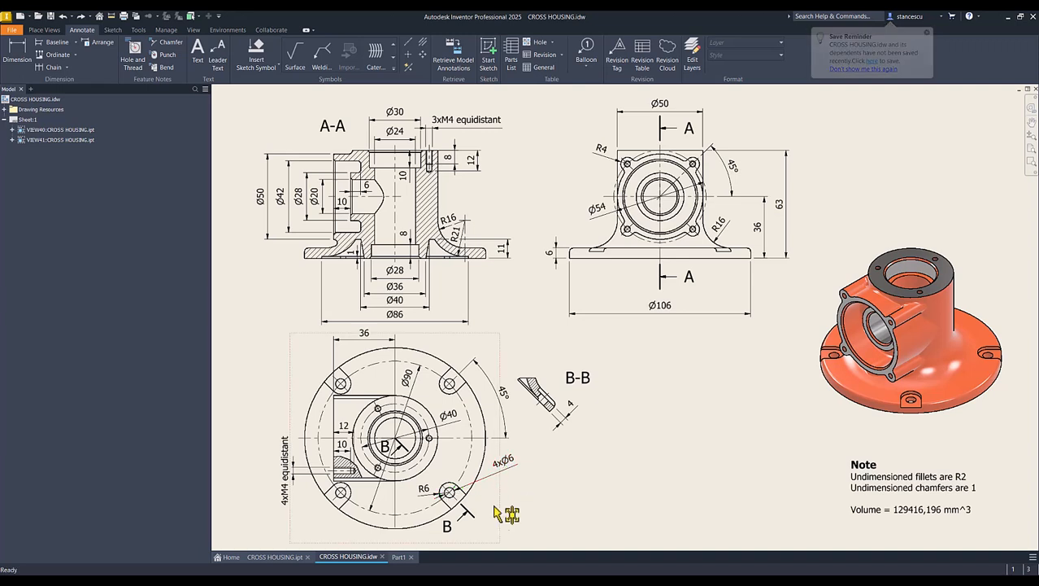
{"action": "left_click", "coordinate": [414, 374]}
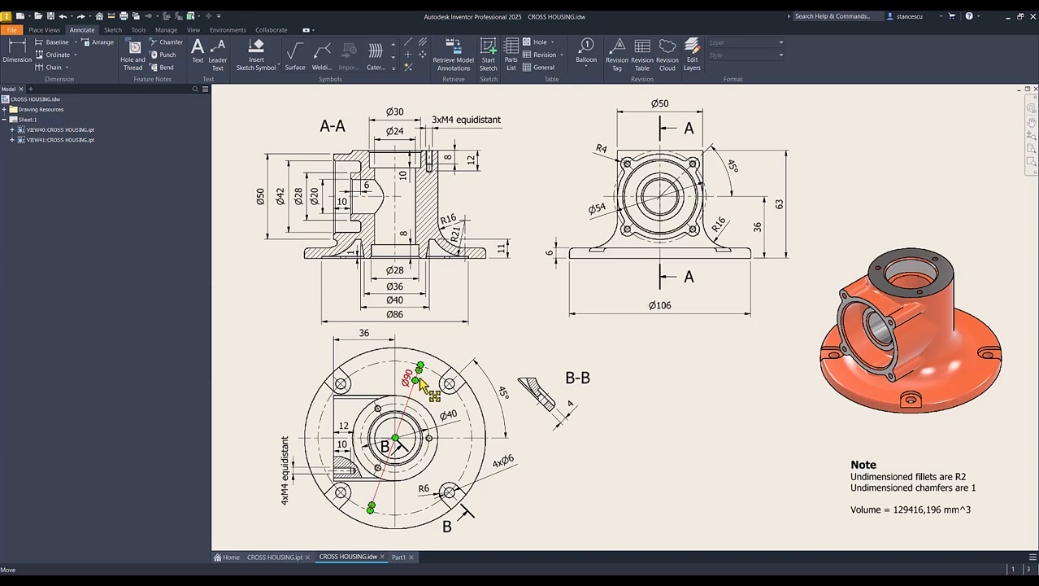
{"action": "left_click", "coordinate": [571, 492]}
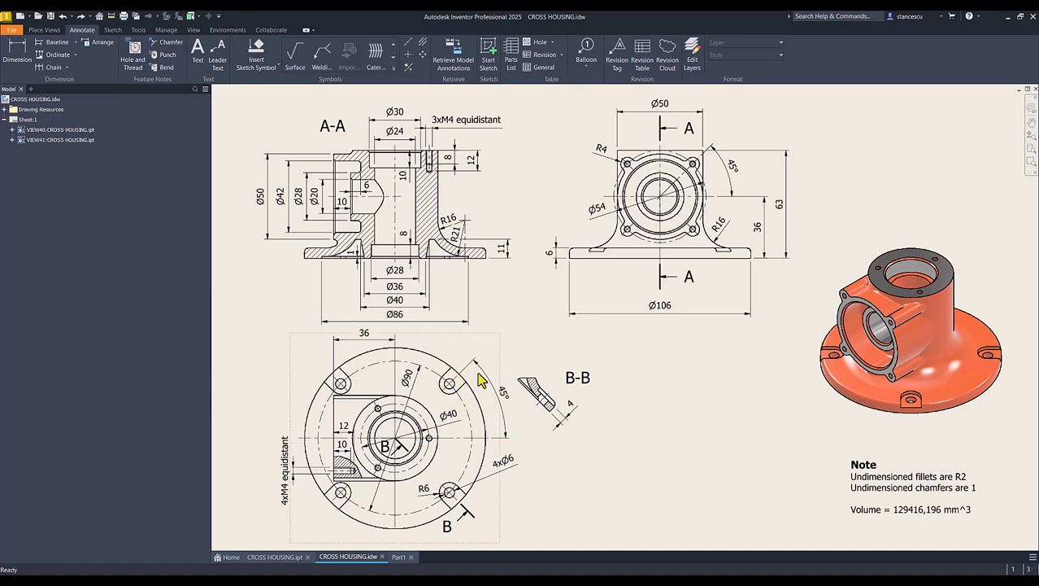
{"action": "left_click", "coordinate": [583, 467]}
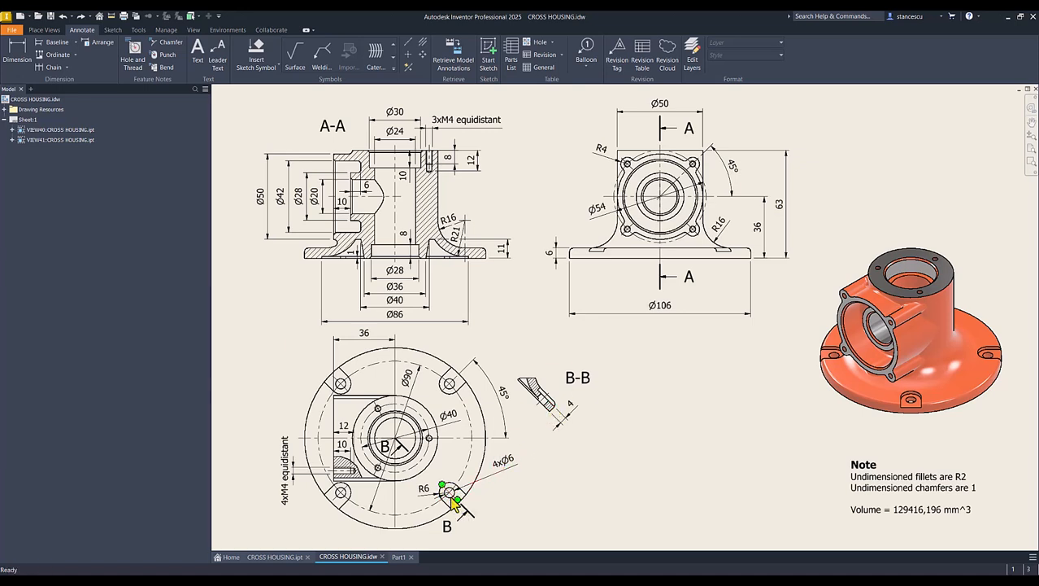
- Switch to the Part1 model and create a work plane offset -4 mm from the underside of the base flange
{"action": "left_click", "coordinate": [399, 556]}
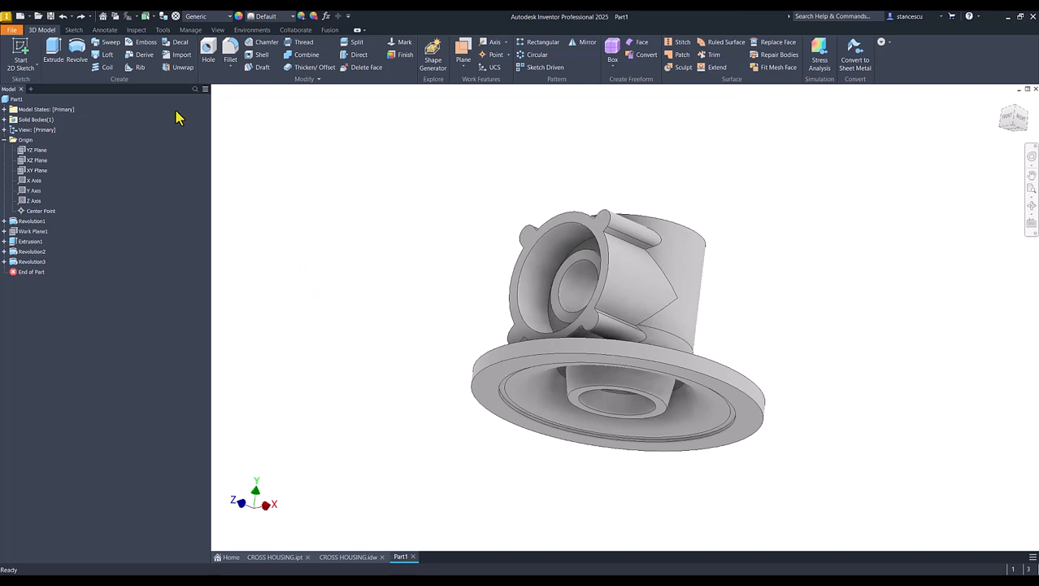
{"action": "left_click", "coordinate": [460, 54]}
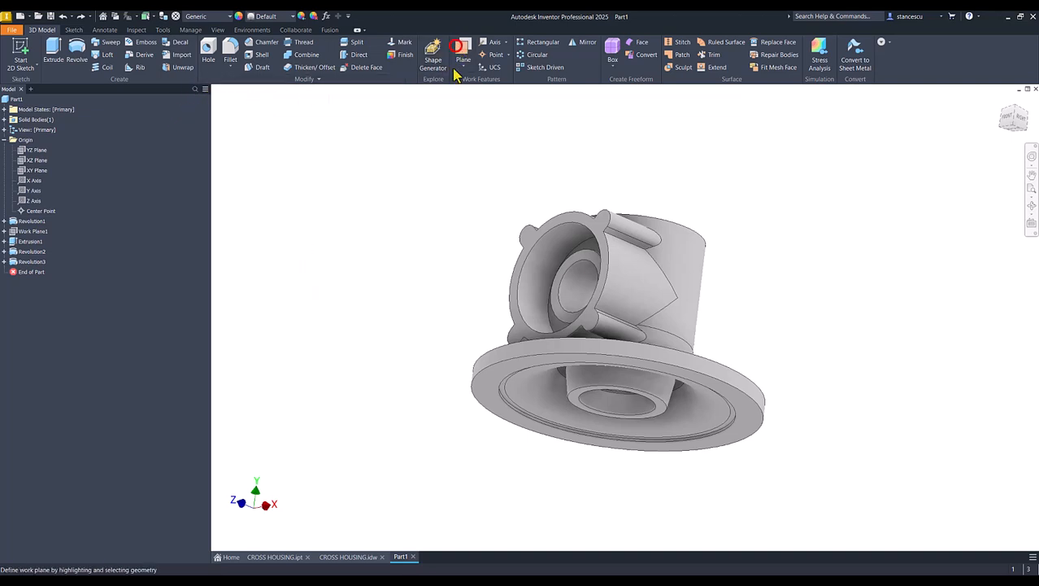
{"action": "left_click", "coordinate": [480, 392]}
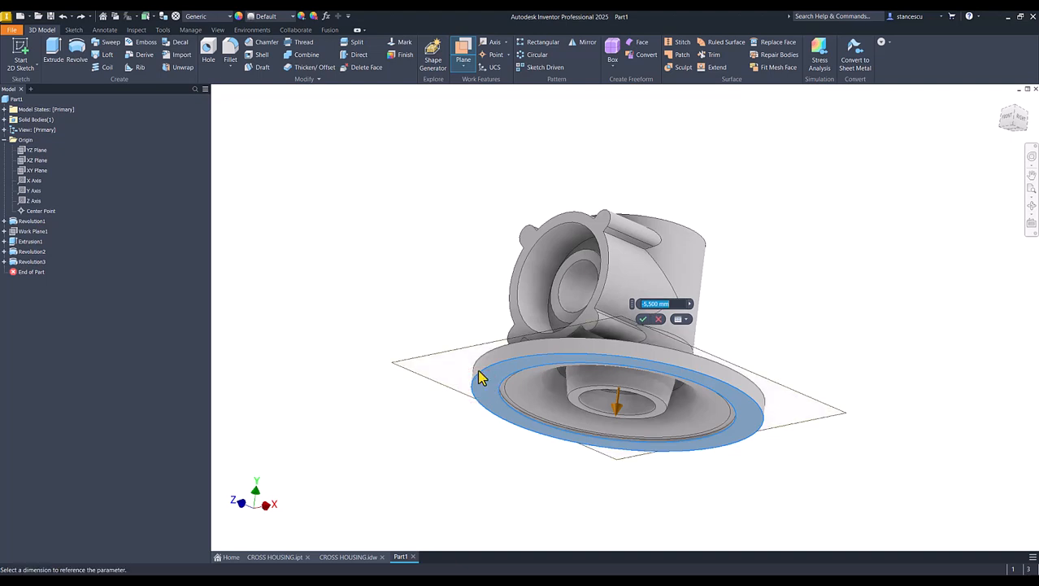
{"action": "key", "text": "Return"}
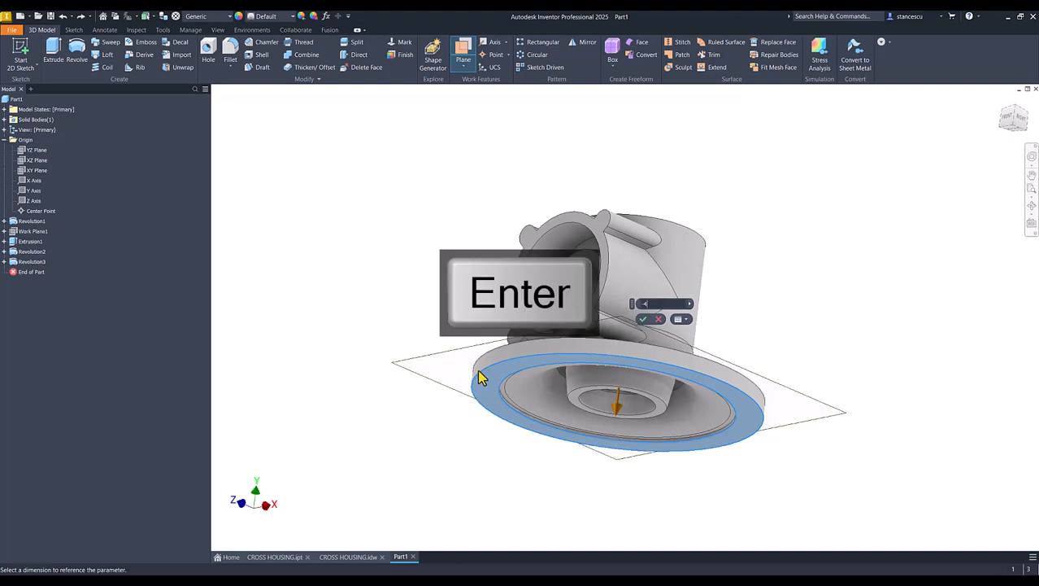
- Start a 2D sketch on the new offset work plane and slice the graphics at the sketch plane
{"action": "key", "text": "F6"}
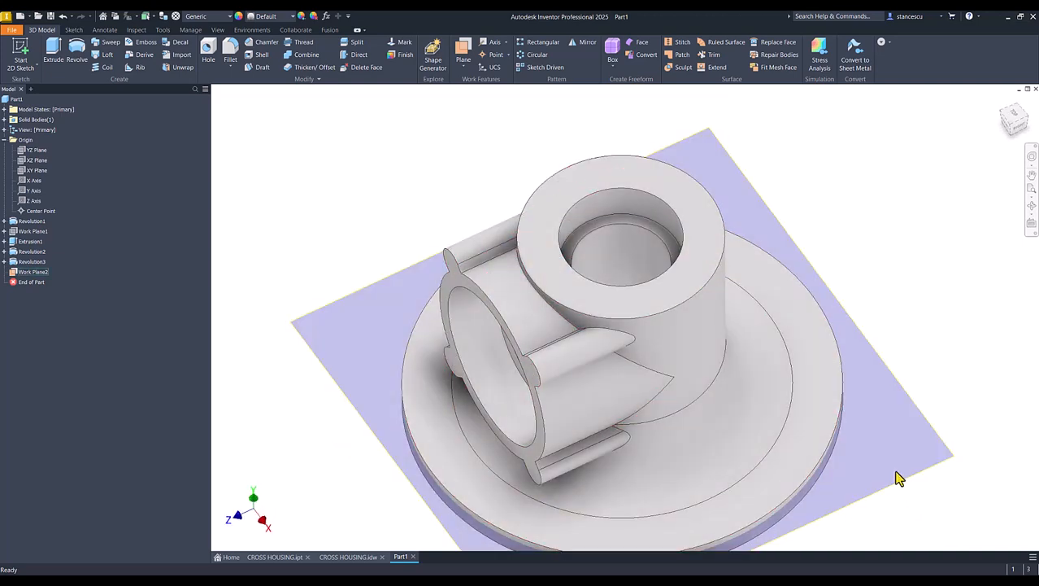
{"action": "left_click", "coordinate": [900, 483]}
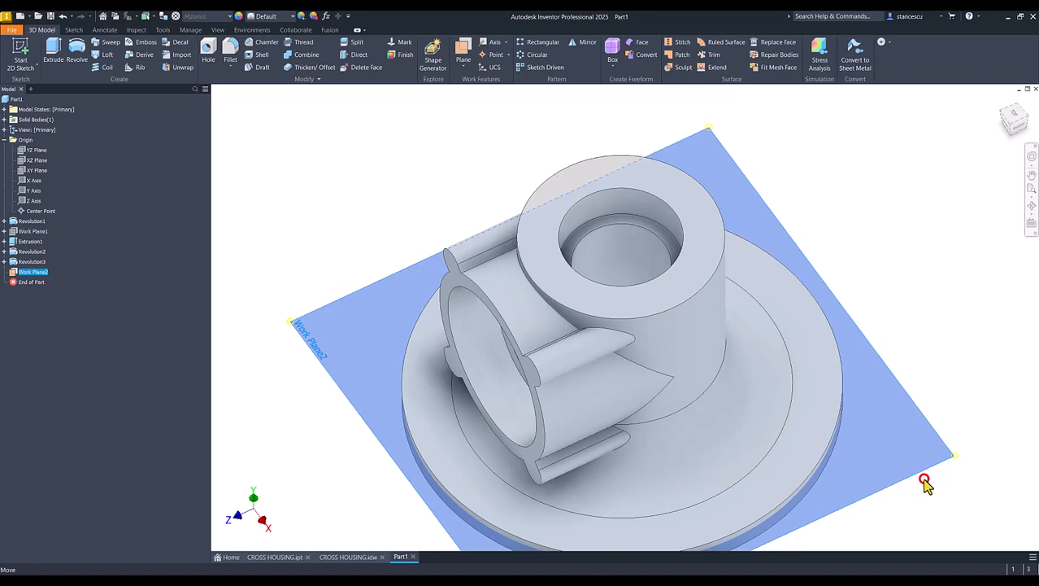
{"action": "key", "text": "s"}
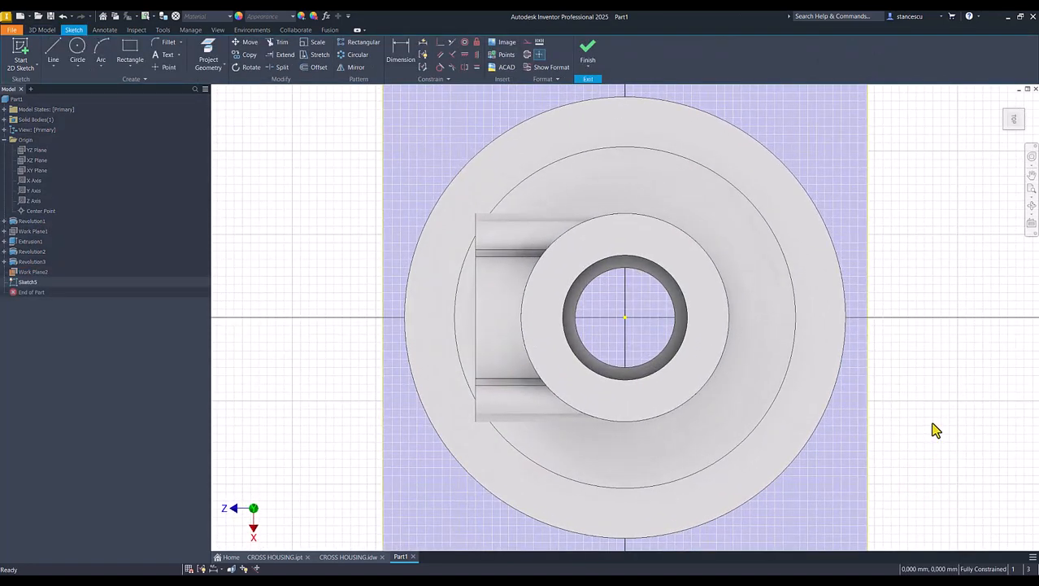
{"action": "key", "text": "F7"}
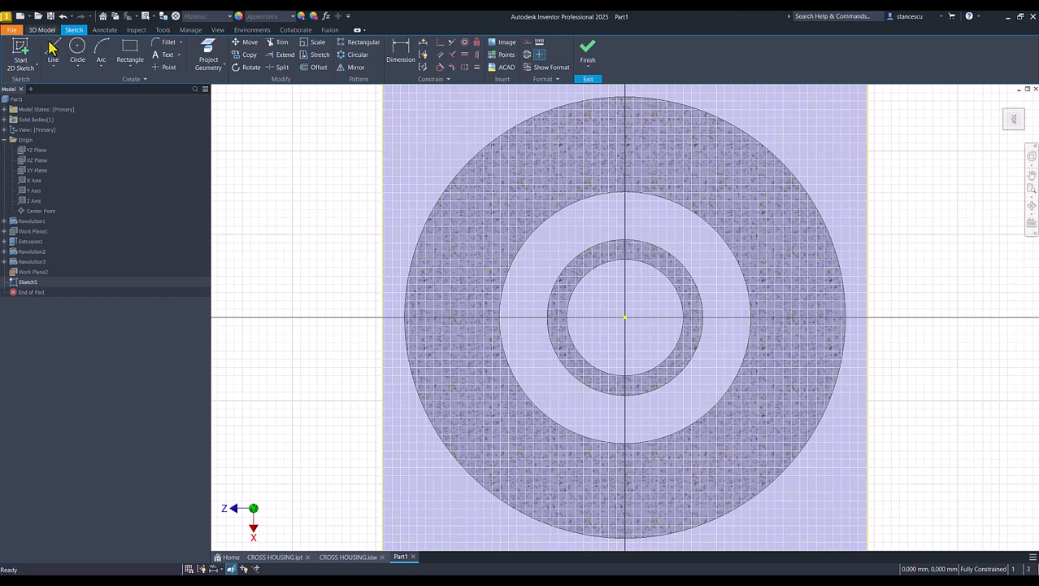
- Draw a line from the origin with length 90/2 and an angle of 45° toward a mounting hole position
{"action": "left_click", "coordinate": [51, 49]}
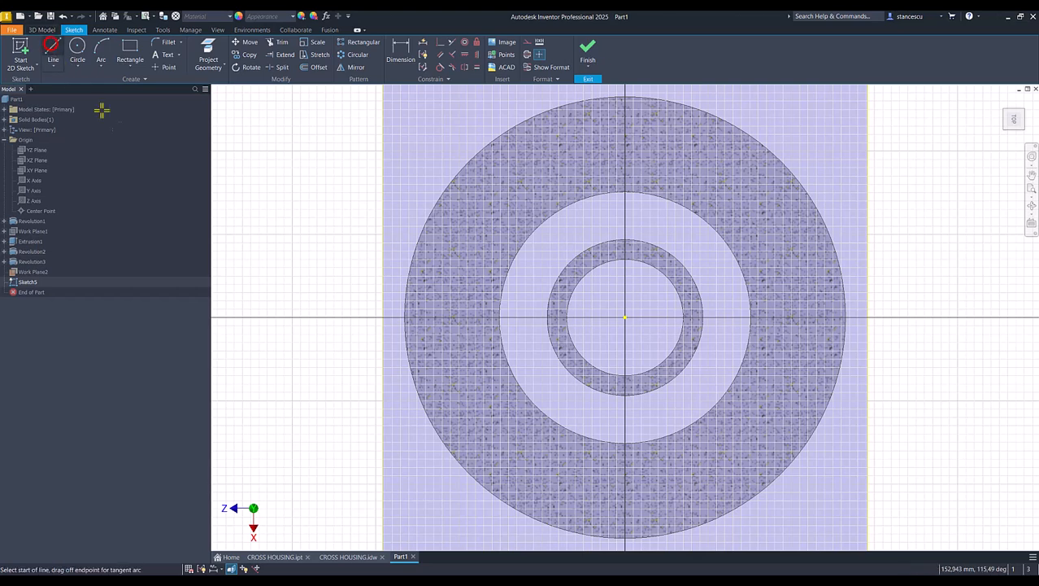
{"action": "left_click", "coordinate": [625, 316]}
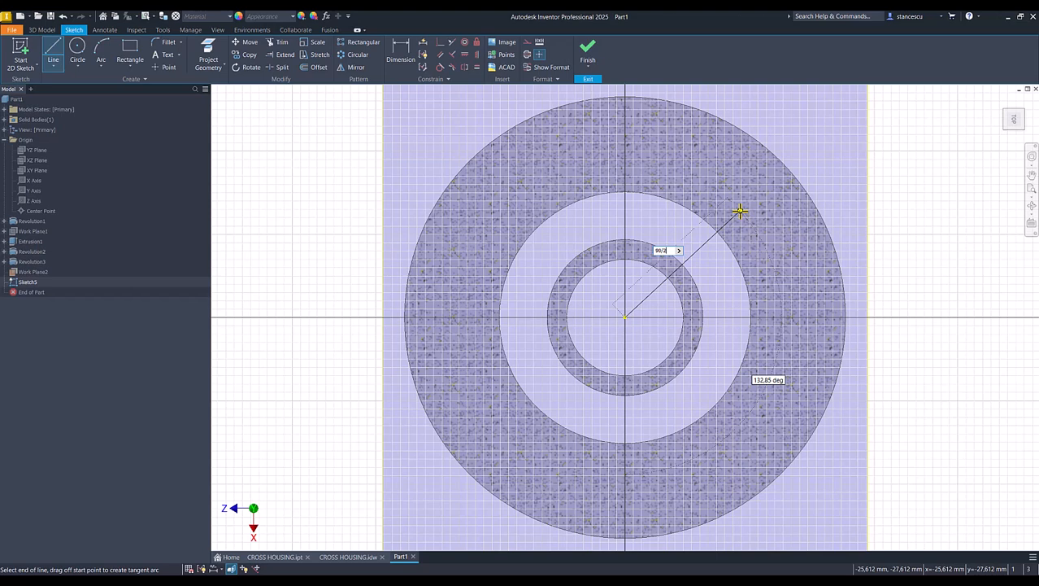
{"action": "type", "text": "90/2"}
{"action": "key", "text": "Tab"}
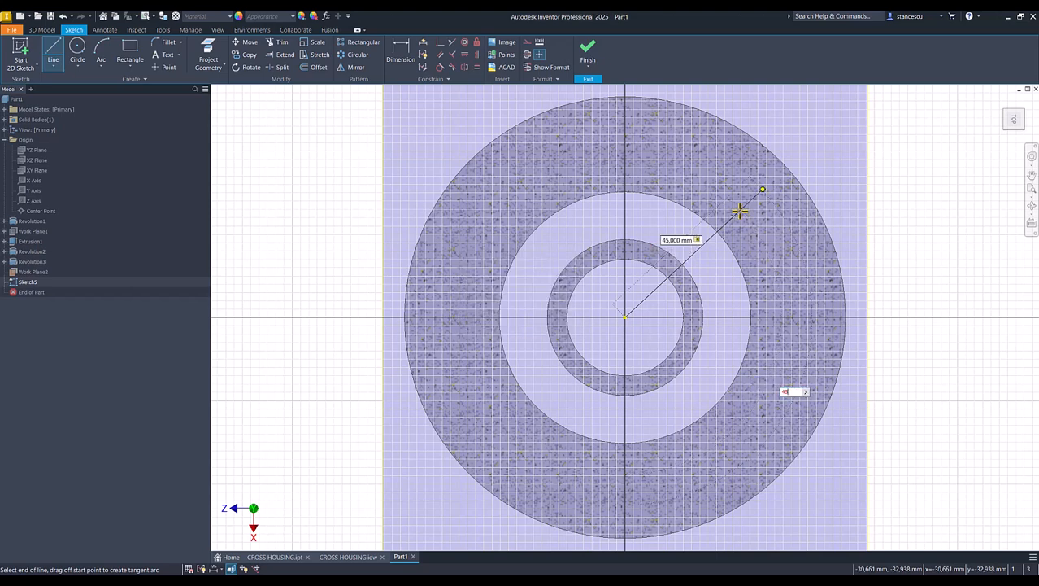
{"action": "type", "text": "45"}
{"action": "key", "text": "Return"}
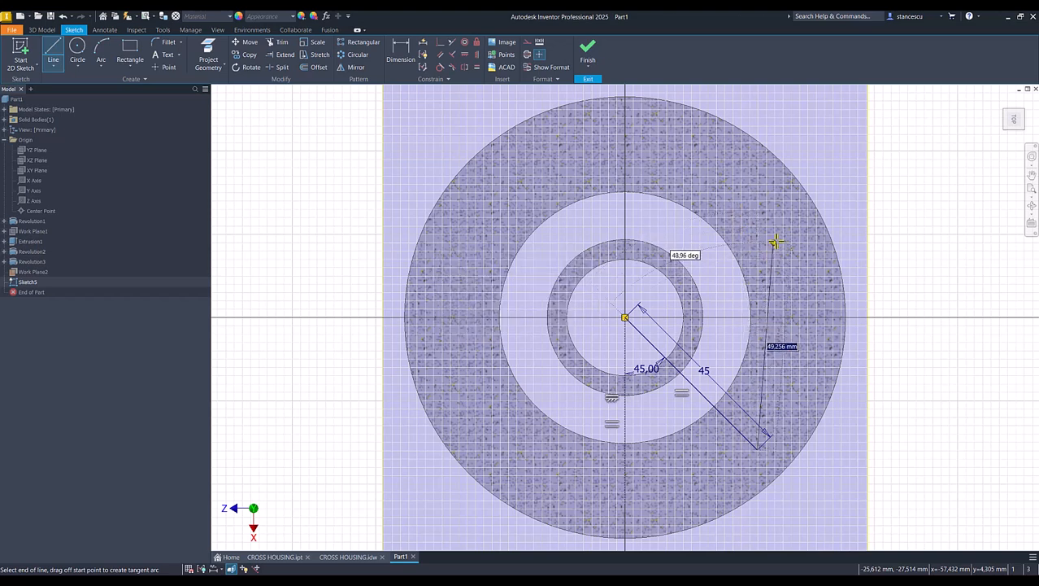
{"action": "key", "text": "Escape"}
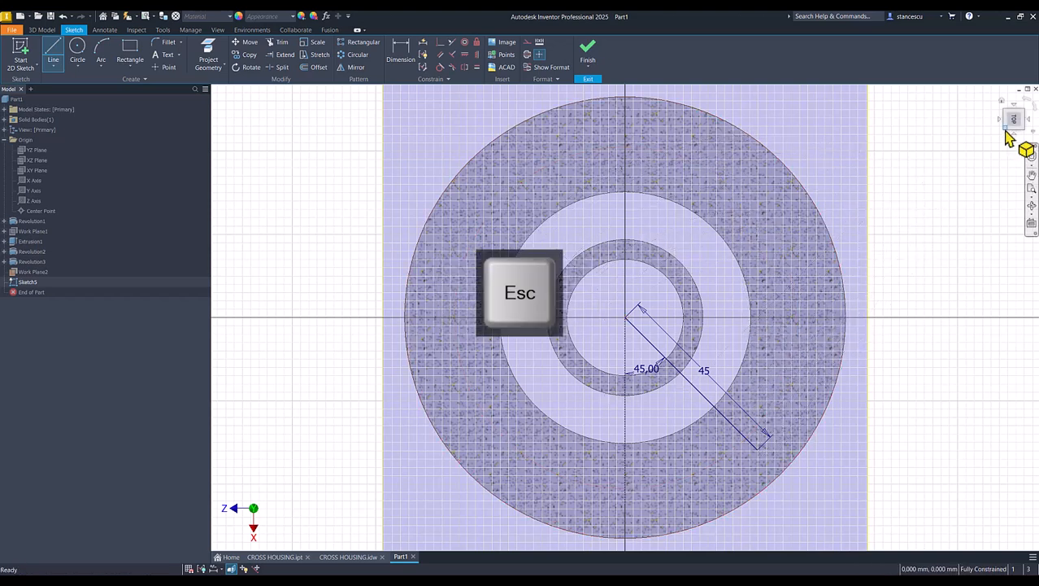
- Sketch a U-shaped profile near the line's outer end: two parallel lines about 13 mm long, joined by a tangent arc and open toward the flange edge
{"action": "left_click", "coordinate": [1024, 102]}
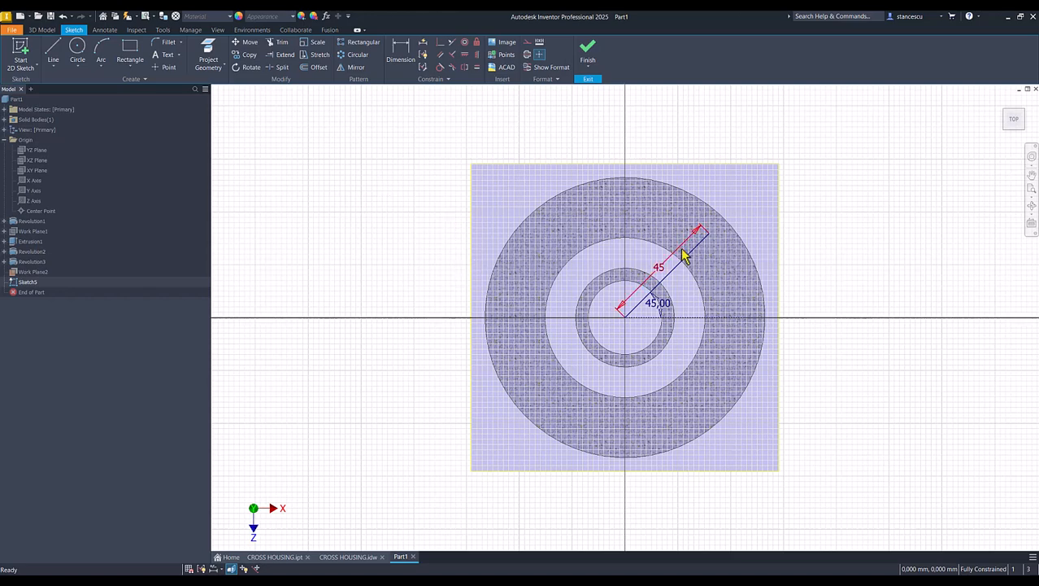
{"action": "scroll", "coordinate": [687, 255], "scroll_direction": "up", "scroll_amount": 3}
{"action": "middle_click_drag", "start_coordinate": [714, 249], "coordinate": [666, 336]}
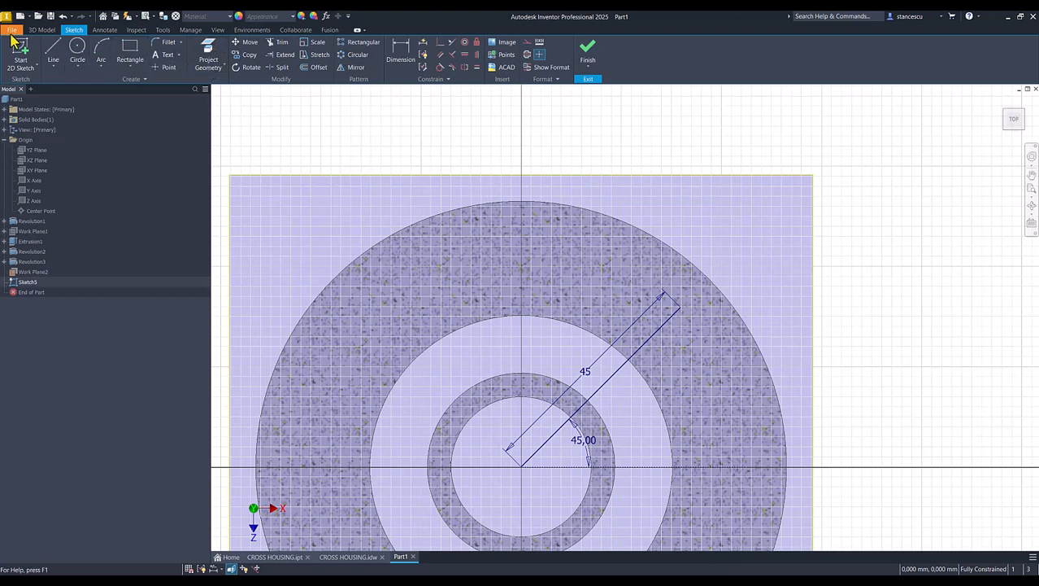
{"action": "left_click", "coordinate": [49, 55]}
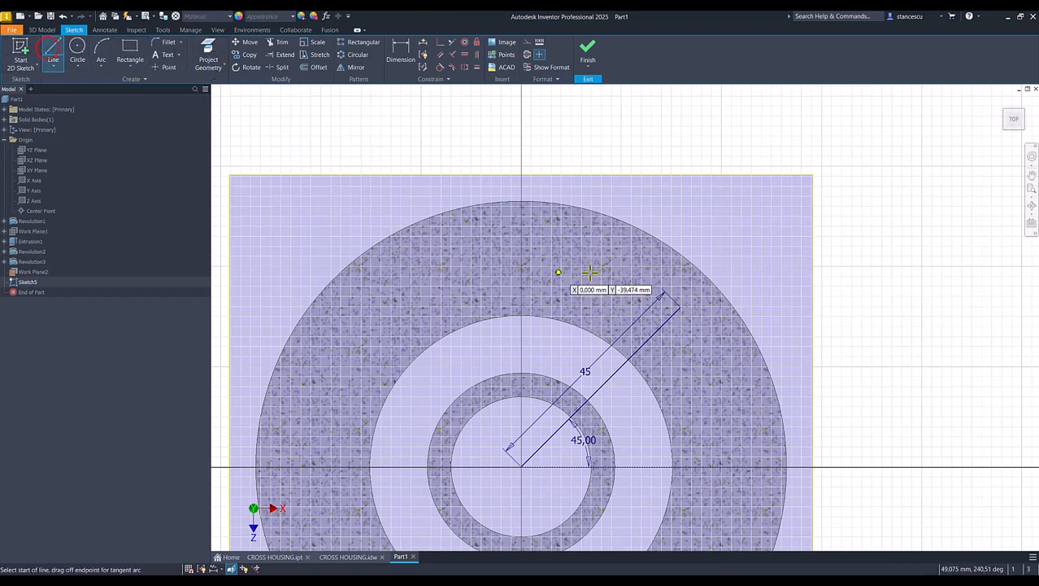
{"action": "left_click", "coordinate": [679, 253]}
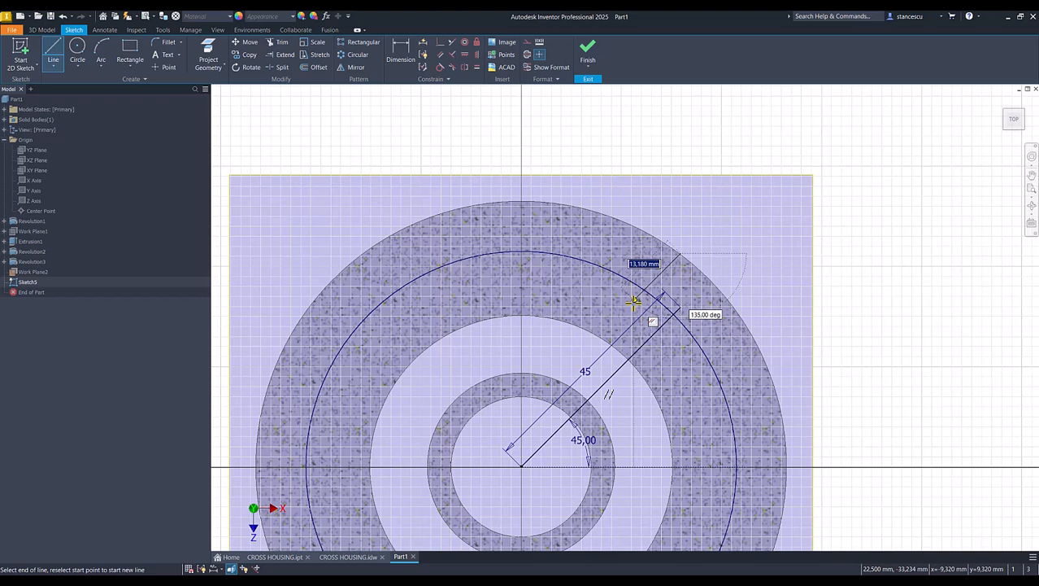
{"action": "left_click", "coordinate": [633, 301]}
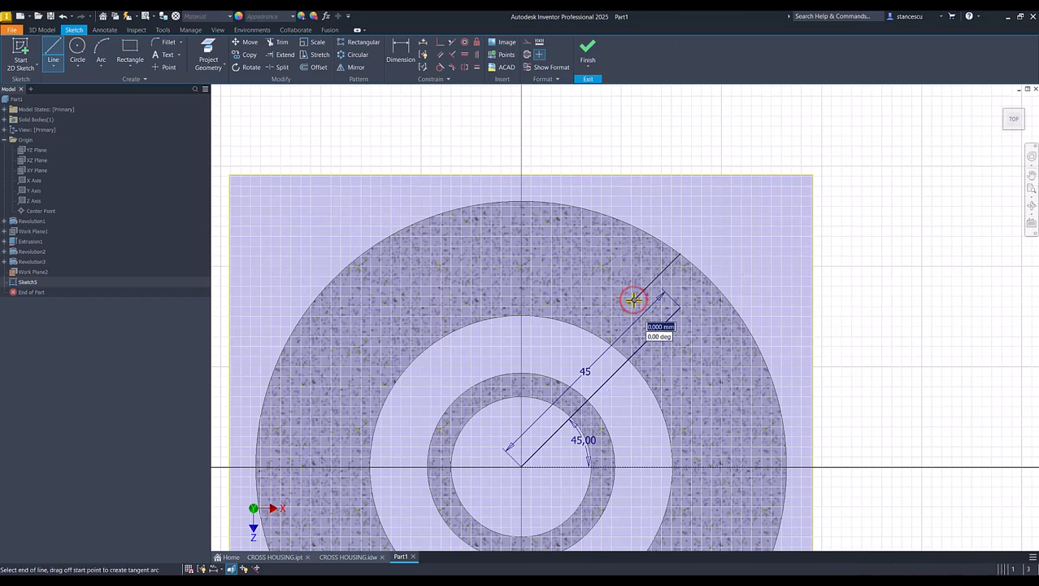
{"action": "left_click_drag", "start_coordinate": [633, 301], "coordinate": [684, 338]}
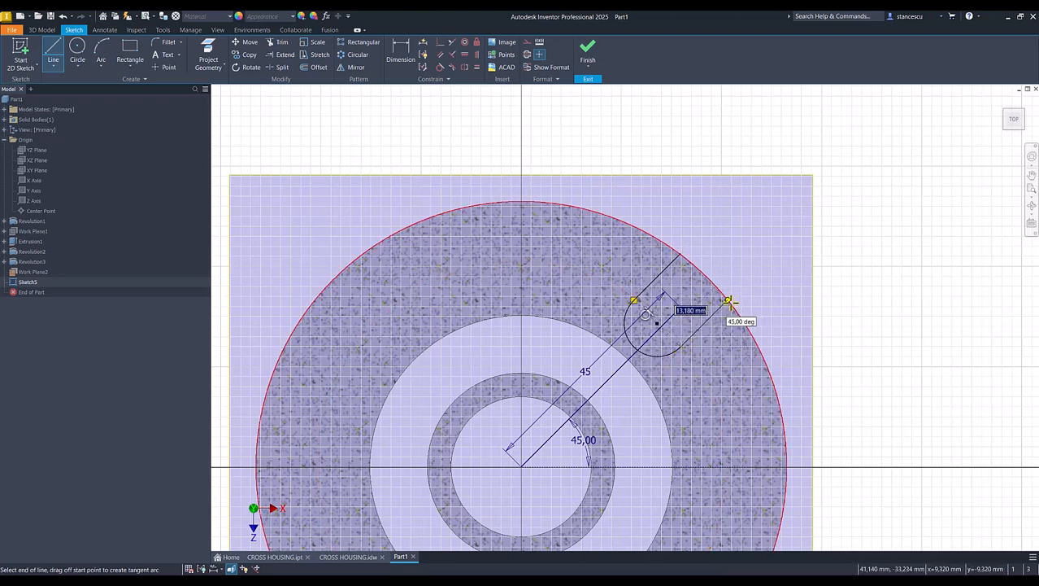
{"action": "double_click", "coordinate": [728, 301]}
{"action": "key", "text": "Escape"}
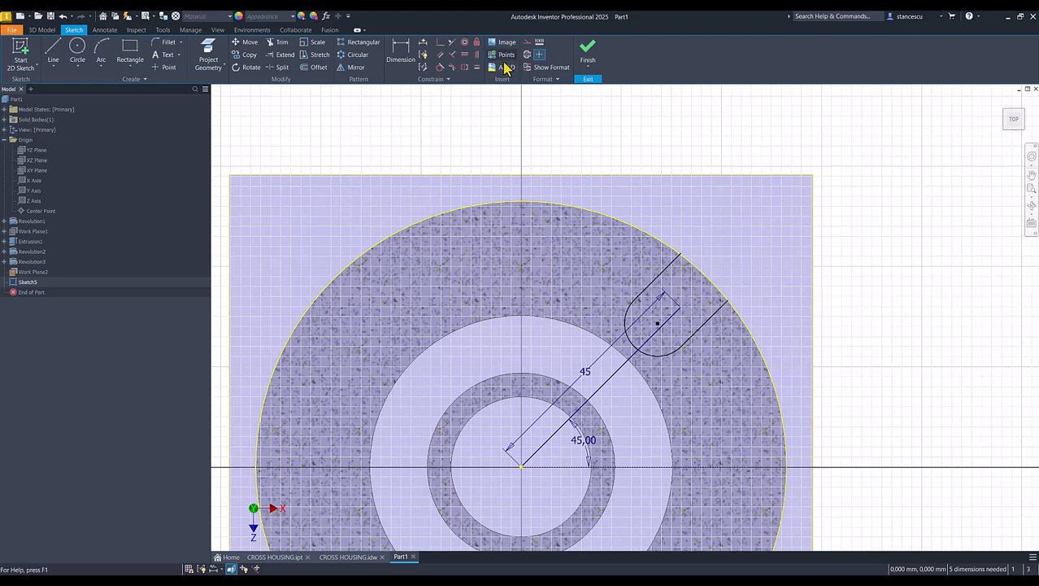
- Make the arc's center coincident with the outer endpoint of the 45 mm line
{"action": "left_click", "coordinate": [440, 42]}
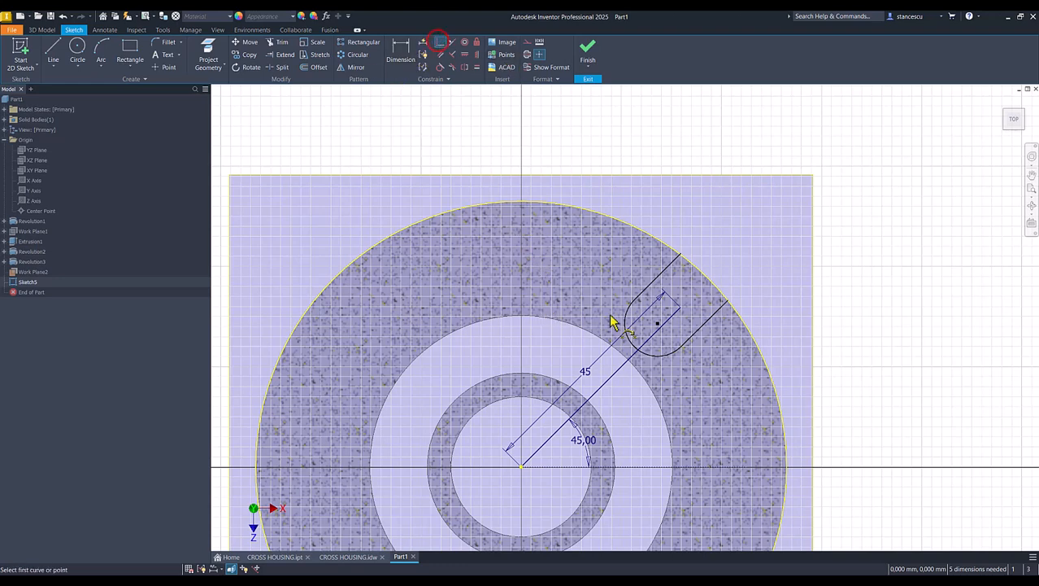
{"action": "left_click", "coordinate": [658, 325]}
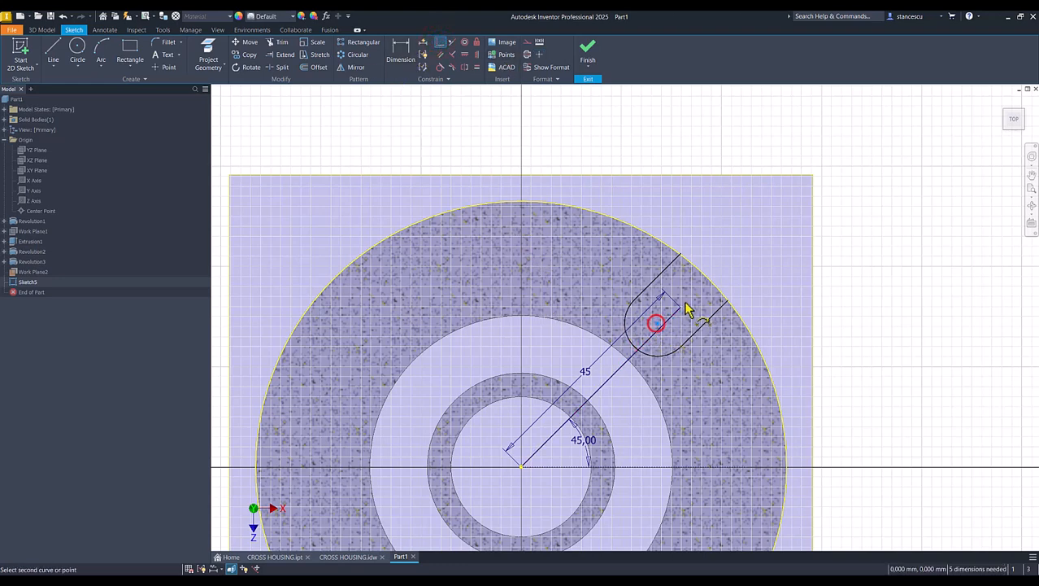
{"action": "left_click", "coordinate": [683, 307]}
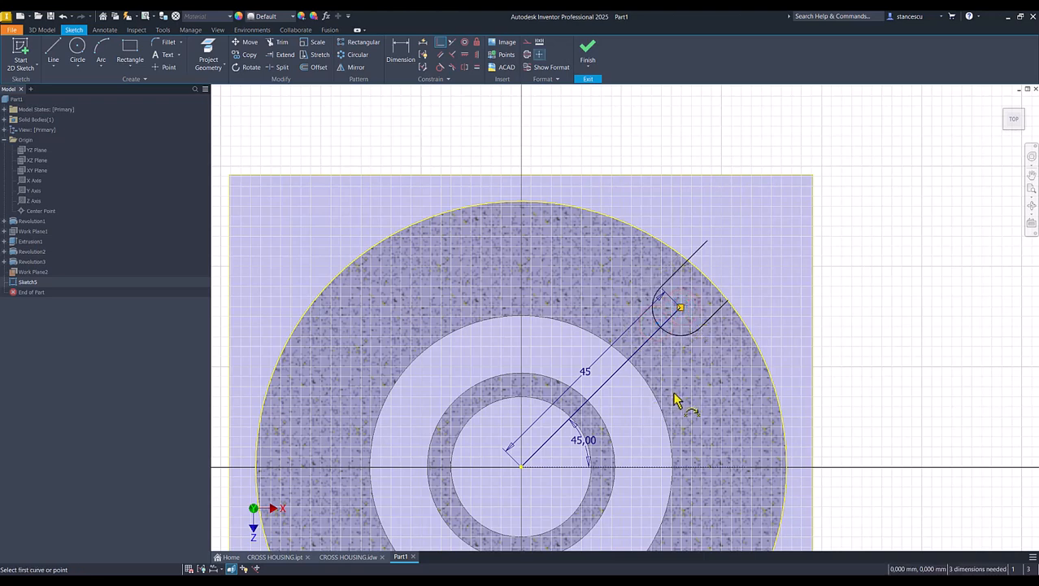
{"action": "key", "text": "Escape"}
- Trim the part of the U-profile's side line that extends beyond the flange's outer circle
{"action": "left_click", "coordinate": [277, 42]}
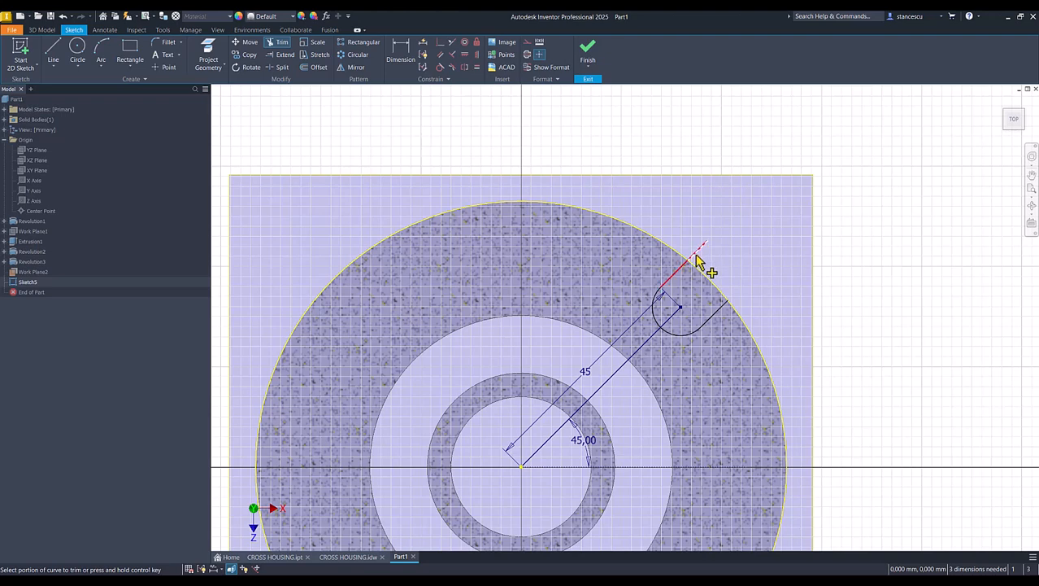
{"action": "left_click", "coordinate": [710, 217]}
{"action": "key", "text": "Escape"}
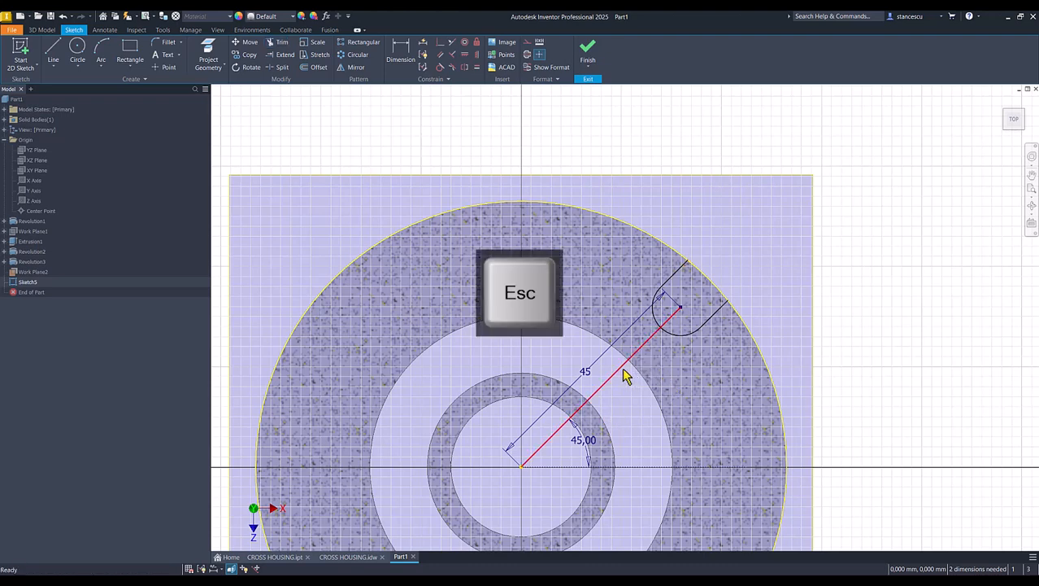
- Convert the 45 mm angled line to construction geometry
{"action": "left_click", "coordinate": [618, 374]}
{"action": "right_click", "coordinate": [667, 373]}
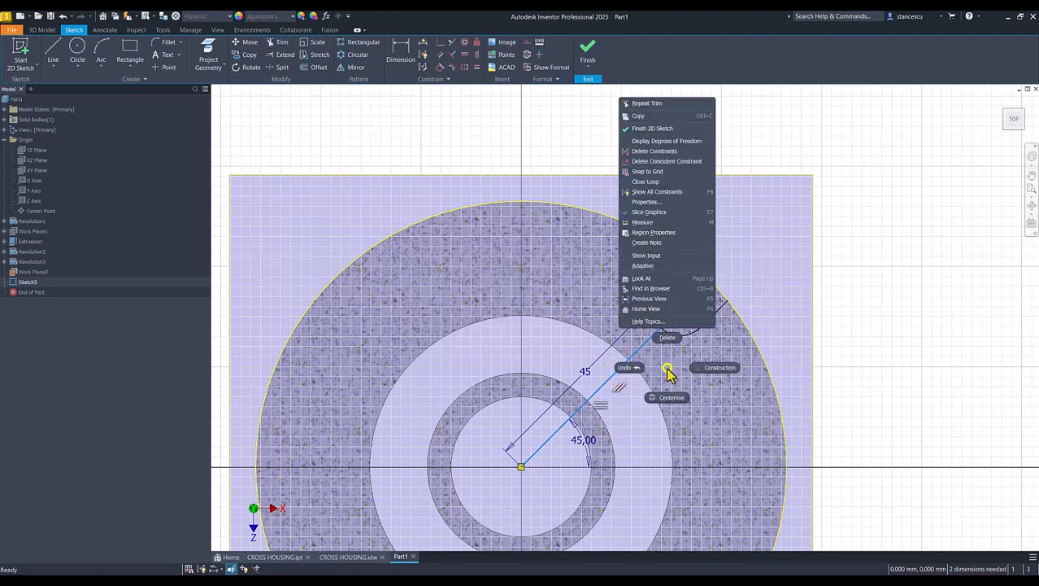
{"action": "left_click", "coordinate": [711, 366]}
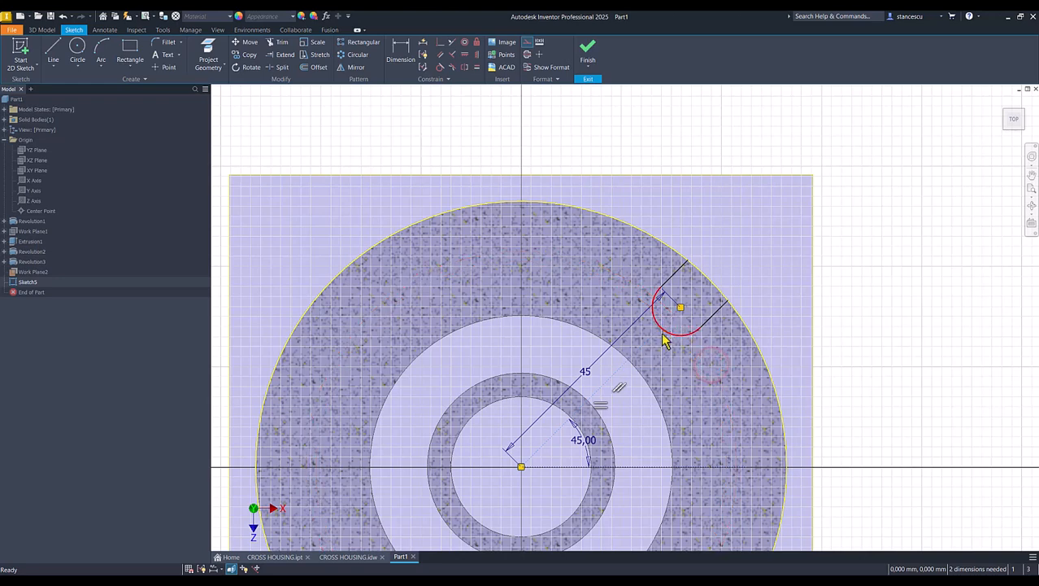
- Dimension the U-profile's arc with a radius of 6 mm
{"action": "left_click", "coordinate": [395, 47]}
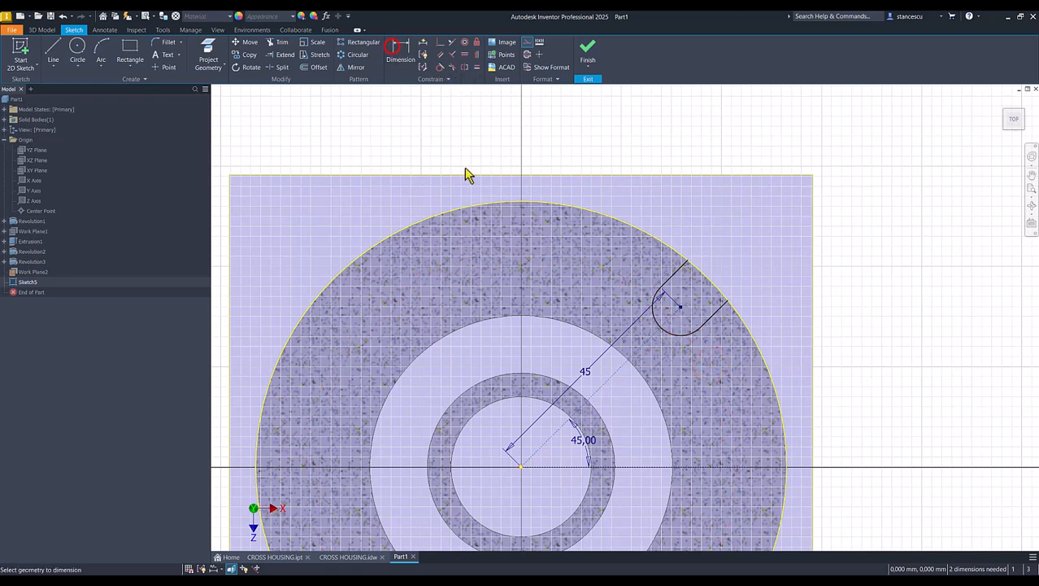
{"action": "left_click", "coordinate": [654, 323]}
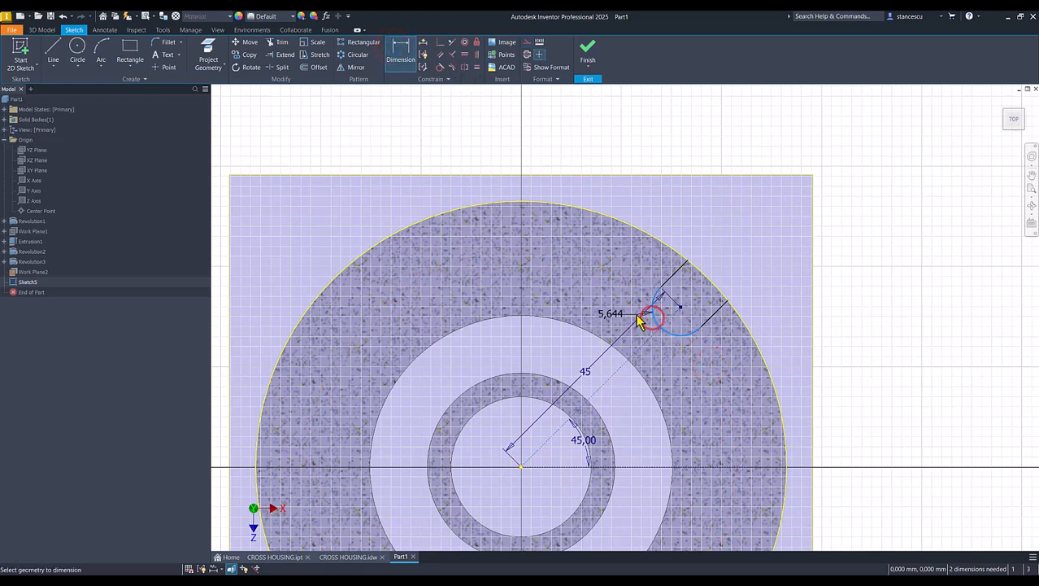
{"action": "left_click", "coordinate": [631, 312]}
{"action": "type", "text": "6"}
{"action": "key", "text": "Return"}
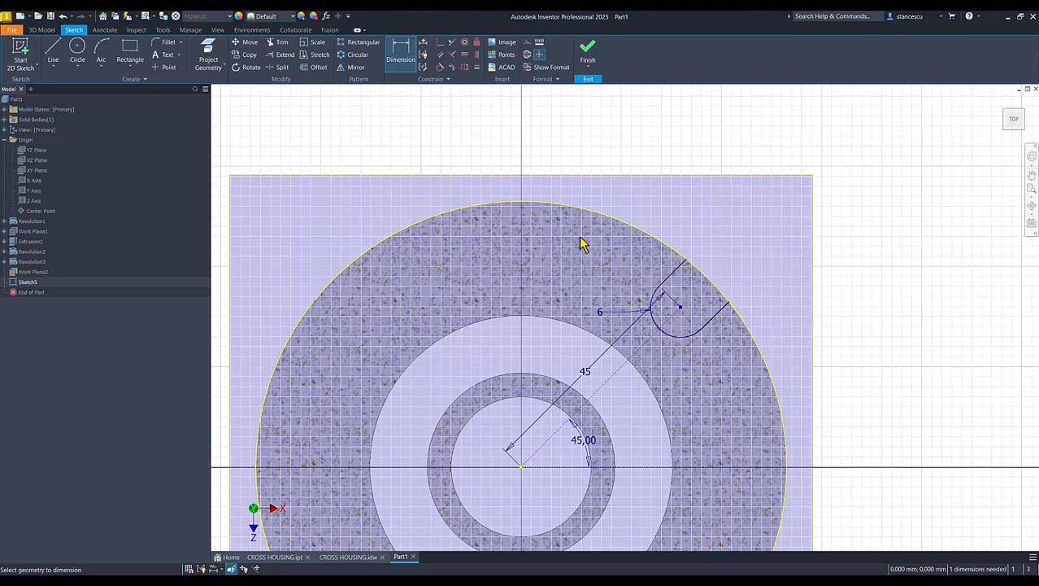
- Try automatic dimensioning on the U-profile sketch and remove the dimension it adds
{"action": "left_click", "coordinate": [421, 42]}
{"action": "left_click", "coordinate": [253, 157]}
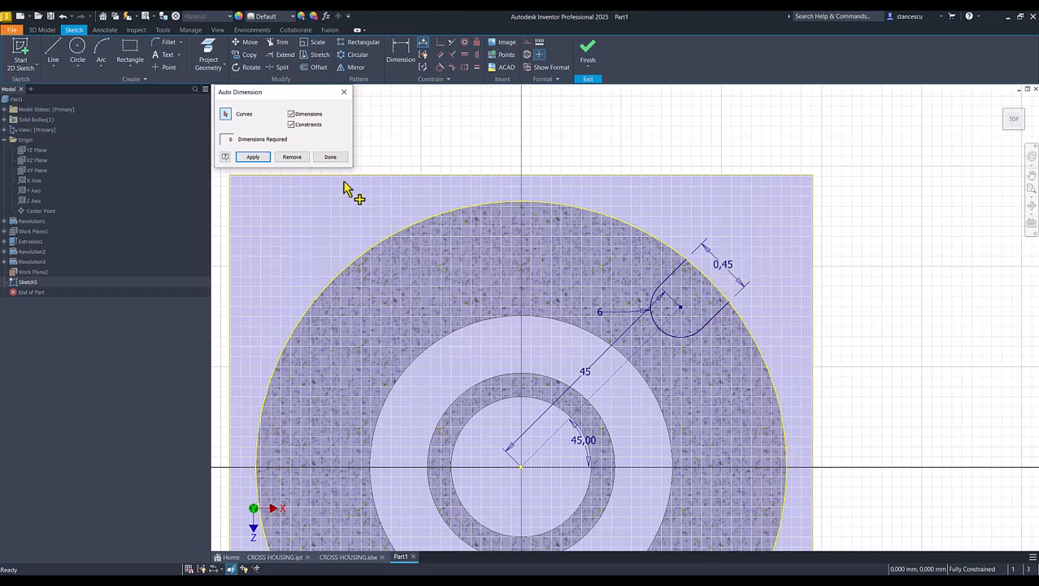
{"action": "left_click", "coordinate": [293, 157]}
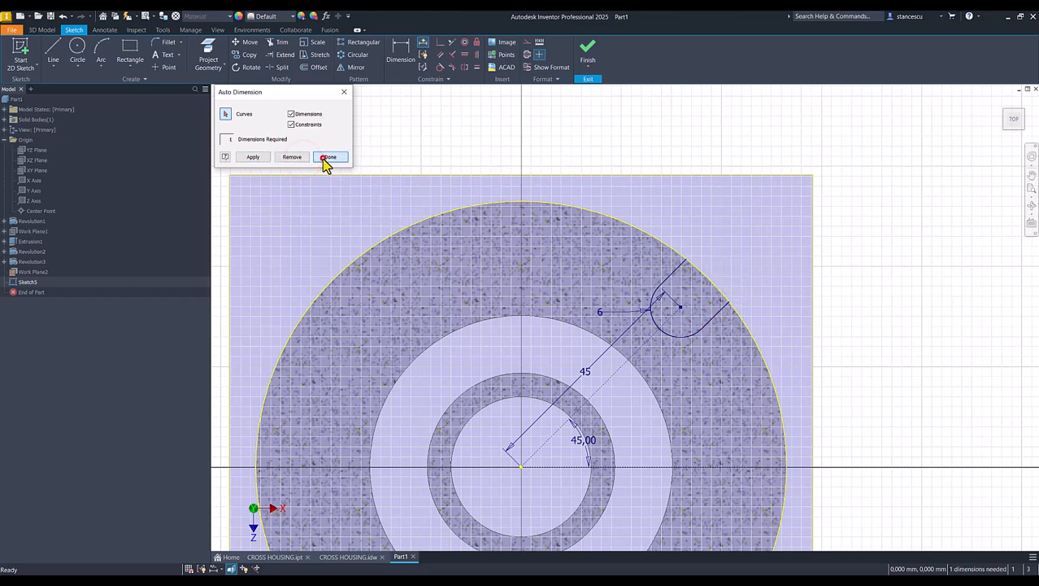
{"action": "left_click", "coordinate": [326, 157]}
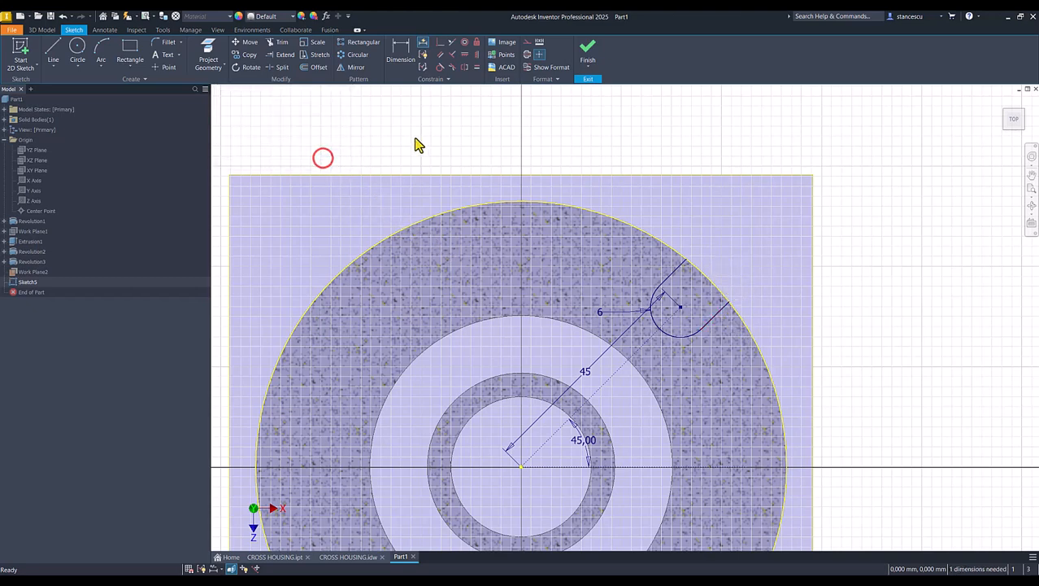
- Make the U-profile's two side lines parallel and finish the sketch
{"action": "left_click", "coordinate": [439, 54]}
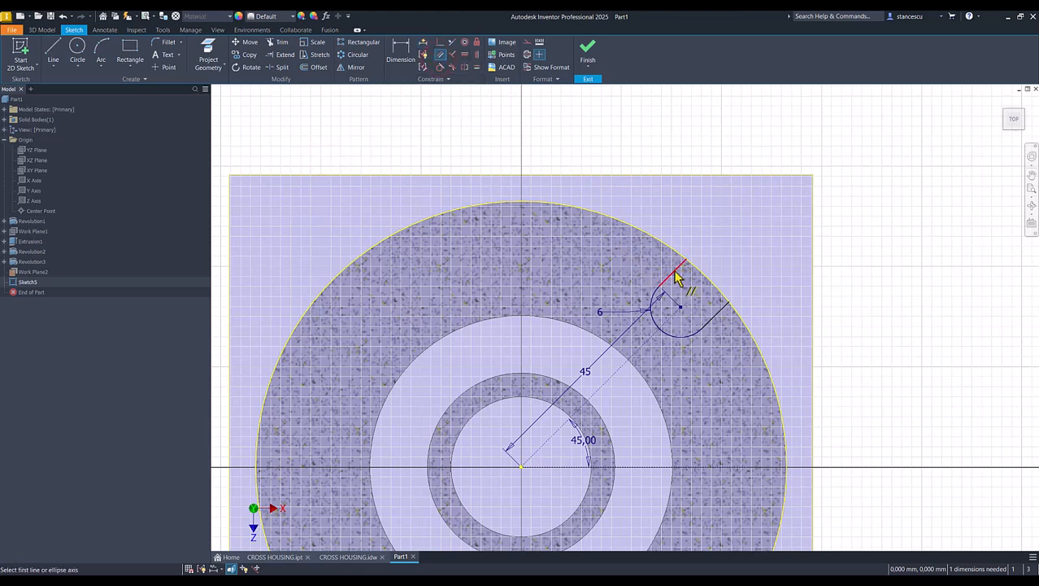
{"action": "left_click", "coordinate": [715, 319]}
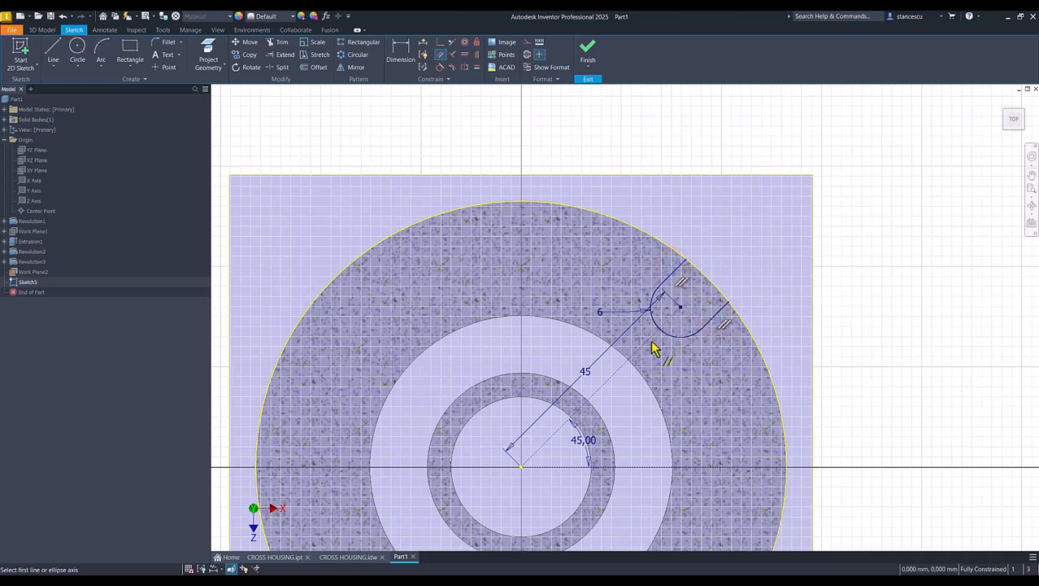
{"action": "key", "text": "Escape"}
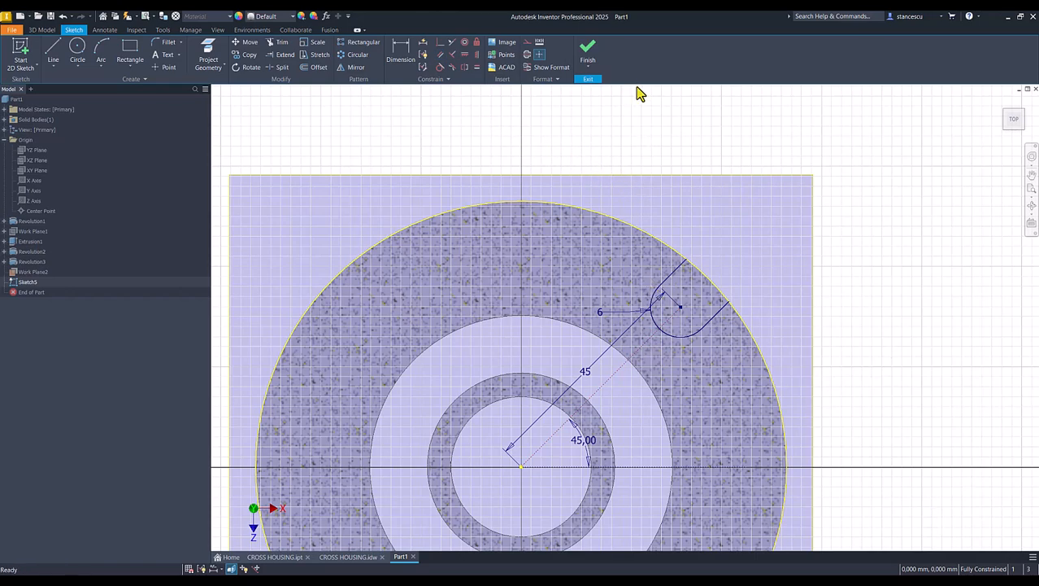
{"action": "left_click", "coordinate": [587, 53]}
{"action": "key", "text": "F6"}
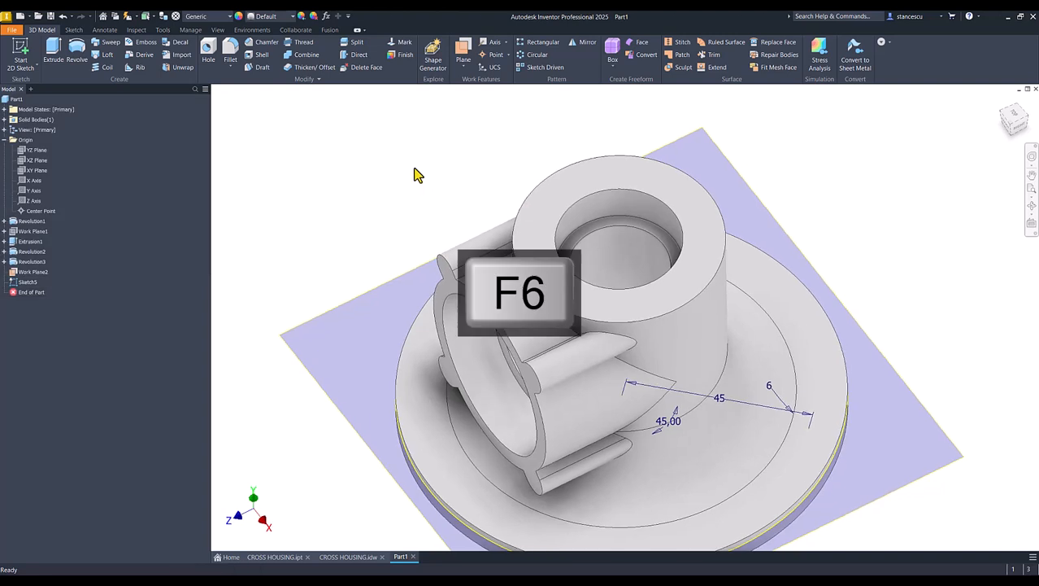
- Extrude the U-shaped profile as a cut through all to form the recess at the base flange's edge
{"action": "left_click", "coordinate": [48, 51]}
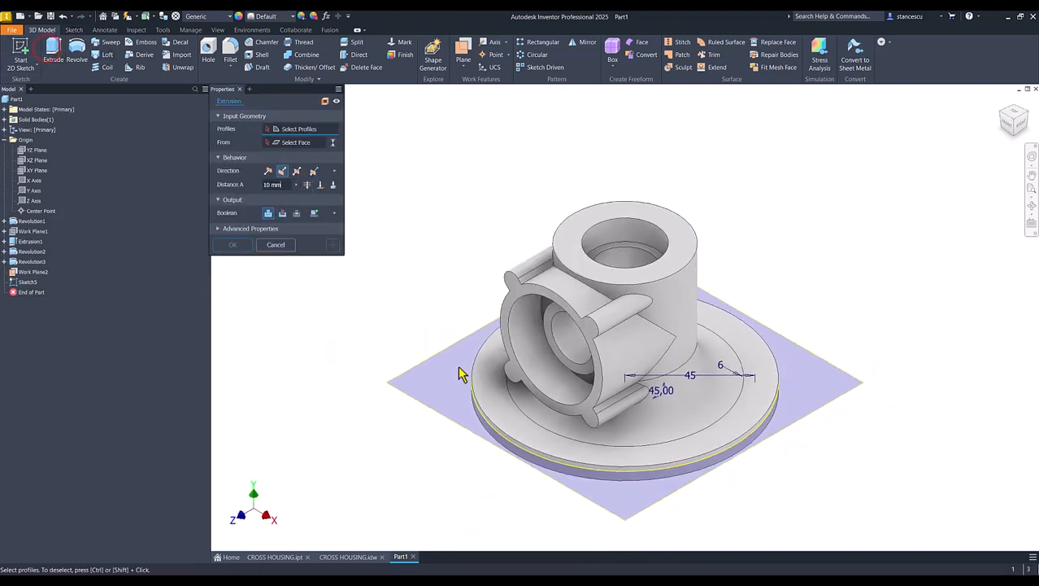
{"action": "left_click", "coordinate": [764, 383]}
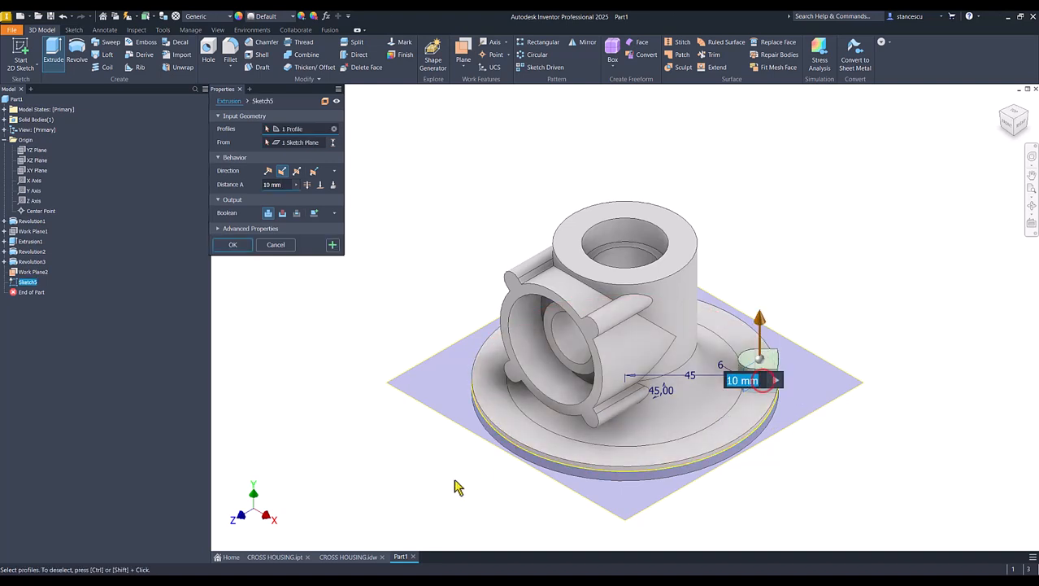
{"action": "left_click", "coordinate": [283, 213]}
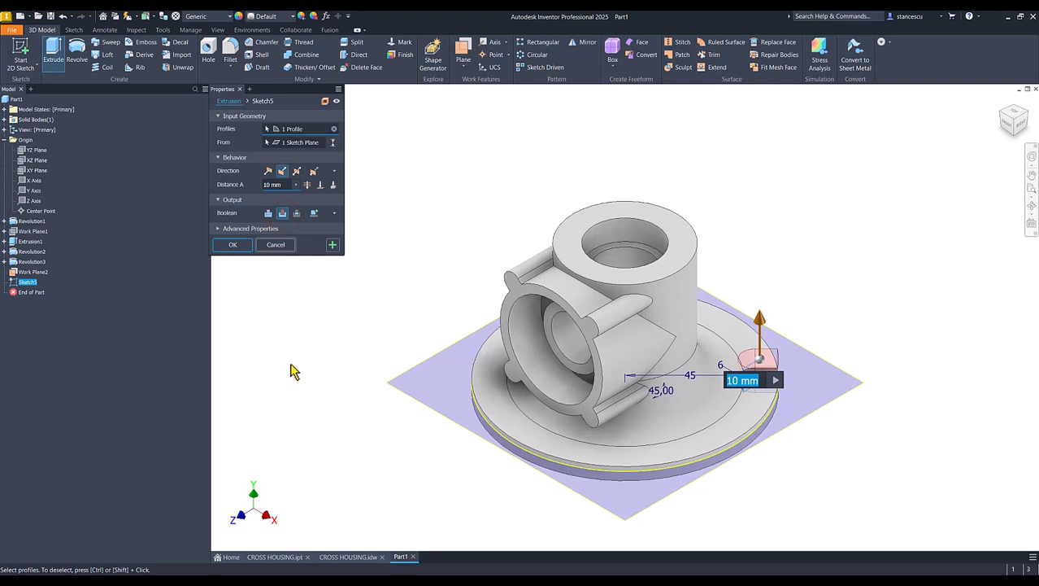
{"action": "left_click", "coordinate": [307, 184]}
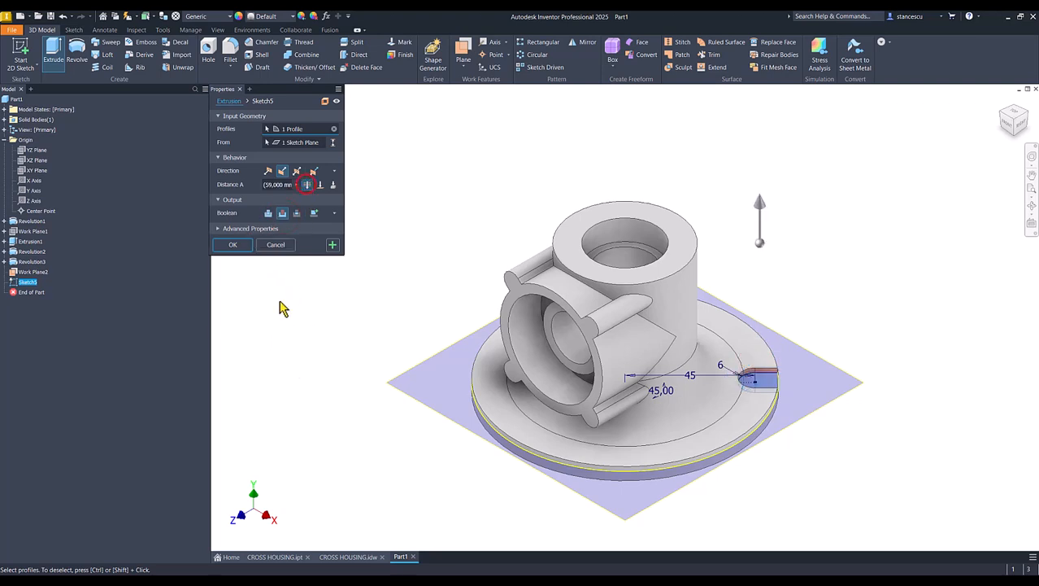
{"action": "left_click", "coordinate": [244, 241]}
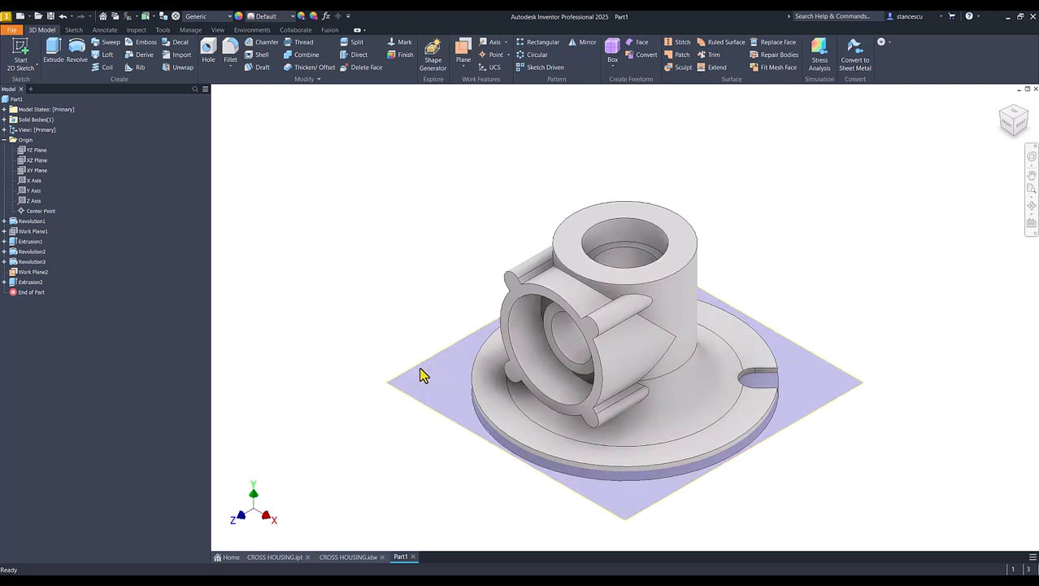
- Hide the offset work plane used for the recess sketch
{"action": "right_click", "coordinate": [419, 372]}
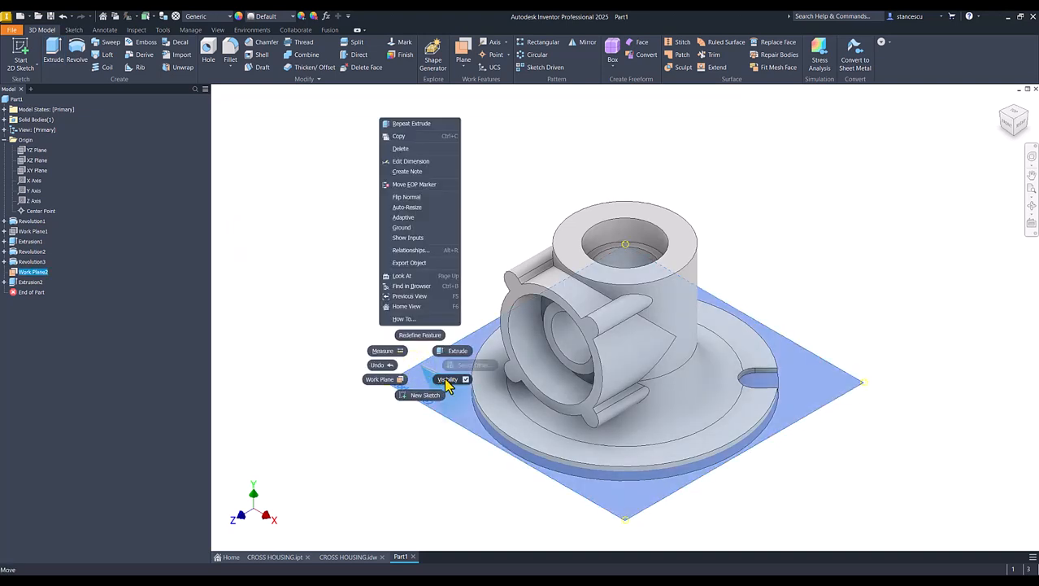
{"action": "left_click", "coordinate": [447, 379]}
{"action": "left_click", "coordinate": [367, 390]}
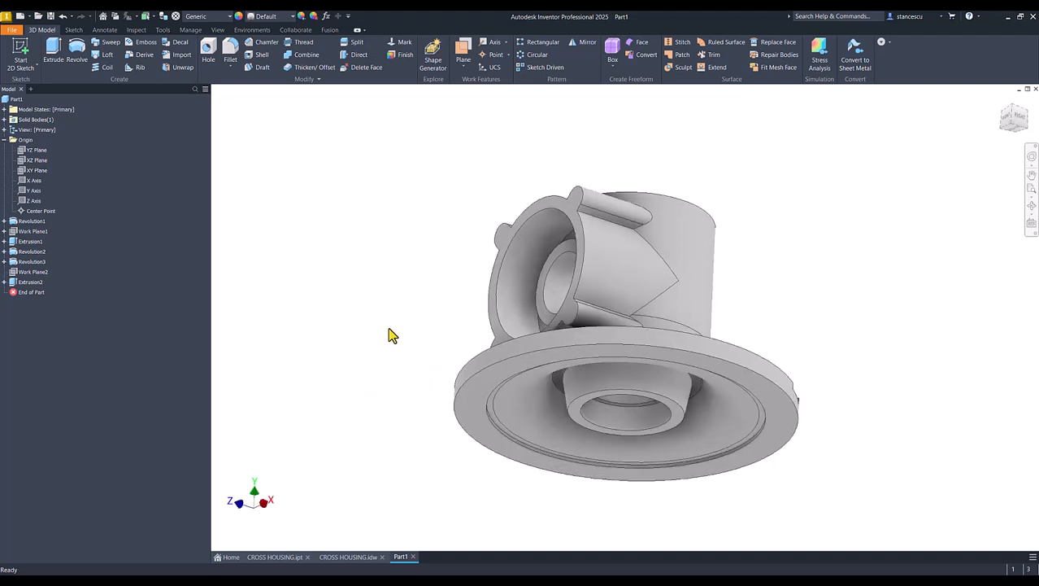
{"action": "key", "text": "F6"}
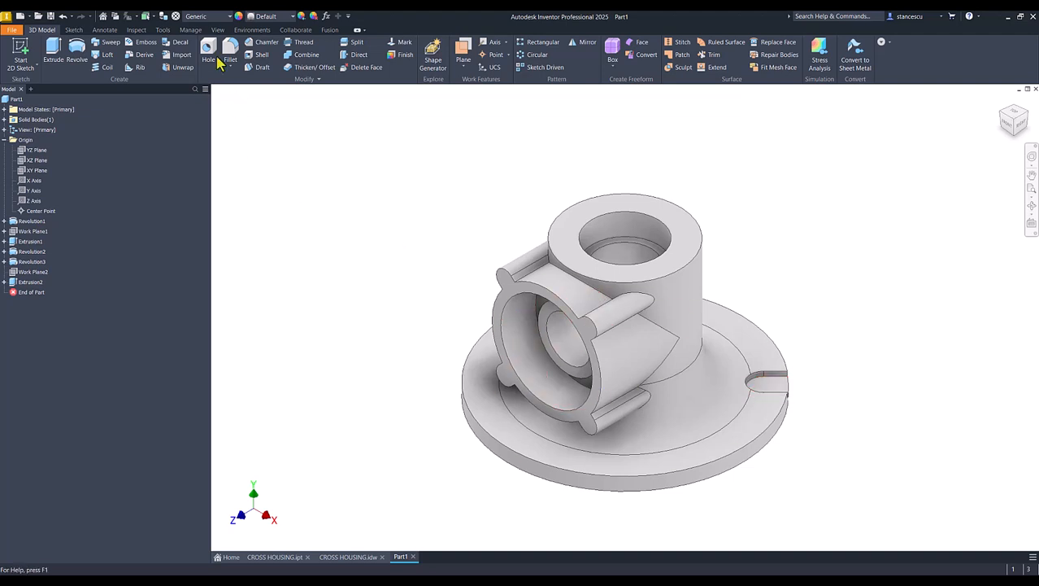
- Add a simple 6 mm through-all hole without a seat in the recess floor, concentric with the recess's rounded edge
{"action": "key", "text": "h"}
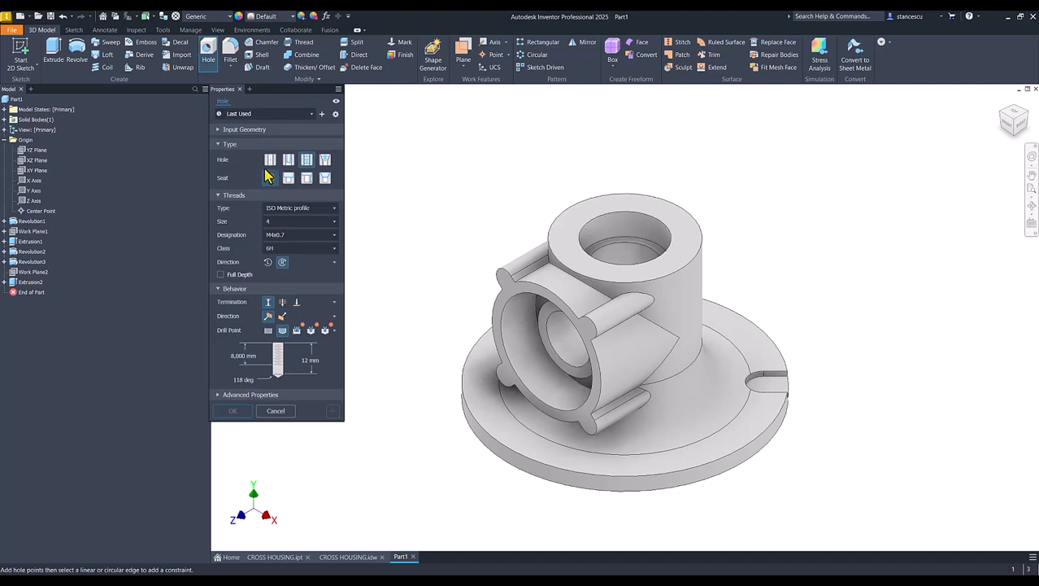
{"action": "left_click", "coordinate": [270, 159]}
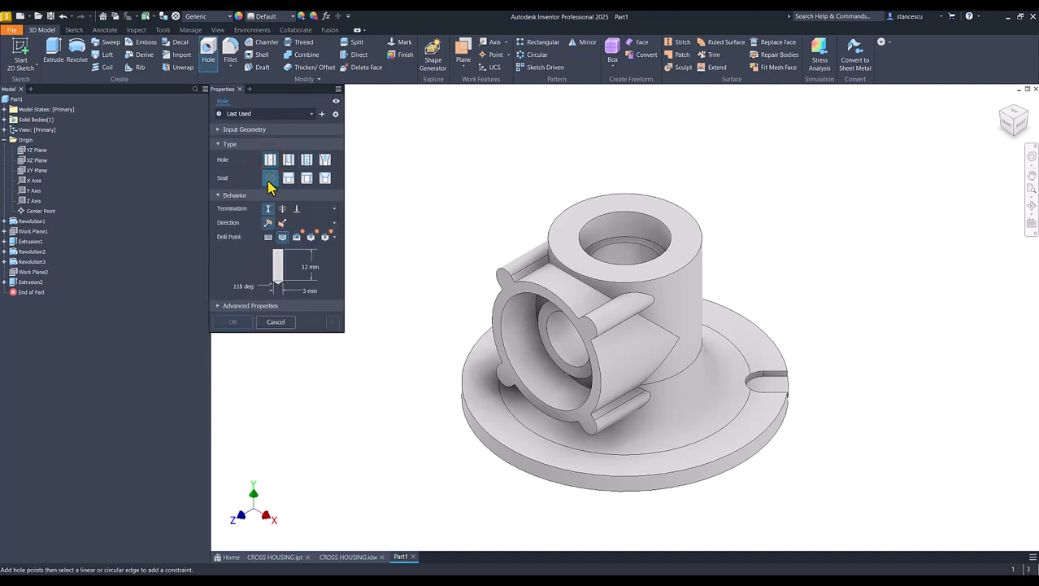
{"action": "left_click", "coordinate": [268, 179]}
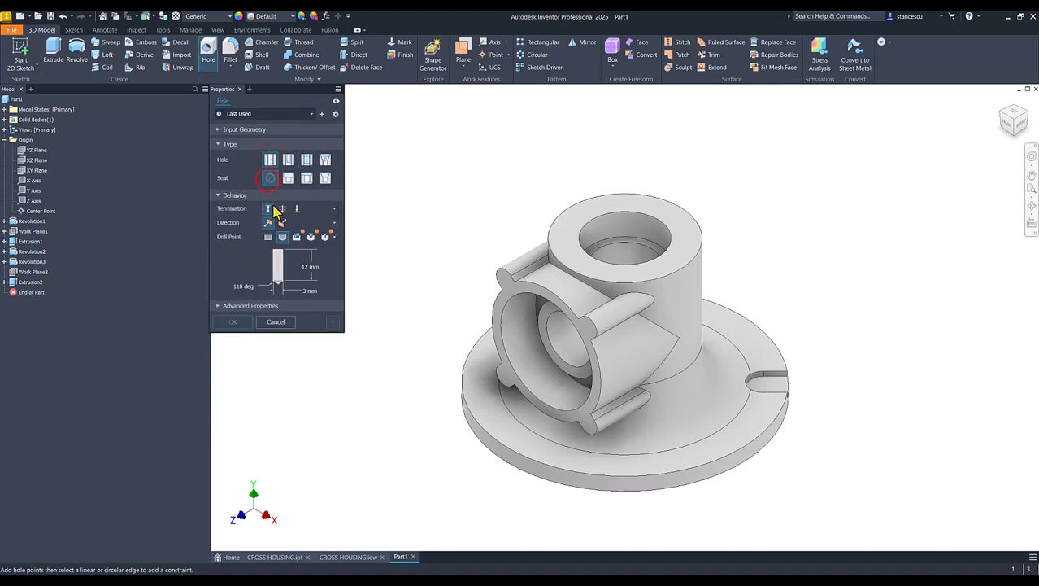
{"action": "left_click", "coordinate": [306, 266]}
{"action": "left_click", "coordinate": [282, 209]}
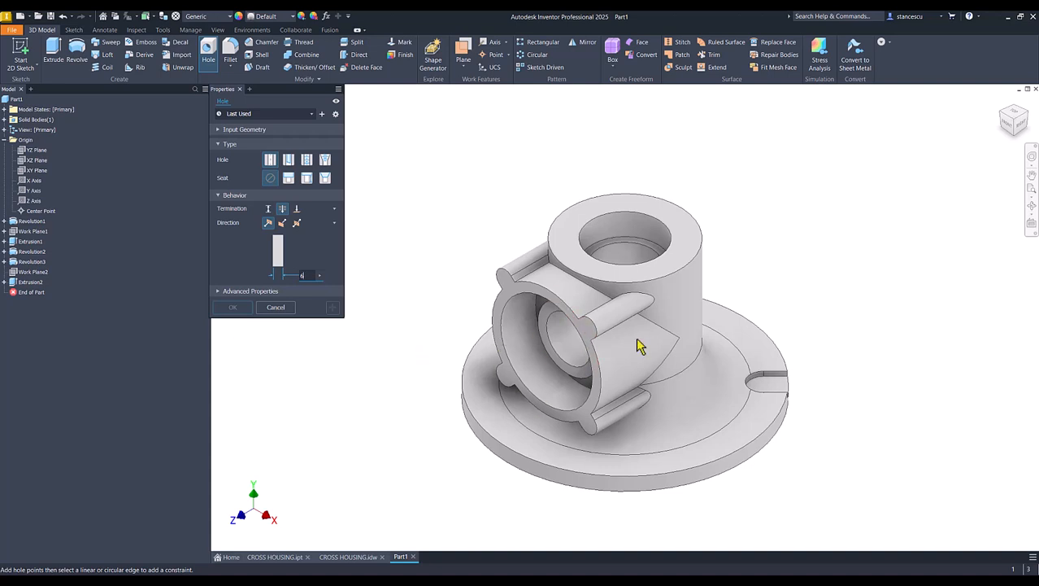
{"action": "left_click", "coordinate": [764, 382]}
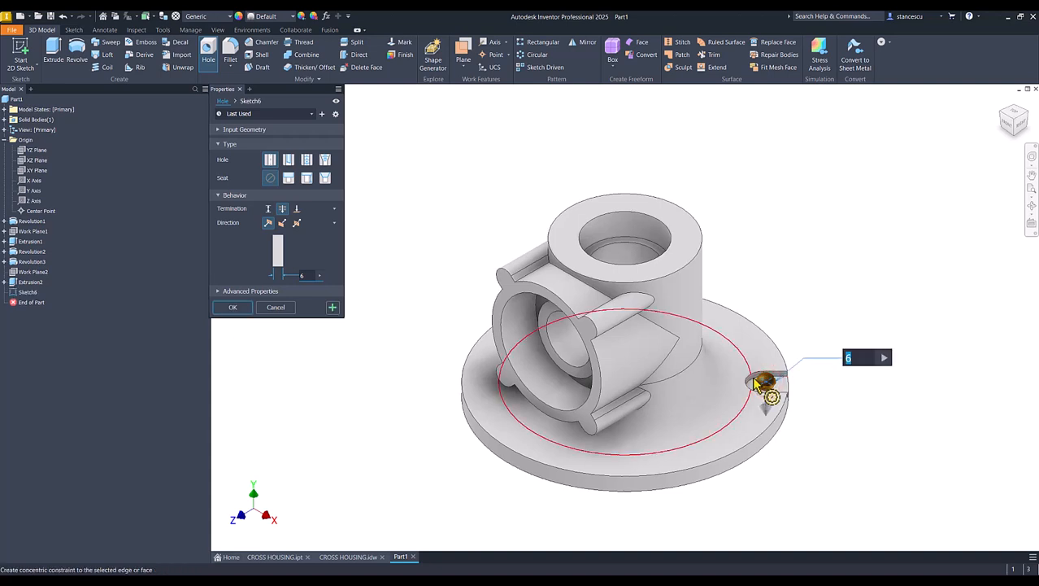
{"action": "left_click", "coordinate": [752, 389]}
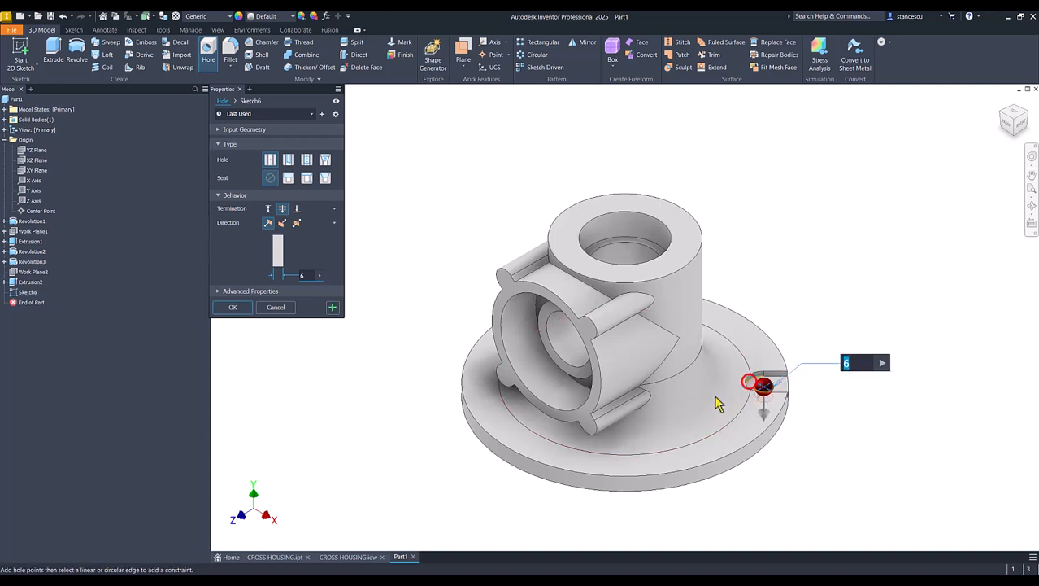
{"action": "left_click", "coordinate": [231, 308]}
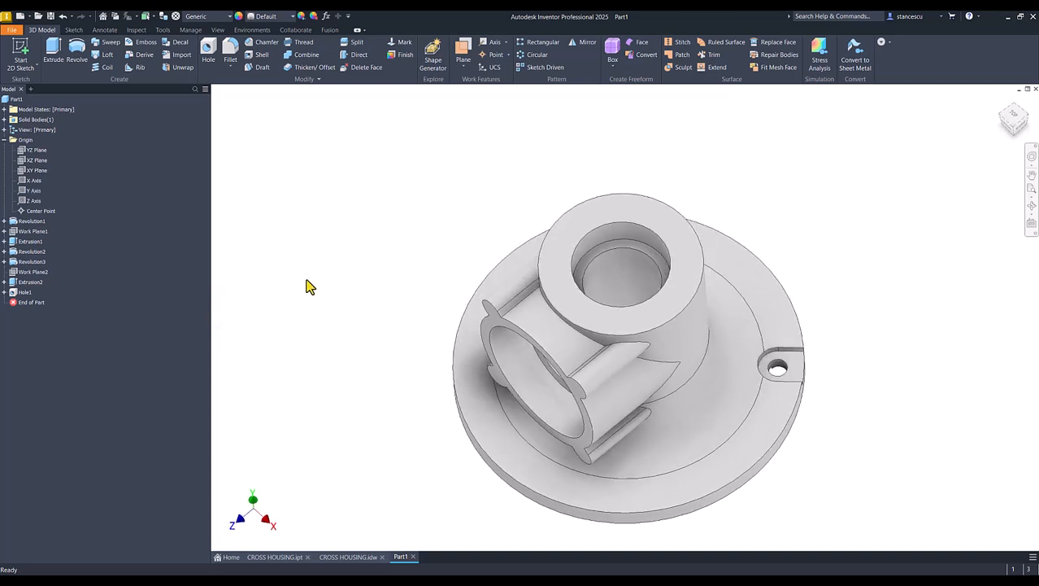
- Pattern the recess cut and its hole circularly around the vertical cylinder's axis, with 4 occurrences over 360 degrees
{"action": "key", "text": "F6"}
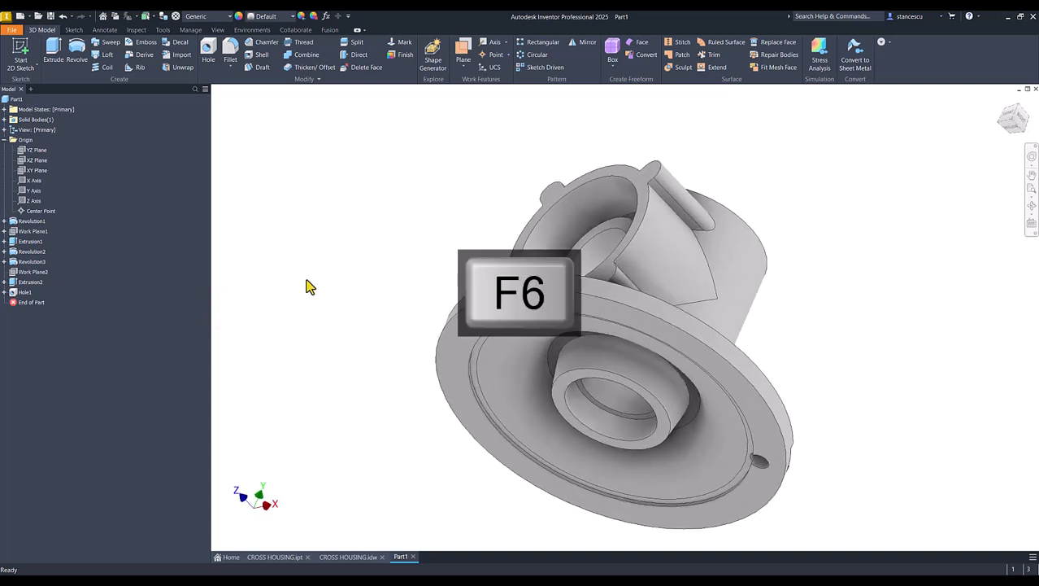
{"action": "left_click", "coordinate": [331, 187]}
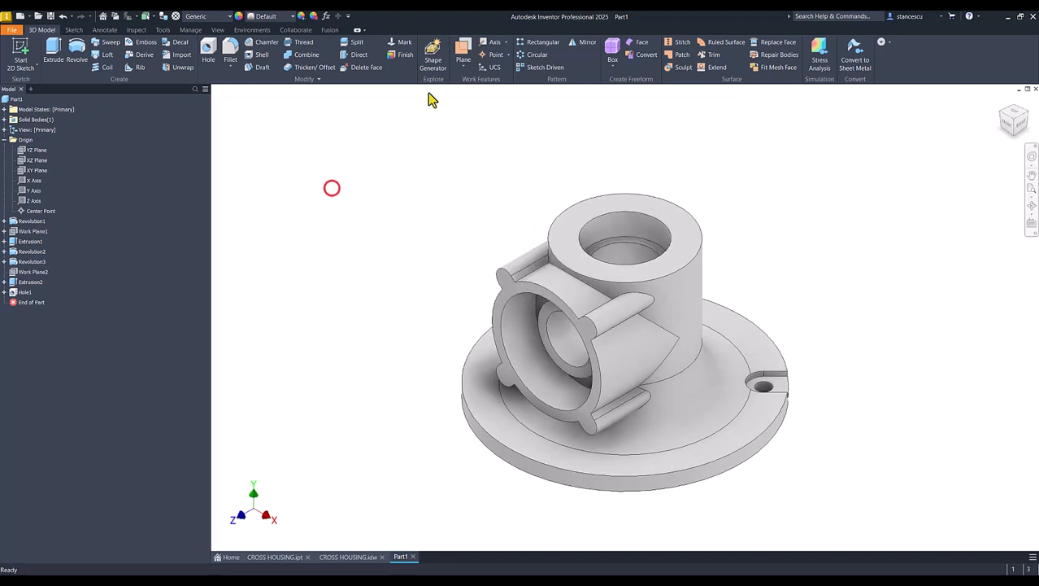
{"action": "left_click", "coordinate": [538, 53]}
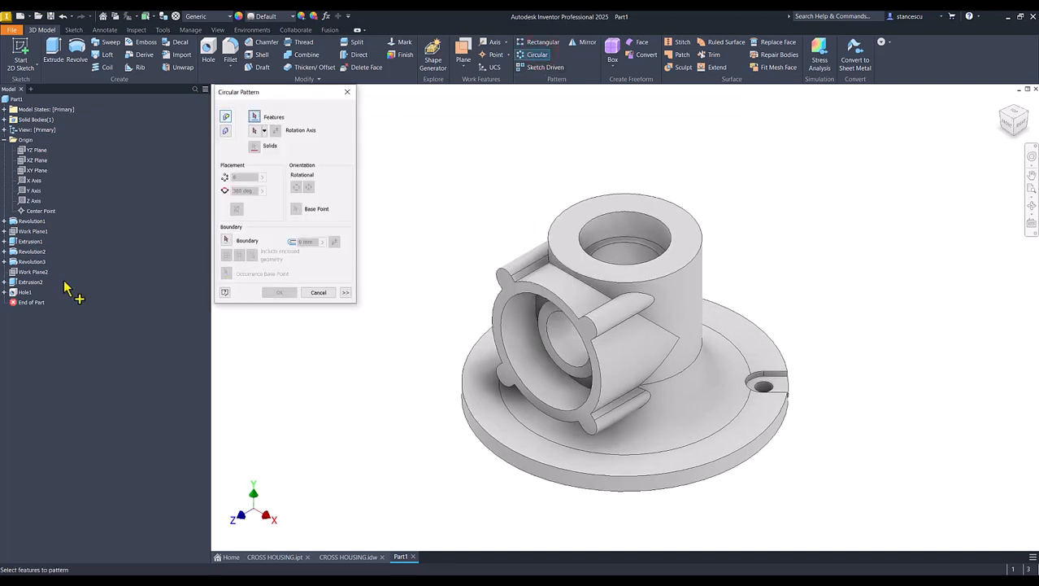
{"action": "left_click", "coordinate": [22, 291]}
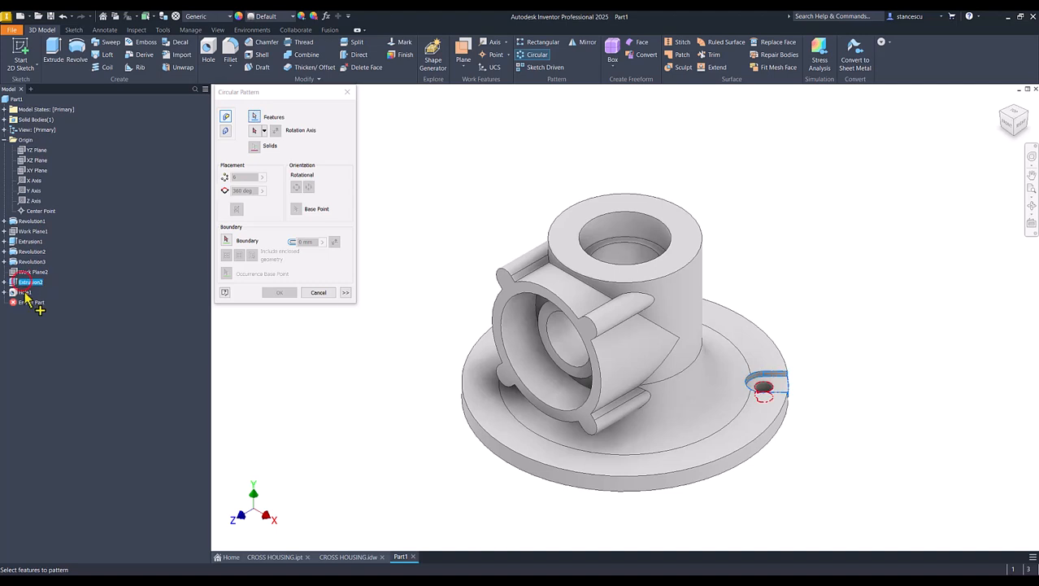
{"action": "left_click", "coordinate": [257, 131]}
{"action": "left_click", "coordinate": [688, 296]}
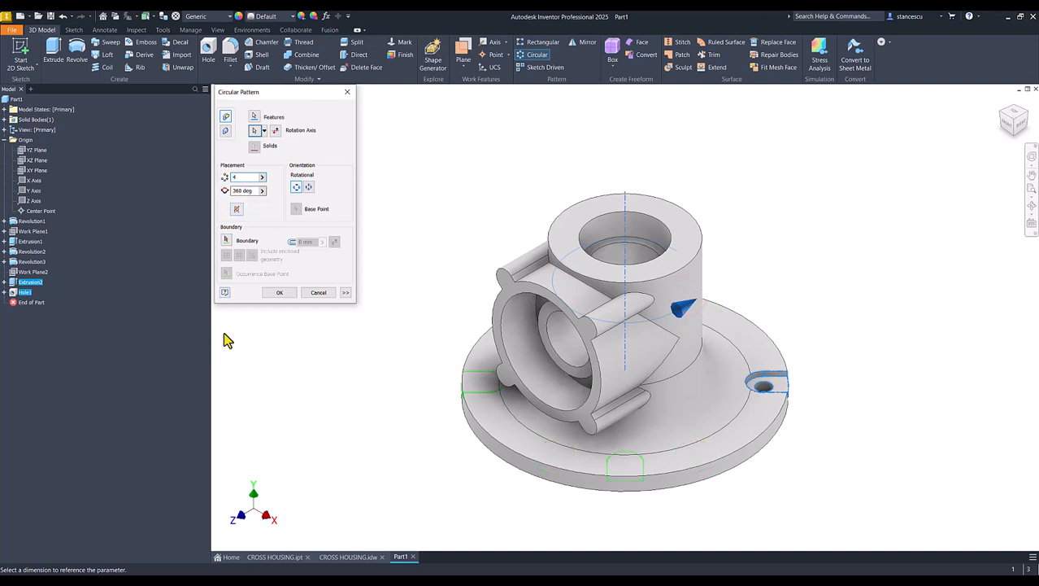
{"action": "left_click", "coordinate": [279, 293]}
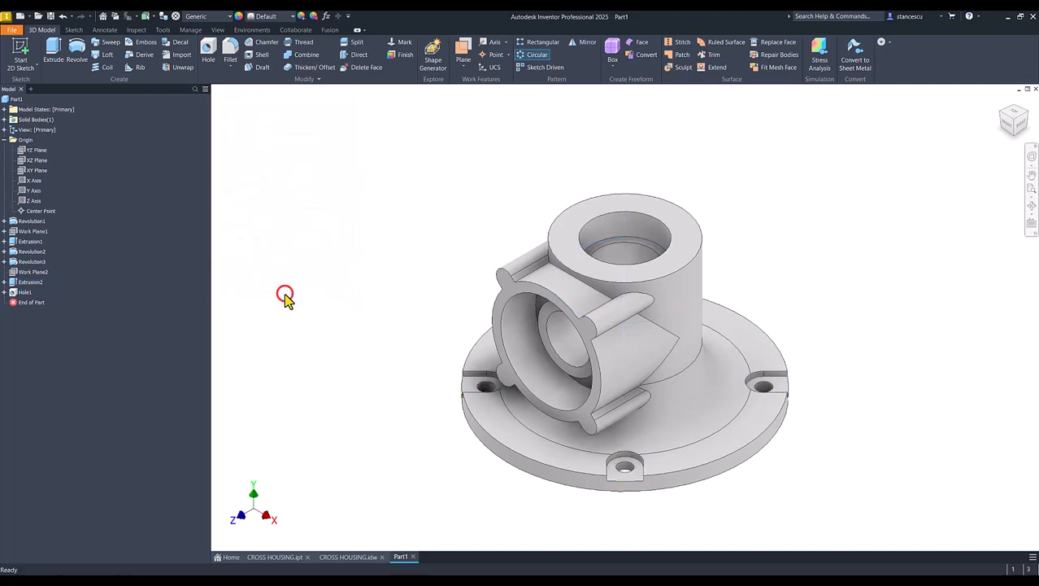
- Consult the CROSS HOUSING drawing and create a sketch on the side flange's front face containing the projected lug center points
{"action": "left_click", "coordinate": [355, 558]}
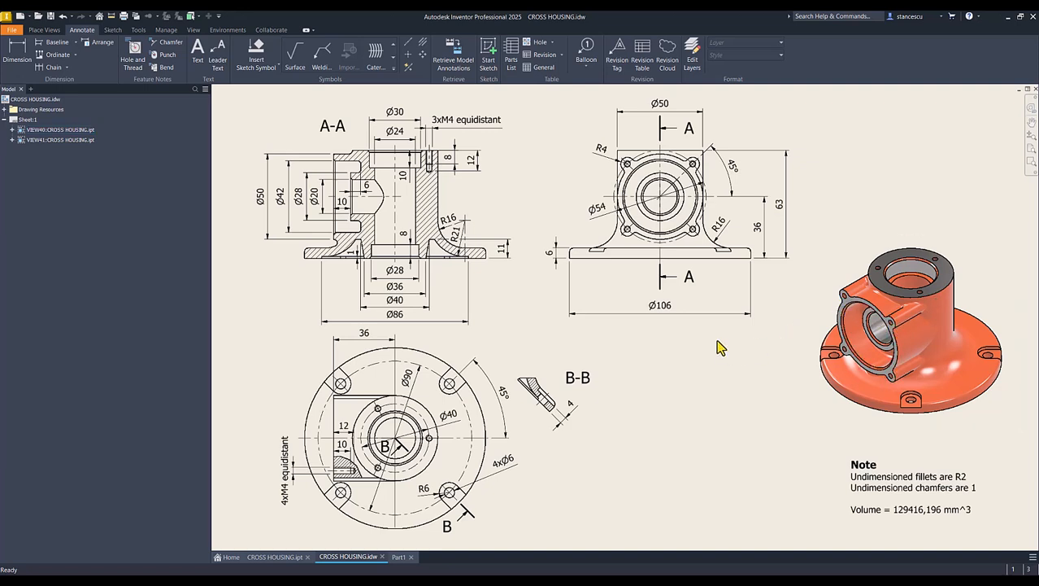
{"action": "left_click", "coordinate": [620, 161]}
{"action": "left_click", "coordinate": [398, 558]}
{"action": "left_click", "coordinate": [396, 207]}
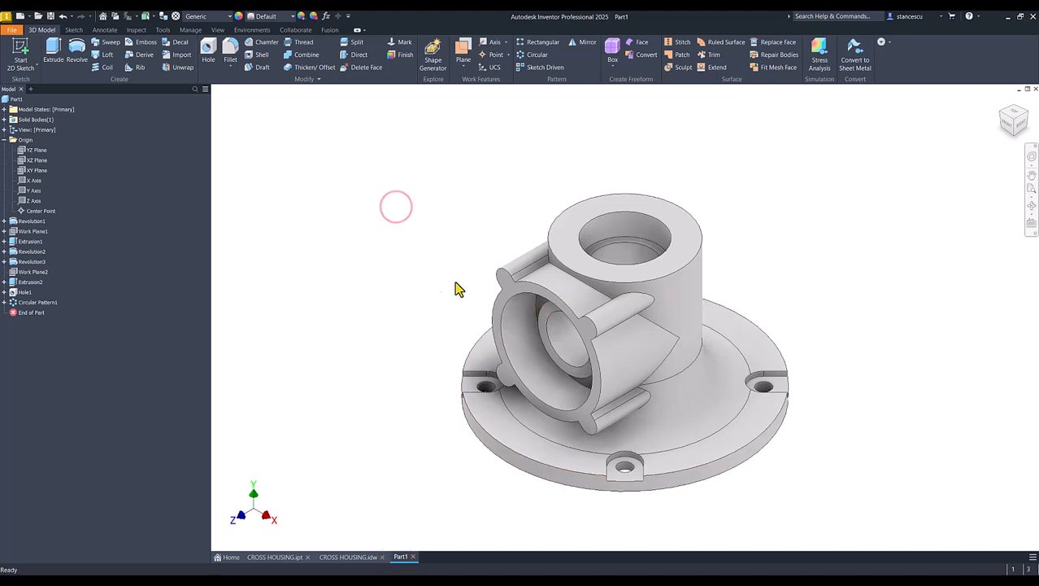
{"action": "left_click", "coordinate": [505, 297]}
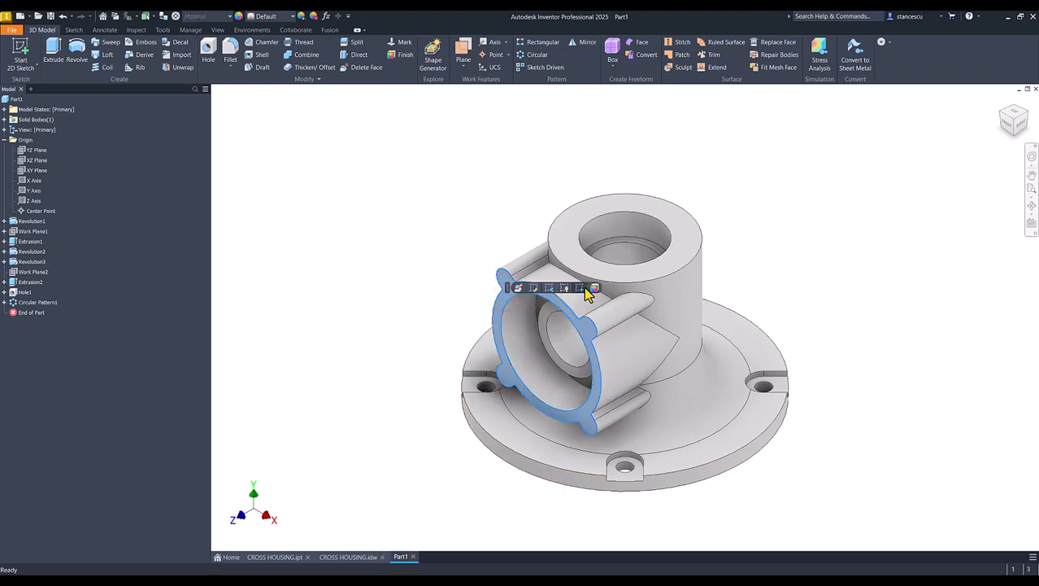
{"action": "left_click", "coordinate": [580, 287]}
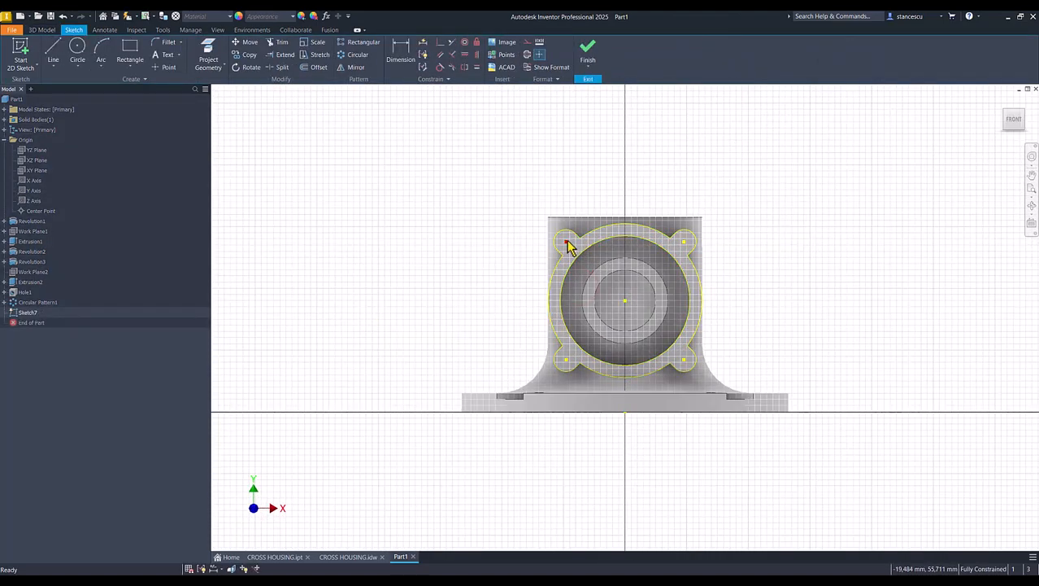
{"action": "left_click", "coordinate": [587, 50]}
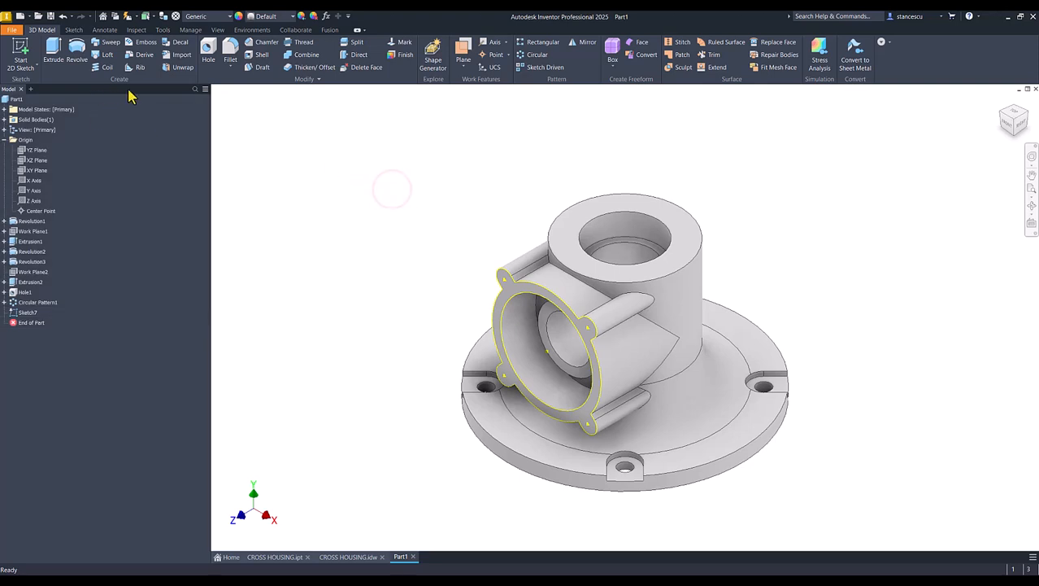
- Set up a tapped hole without a seat, with a distance termination and an ISO Metric profile thread of size 4, M4x0.7
{"action": "left_click", "coordinate": [208, 53]}
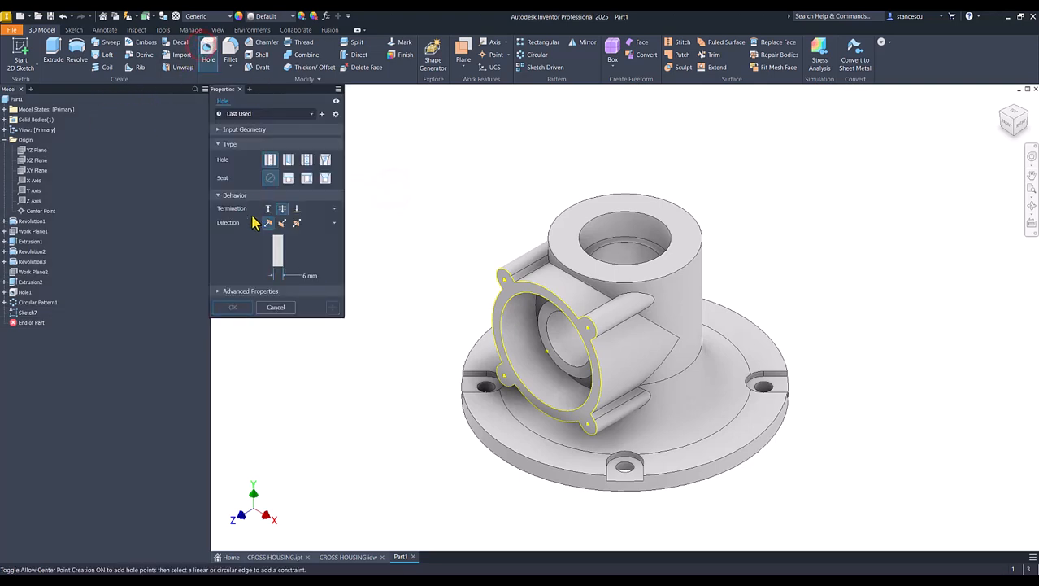
{"action": "left_click", "coordinate": [306, 160]}
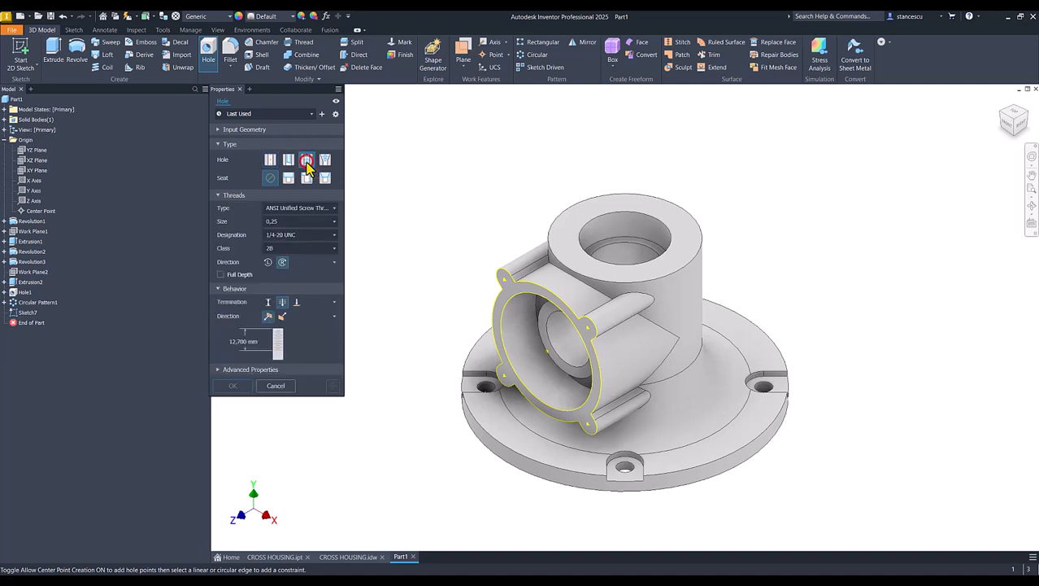
{"action": "left_click", "coordinate": [269, 304]}
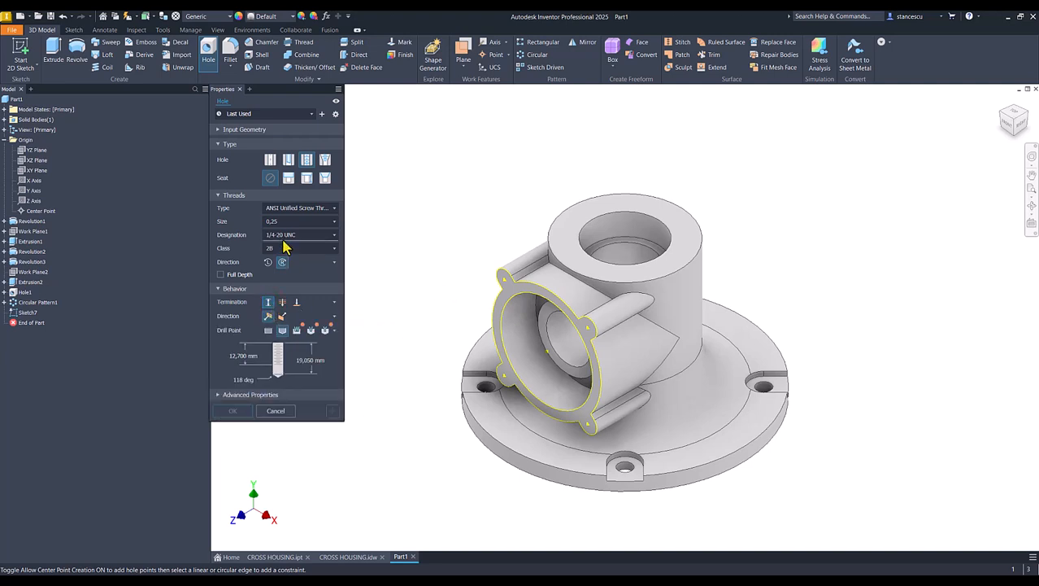
{"action": "left_click", "coordinate": [309, 210]}
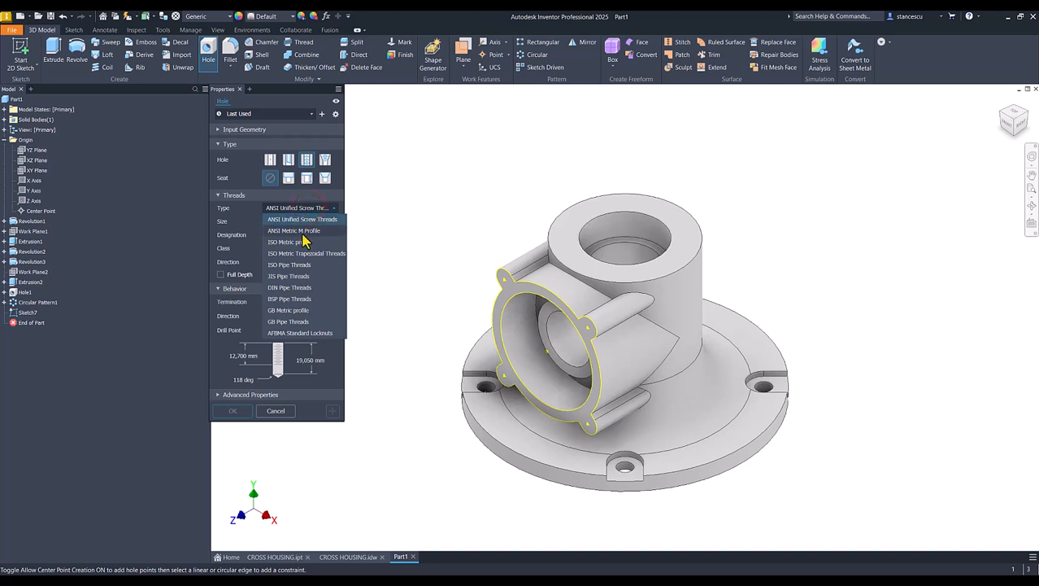
{"action": "left_click", "coordinate": [303, 242]}
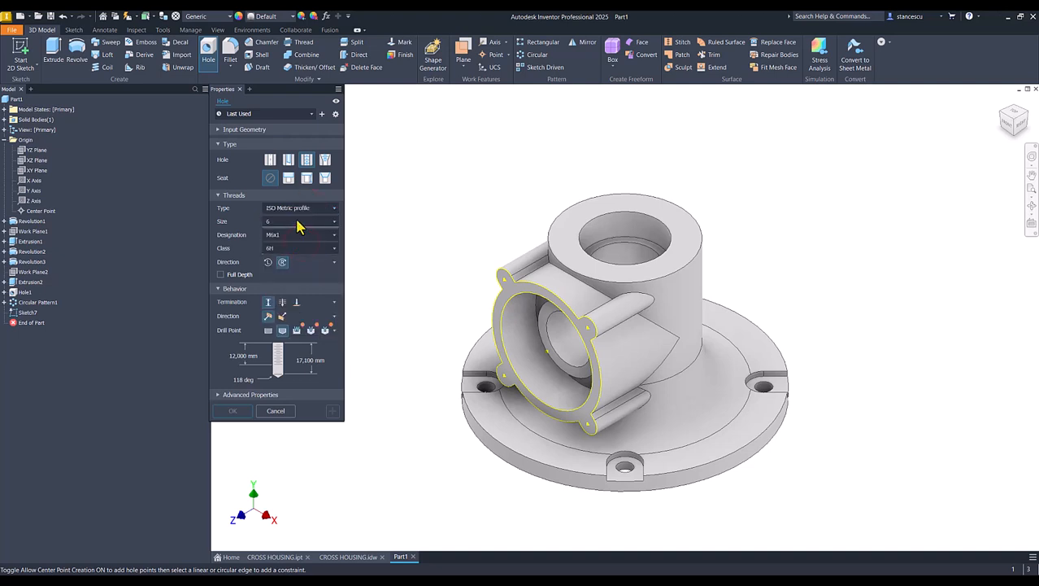
{"action": "left_click", "coordinate": [298, 222]}
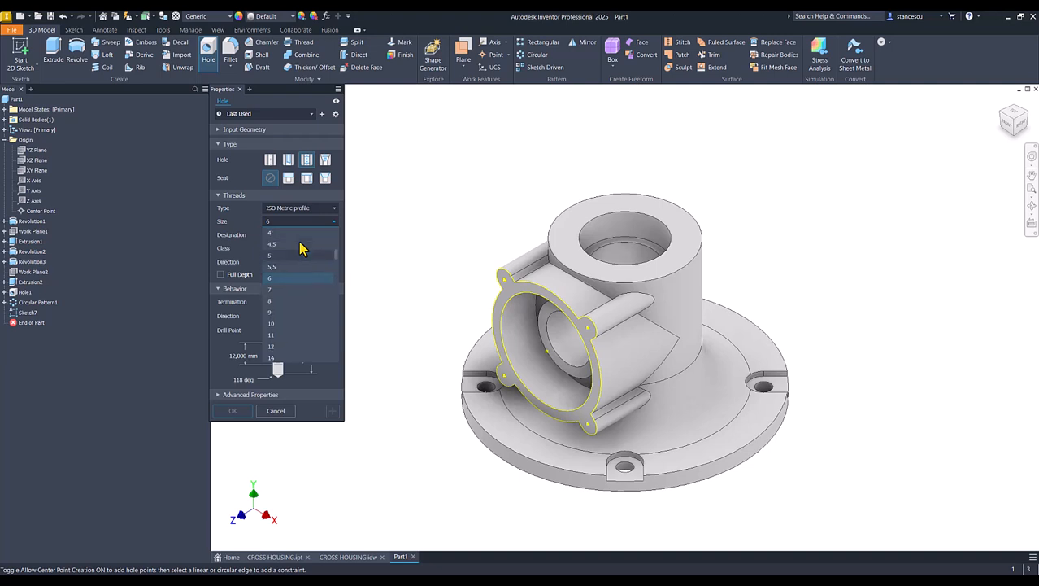
{"action": "left_click", "coordinate": [300, 235]}
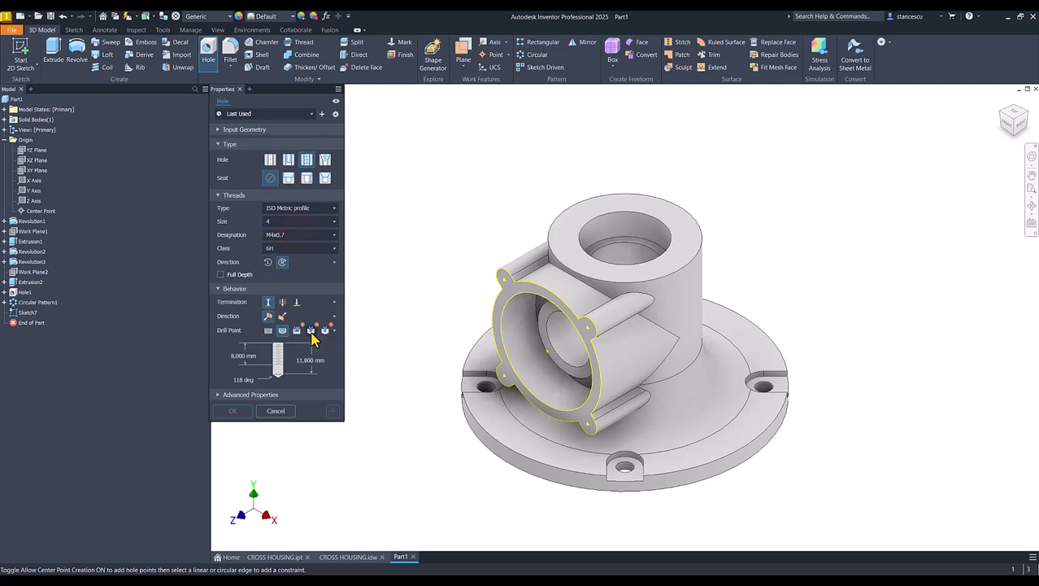
- Set the tapped hole's thread depth to 10 mm and its drill depth to 12 mm
{"action": "left_click", "coordinate": [238, 356]}
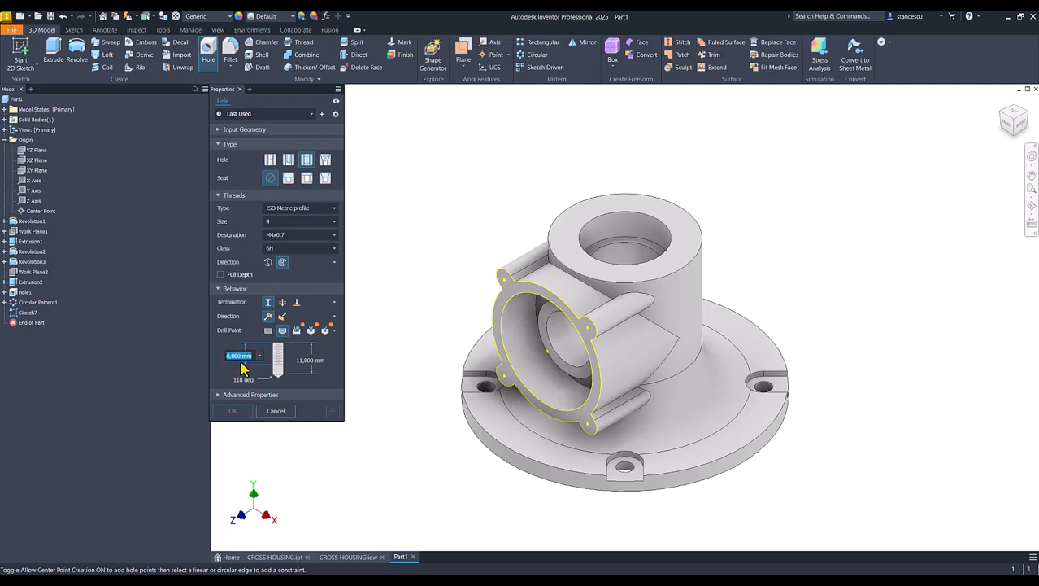
{"action": "type", "text": "10"}
{"action": "key", "text": "Return"}
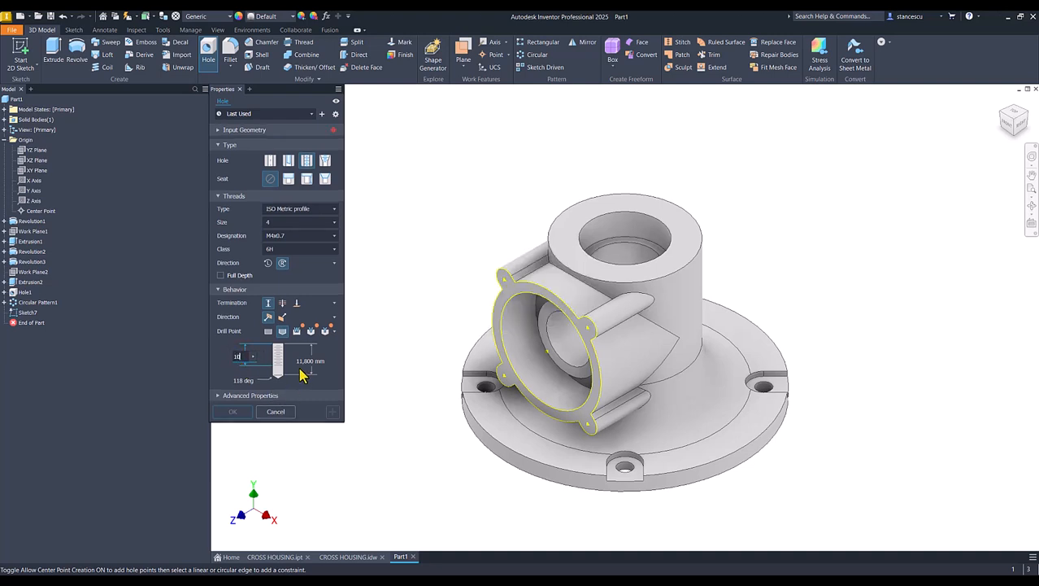
{"action": "left_click", "coordinate": [304, 361]}
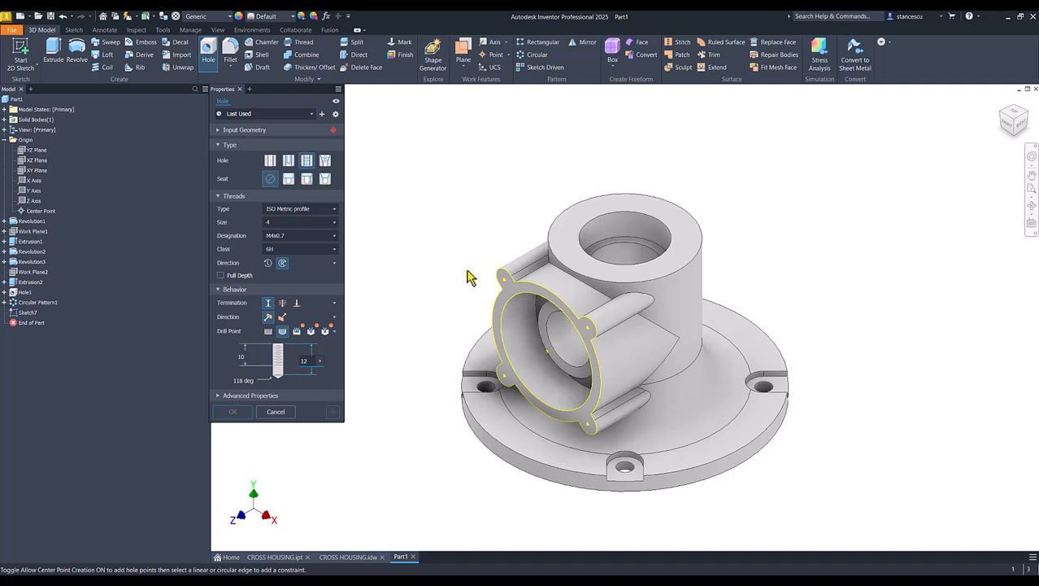
- Place the tapped M4 holes on the four lug center points of the side flange and create them
{"action": "left_click", "coordinate": [504, 279]}
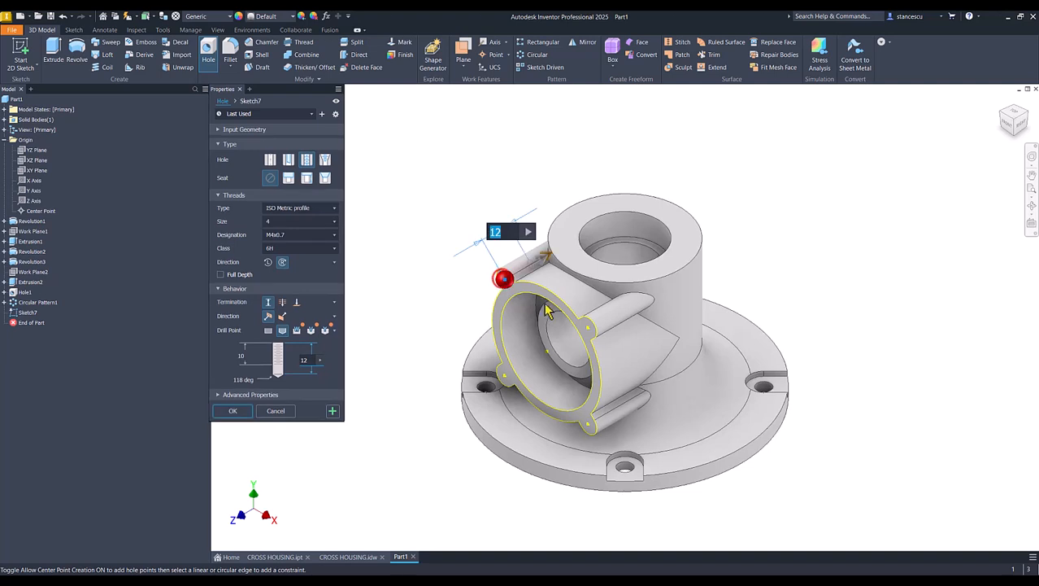
{"action": "left_click", "coordinate": [587, 326]}
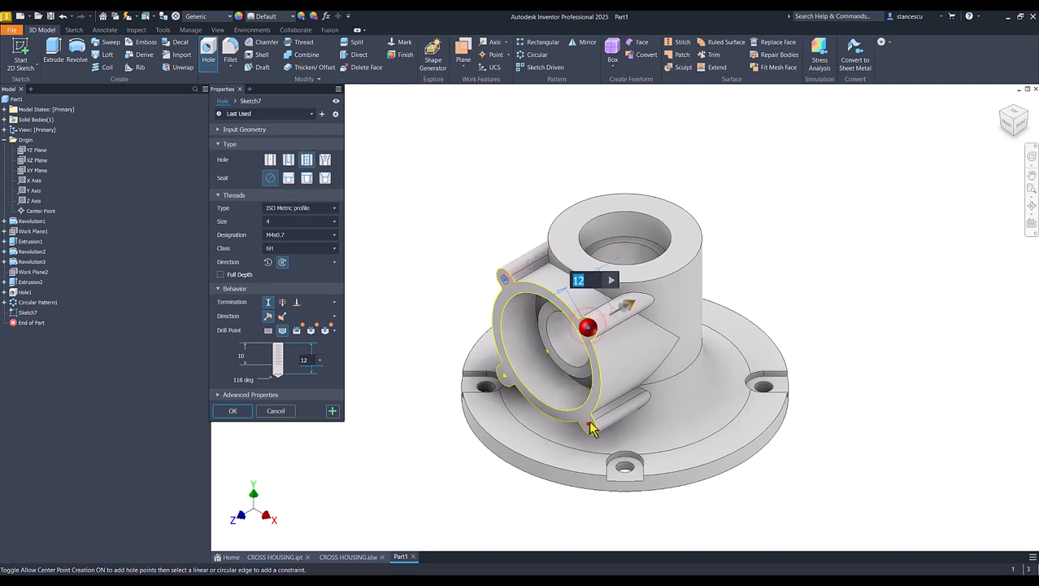
{"action": "left_click", "coordinate": [588, 423]}
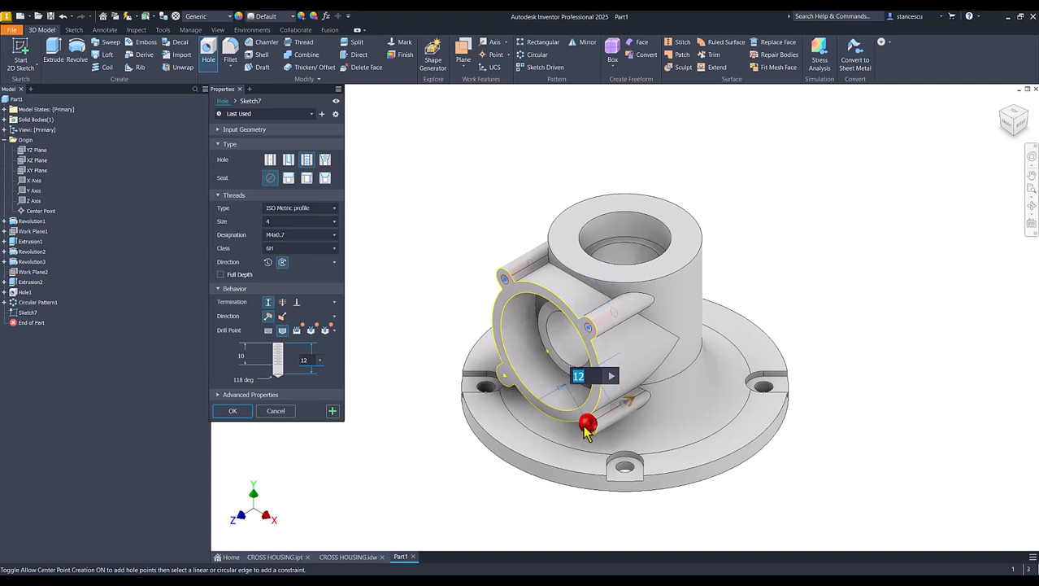
{"action": "left_click", "coordinate": [504, 379]}
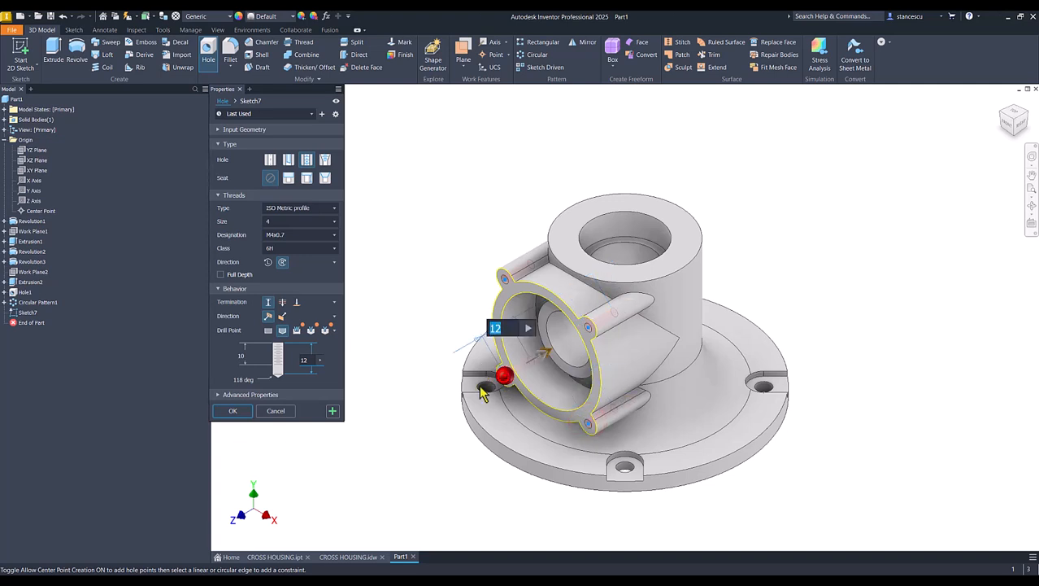
{"action": "left_click", "coordinate": [243, 409]}
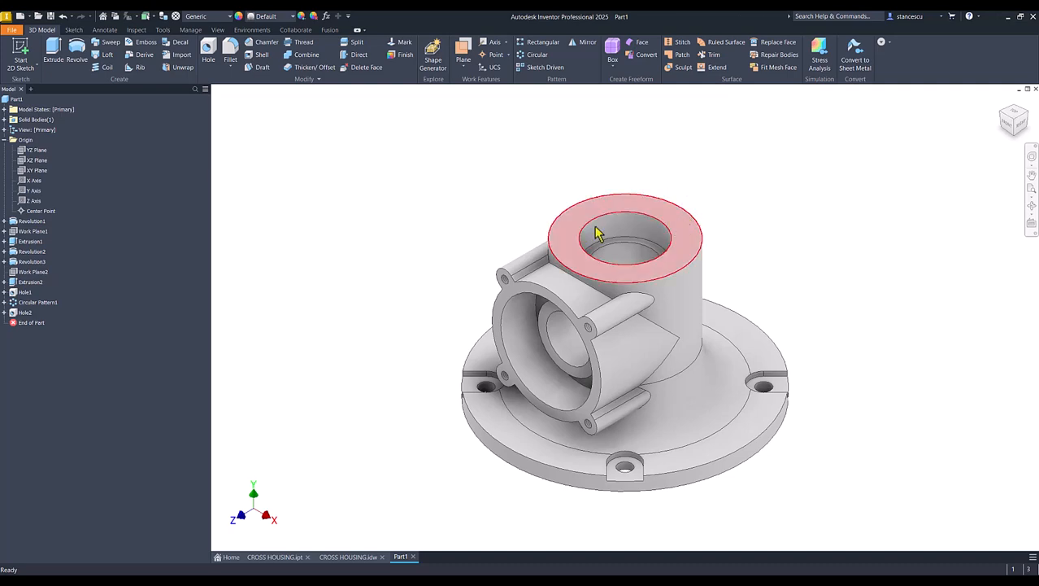
- Consult the CROSS HOUSING drawing and, on the vertical cylinder's top face, sketch a 40/2 mm line from the center straight away from the side flange
{"action": "left_click", "coordinate": [346, 556]}
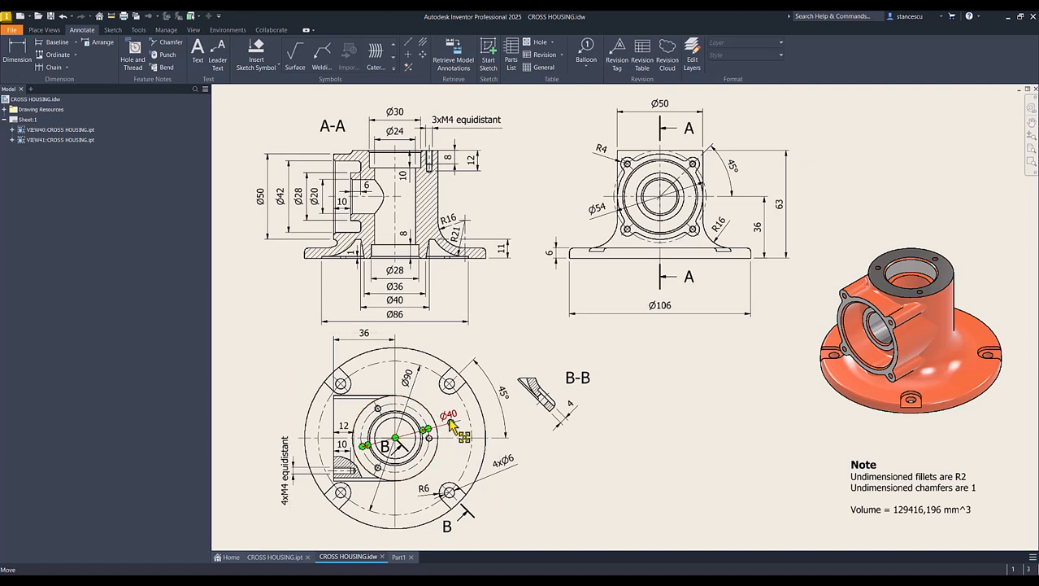
{"action": "left_click", "coordinate": [398, 557]}
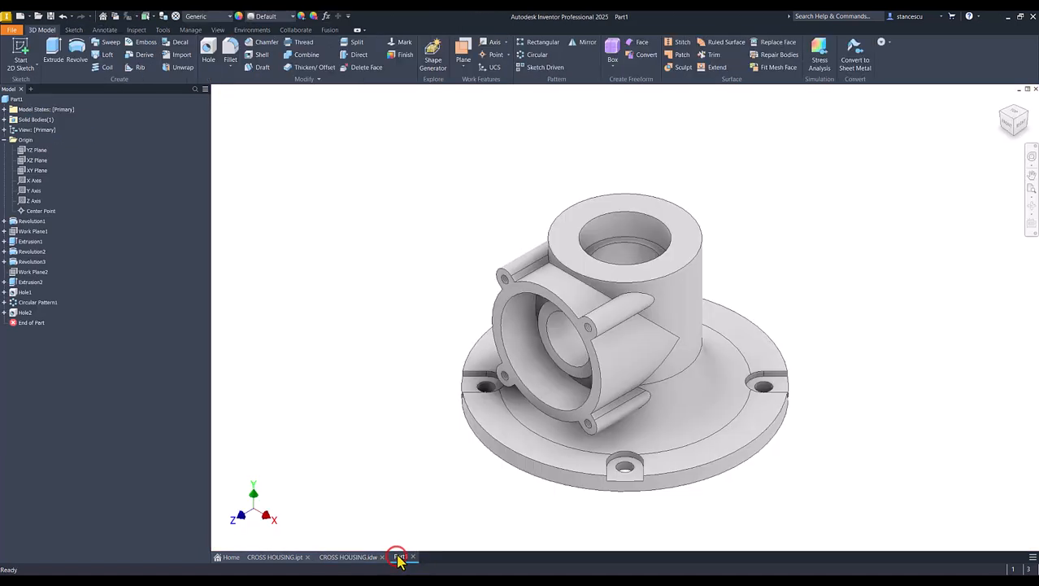
{"action": "left_click", "coordinate": [678, 267]}
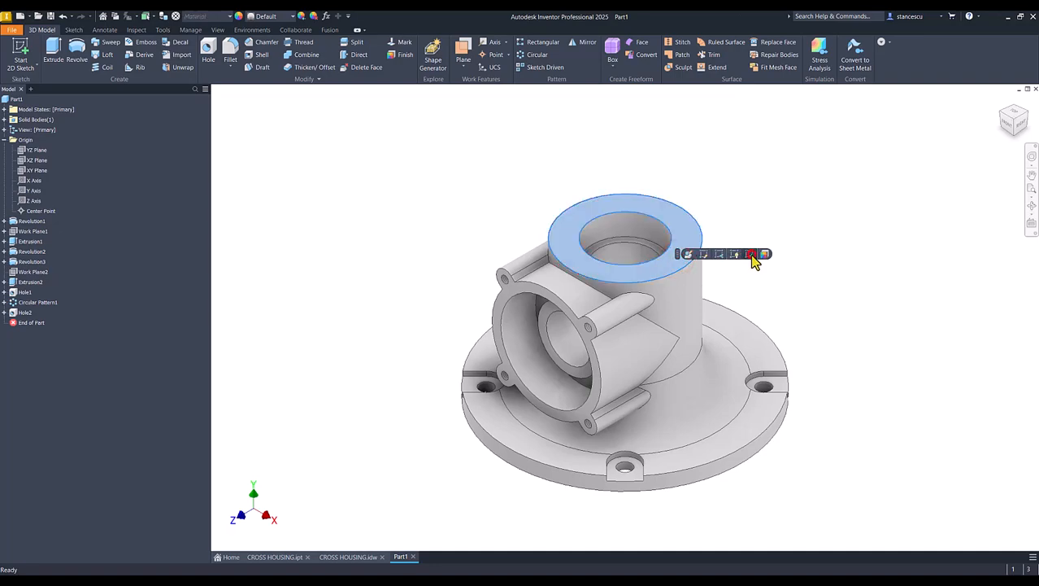
{"action": "left_click", "coordinate": [751, 255]}
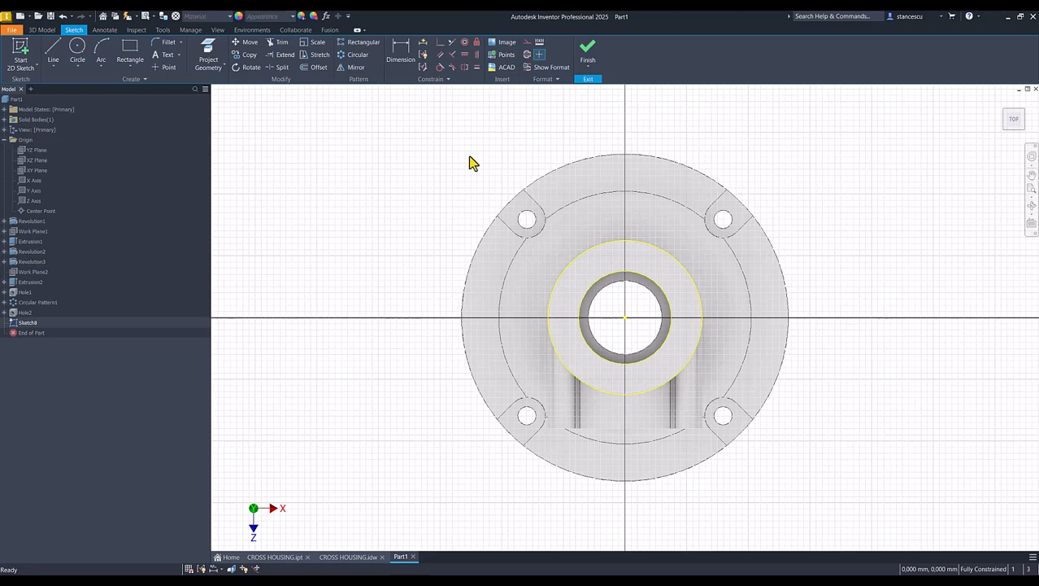
{"action": "left_click", "coordinate": [52, 50]}
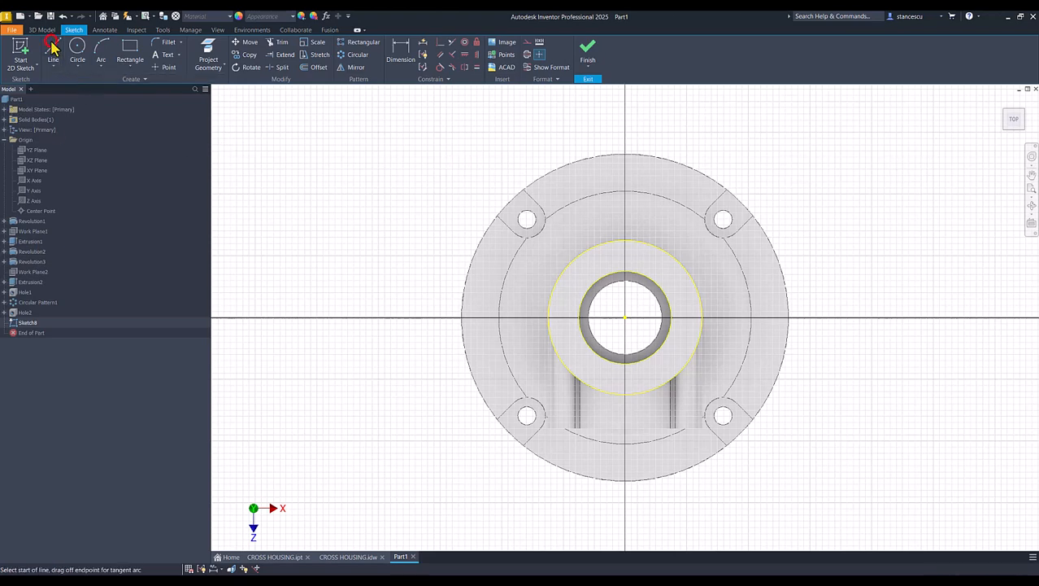
{"action": "left_click", "coordinate": [624, 317]}
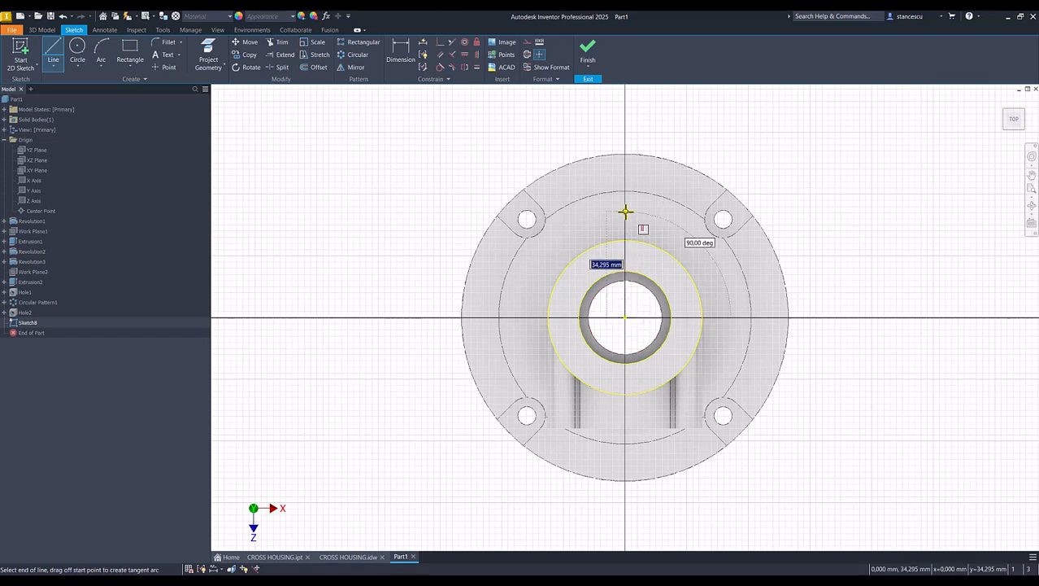
{"action": "type", "text": "40/2"}
{"action": "key", "text": "Return"}
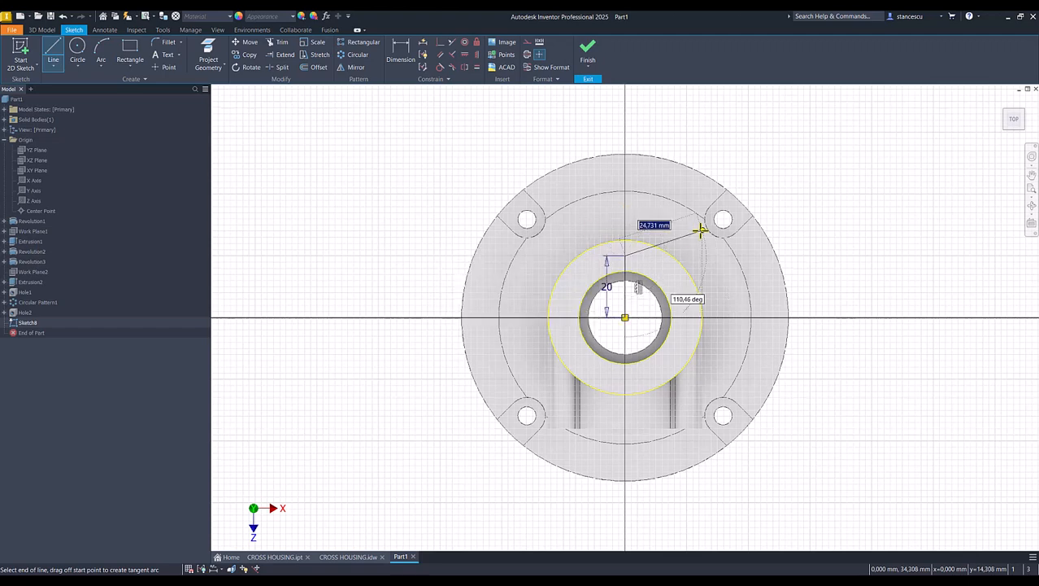
{"action": "key", "text": "Escape"}
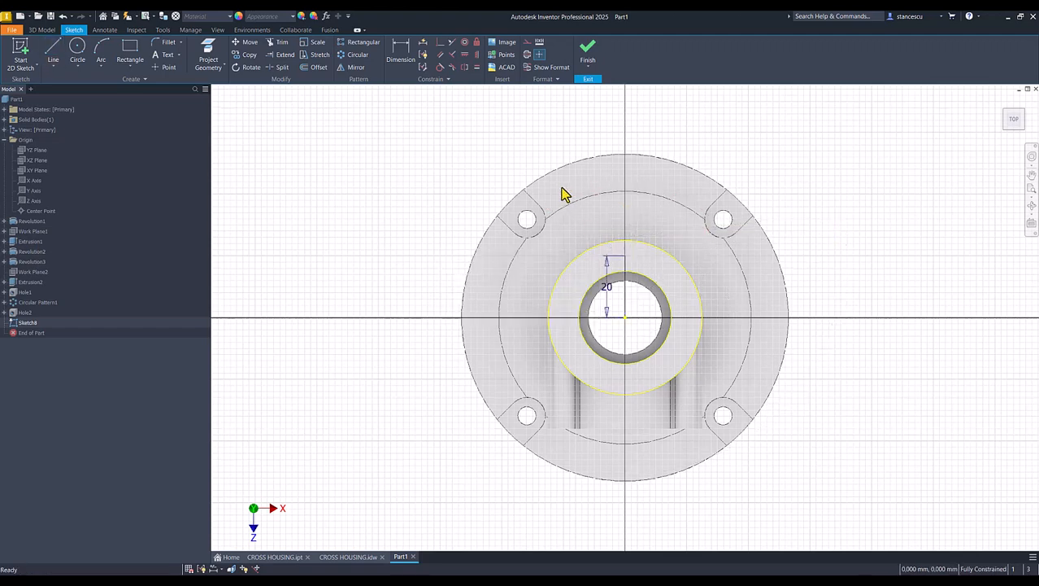
{"action": "left_click", "coordinate": [587, 49]}
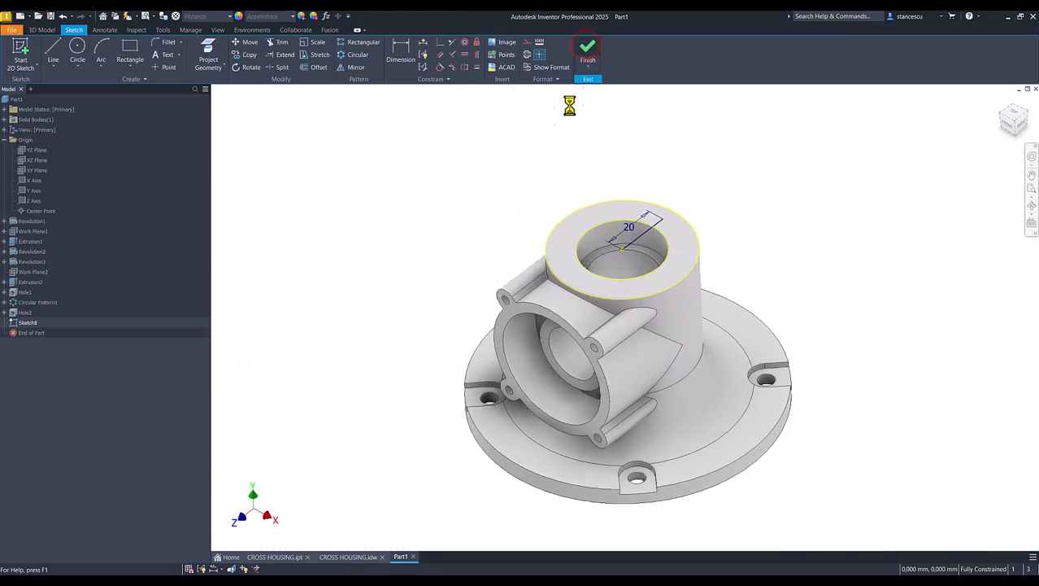
- Add a tapped M4x0.7 hole with 10 mm thread depth and 12 mm drill depth at the sketched line's outer endpoint
{"action": "left_click", "coordinate": [209, 51]}
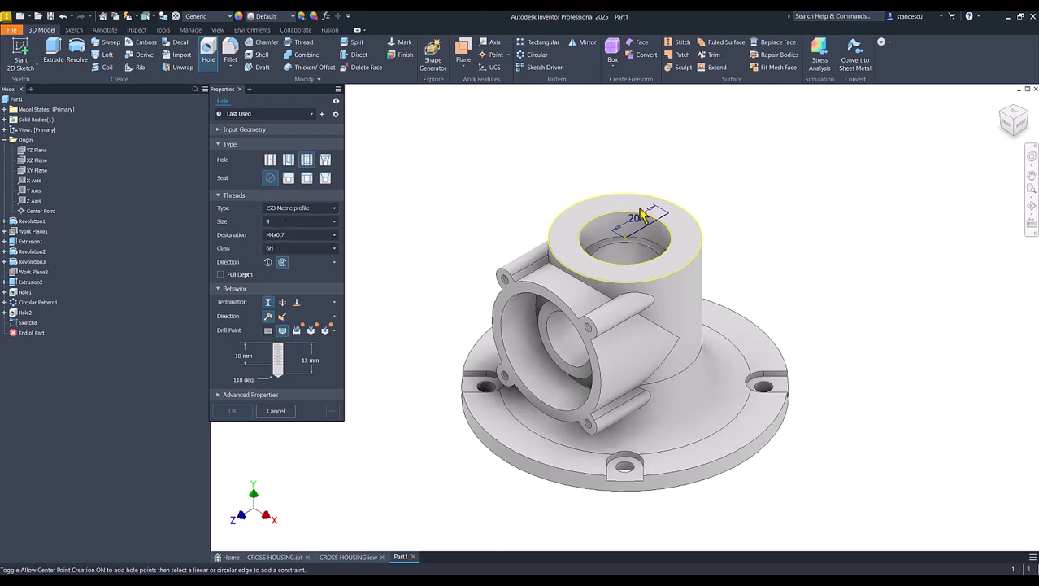
{"action": "left_click", "coordinate": [668, 215]}
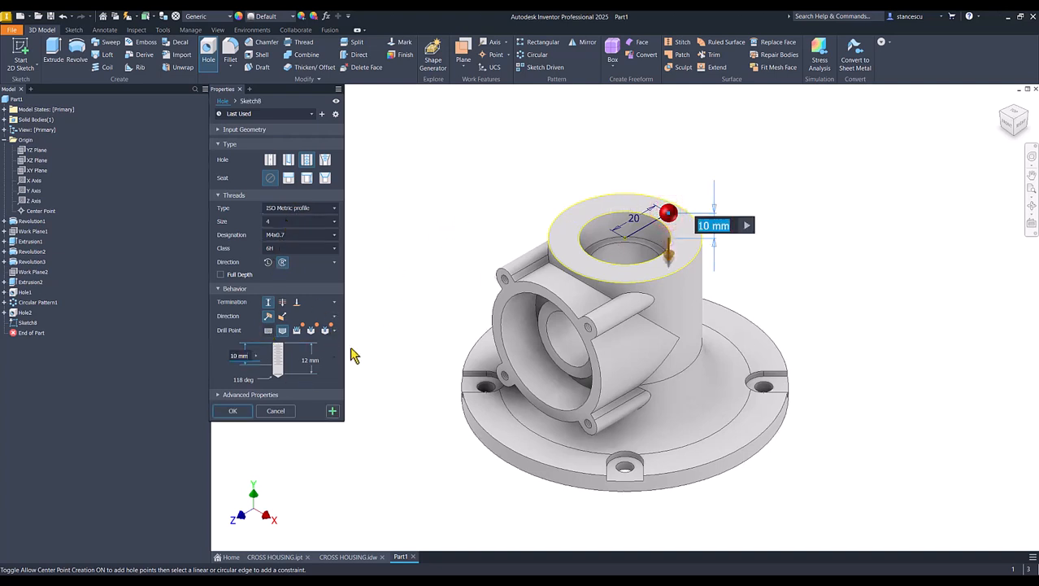
{"action": "left_click", "coordinate": [232, 411]}
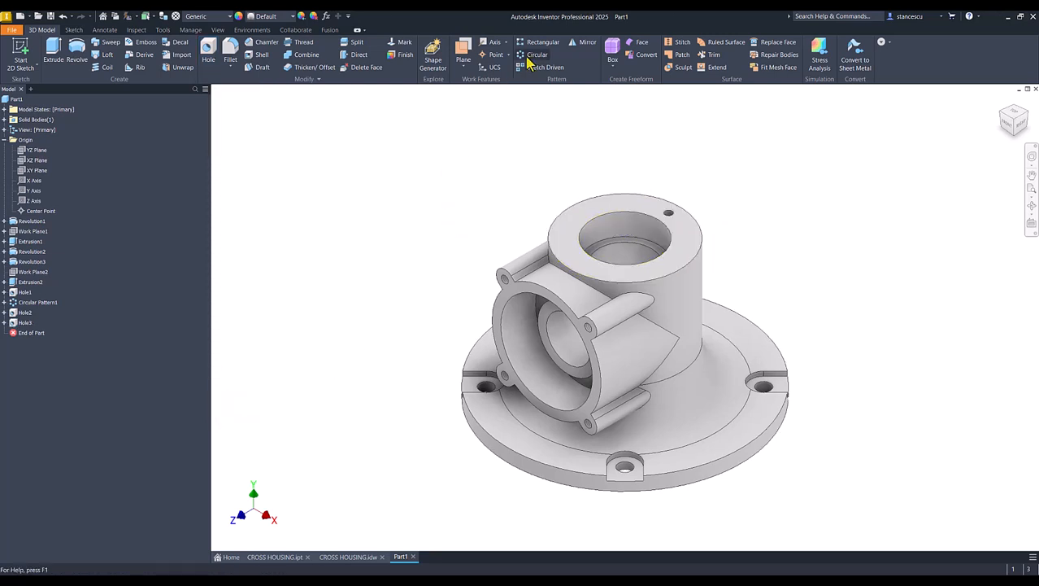
- Pattern the top face's M4 hole circularly around the vertical cylinder's axis, with 3 occurrences over 360 degrees
{"action": "left_click", "coordinate": [24, 322]}
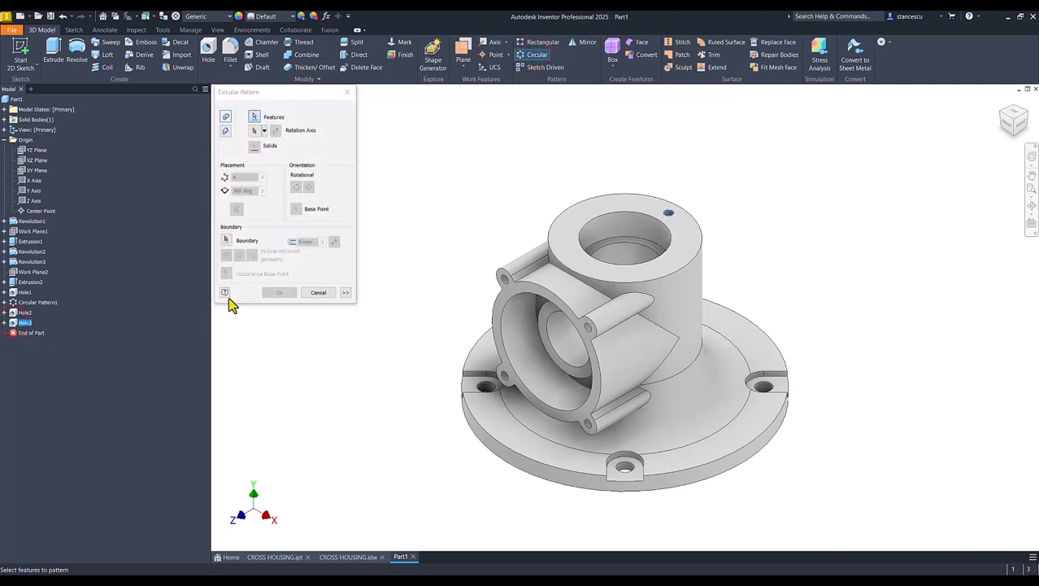
{"action": "left_click", "coordinate": [255, 131]}
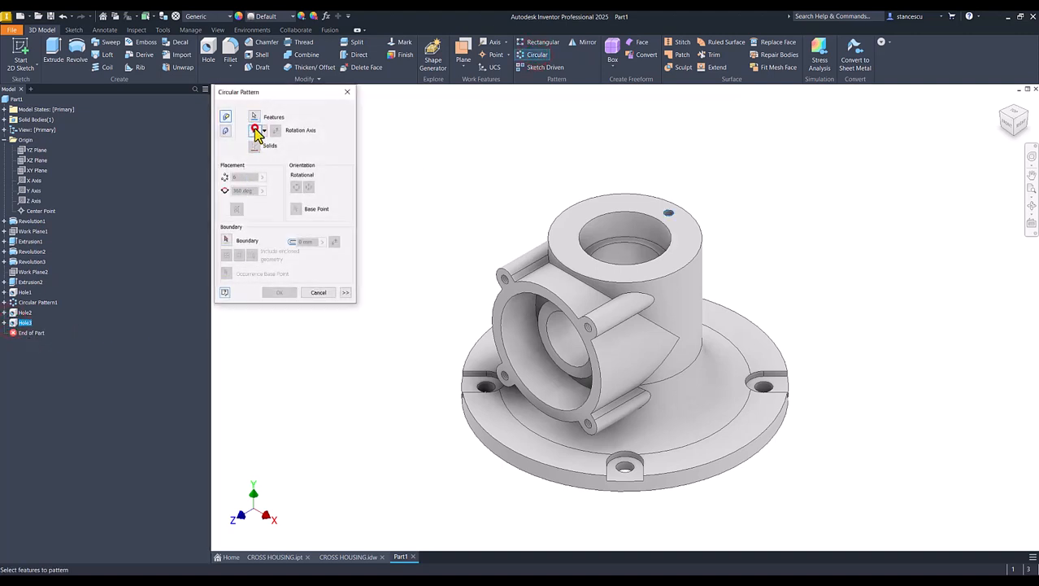
{"action": "left_click", "coordinate": [642, 240]}
{"action": "left_click", "coordinate": [234, 178]}
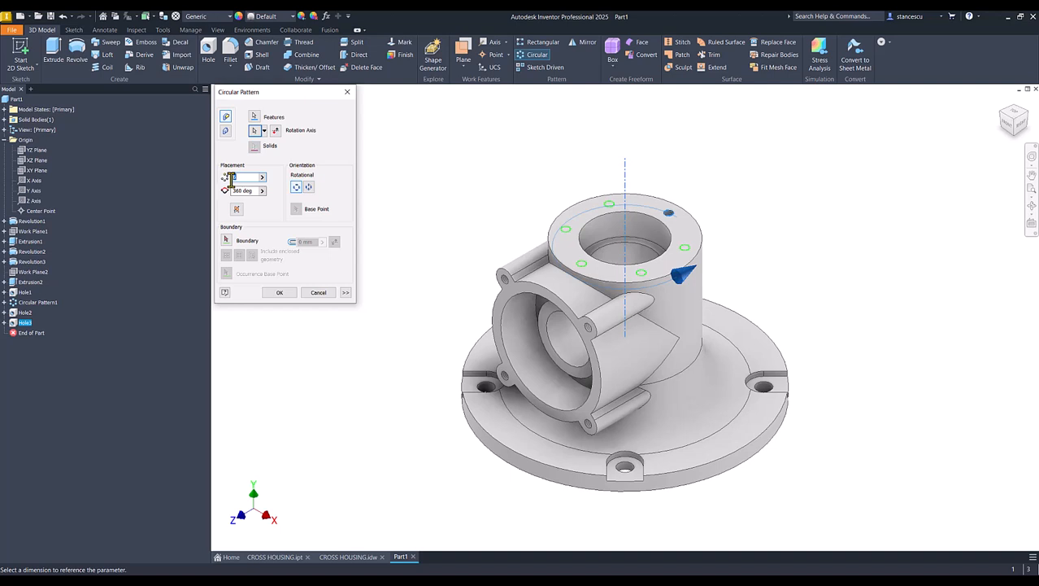
{"action": "left_click", "coordinate": [279, 293]}
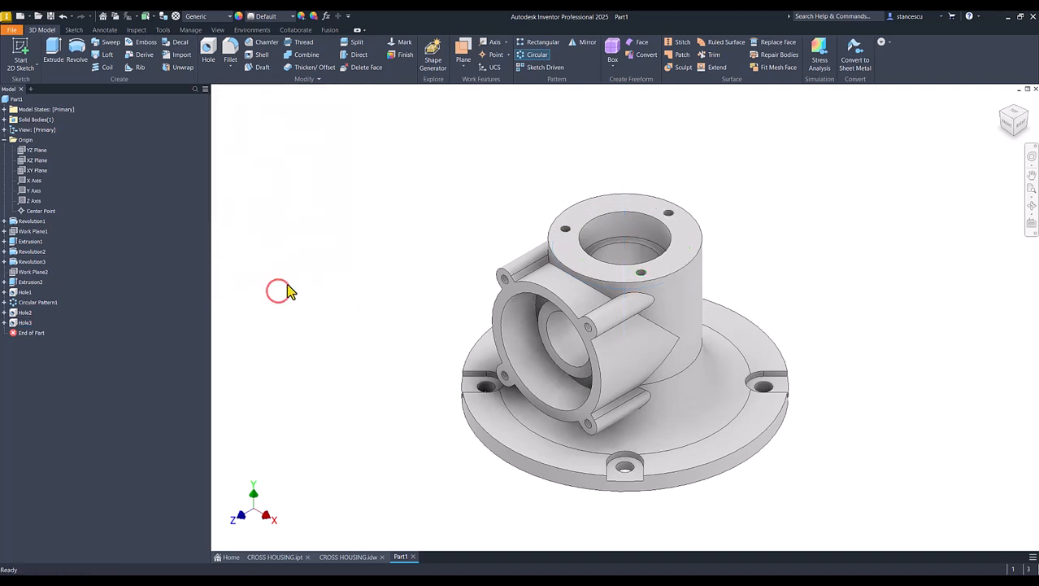
- Consult the CROSS HOUSING drawing and start a 2 mm fillet on the side flange body's upper edges beside the lug and vertical cylinder
{"action": "left_click", "coordinate": [332, 559]}
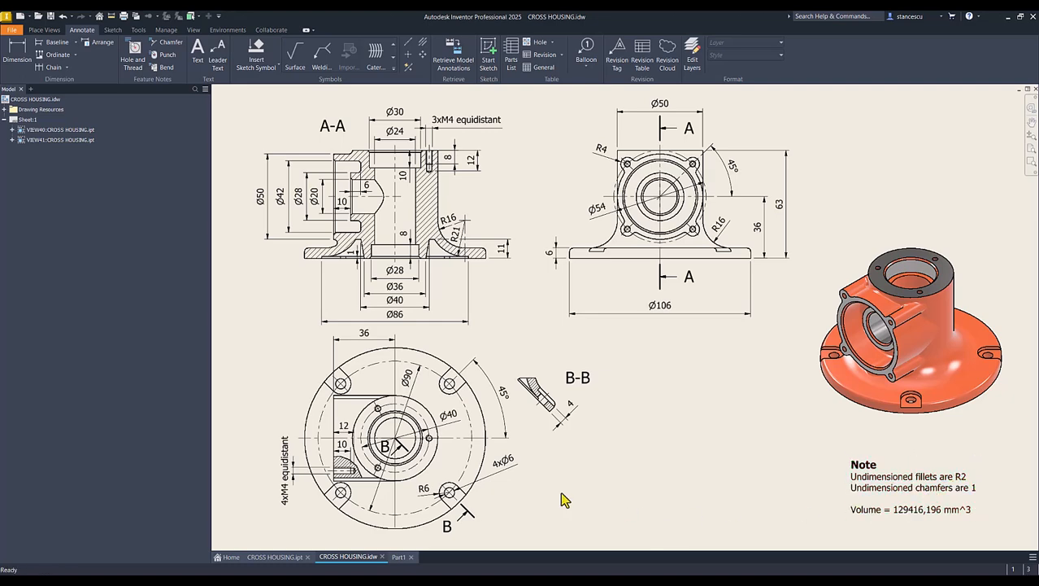
{"action": "left_click", "coordinate": [399, 557]}
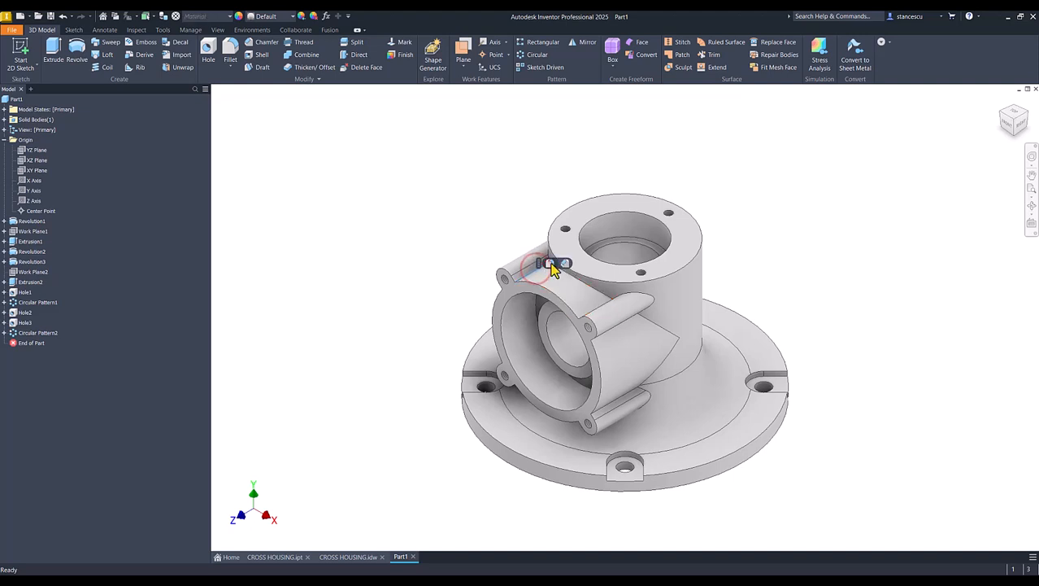
{"action": "left_click", "coordinate": [552, 268]}
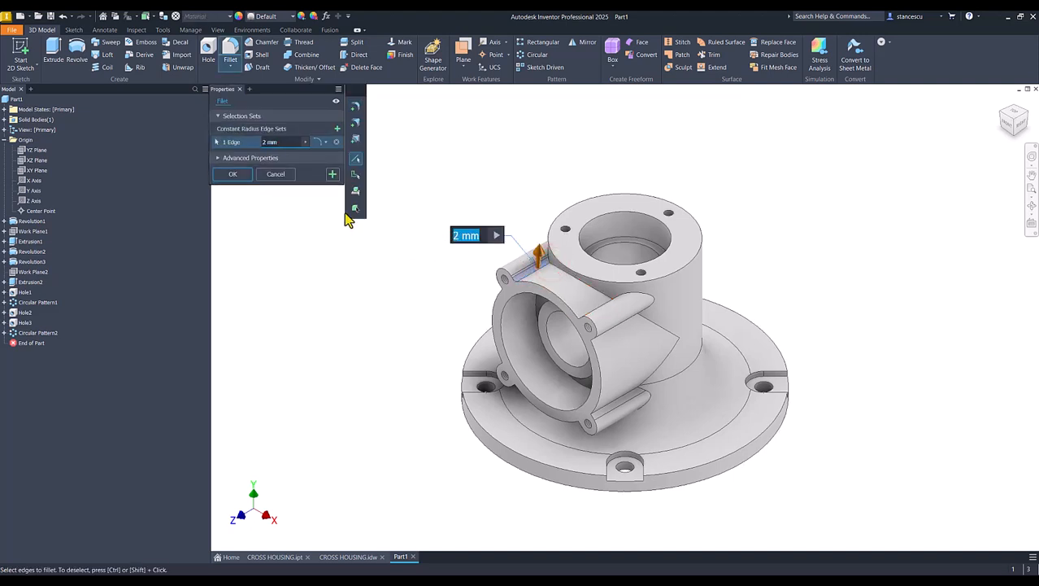
{"action": "scroll", "coordinate": [394, 337], "scroll_direction": "up", "scroll_amount": 6}
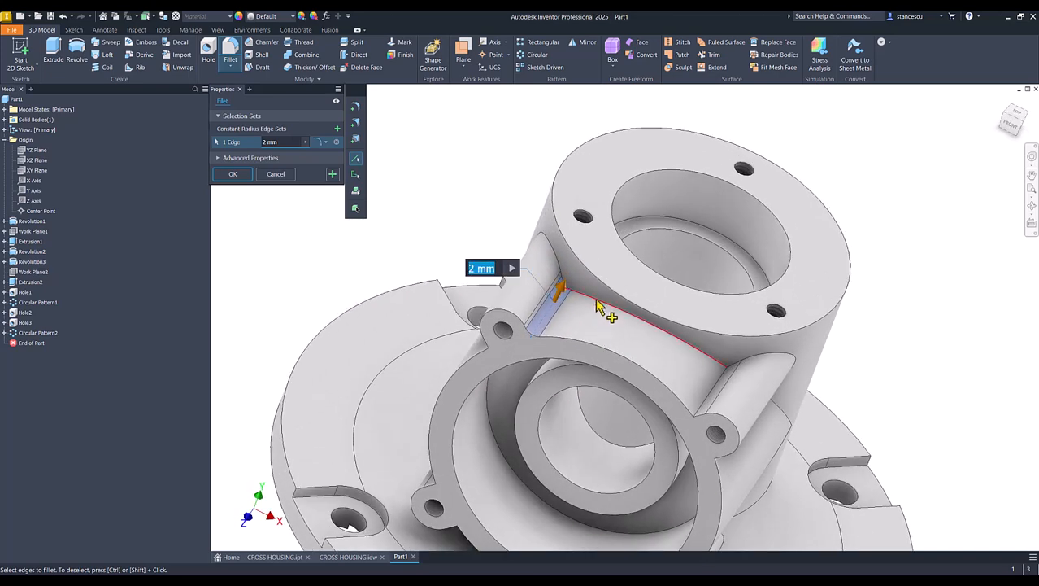
{"action": "left_click", "coordinate": [598, 306]}
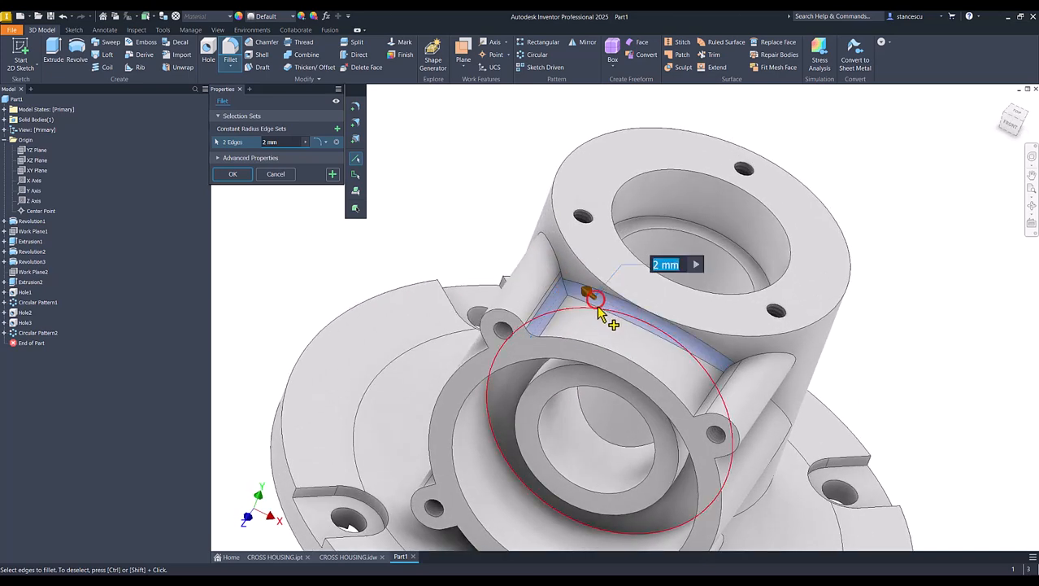
{"action": "left_click", "coordinate": [560, 267]}
- Add the remaining edges where the side flange body meets its four lugs and the vertical cylinder to the 2 mm fillet
{"action": "middle_click_drag", "start_coordinate": [680, 356], "coordinate": [582, 413], "text": "shift"}
{"action": "left_click", "coordinate": [756, 381]}
{"action": "left_click", "coordinate": [696, 382]}
{"action": "left_click", "coordinate": [749, 389]}
{"action": "left_click", "coordinate": [704, 419]}
{"action": "left_click", "coordinate": [567, 413]}
{"action": "left_click", "coordinate": [553, 411]}
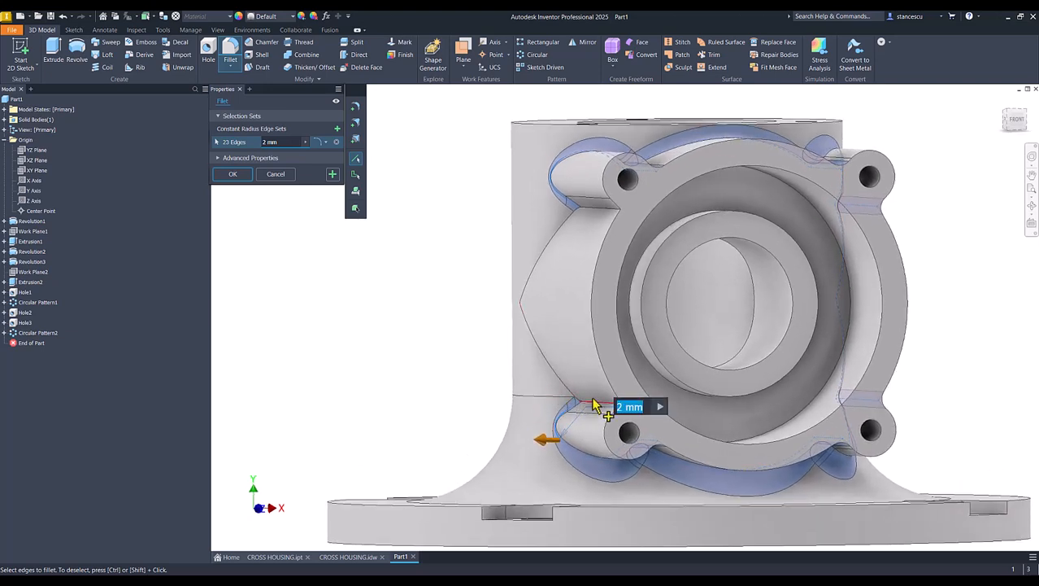
{"action": "left_click", "coordinate": [568, 399]}
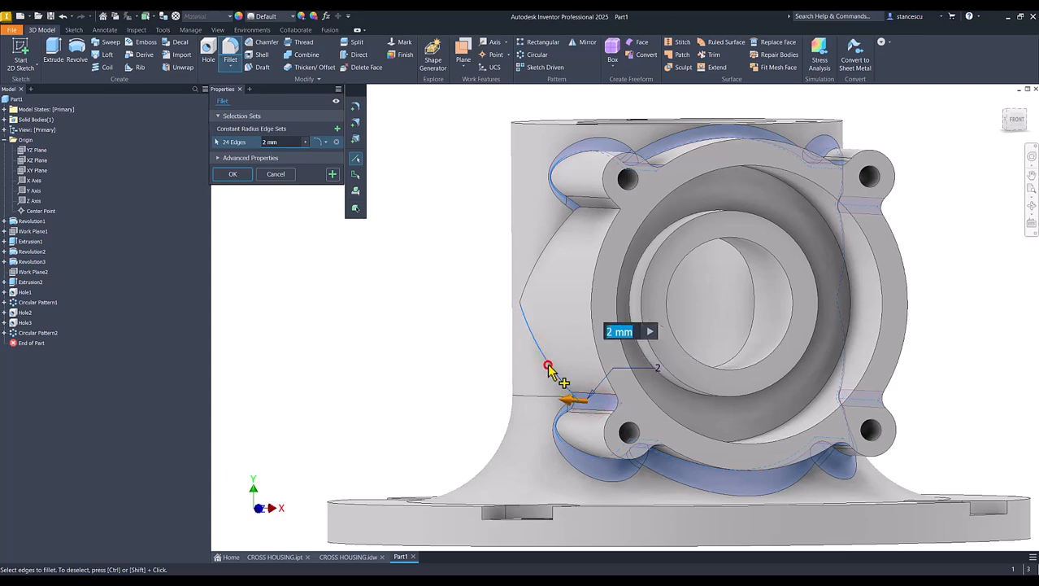
{"action": "middle_click_drag", "start_coordinate": [532, 289], "coordinate": [480, 428], "text": "shift"}
{"action": "left_click", "coordinate": [617, 213]}
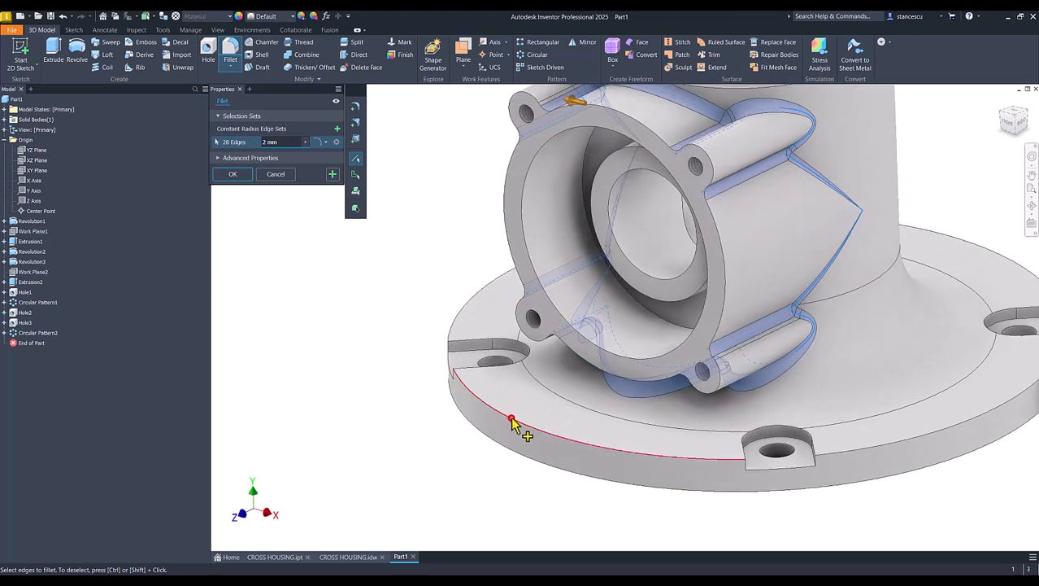
- Add the four upper outer rim edges of the round base flange to the 2 mm fillet selection
{"action": "left_click", "coordinate": [513, 423]}
{"action": "middle_click_drag", "start_coordinate": [677, 457], "coordinate": [809, 279], "text": "shift"}
{"action": "left_click", "coordinate": [763, 437]}
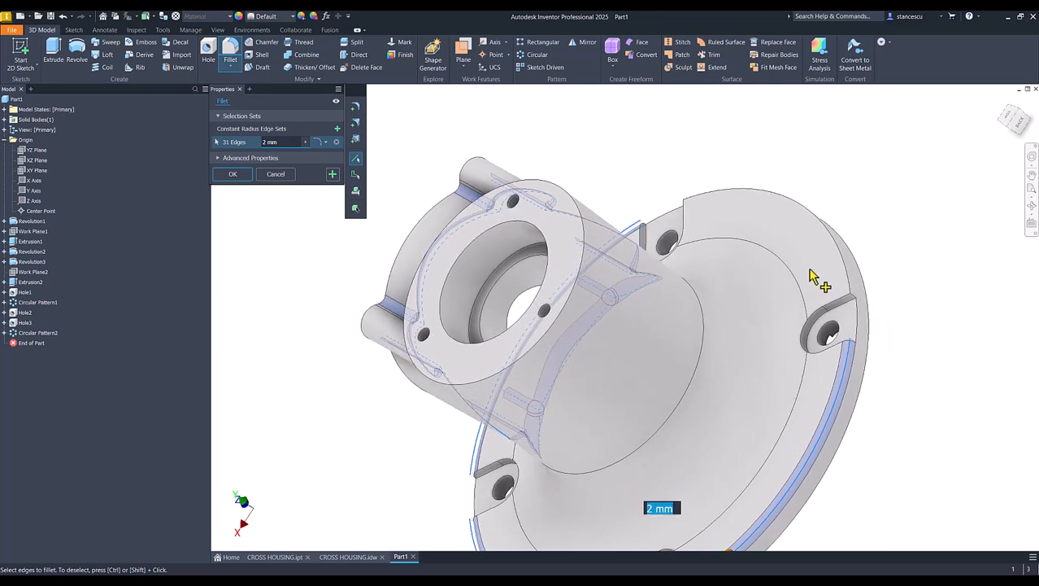
{"action": "left_click", "coordinate": [834, 243]}
{"action": "middle_click_drag", "start_coordinate": [834, 243], "coordinate": [420, 460], "text": "shift"}
- Include both floor edges of the ring groove inside the side flange and create the 2 mm fillet
{"action": "scroll", "coordinate": [598, 221], "scroll_direction": "up", "scroll_amount": 5}
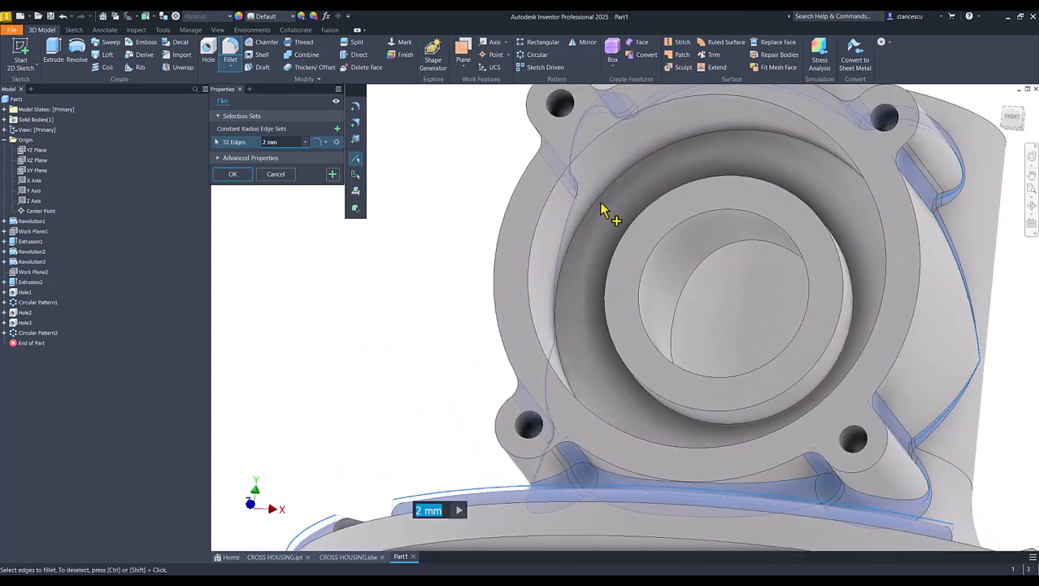
{"action": "left_click", "coordinate": [602, 222]}
{"action": "middle_click_drag", "start_coordinate": [603, 222], "coordinate": [622, 313], "text": "shift"}
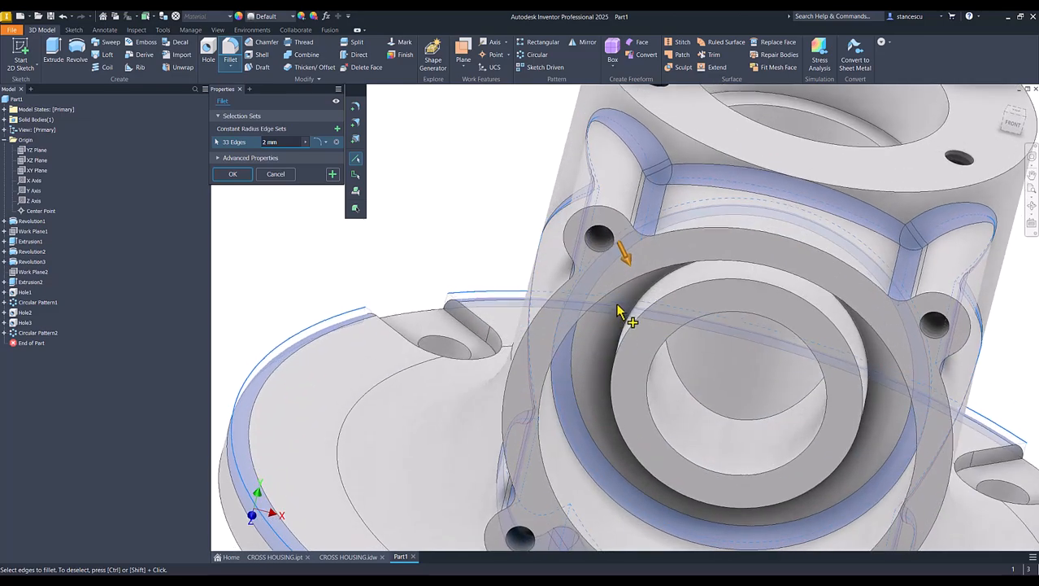
{"action": "left_click", "coordinate": [642, 301]}
{"action": "middle_click_drag", "start_coordinate": [413, 330], "coordinate": [354, 304], "text": "shift"}
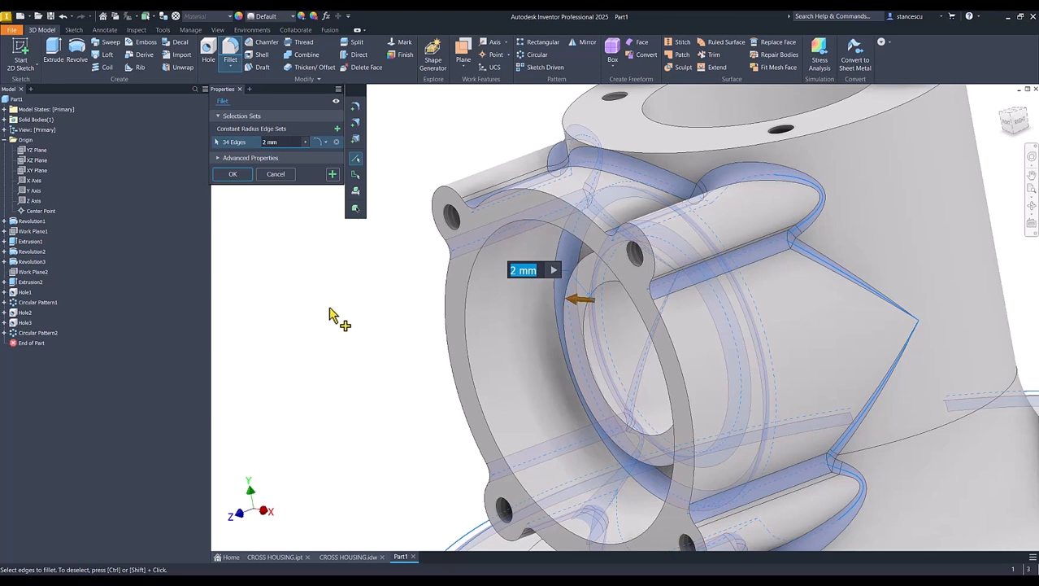
{"action": "left_click", "coordinate": [231, 176]}
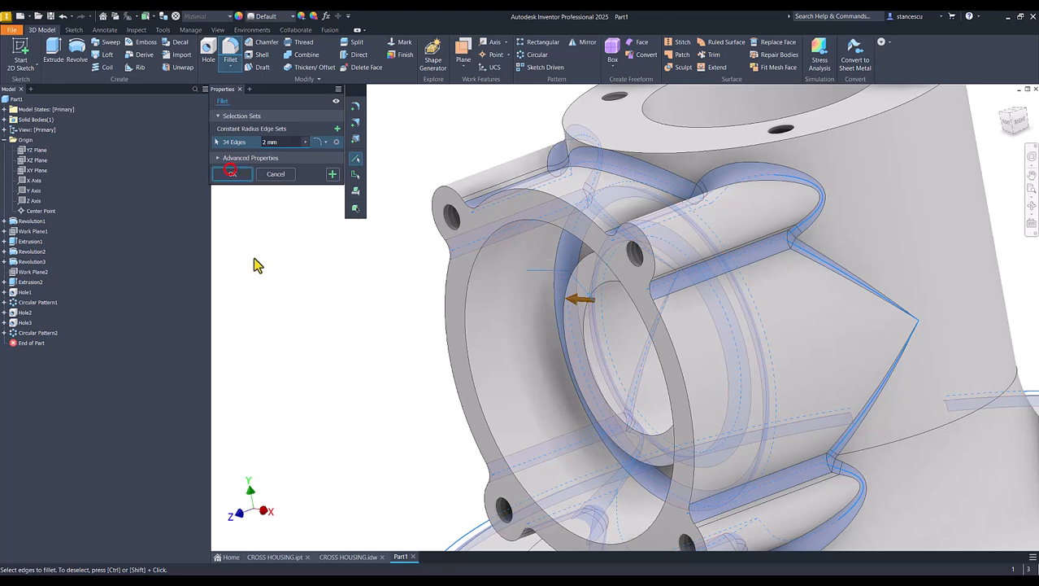
{"action": "left_click", "coordinate": [292, 303]}
- Chamfer the entry edges of the top bore, the inner side bore and the bottom bore by 1 mm
{"action": "key", "text": "F6"}
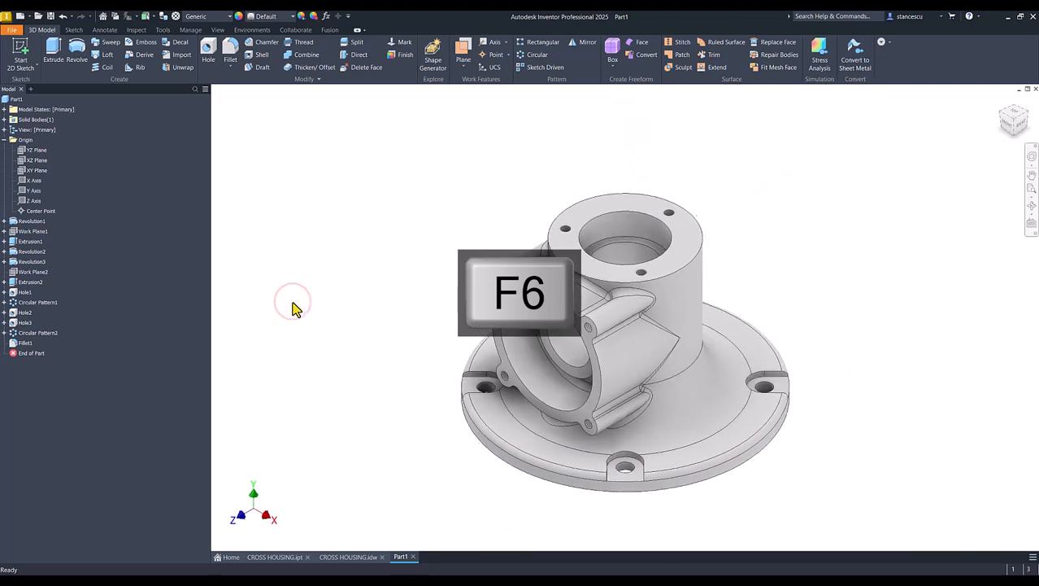
{"action": "left_click", "coordinate": [619, 212]}
{"action": "left_click", "coordinate": [648, 209]}
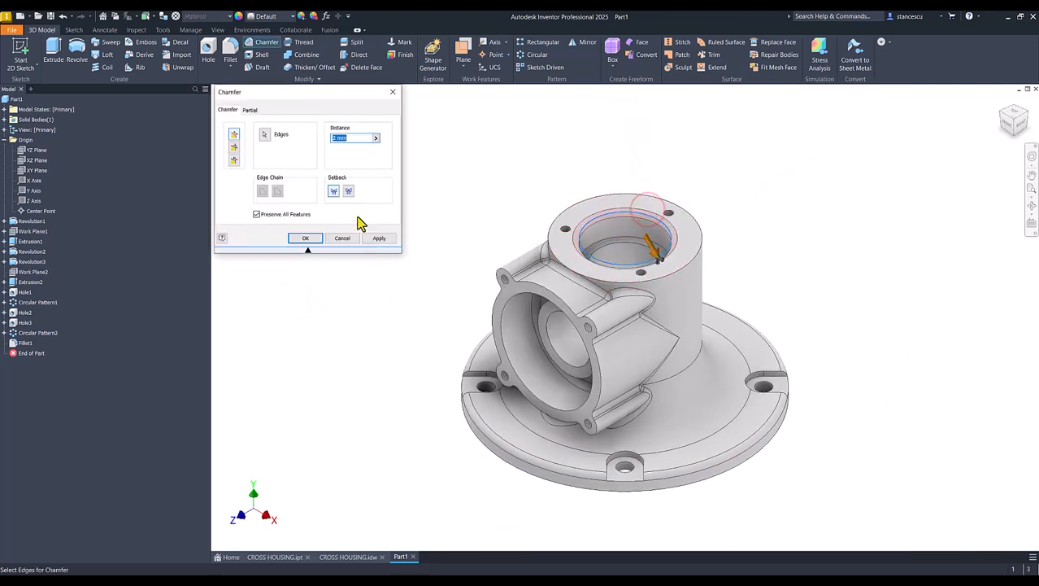
{"action": "type", "text": "1"}
{"action": "middle_click_drag", "start_coordinate": [360, 274], "coordinate": [579, 435], "text": "shift"}
{"action": "left_click", "coordinate": [578, 425]}
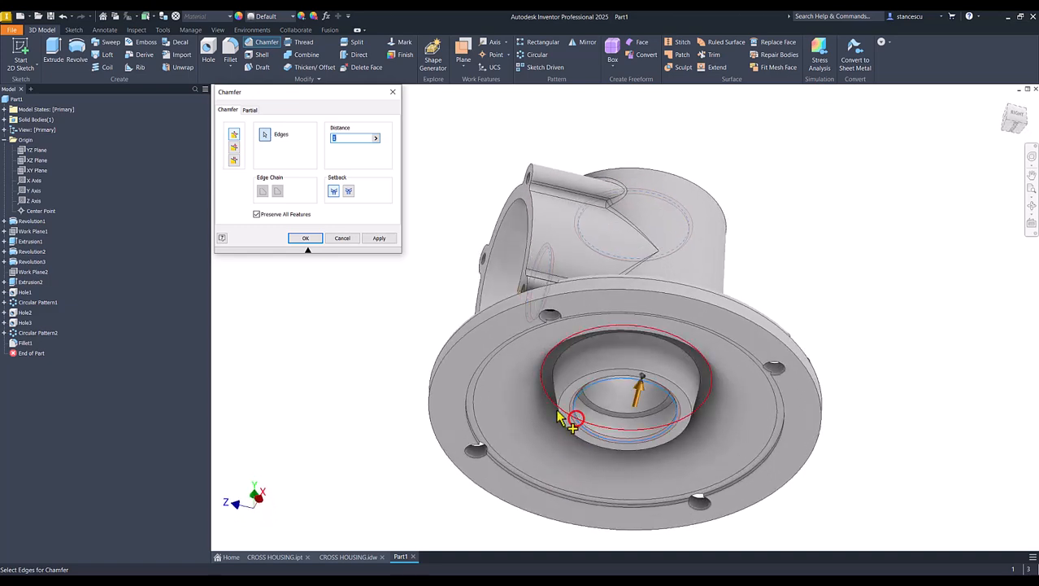
{"action": "left_click", "coordinate": [304, 239]}
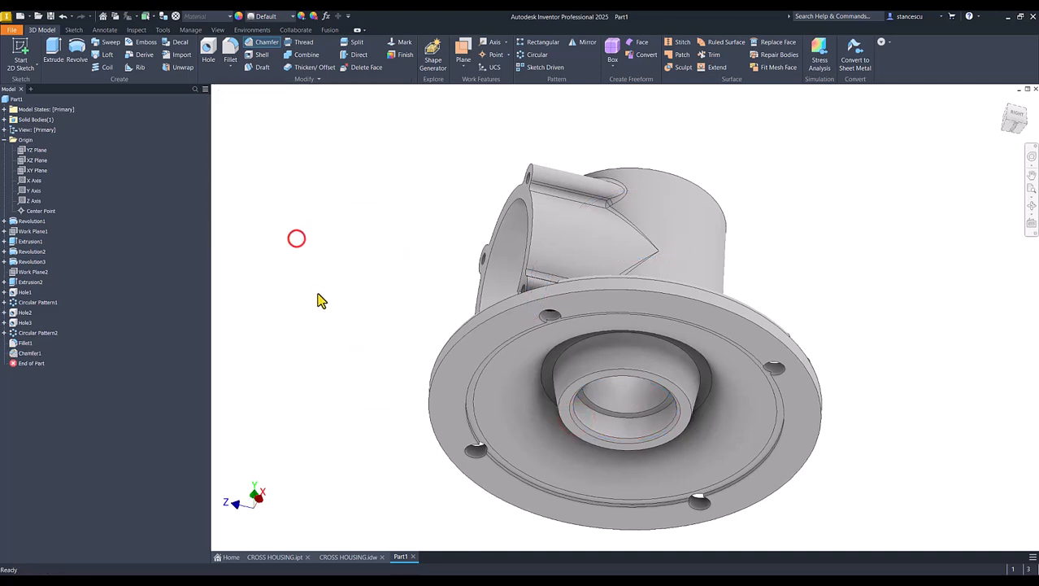
- Collapse the Origin folder and update the part's physical properties in its iProperties
{"action": "key", "text": "F6"}
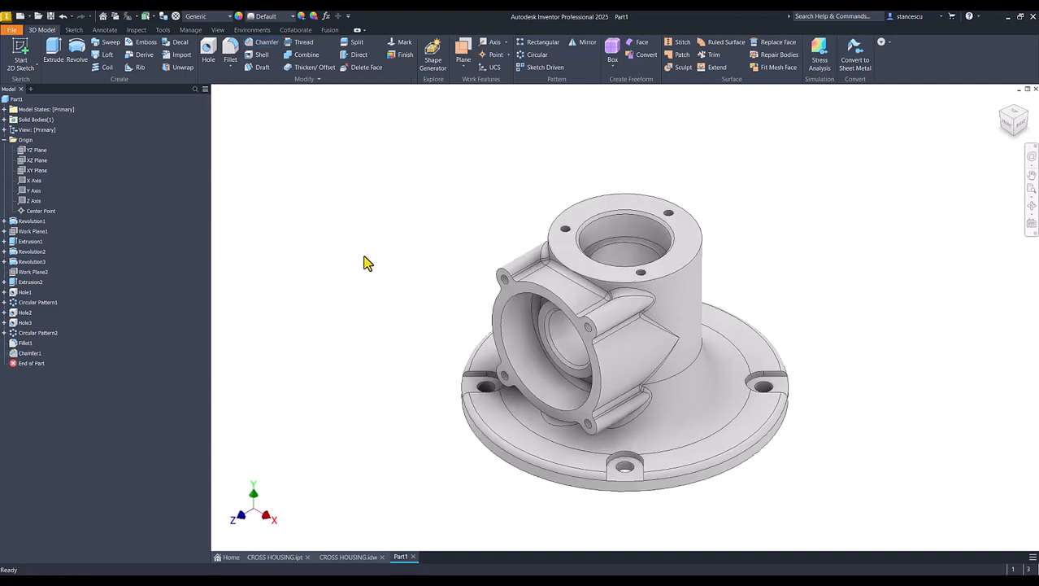
{"action": "left_click", "coordinate": [7, 140]}
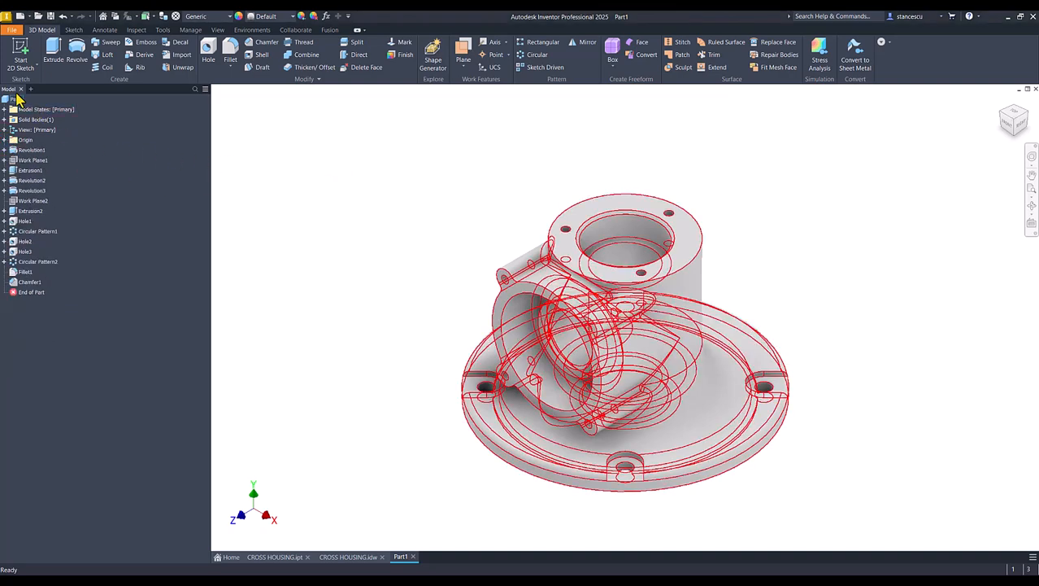
{"action": "left_click", "coordinate": [17, 99]}
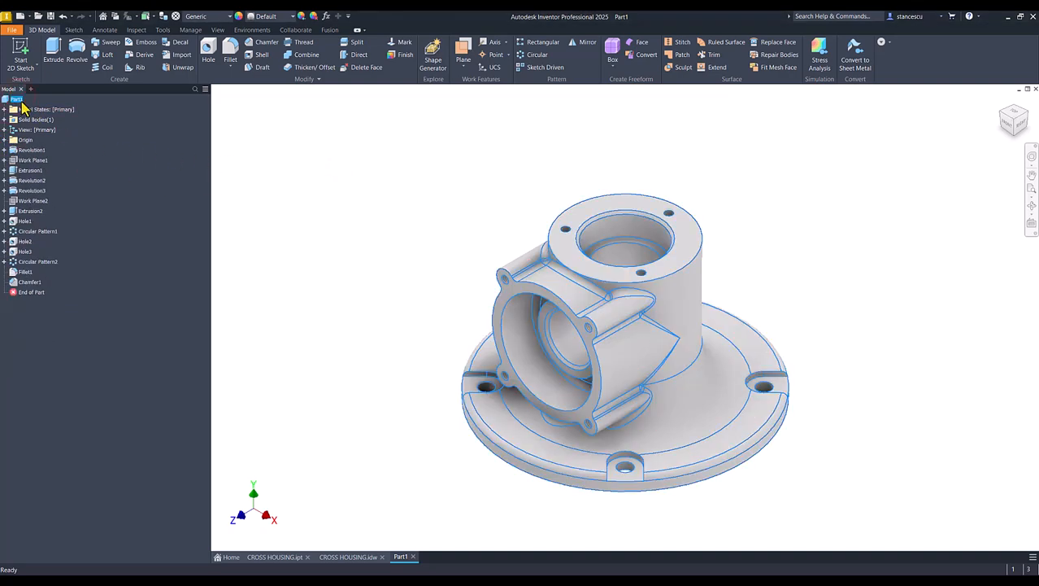
{"action": "right_click", "coordinate": [20, 99]}
{"action": "left_click", "coordinate": [54, 251]}
{"action": "left_click", "coordinate": [541, 156]}
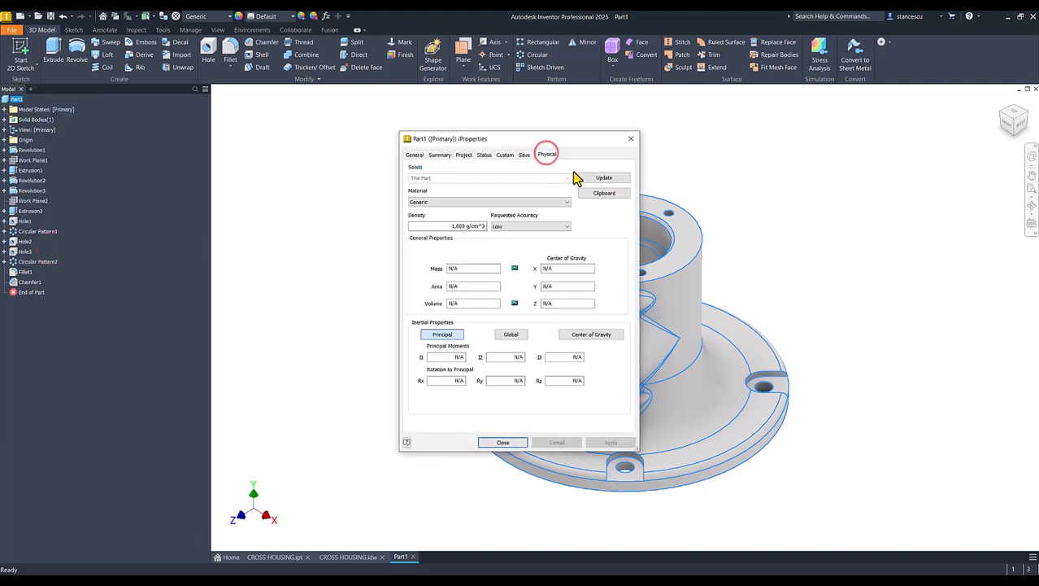
{"action": "left_click", "coordinate": [590, 177]}
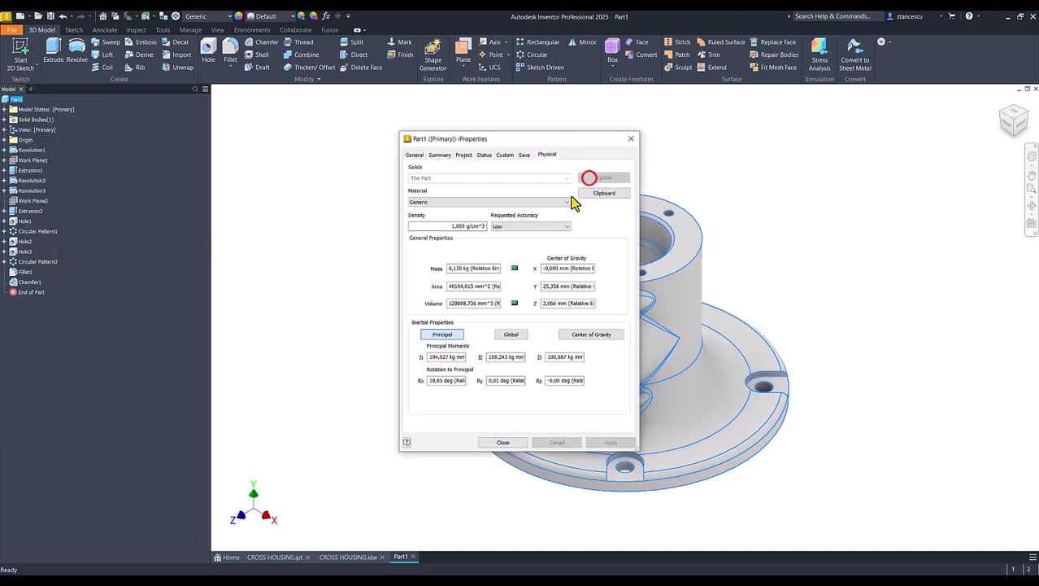
- Copy the part's calculated volume value with its unit and close the iProperties
{"action": "double_click", "coordinate": [492, 303]}
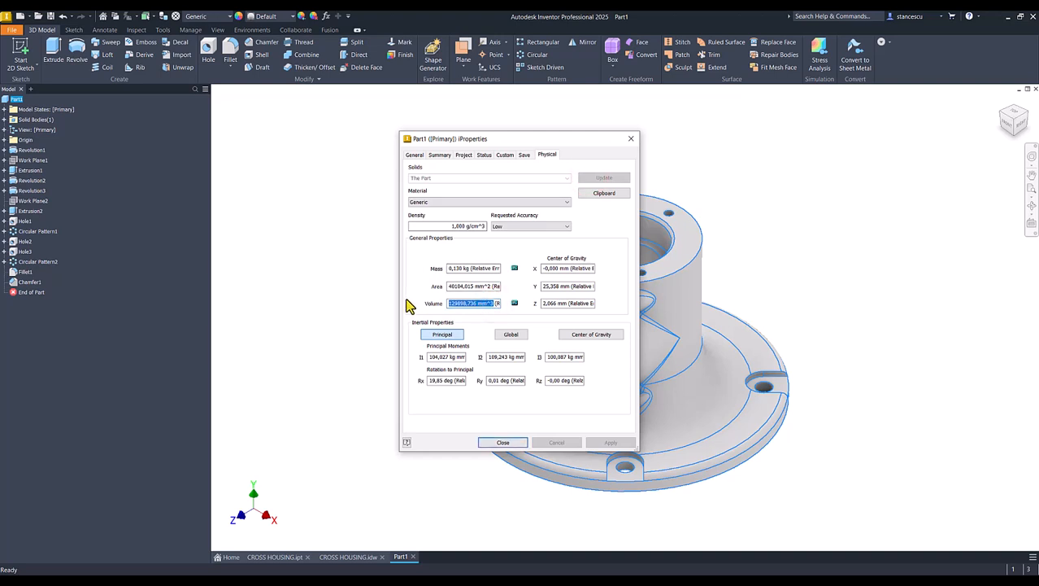
{"action": "key", "text": "ctrl+c"}
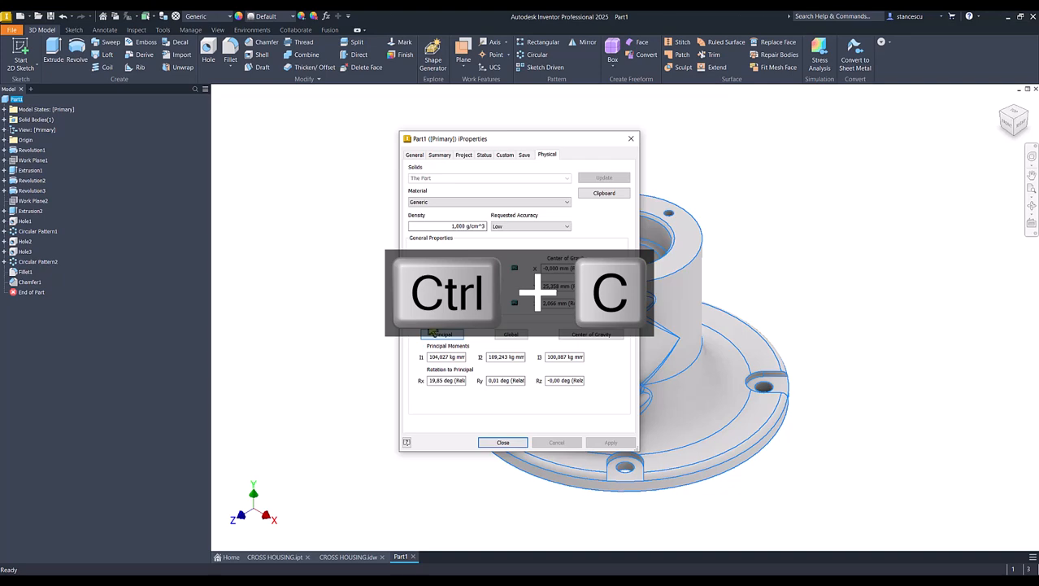
{"action": "left_click", "coordinate": [520, 443]}
- In the CROSS HOUSING drawing's note, replace the volume value with the copied 129898,736 mm^3
{"action": "left_click", "coordinate": [348, 556]}
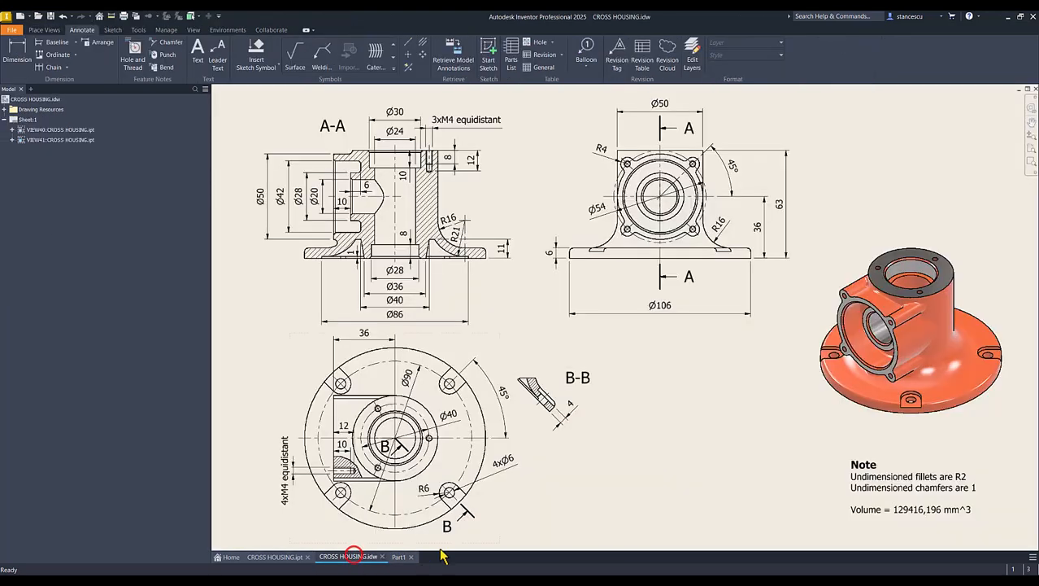
{"action": "left_click", "coordinate": [874, 510]}
{"action": "double_click", "coordinate": [874, 510]}
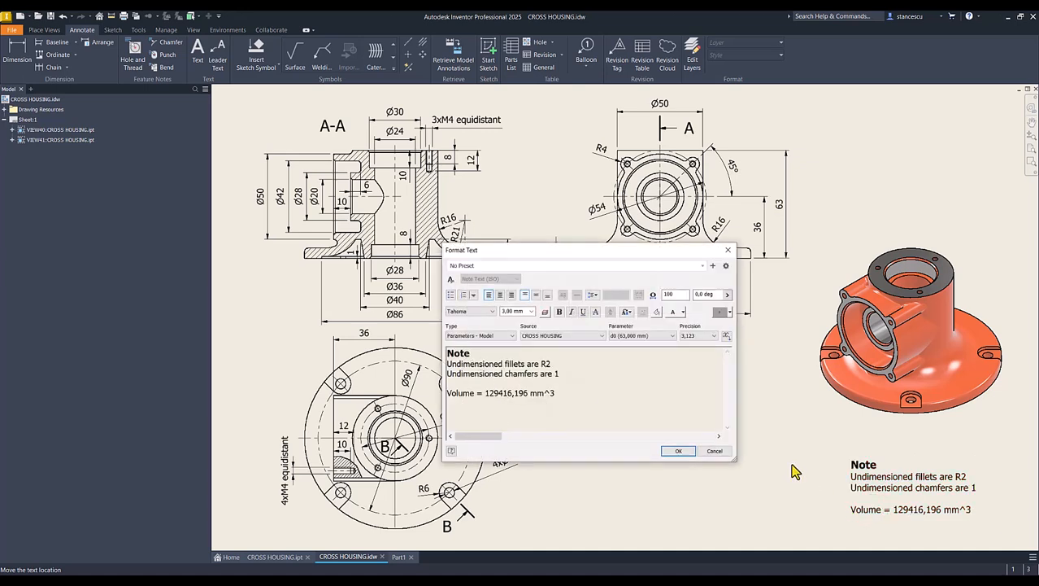
{"action": "key", "text": "Return"}
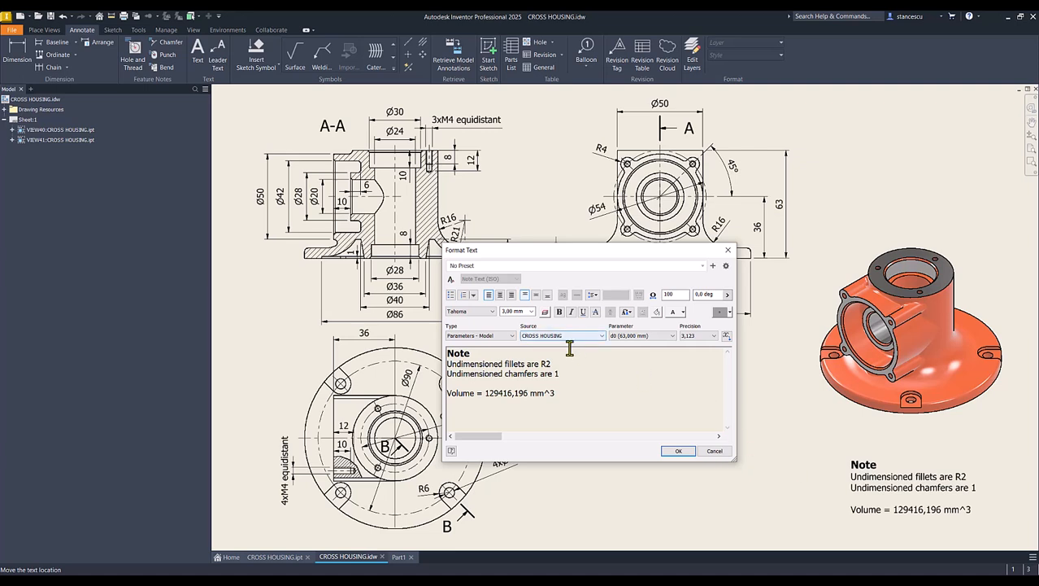
{"action": "key", "text": "Return"}
{"action": "key", "text": "ctrl+v"}
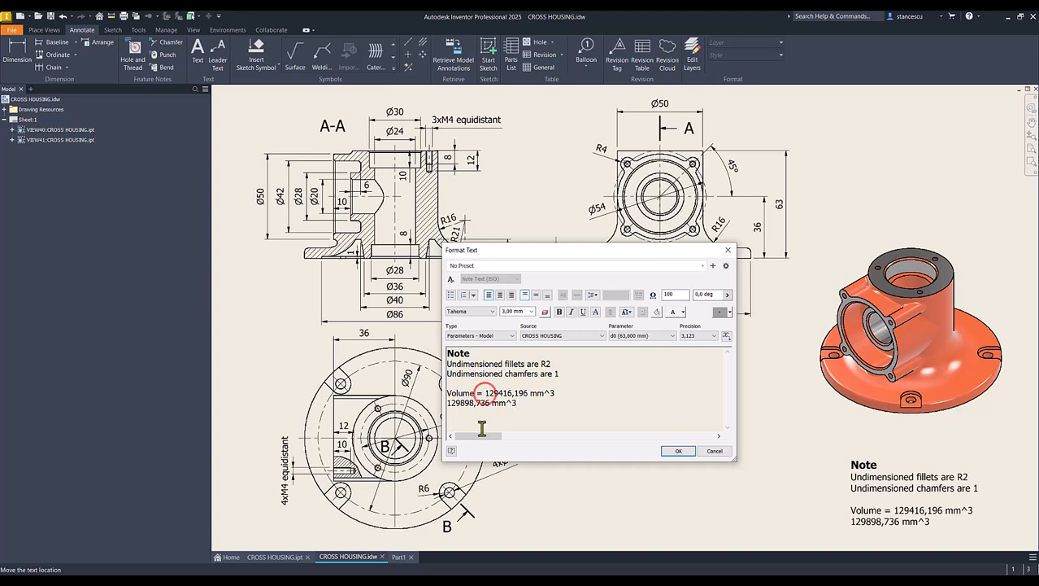
{"action": "key", "text": "shift+End"}
{"action": "key", "text": "Delete"}
{"action": "key", "text": "Delete"}
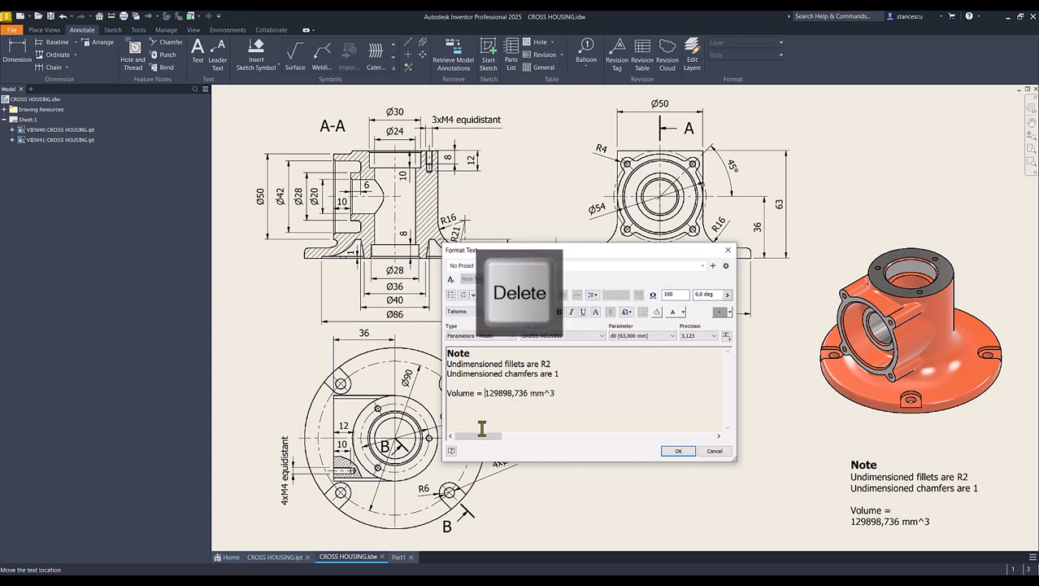
{"action": "left_click", "coordinate": [676, 450]}
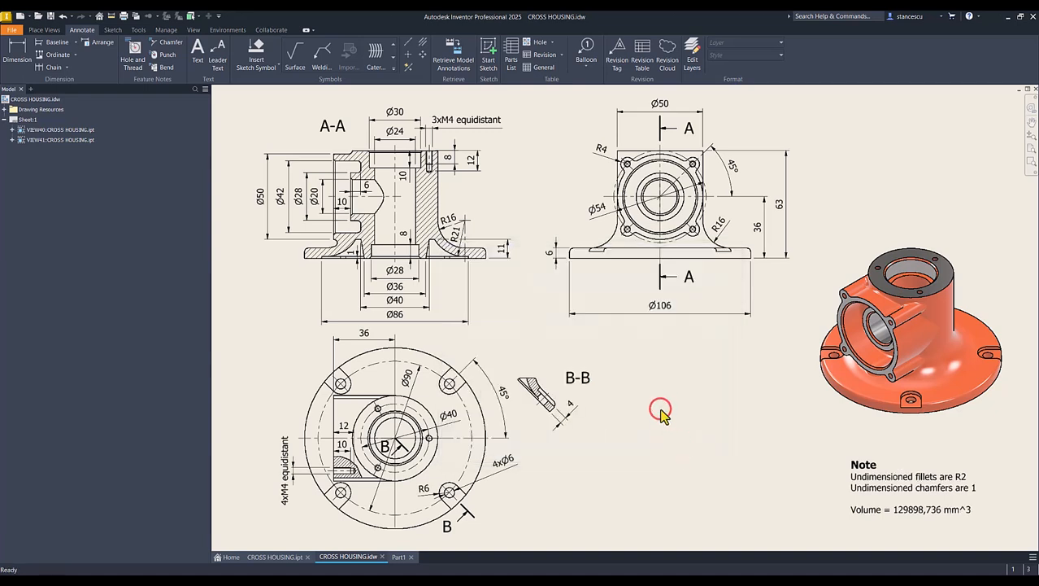
{"action": "left_click", "coordinate": [453, 475]}
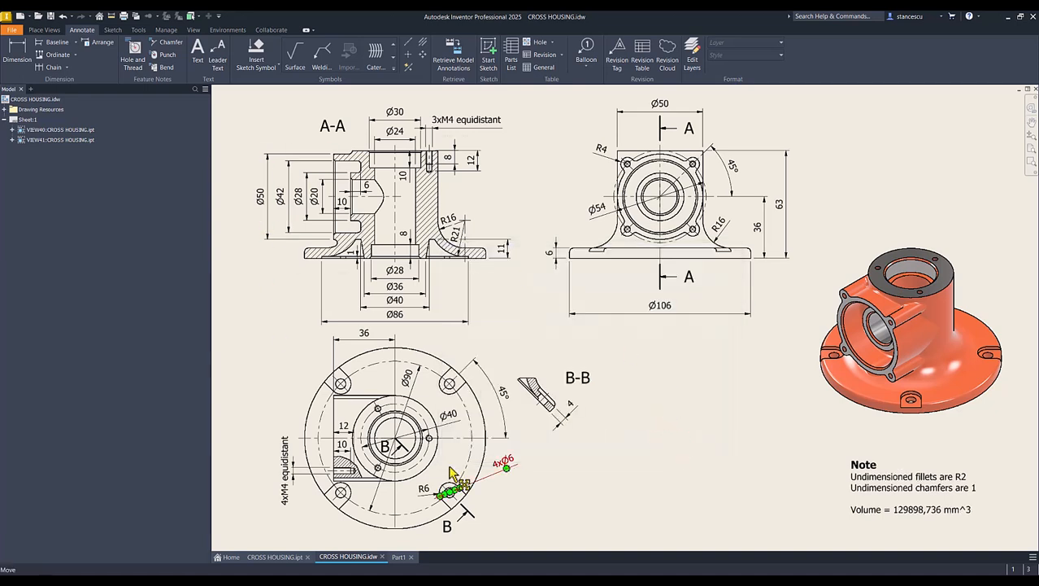
- Return to the housing part and assign Steel, Cast as its material
{"action": "left_click", "coordinate": [398, 558]}
{"action": "left_click", "coordinate": [432, 191]}
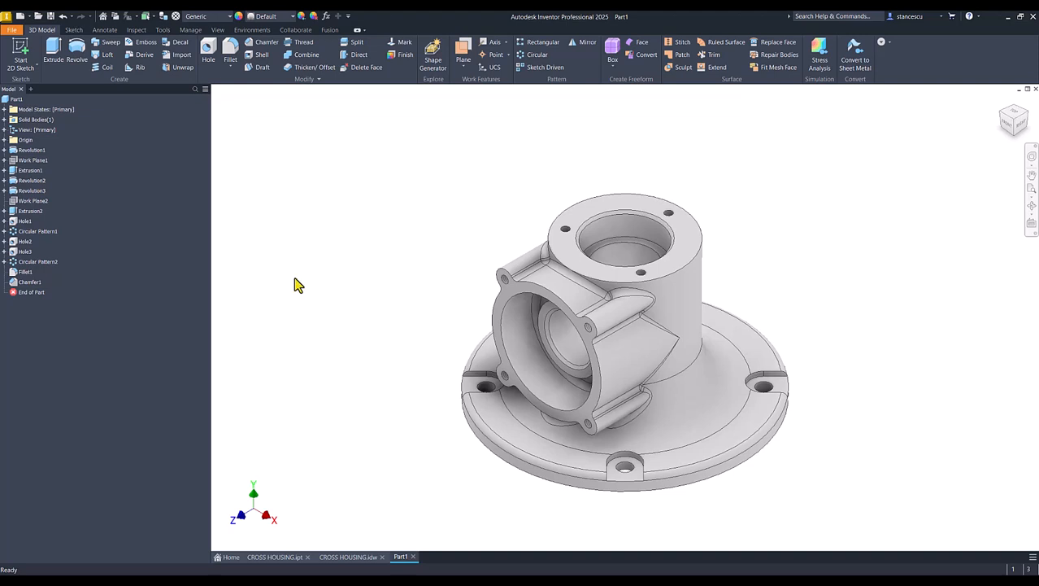
{"action": "scroll", "coordinate": [259, 241], "scroll_direction": "down", "scroll_amount": 7}
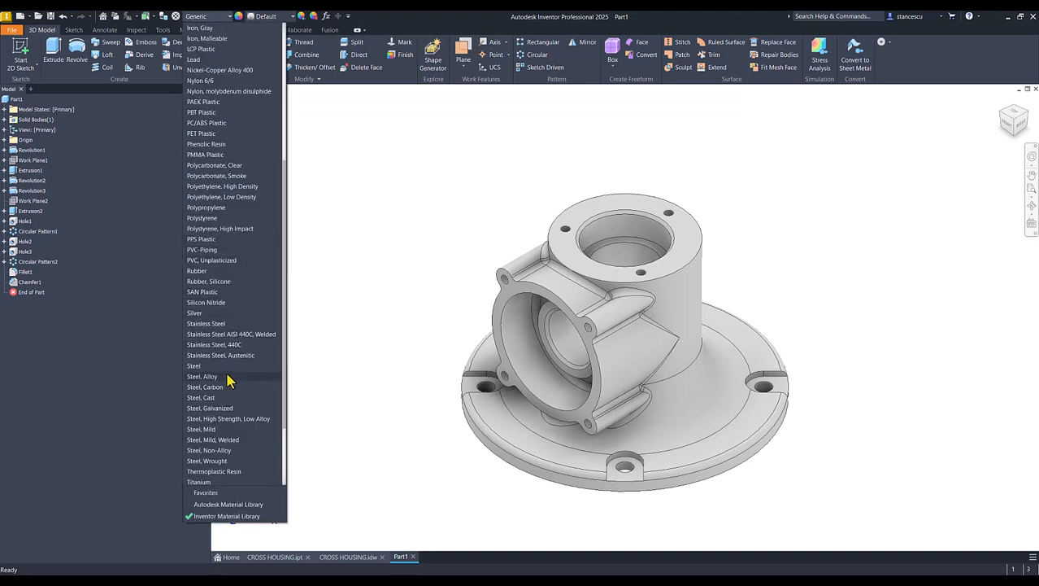
{"action": "left_click", "coordinate": [214, 397]}
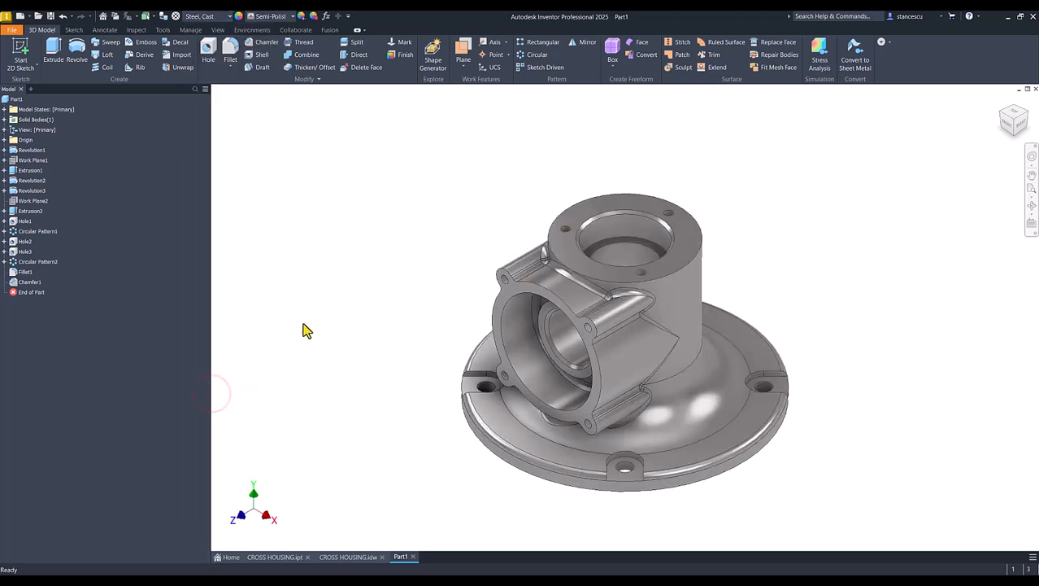
- Assign the Smooth - Light Orange appearance to the whole housing part
{"action": "left_click", "coordinate": [276, 18]}
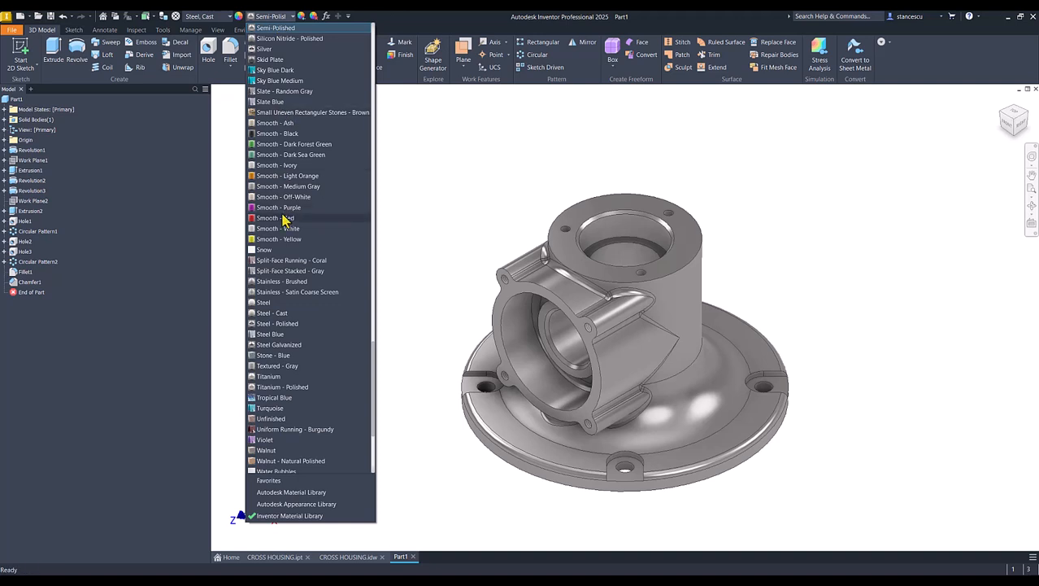
{"action": "left_click", "coordinate": [306, 176]}
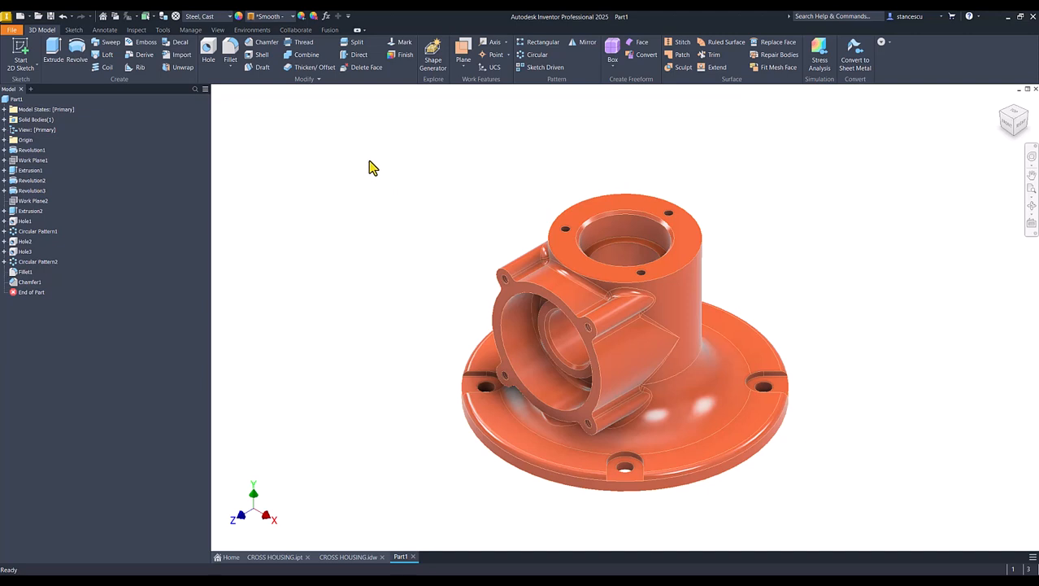
{"action": "left_click", "coordinate": [371, 157]}
- Apply the Steel - Polished appearance to the side flange face, its inner shoulder, the bearing bores and the base's bottom ring face
{"action": "left_click", "coordinate": [512, 297]}
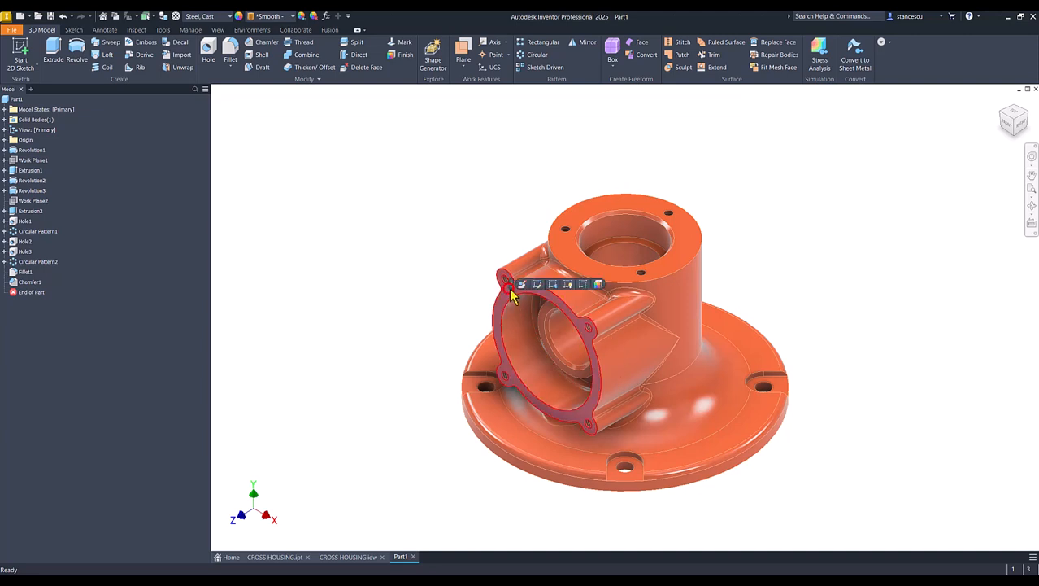
{"action": "left_click", "coordinate": [611, 234], "text": "ctrl"}
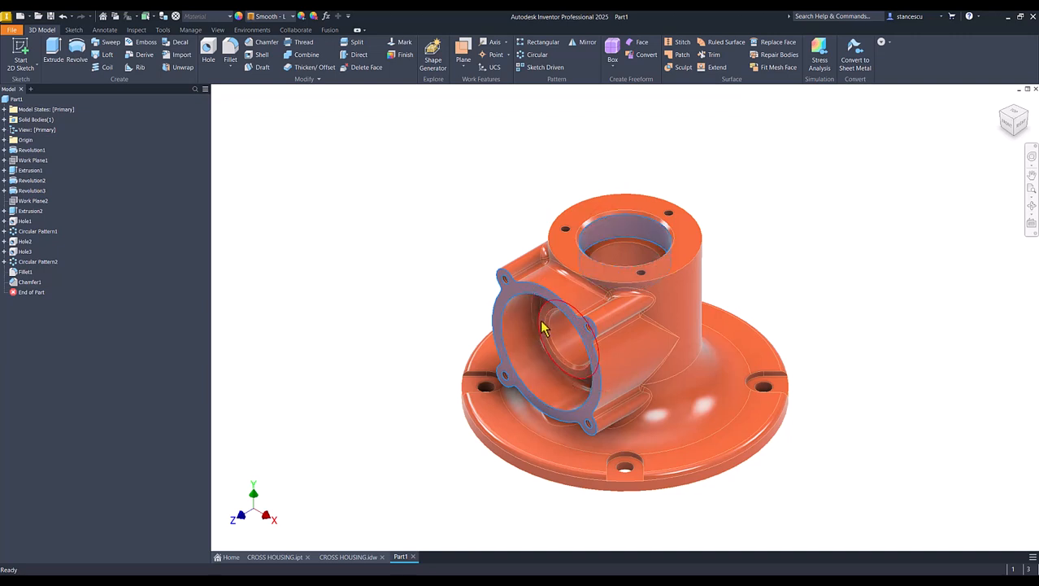
{"action": "scroll", "coordinate": [544, 327], "scroll_direction": "down", "scroll_amount": 3}
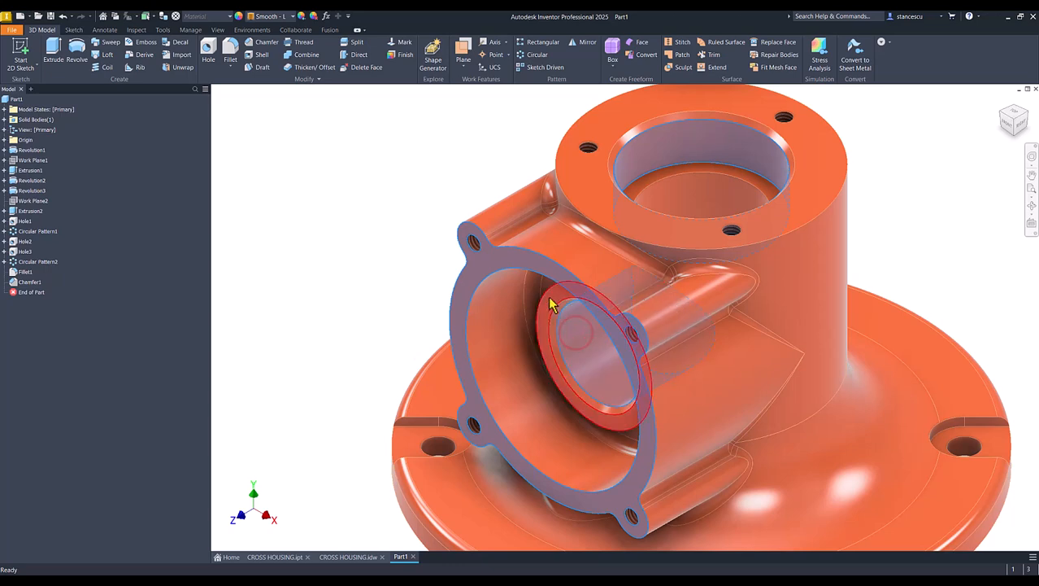
{"action": "scroll", "coordinate": [533, 418], "scroll_direction": "up", "scroll_amount": 2}
{"action": "middle_click_drag", "start_coordinate": [534, 416], "coordinate": [567, 468], "text": "shift"}
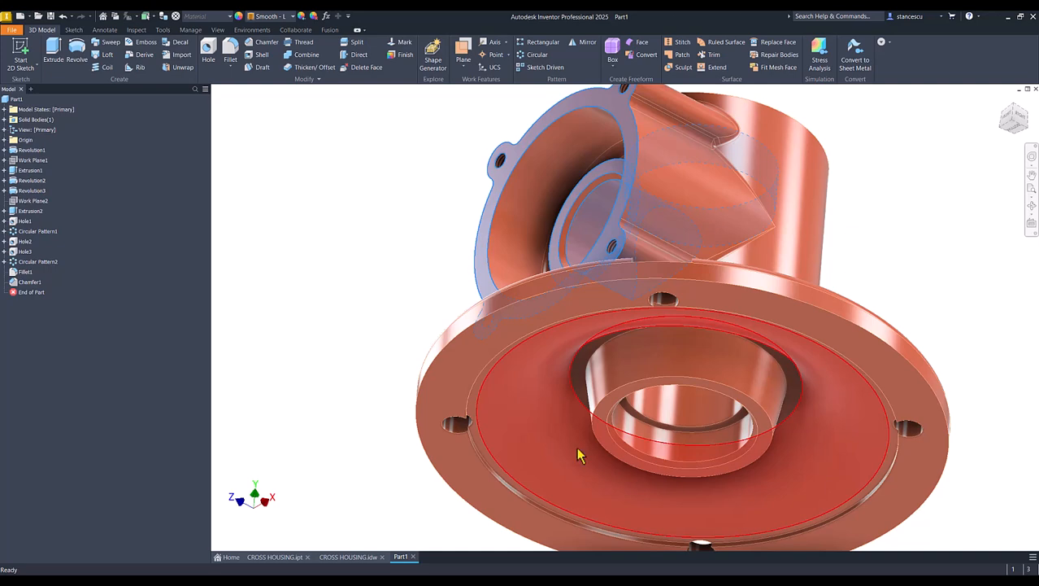
{"action": "left_click", "coordinate": [645, 438], "text": "ctrl"}
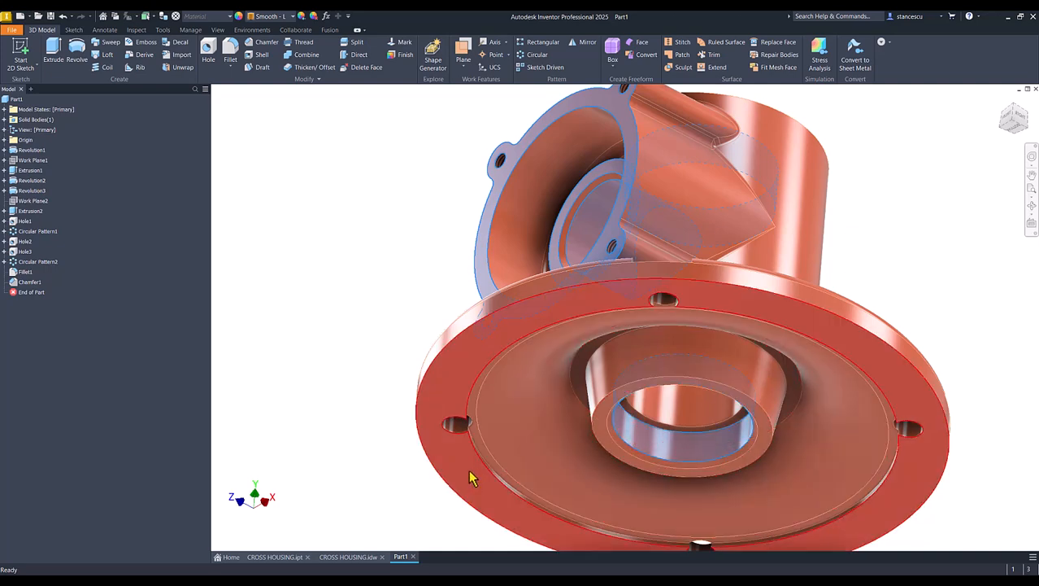
{"action": "left_click", "coordinate": [470, 478], "text": "ctrl"}
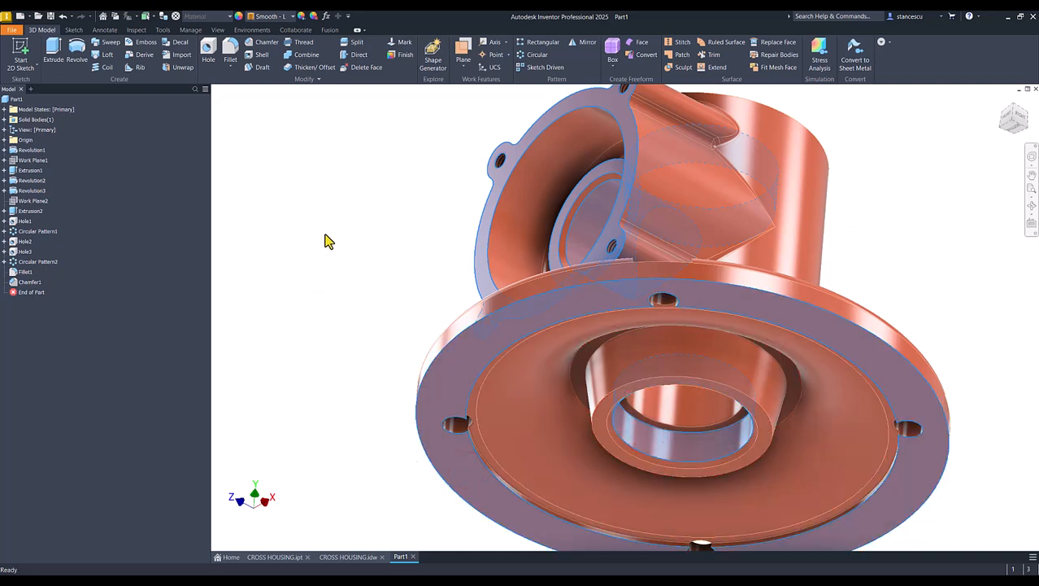
{"action": "left_click", "coordinate": [287, 17]}
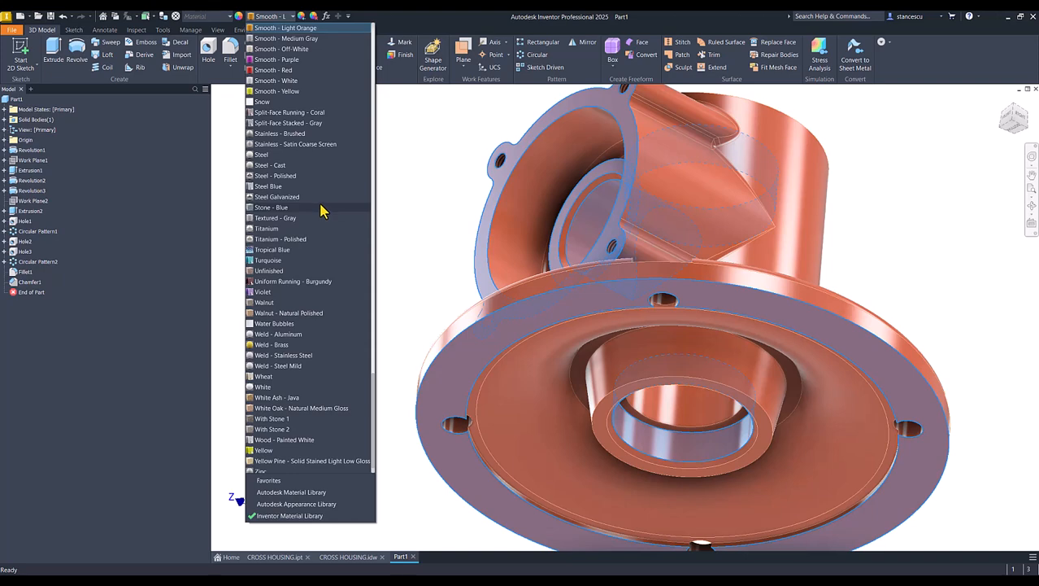
{"action": "left_click", "coordinate": [277, 178]}
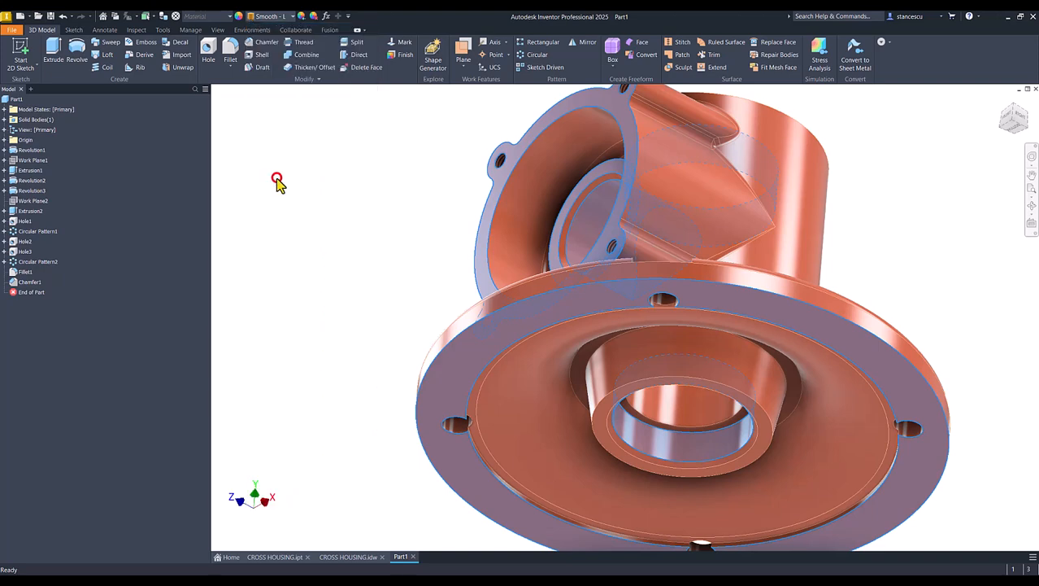
{"action": "key", "text": "F6"}
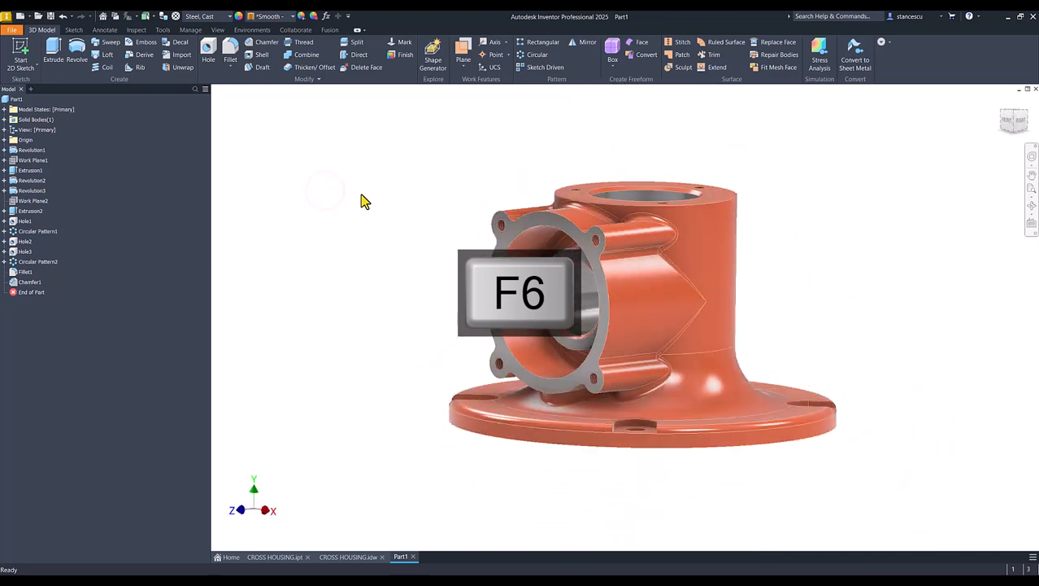
- Change the part's visual style to shaded without edges and restore the home view
{"action": "left_click", "coordinate": [221, 31]}
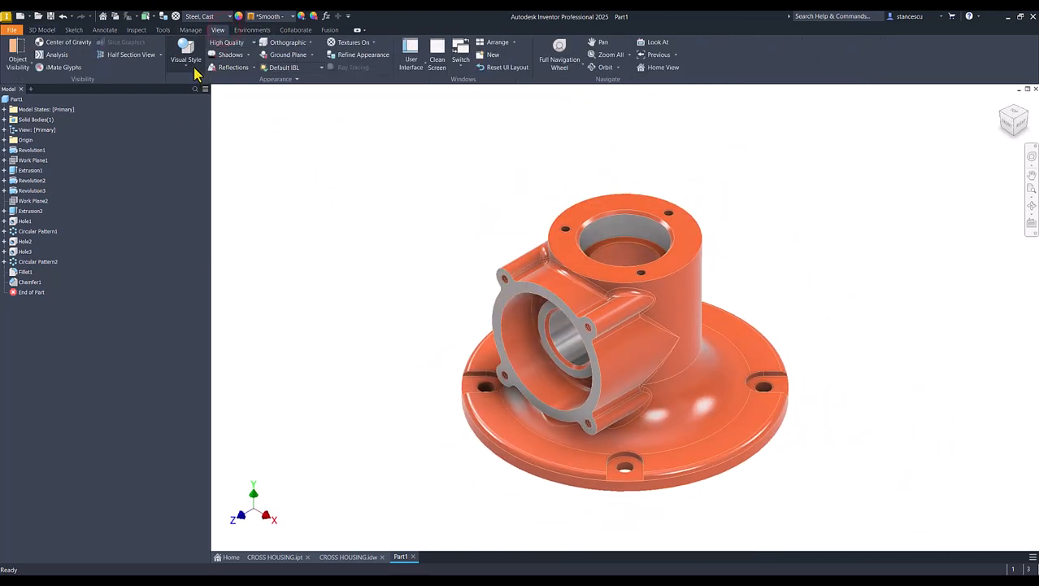
{"action": "left_click", "coordinate": [193, 65]}
{"action": "left_click", "coordinate": [198, 111]}
{"action": "left_click", "coordinate": [332, 152]}
{"action": "key", "text": "F6"}
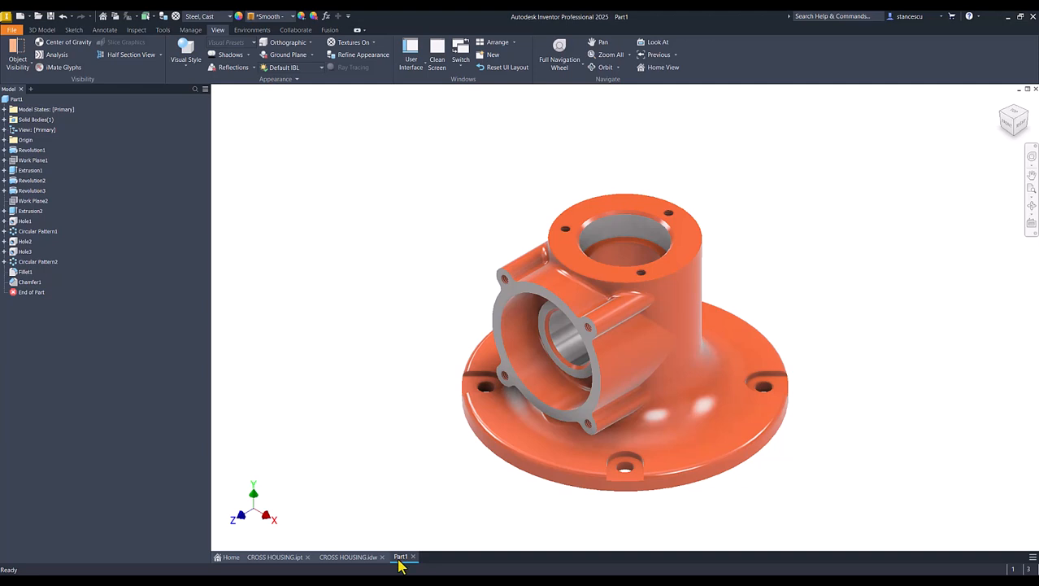
- Compare the part with CROSS HOUSING.ipt and add the side flange's inner circular edge to the existing 1 mm chamfer
{"action": "left_click", "coordinate": [269, 558]}
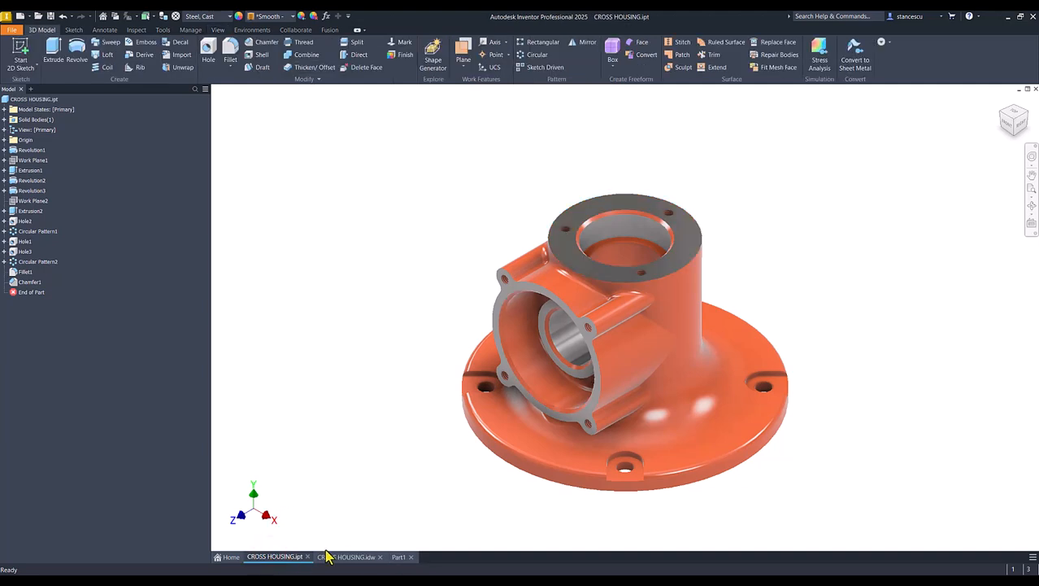
{"action": "left_click", "coordinate": [398, 558]}
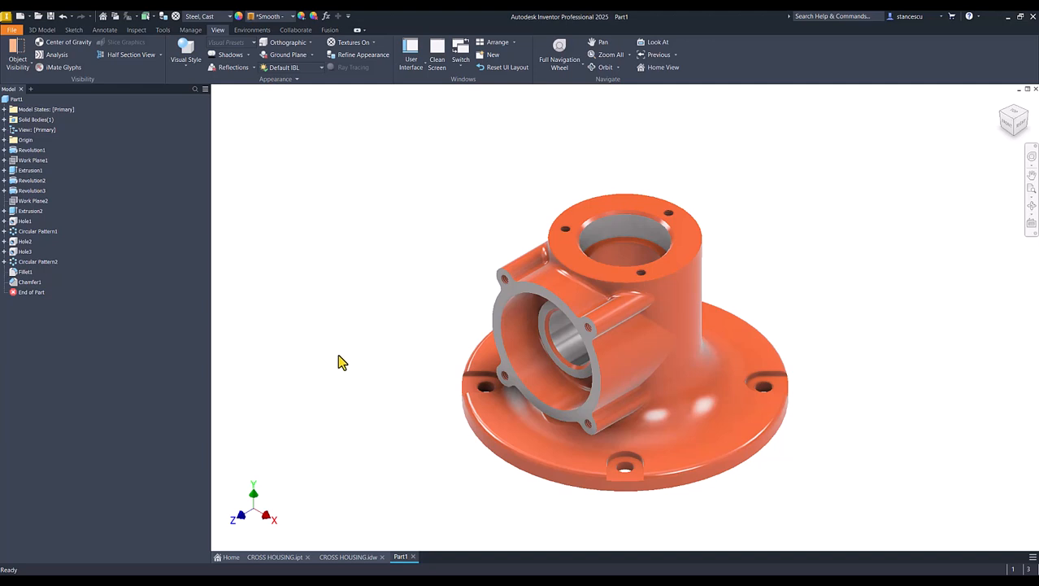
{"action": "left_click", "coordinate": [286, 558]}
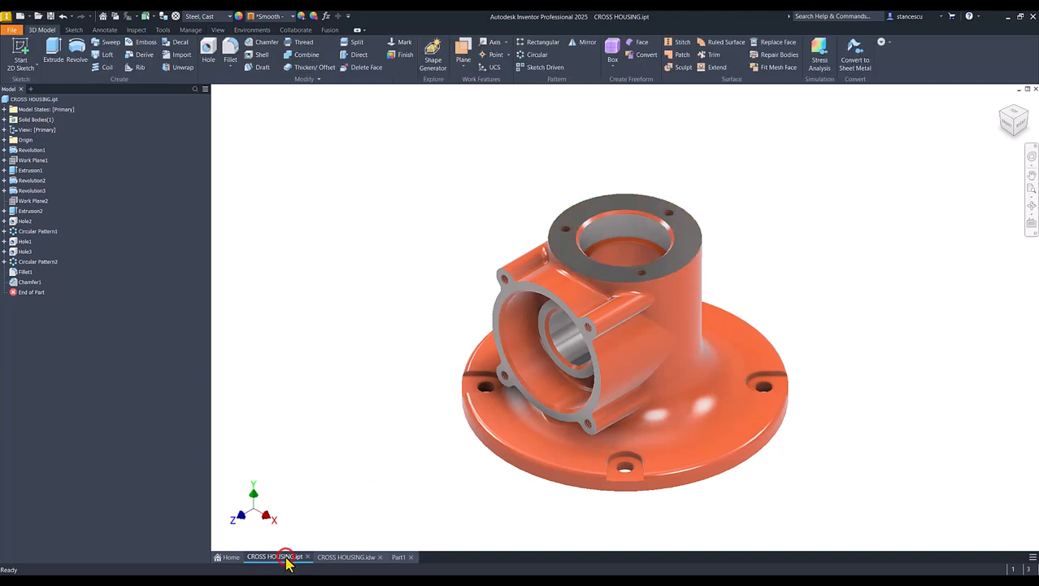
{"action": "left_click", "coordinate": [402, 557]}
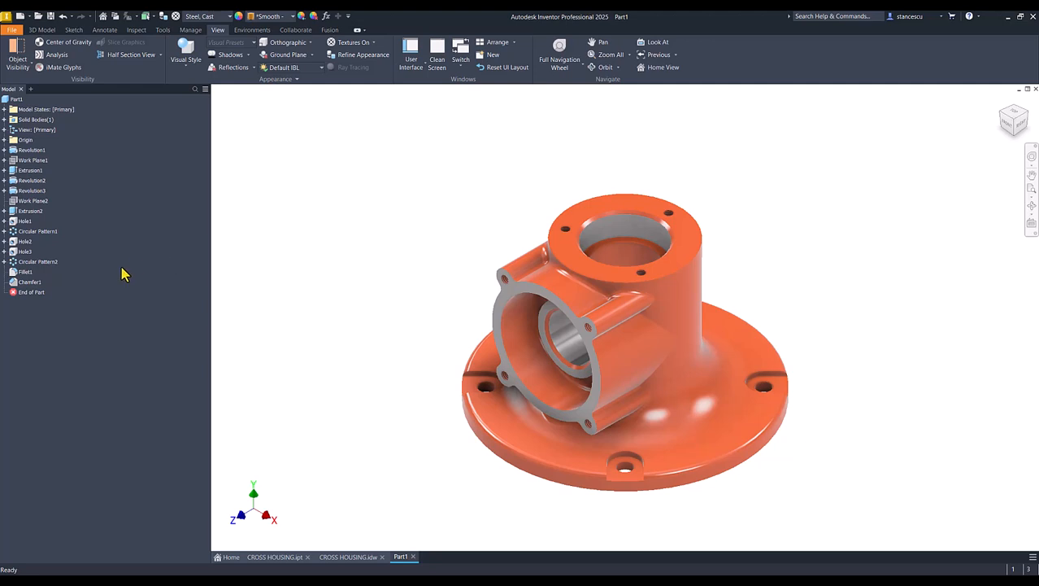
{"action": "double_click", "coordinate": [12, 282]}
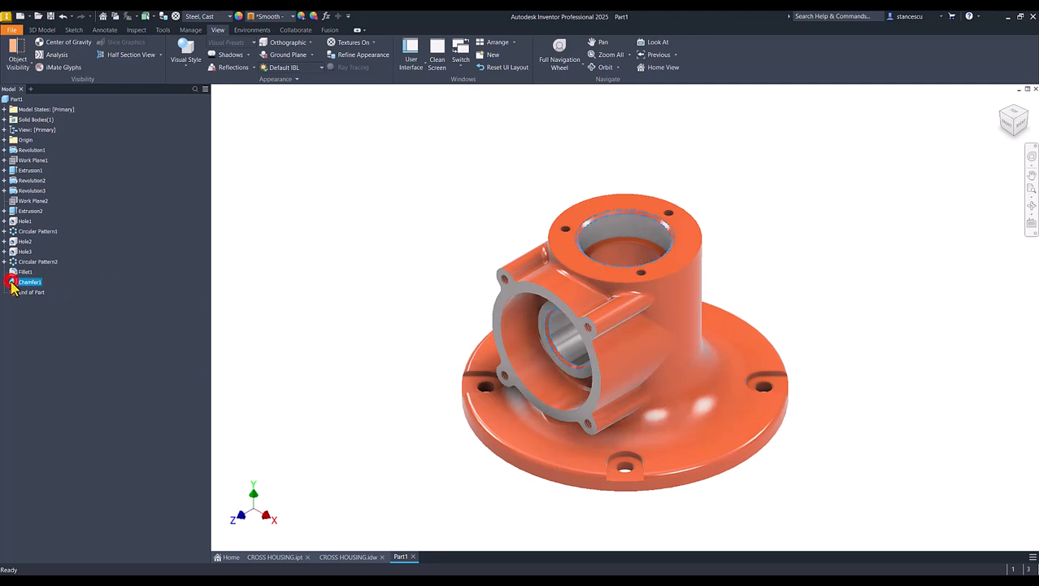
{"action": "left_click", "coordinate": [504, 360]}
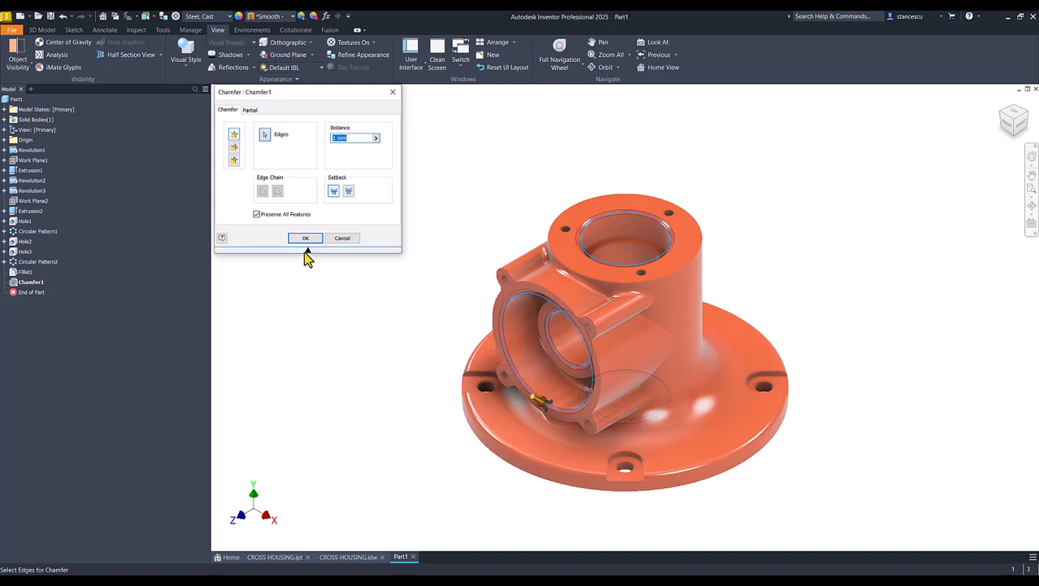
{"action": "left_click", "coordinate": [307, 240]}
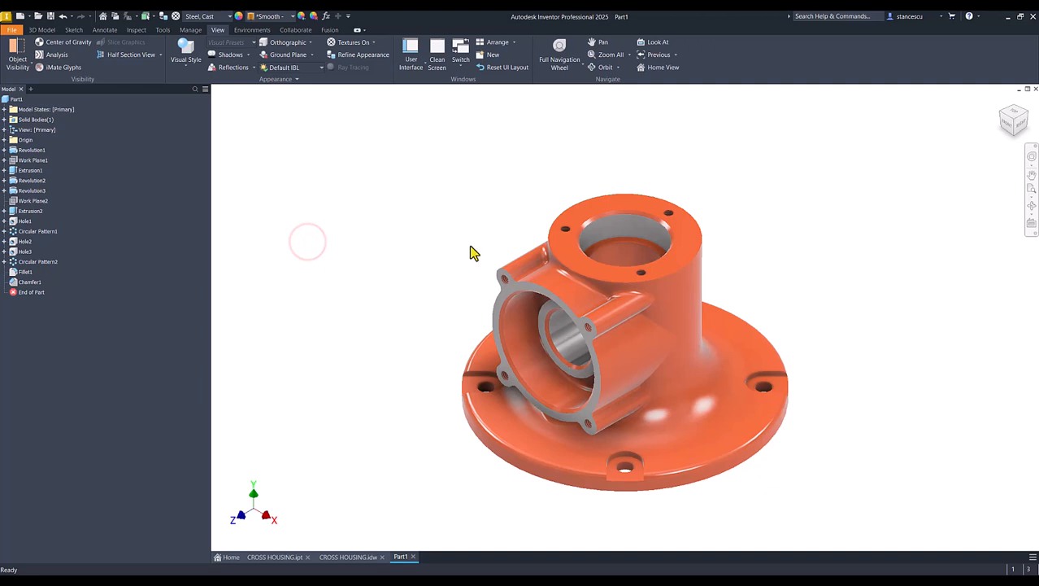
- Apply the Steel - Polished appearance to the vertical cylinder's top ring face and compare the part with CROSS HOUSING.ipt
{"action": "left_click", "coordinate": [598, 204]}
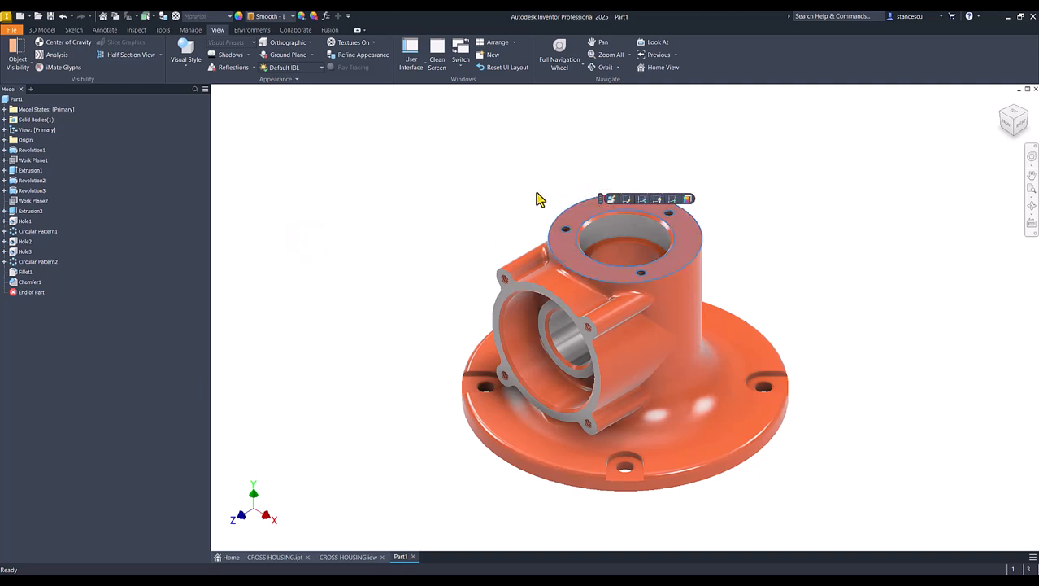
{"action": "left_click", "coordinate": [293, 17]}
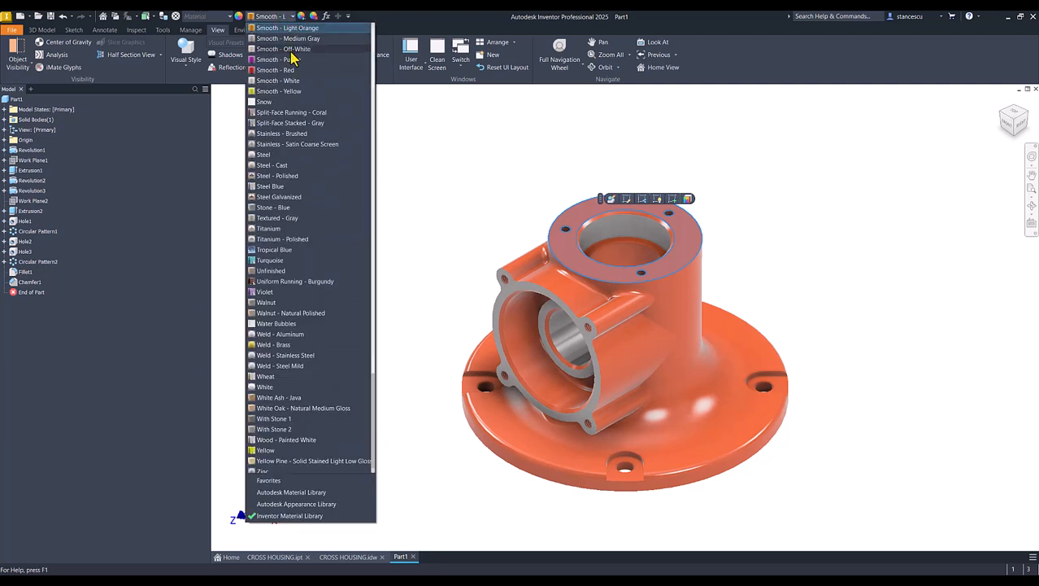
{"action": "left_click", "coordinate": [296, 167]}
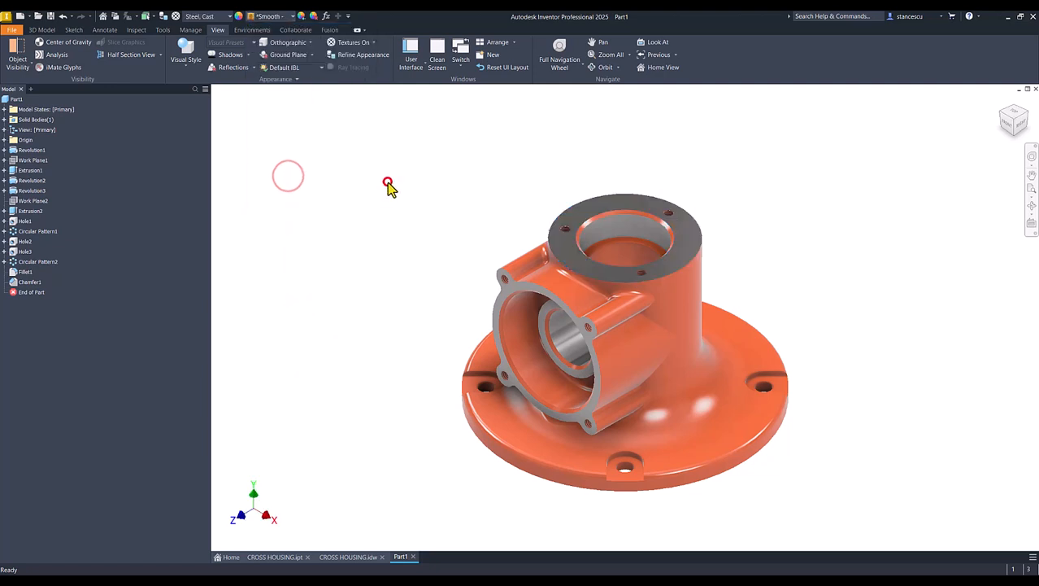
{"action": "key", "text": "F6"}
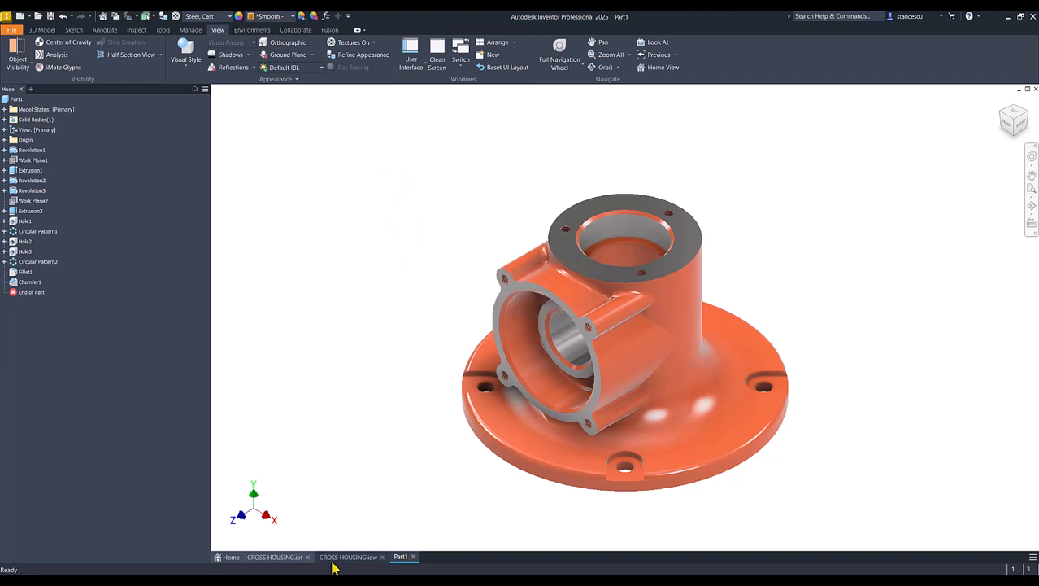
{"action": "left_click", "coordinate": [276, 557]}
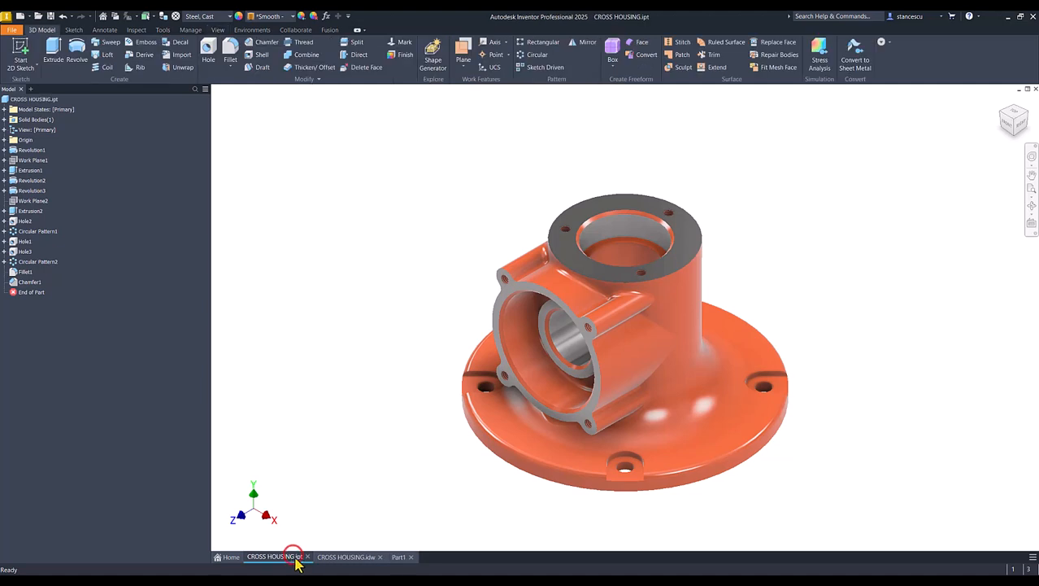
{"action": "left_click", "coordinate": [399, 557]}
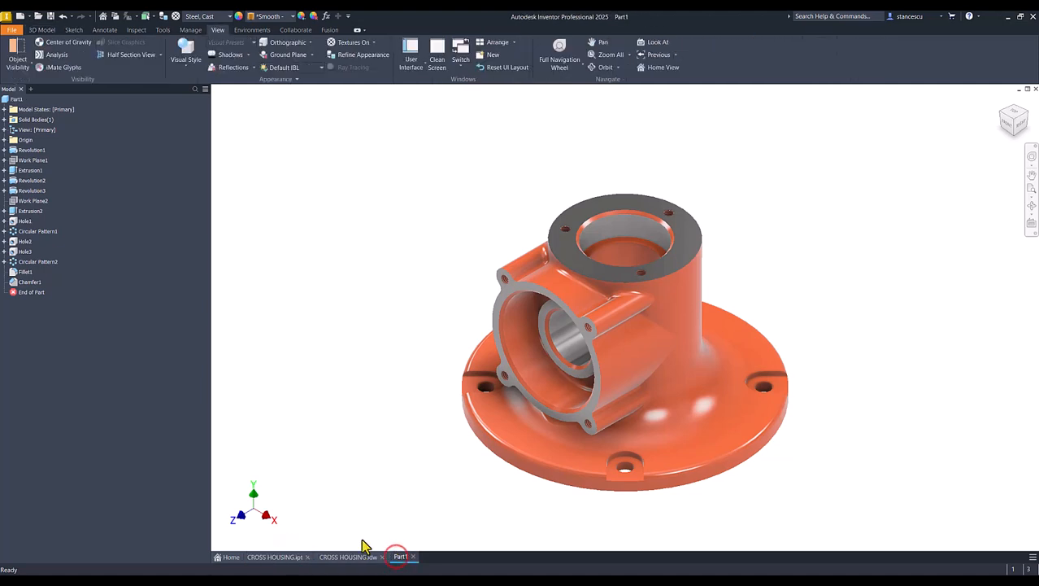
{"action": "left_click", "coordinate": [275, 558]}
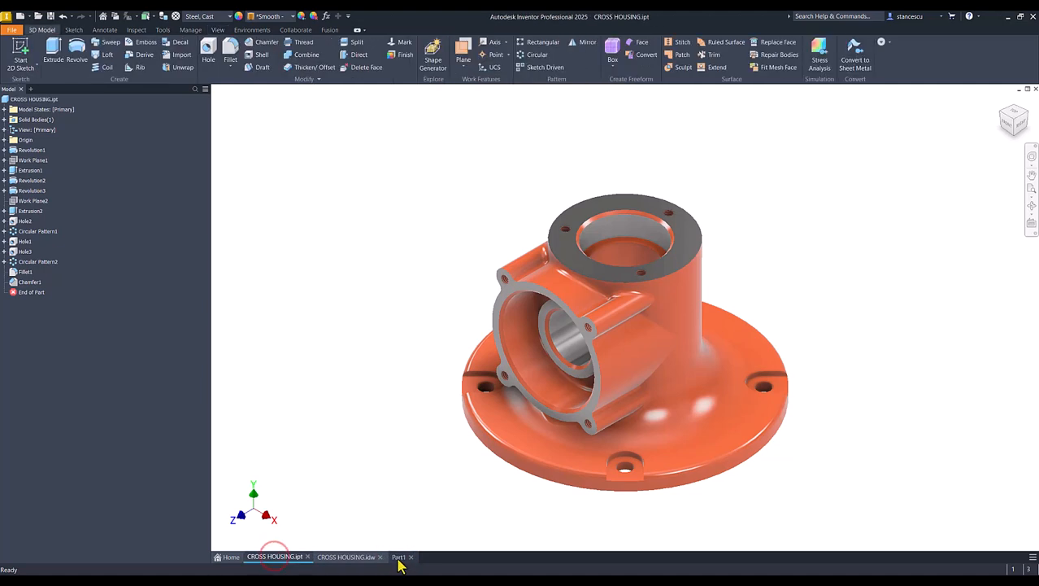
{"action": "left_click", "coordinate": [398, 558]}
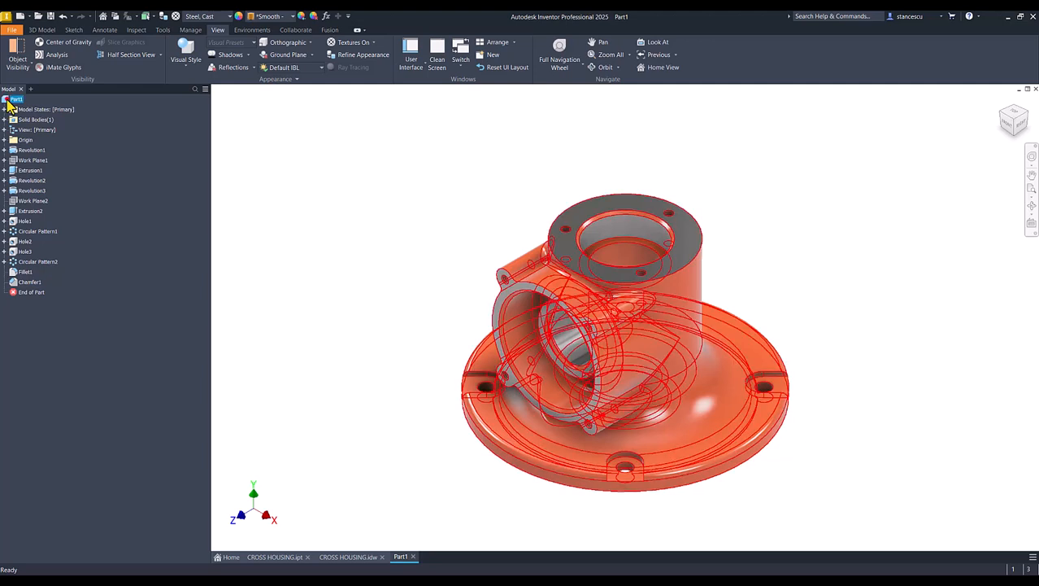
- Update the part's physical properties in its iProperties and copy the recalculated volume with its unit
{"action": "right_click", "coordinate": [11, 98]}
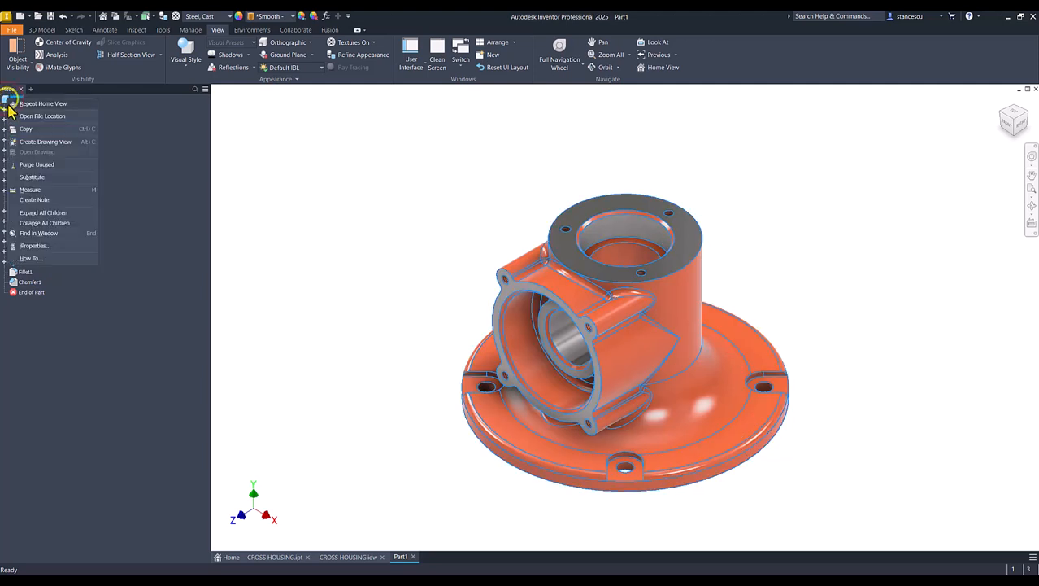
{"action": "left_click", "coordinate": [36, 247]}
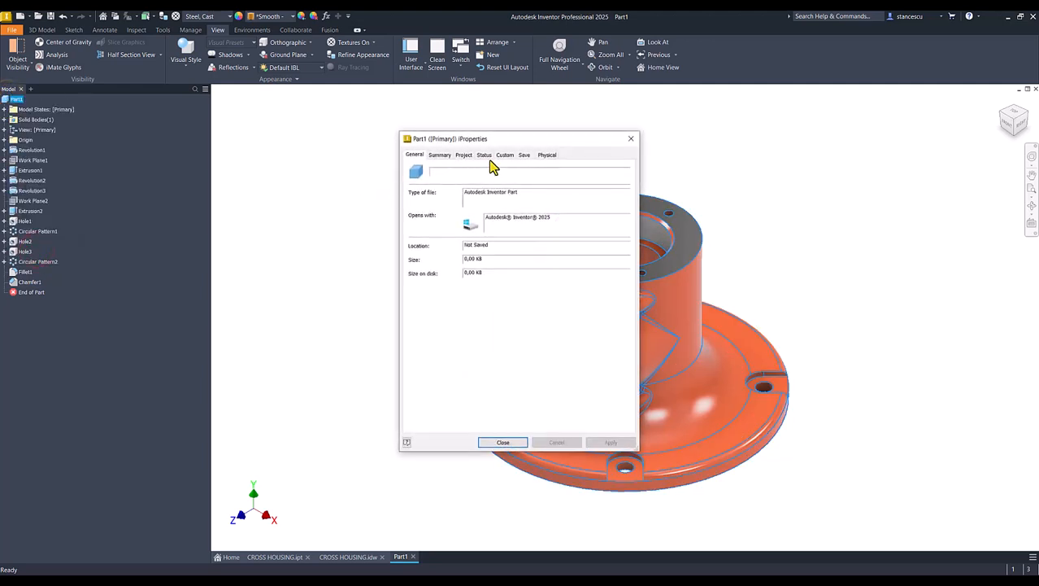
{"action": "left_click", "coordinate": [544, 154]}
{"action": "left_click", "coordinate": [616, 179]}
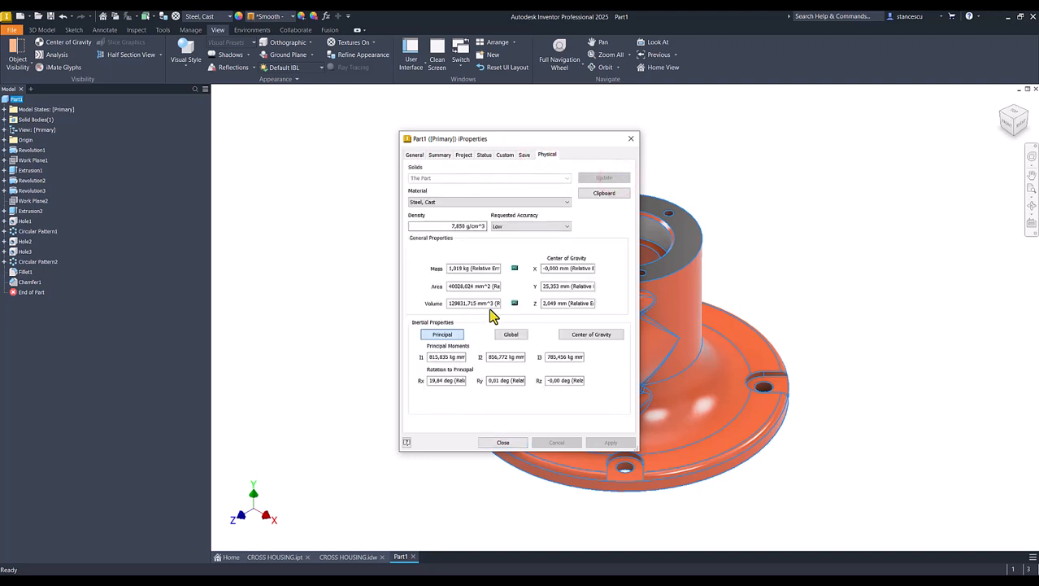
{"action": "left_click_drag", "start_coordinate": [492, 303], "coordinate": [449, 303]}
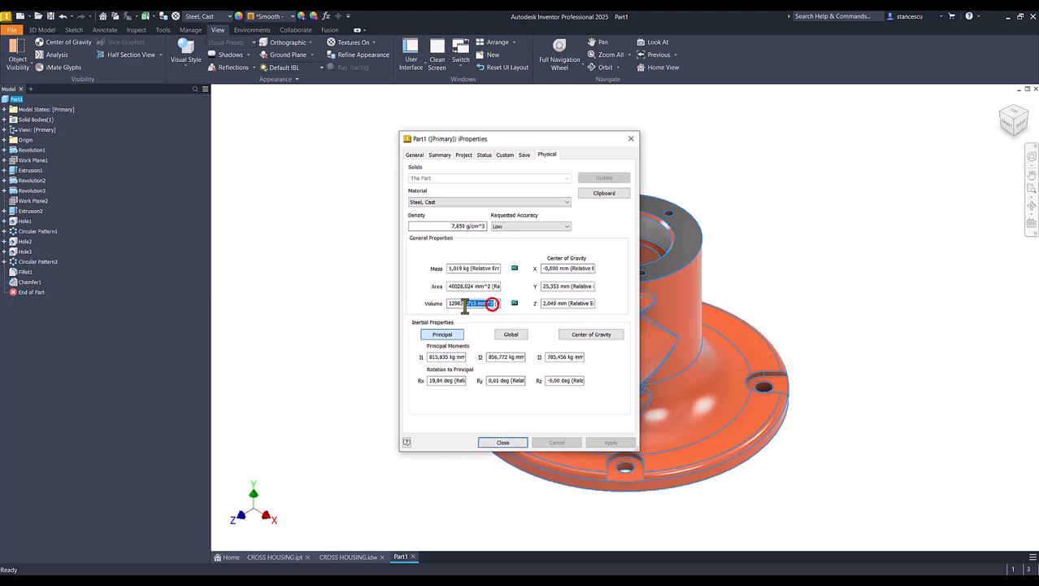
{"action": "key", "text": "ctrl+c"}
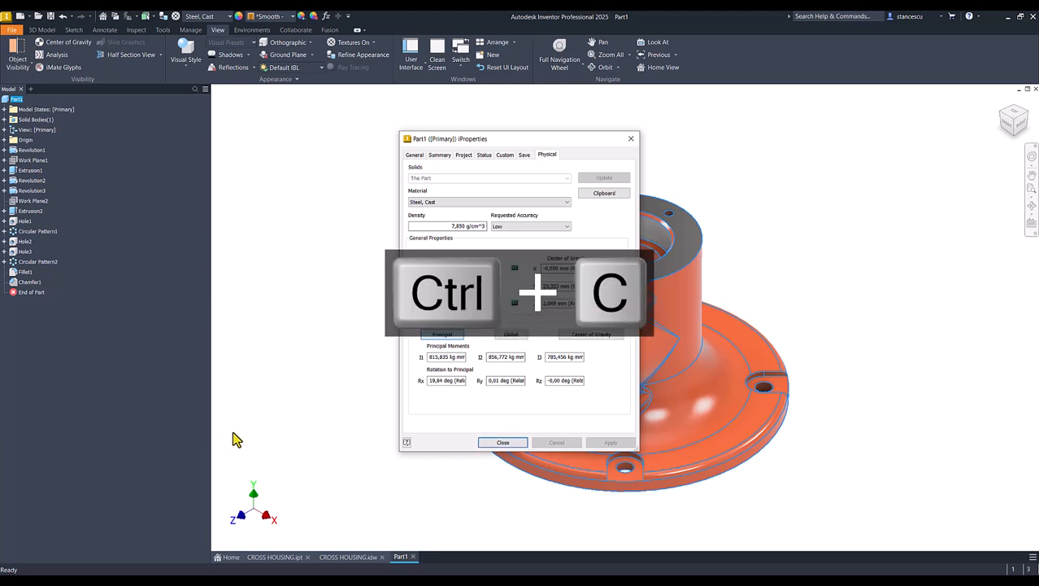
{"action": "left_click", "coordinate": [493, 442]}
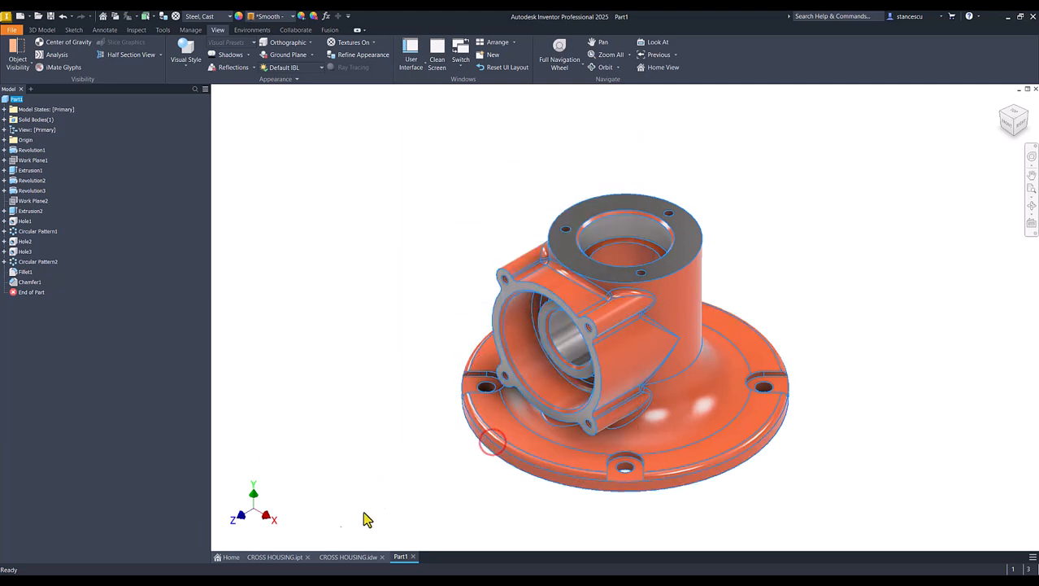
- Replace the volume in the CROSS HOUSING drawing's note with 129831,715 mm^3 and return to the housing part
{"action": "left_click", "coordinate": [346, 557]}
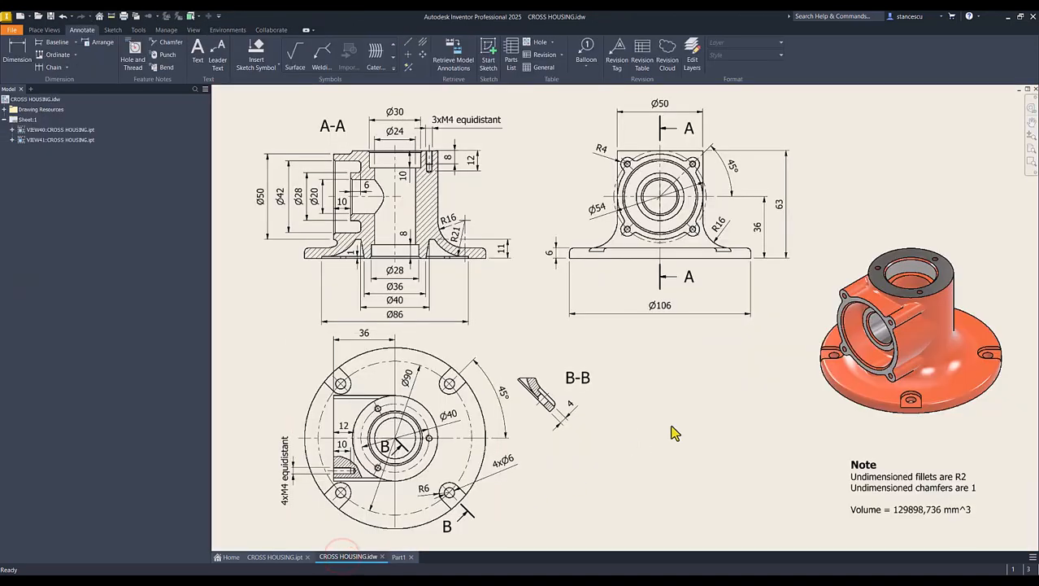
{"action": "left_click", "coordinate": [901, 508]}
{"action": "double_click", "coordinate": [901, 508]}
{"action": "left_click", "coordinate": [573, 392]}
{"action": "key", "text": "Return"}
{"action": "key", "text": "ctrl+v"}
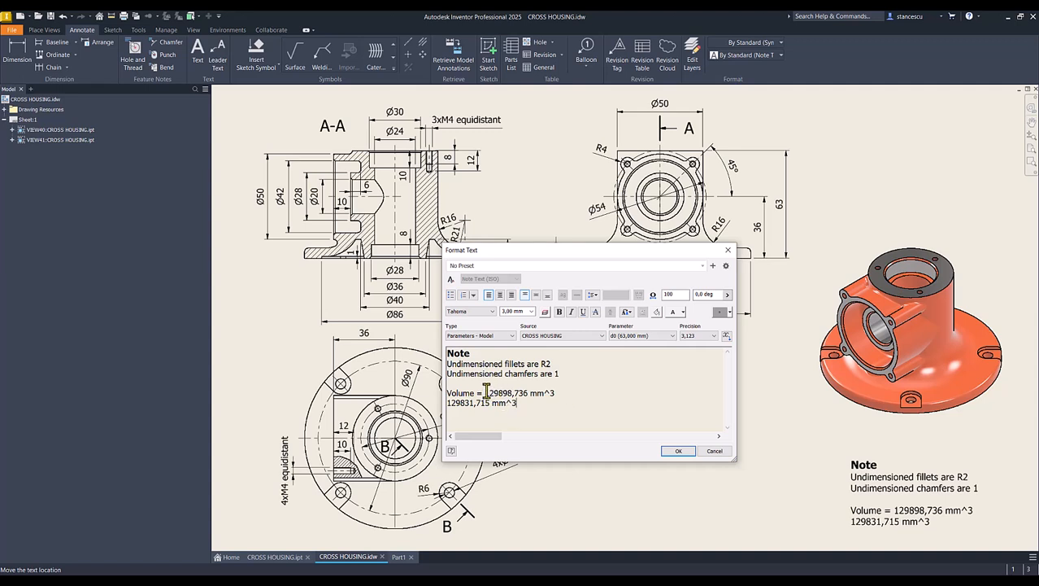
{"action": "left_click_drag", "start_coordinate": [485, 393], "coordinate": [557, 392]}
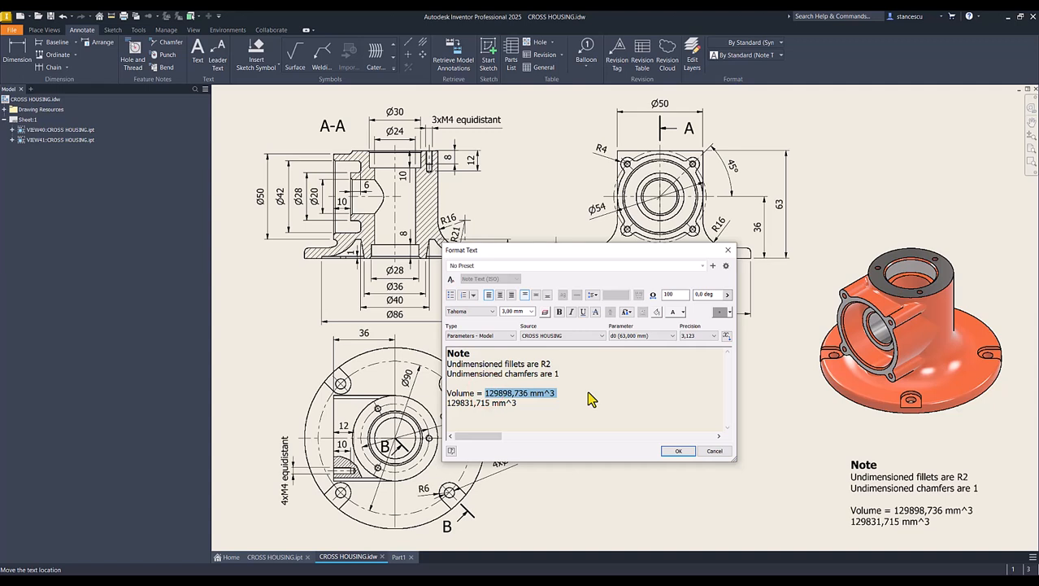
{"action": "key", "text": "Delete"}
{"action": "key", "text": "Delete"}
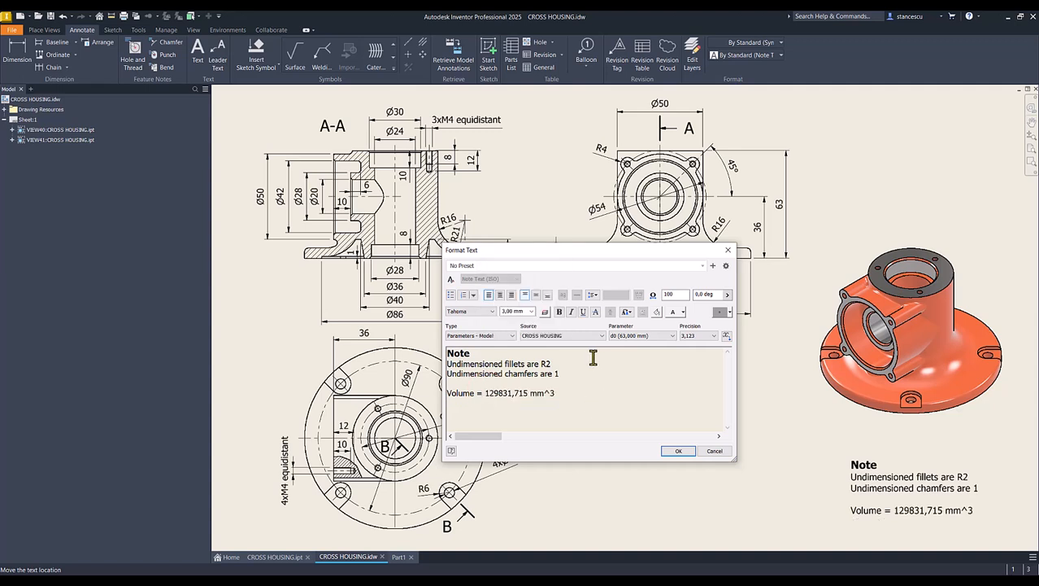
{"action": "left_click", "coordinate": [671, 449]}
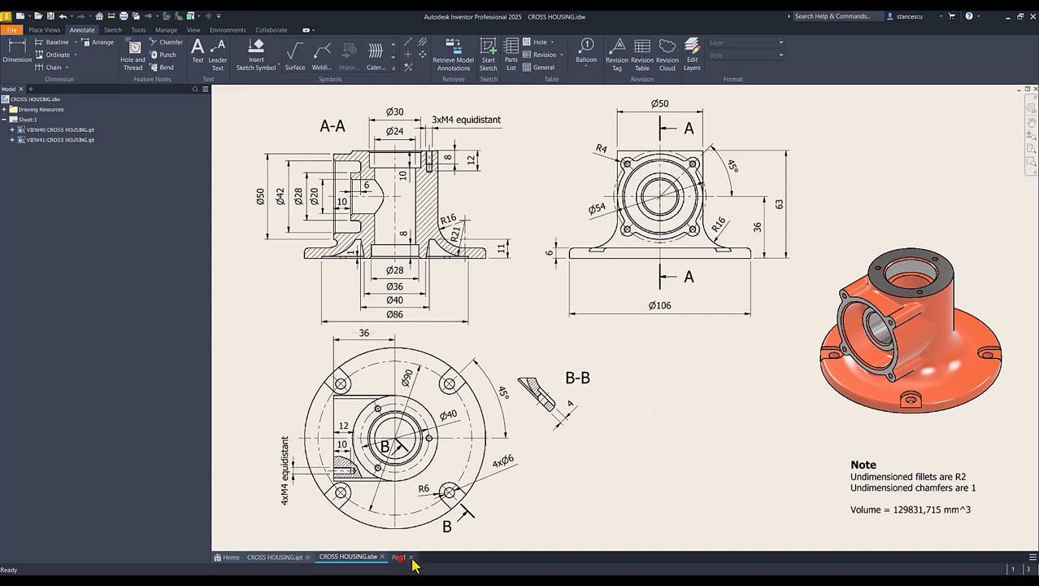
{"action": "left_click", "coordinate": [400, 557]}
{"action": "left_click", "coordinate": [834, 253]}
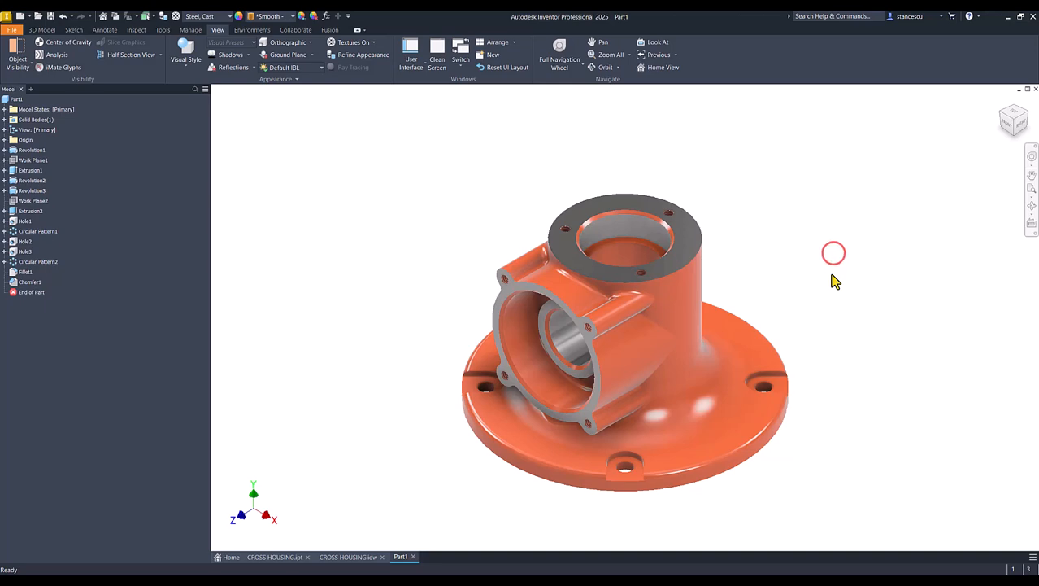